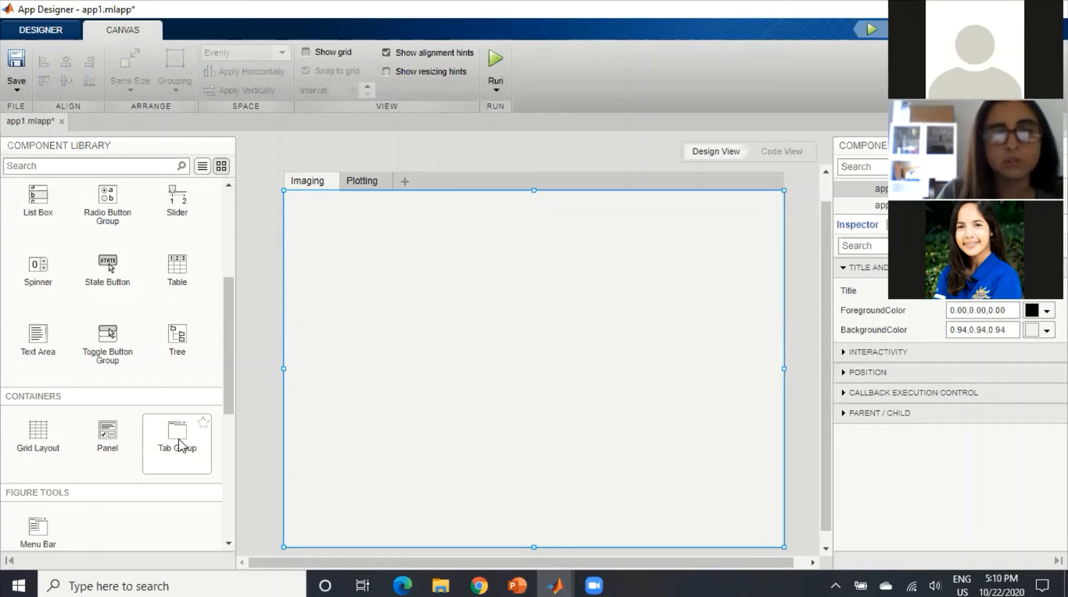
Add a panel spanning the full width of the Imaging tab's upper area and title it "Image Selection"
{"action": "left_click_drag", "start_coordinate": [179, 445], "coordinate": [408, 286]}
{"action": "left_click_drag", "start_coordinate": [488, 363], "coordinate": [781, 276]}
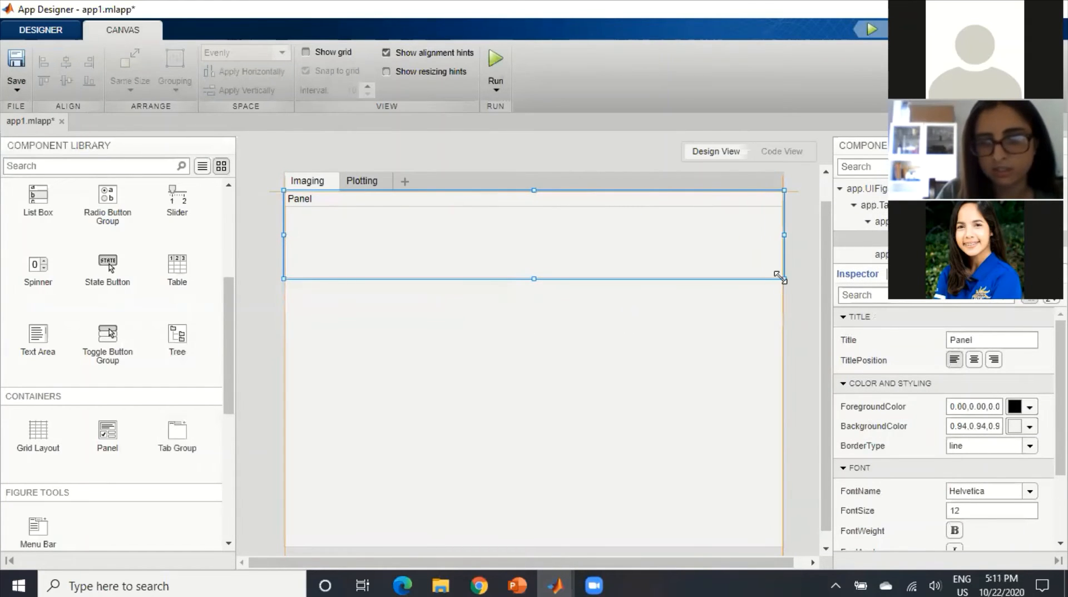
{"action": "double_click", "coordinate": [309, 199]}
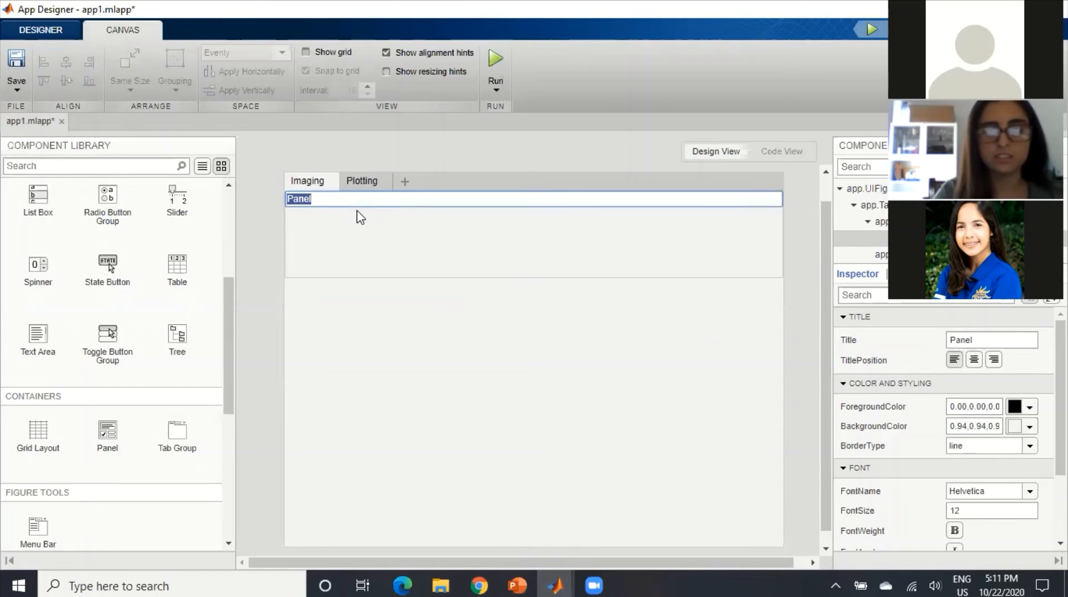
{"action": "type", "text": "S"}
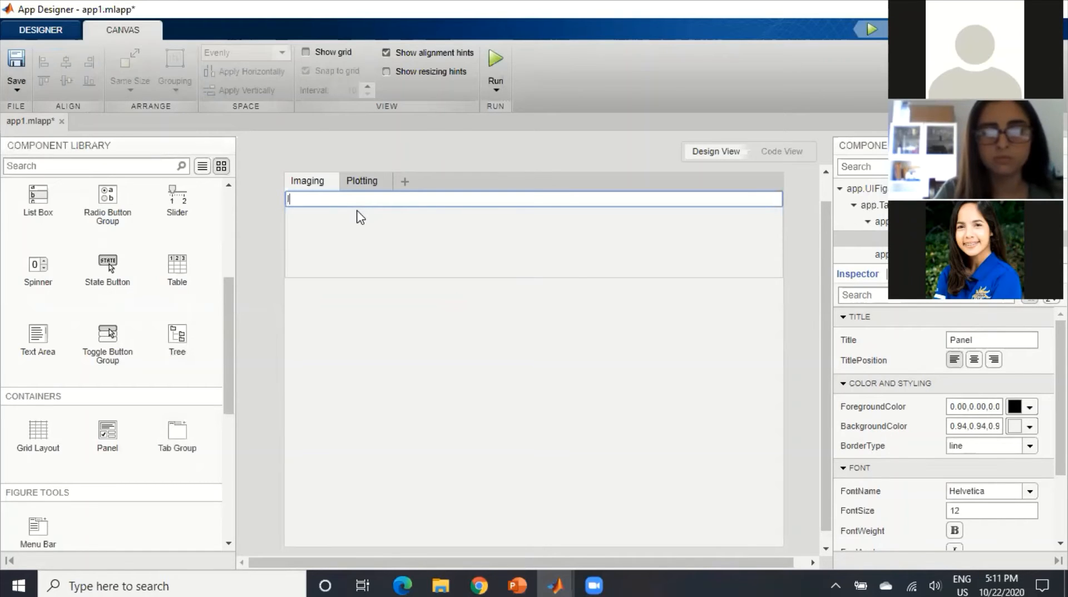
{"action": "type", "text": "mage Selection"}
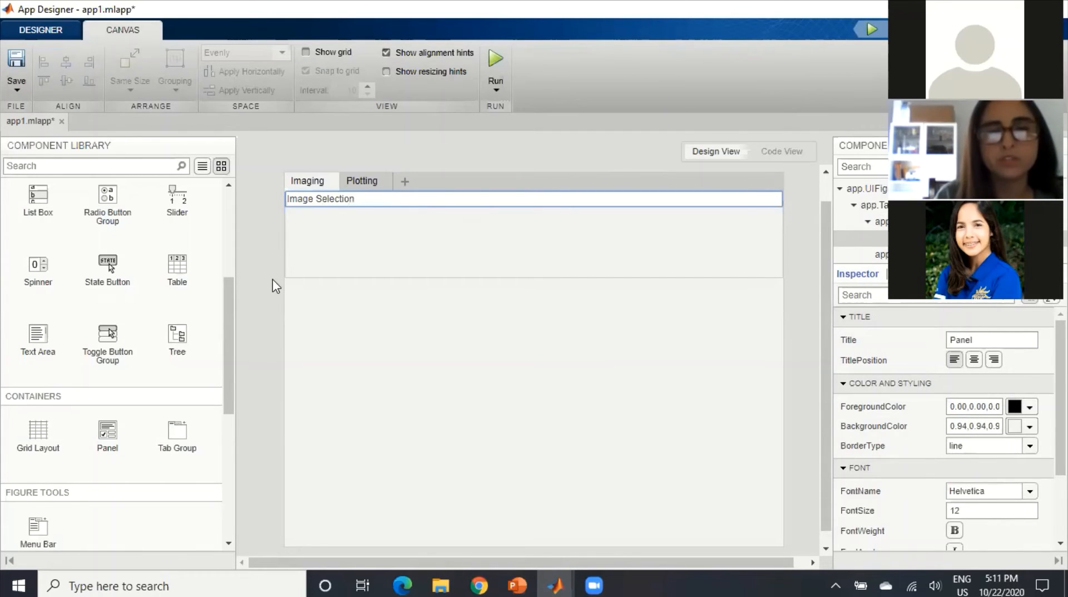
{"action": "key", "text": "Return"}
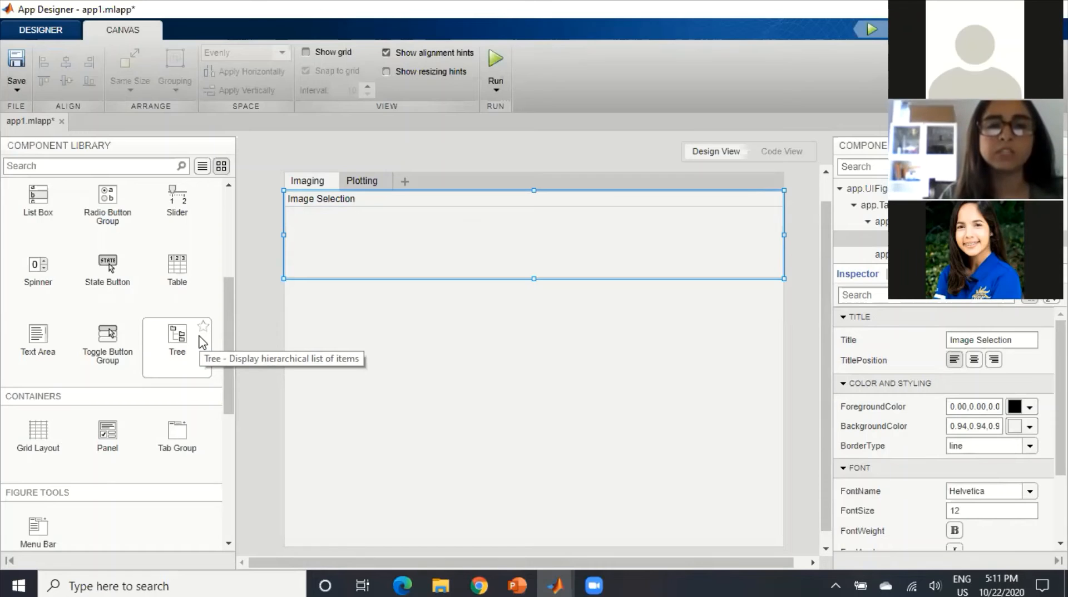
Add a push button at the left end of the Image Selection panel and label it "Select Image"
{"action": "scroll", "coordinate": [202, 341], "scroll_direction": "up", "scroll_amount": 5}
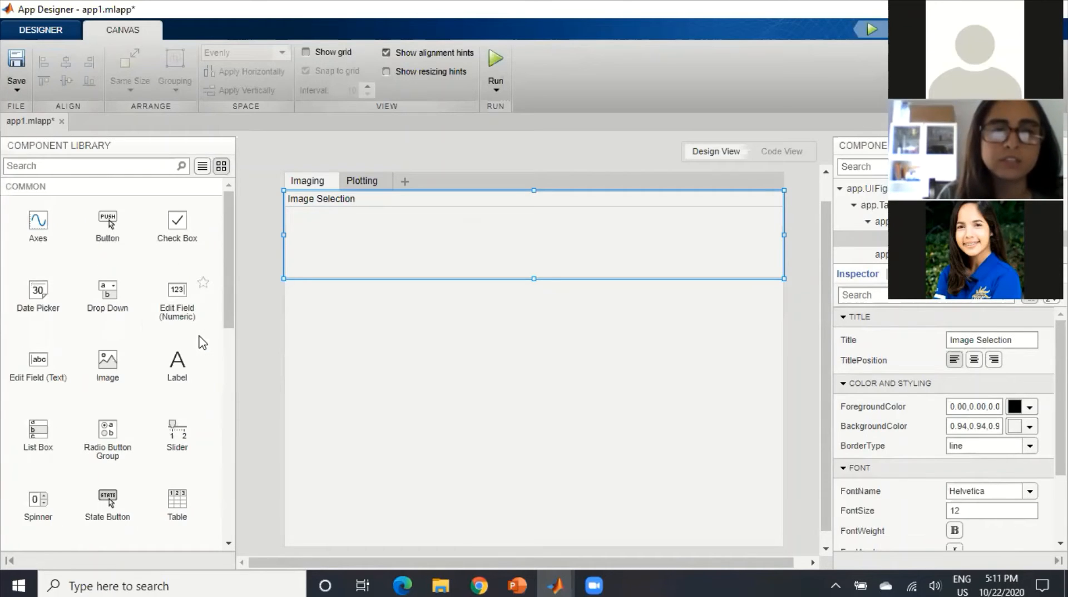
{"action": "left_click_drag", "start_coordinate": [111, 250], "coordinate": [346, 238]}
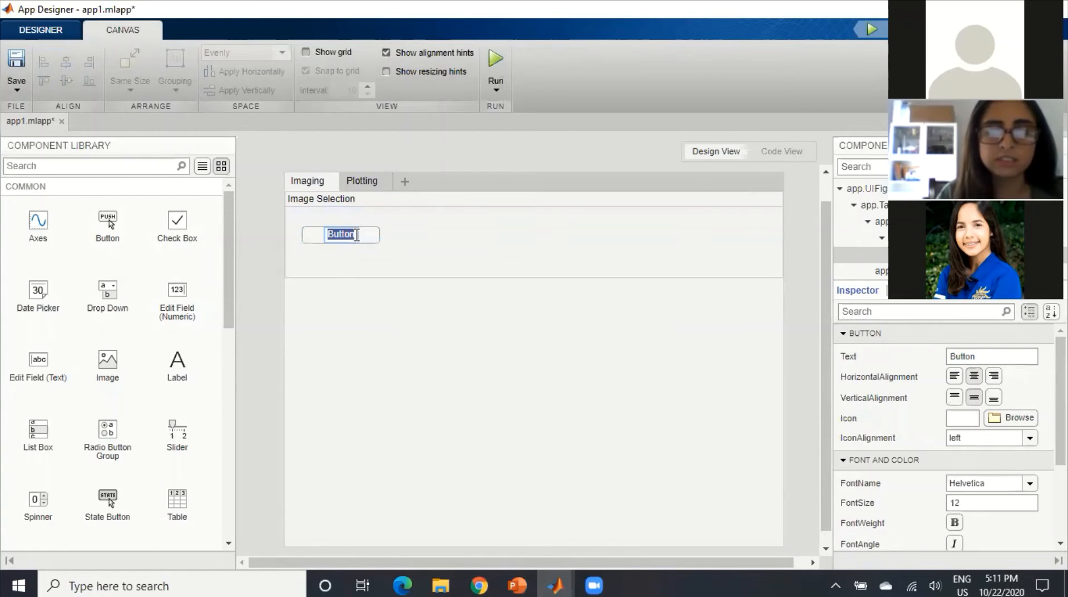
{"action": "type", "text": "Sle"}
{"action": "key", "text": "BackSpace"}
{"action": "key", "text": "BackSpace"}
{"action": "type", "text": "e"}
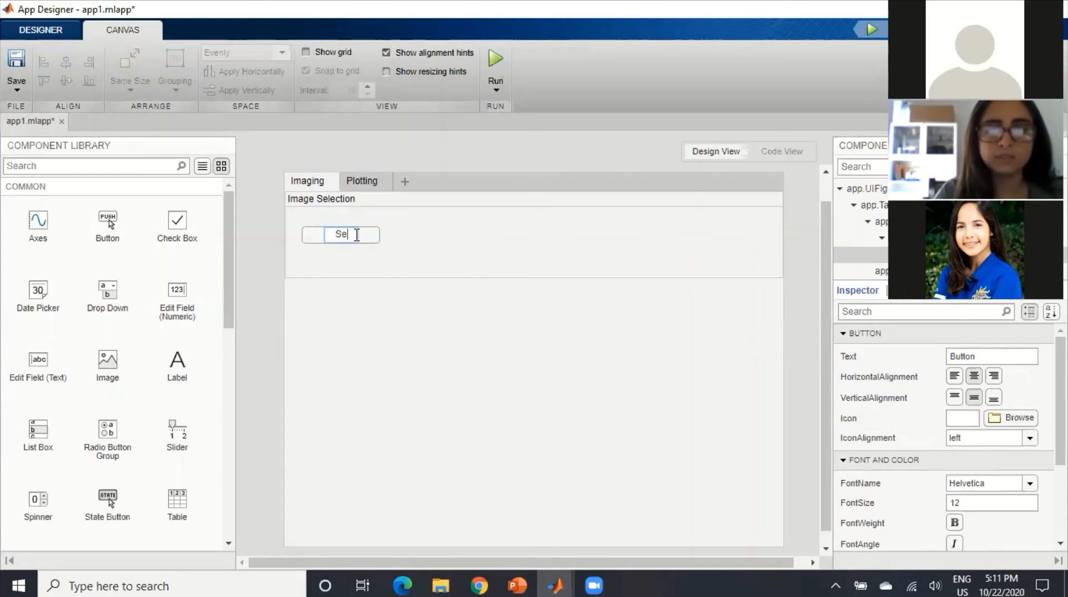
{"action": "type", "text": "lect Image"}
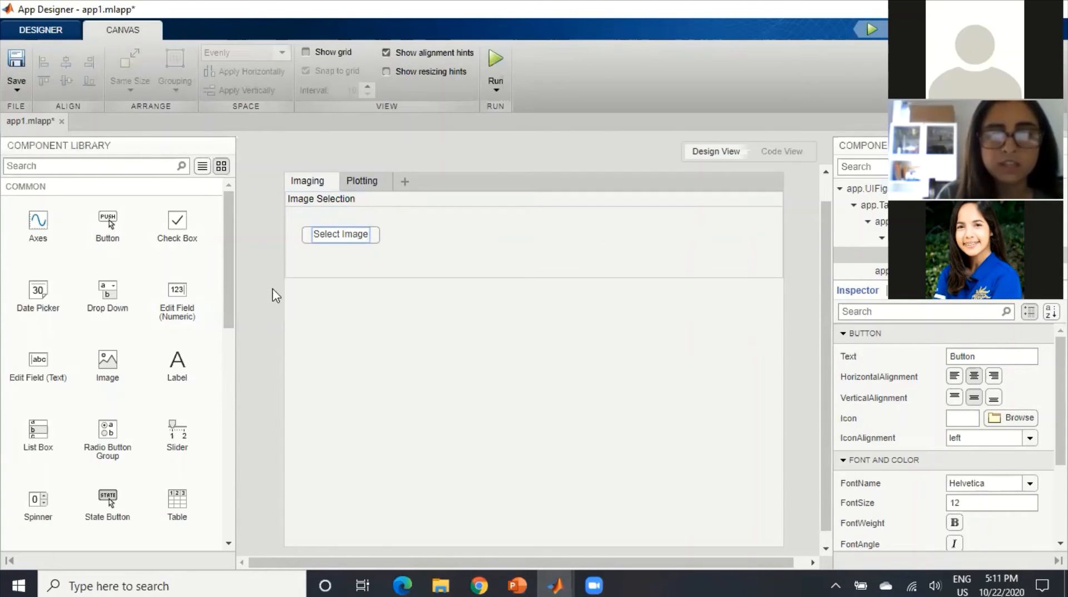
{"action": "key", "text": "Return"}
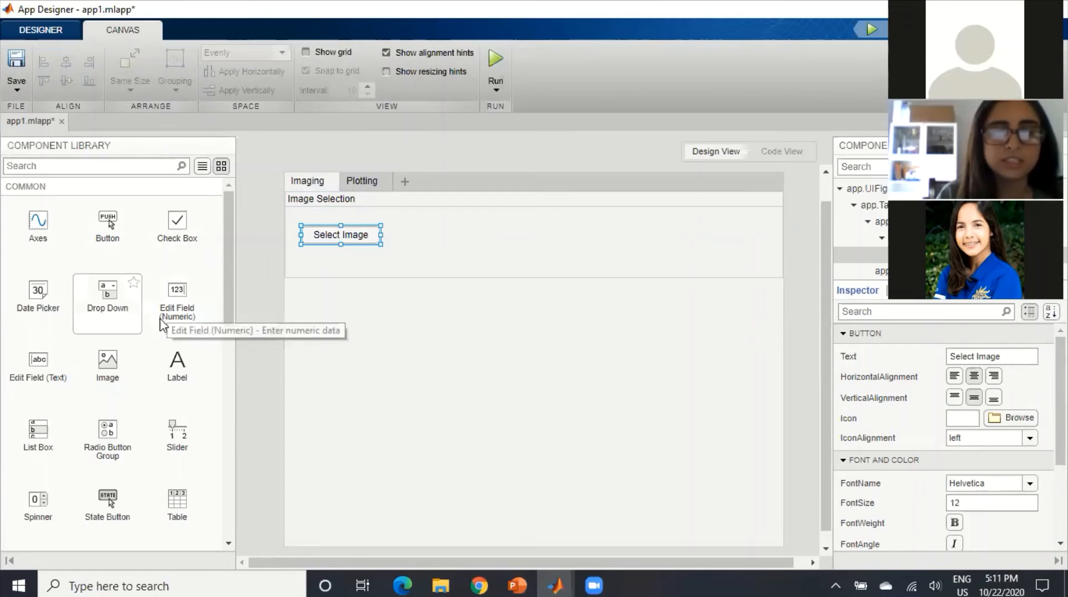
Add a text edit field beside the Select Image button and change its label to "Path"
{"action": "scroll", "coordinate": [122, 333], "scroll_direction": "down", "scroll_amount": 1}
{"action": "scroll", "coordinate": [123, 333], "scroll_direction": "up", "scroll_amount": 1}
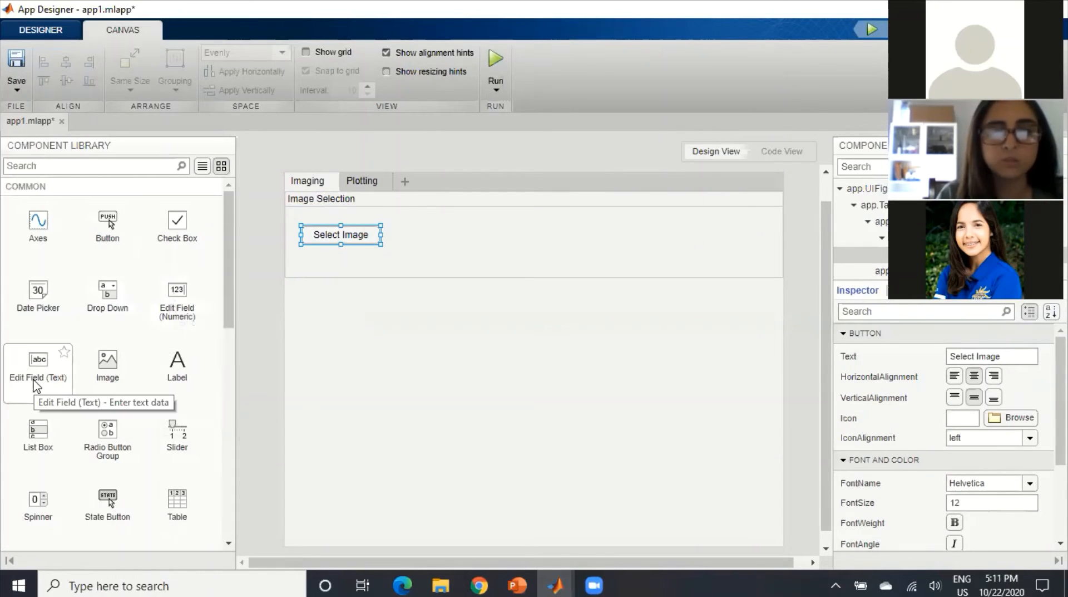
{"action": "left_click_drag", "start_coordinate": [32, 383], "coordinate": [486, 239]}
{"action": "right_click", "coordinate": [503, 384]}
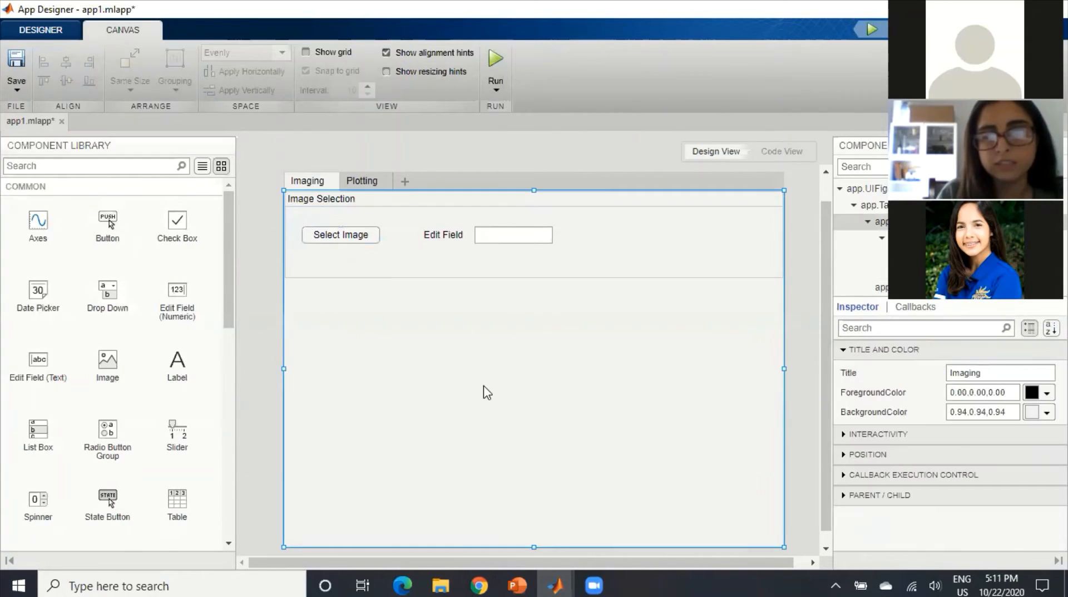
{"action": "left_click", "coordinate": [440, 238]}
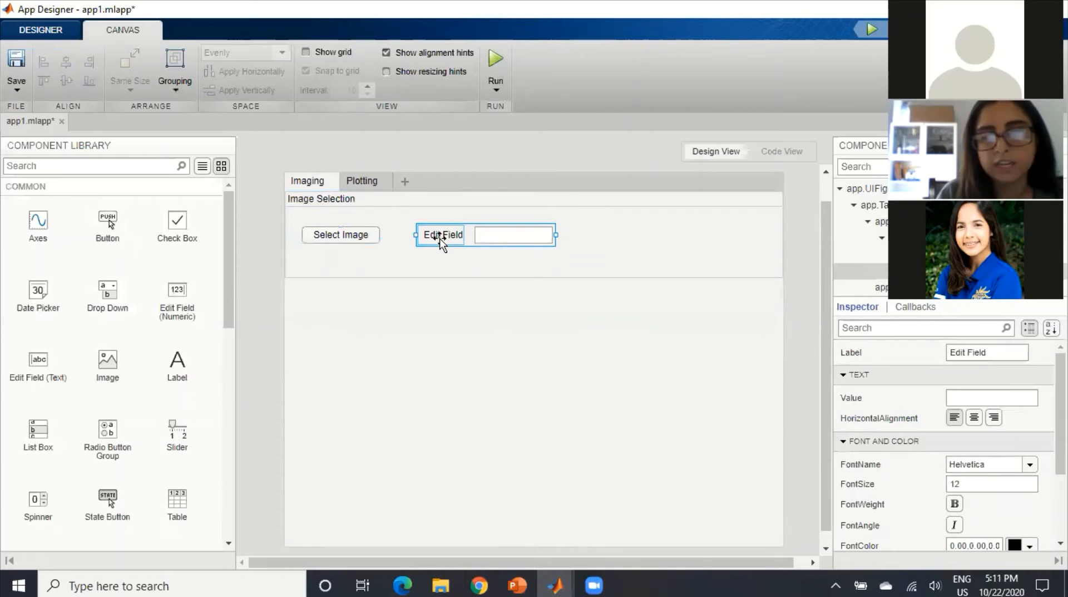
{"action": "double_click", "coordinate": [439, 239]}
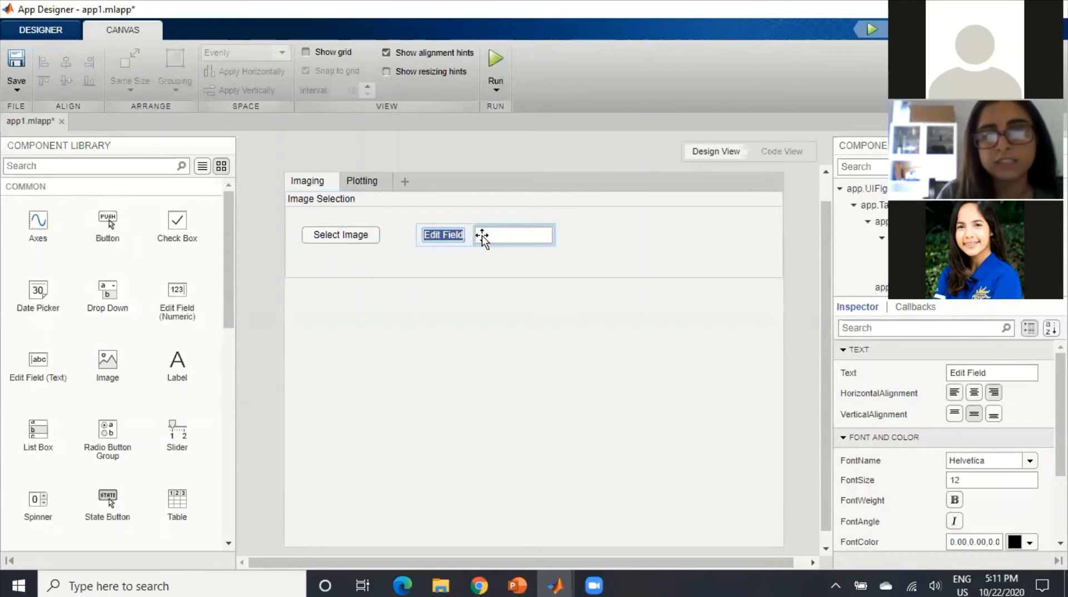
{"action": "left_click", "coordinate": [457, 261]}
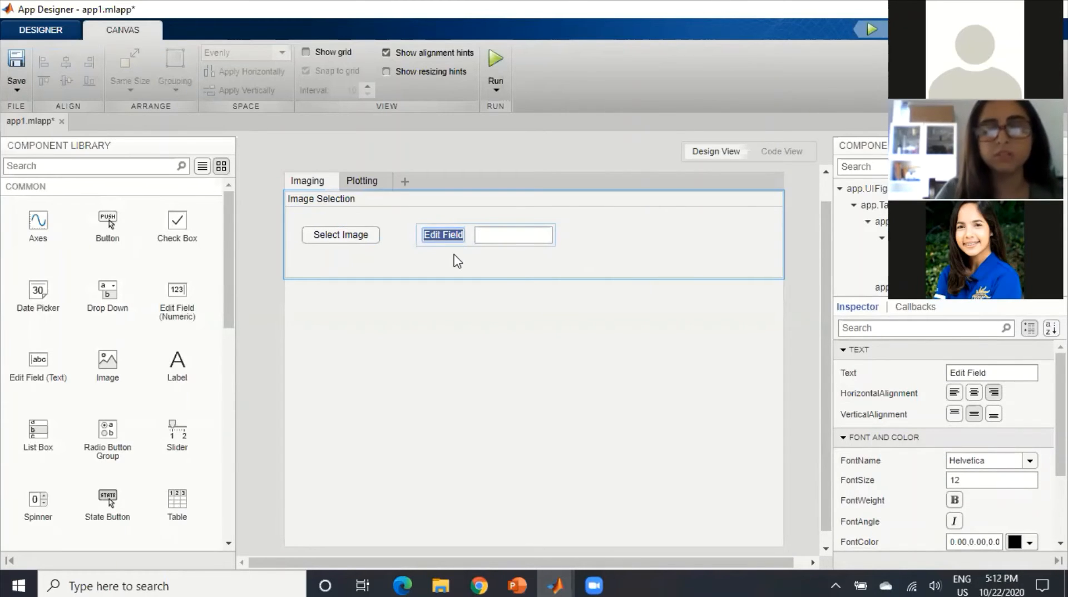
{"action": "type", "text": "Fath"}
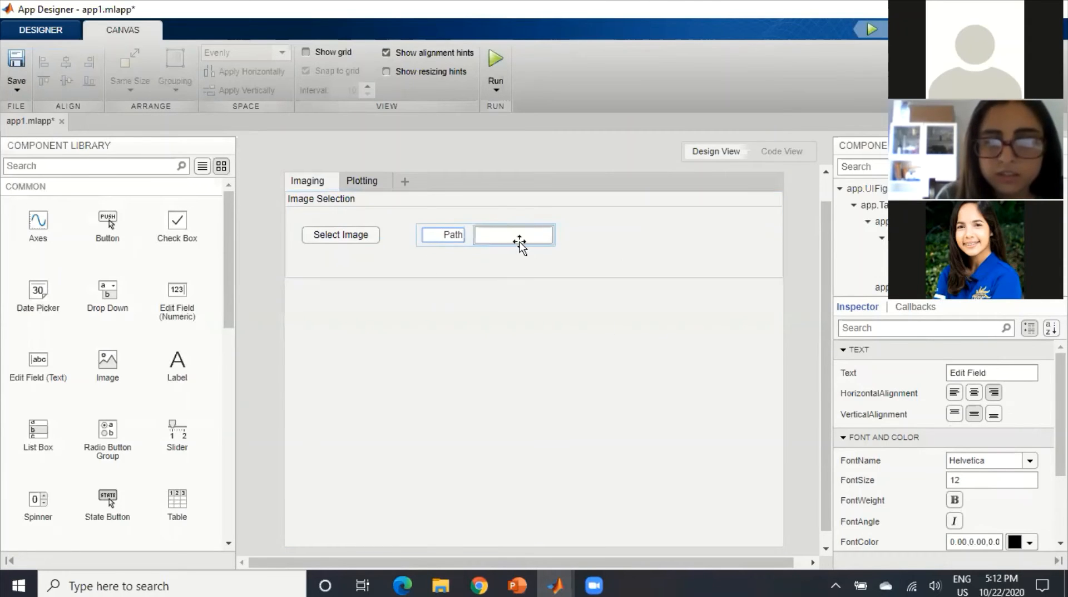
{"action": "left_click", "coordinate": [260, 298]}
Widen the Path edit field to the right to about twice its width
{"action": "left_click", "coordinate": [475, 240]}
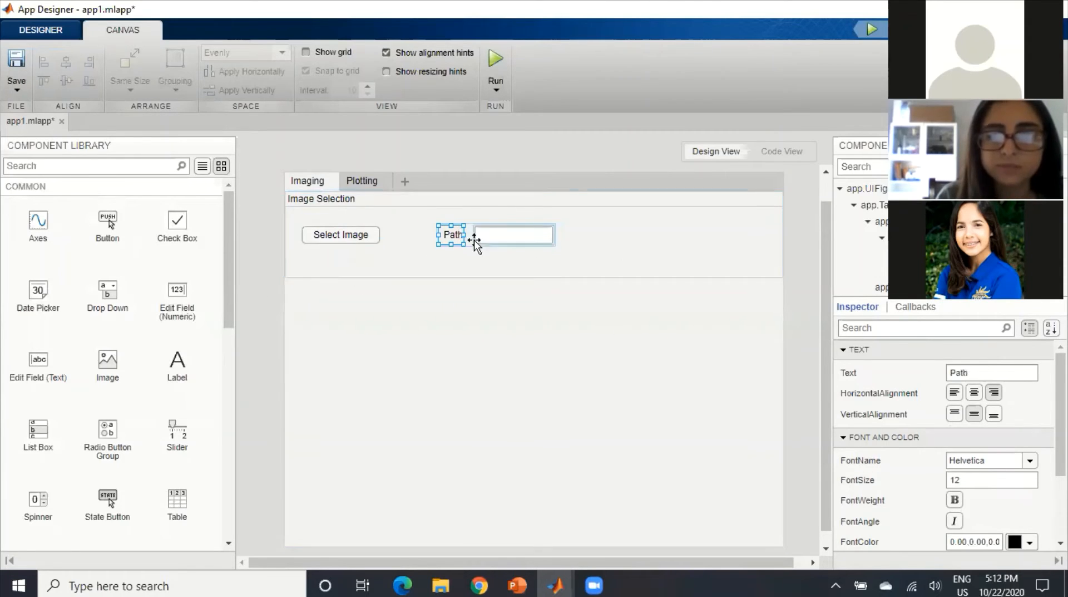
{"action": "left_click_drag", "start_coordinate": [556, 235], "coordinate": [628, 237]}
{"action": "left_click", "coordinate": [248, 306]}
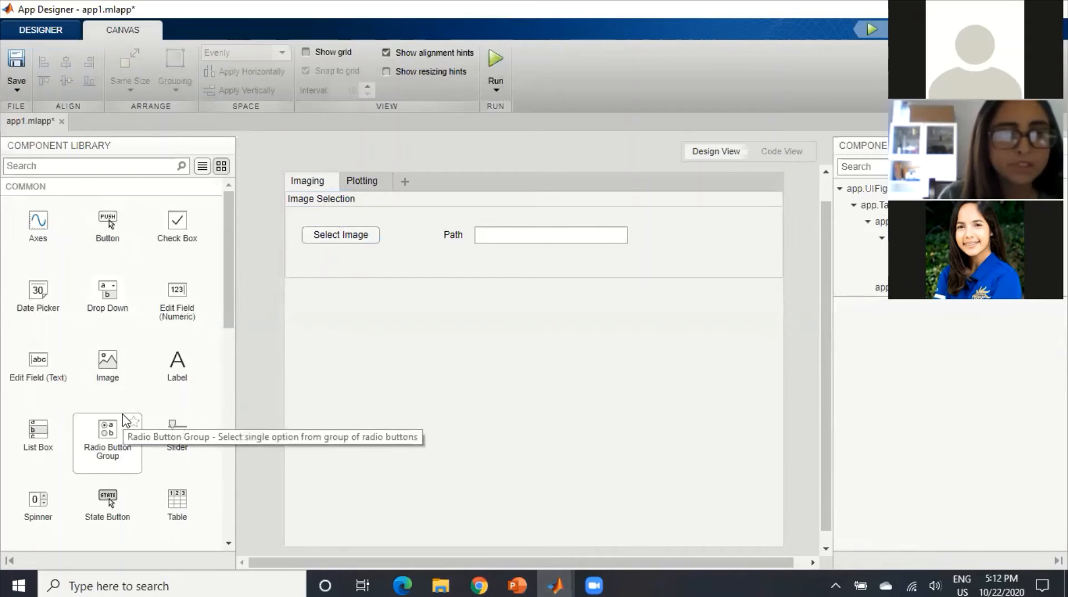
Add a second push button to the right of the Path field and label it "Process"
{"action": "scroll", "coordinate": [125, 418], "scroll_direction": "down", "scroll_amount": 3}
{"action": "scroll", "coordinate": [124, 419], "scroll_direction": "up", "scroll_amount": 3}
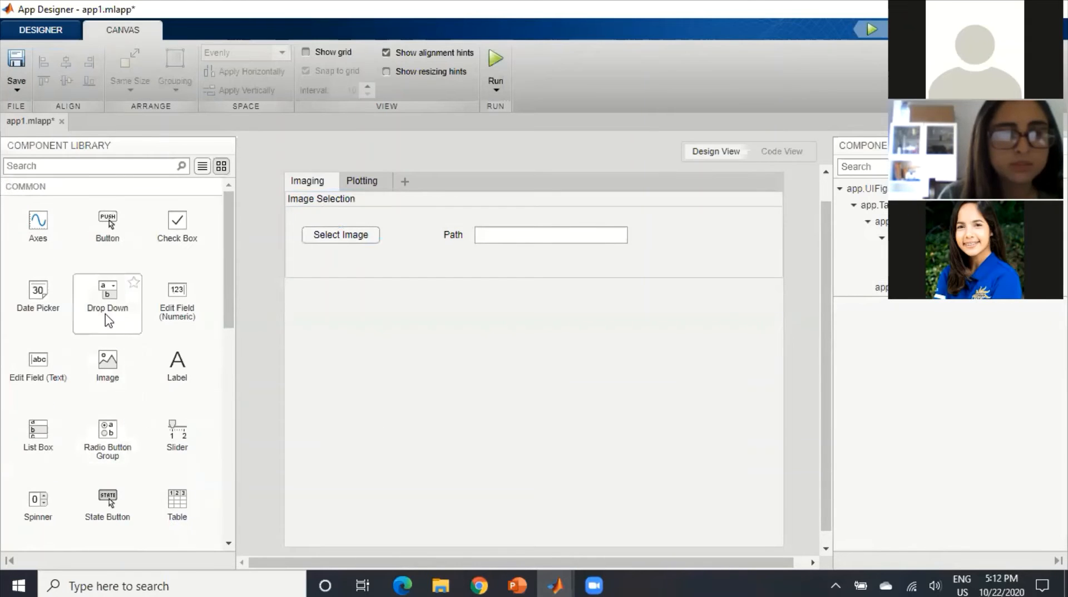
{"action": "left_click_drag", "start_coordinate": [109, 248], "coordinate": [717, 241]}
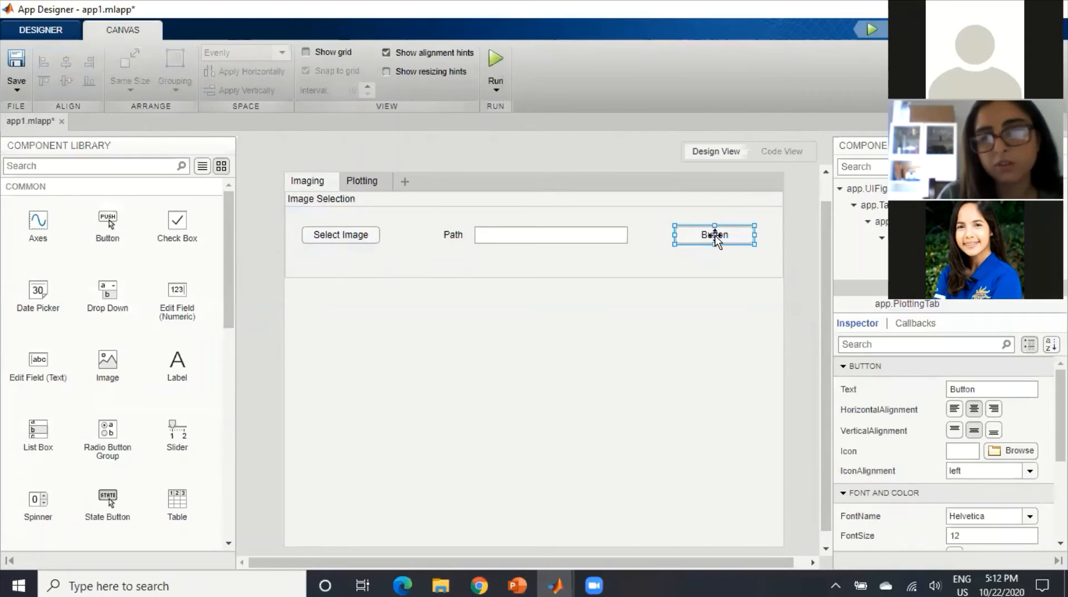
{"action": "double_click", "coordinate": [715, 237]}
{"action": "type", "text": "Process"}
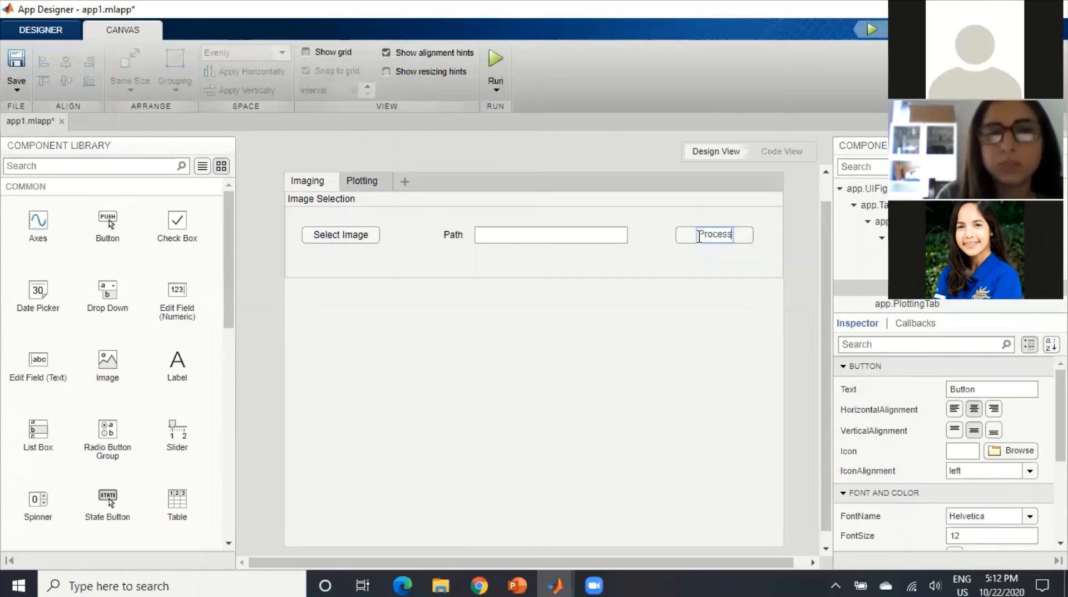
{"action": "key", "text": "Return"}
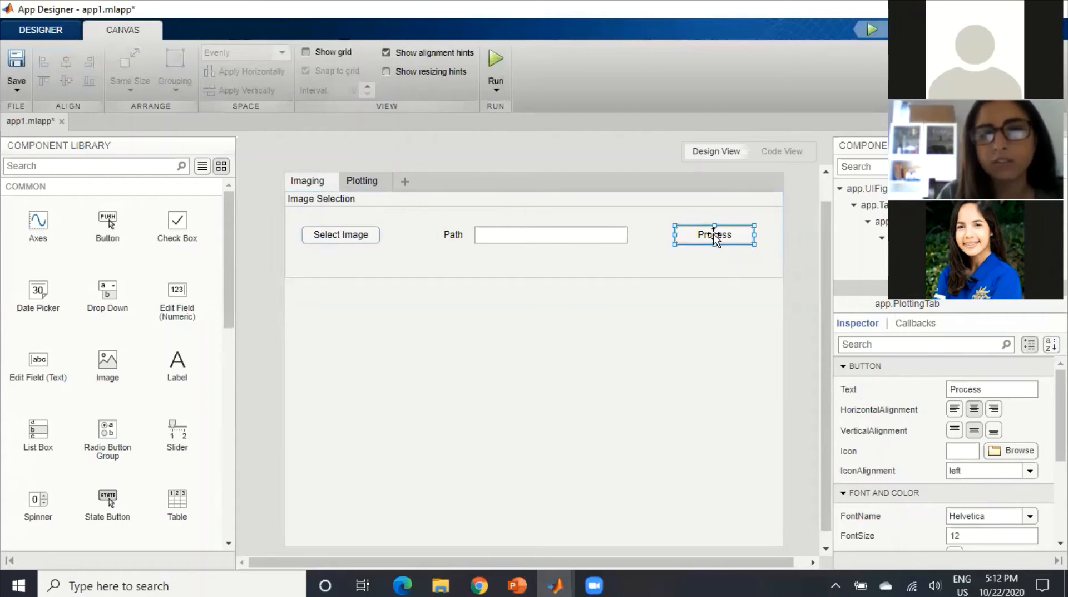
Reduce the height of the Image Selection panel so its lower edge sits just below the controls
{"action": "left_click", "coordinate": [536, 275]}
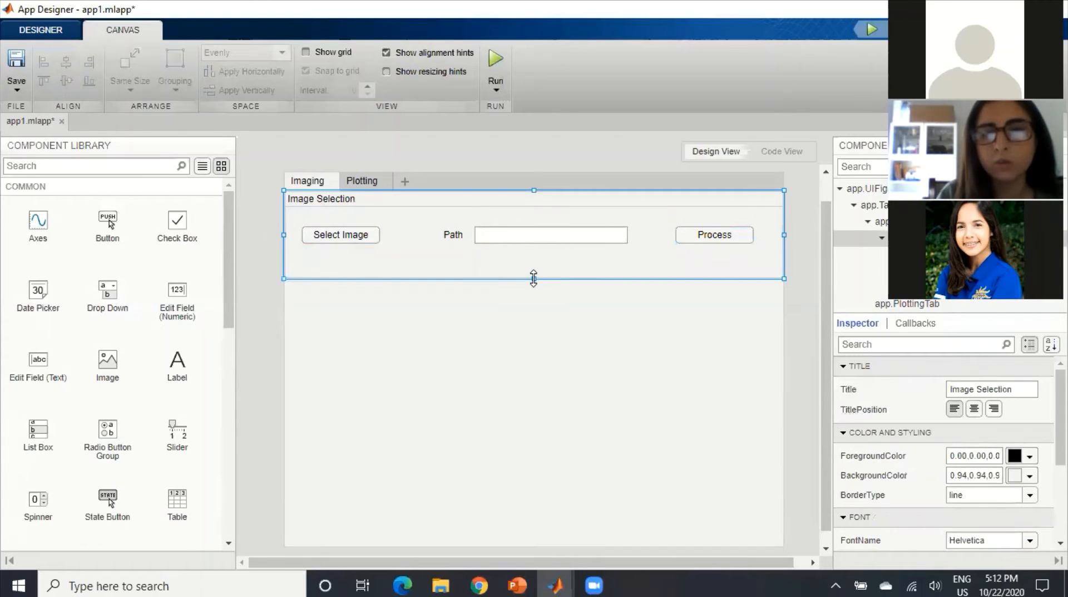
{"action": "left_click_drag", "start_coordinate": [534, 276], "coordinate": [540, 257]}
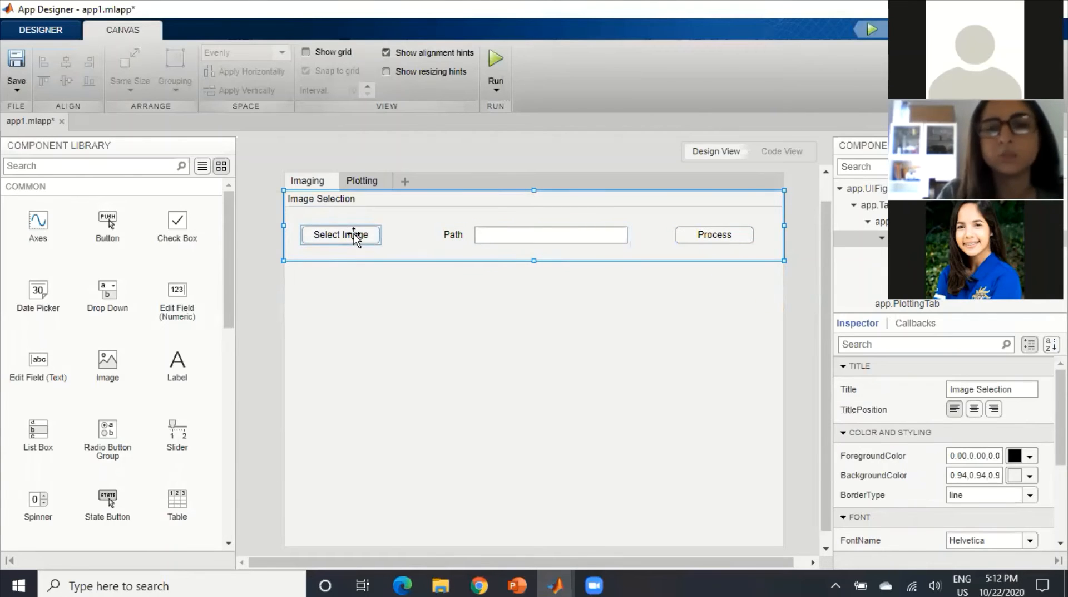
{"action": "right_click", "coordinate": [710, 201]}
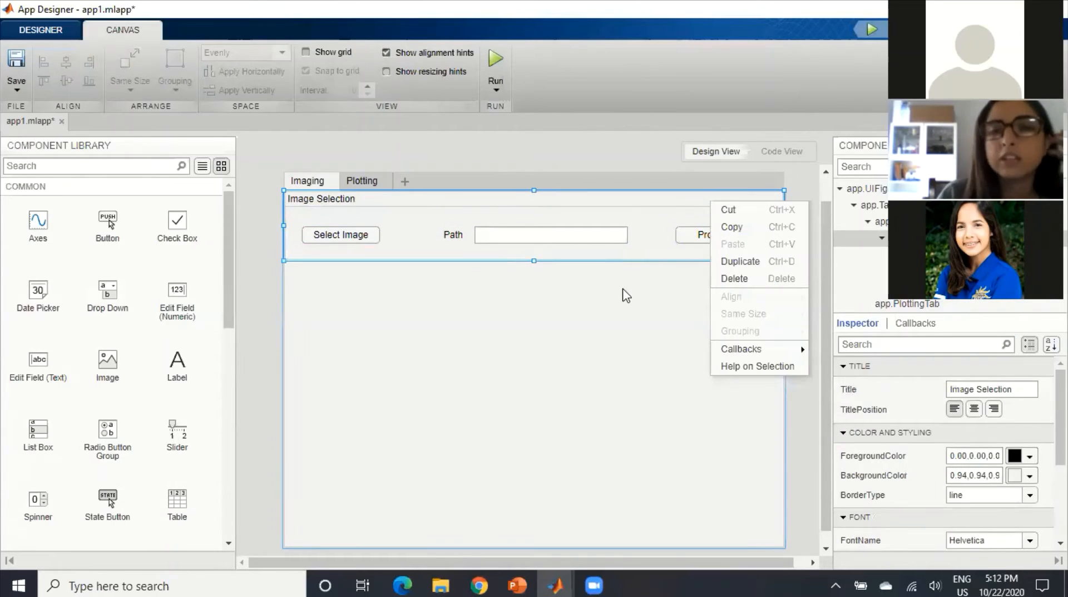
{"action": "left_click", "coordinate": [796, 161]}
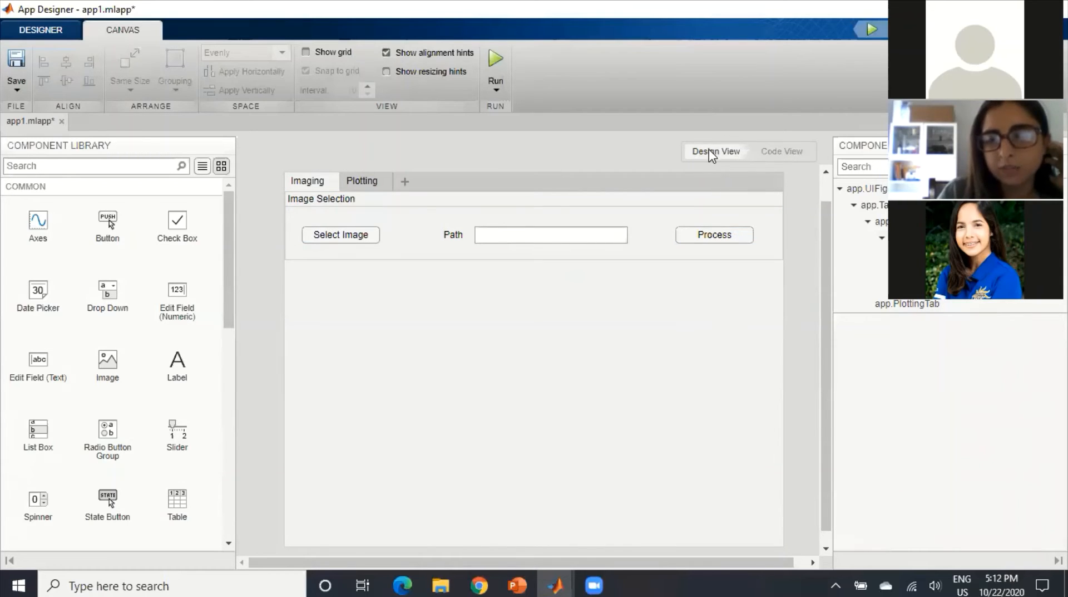
Switch to the app's code and add a ButtonPushedFcn callback named SelectImageButtonPushed for the SelectImageButton component
{"action": "left_click", "coordinate": [797, 155]}
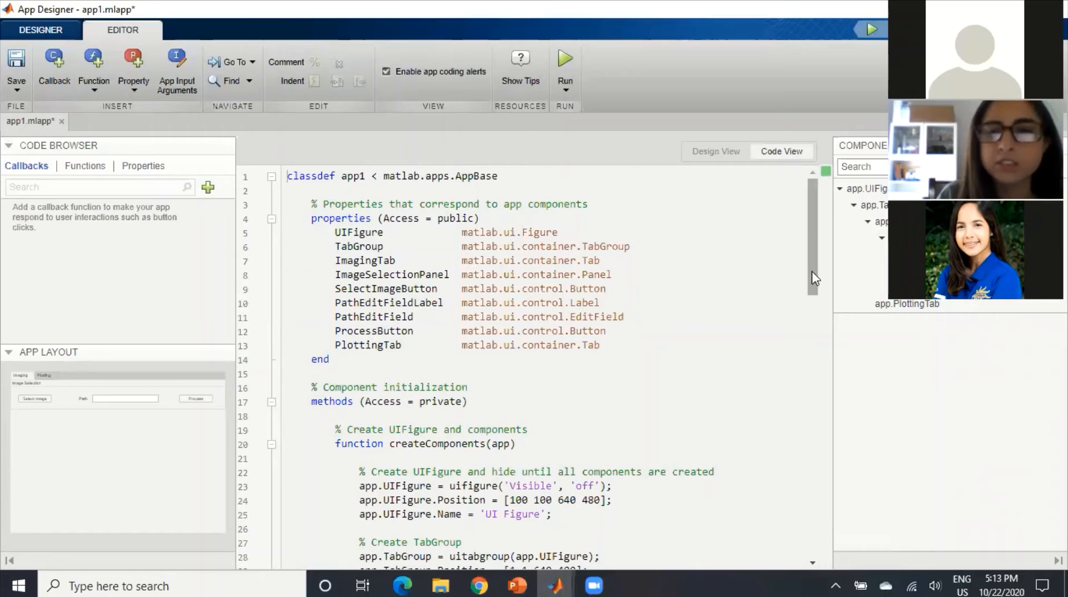
{"action": "left_click_drag", "start_coordinate": [812, 269], "coordinate": [845, 225]}
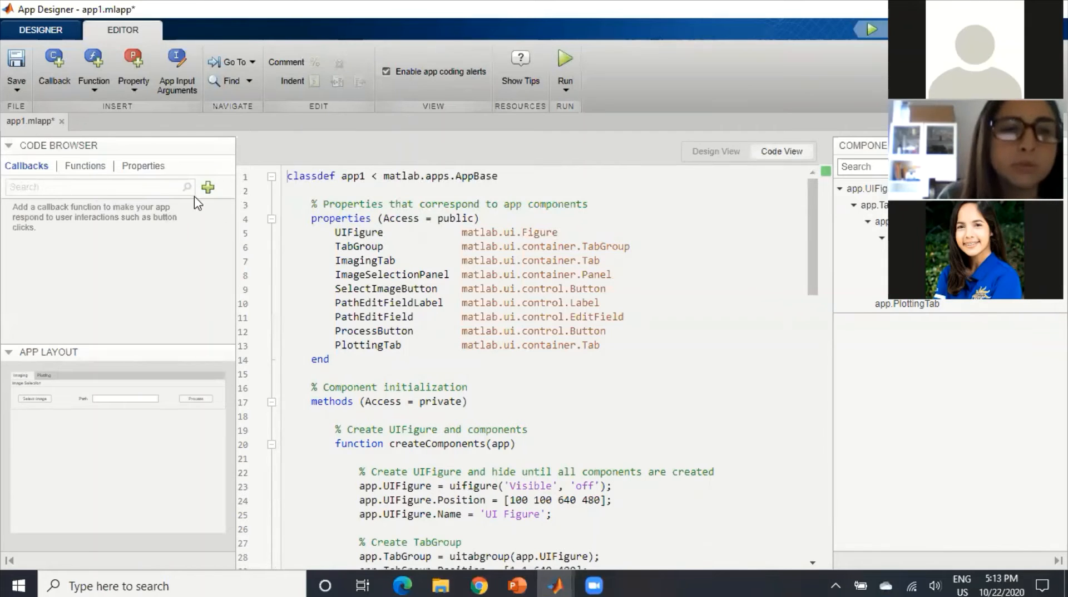
{"action": "left_click", "coordinate": [29, 167]}
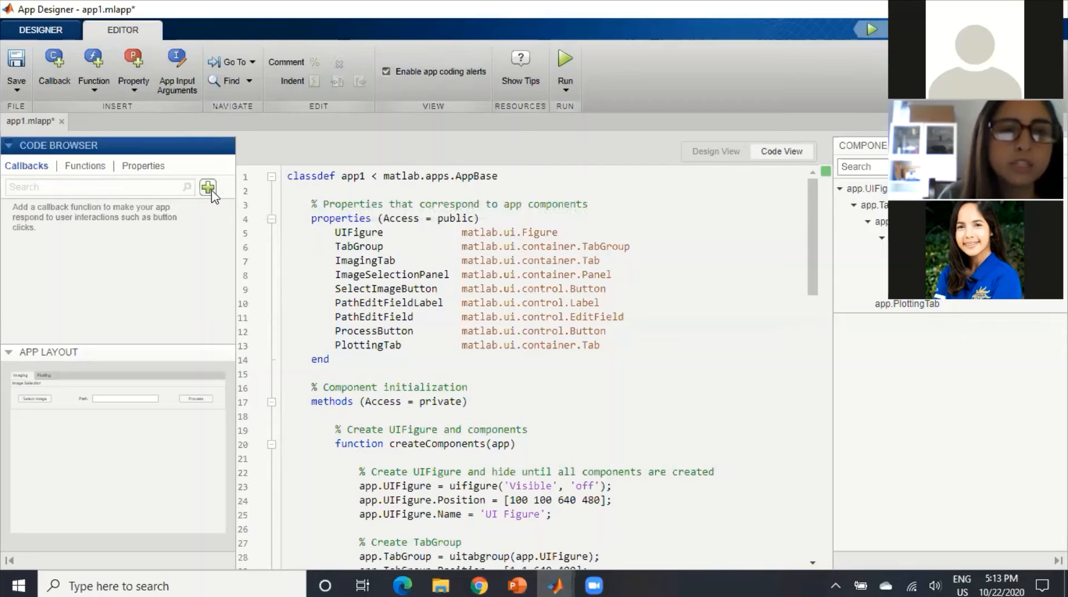
{"action": "left_click", "coordinate": [208, 188]}
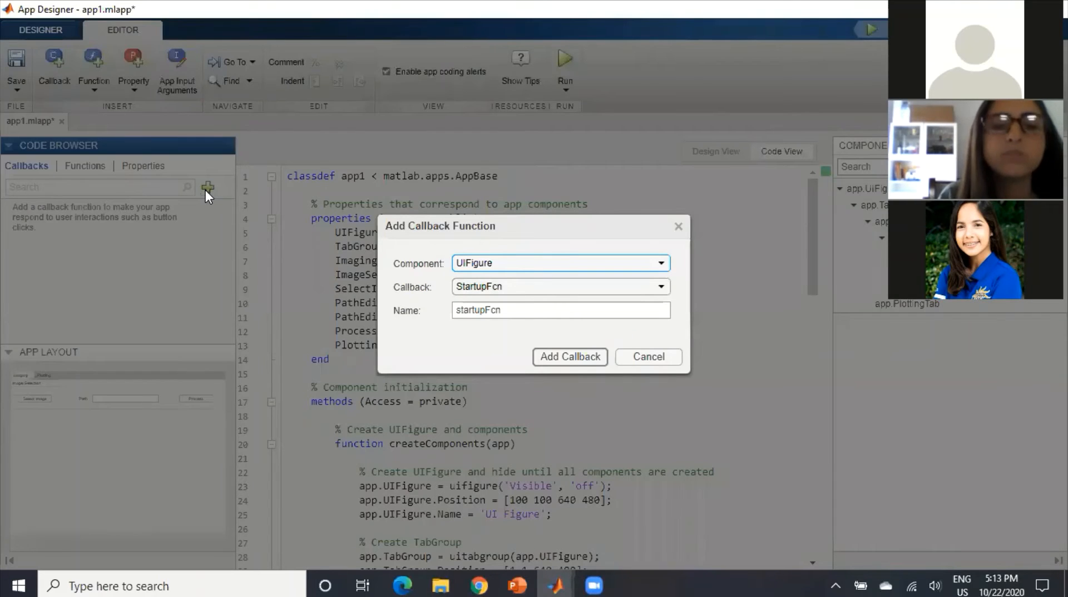
{"action": "left_click", "coordinate": [660, 263]}
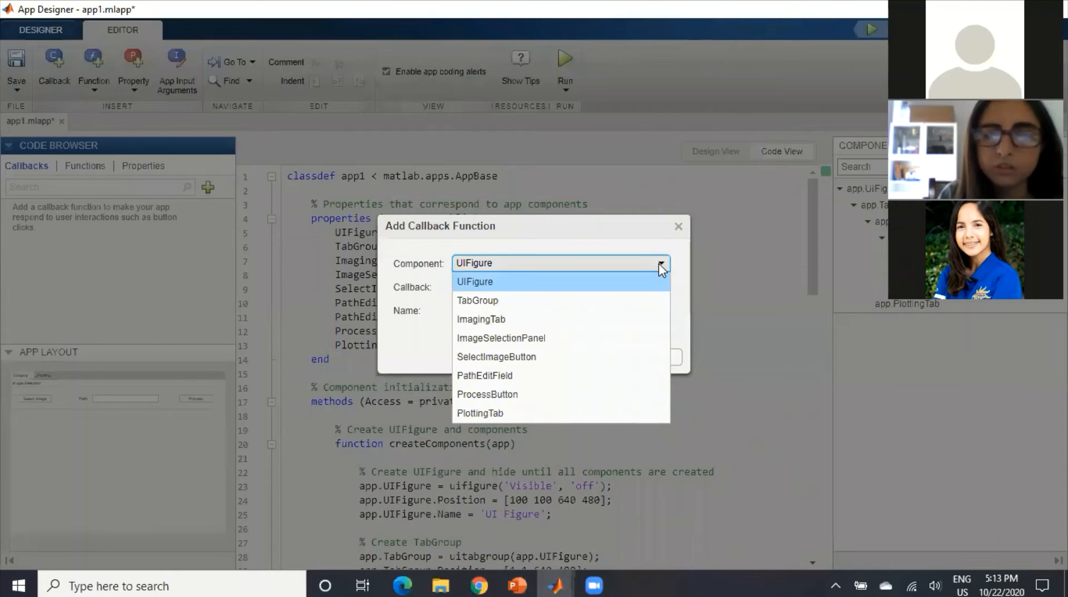
{"action": "left_click", "coordinate": [557, 359]}
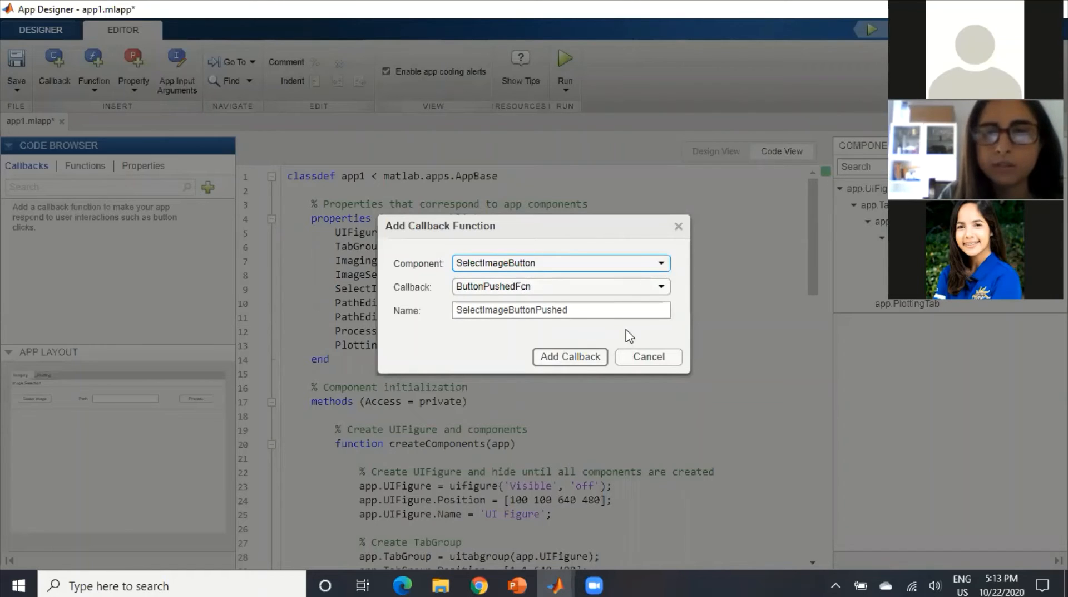
{"action": "left_click", "coordinate": [574, 362]}
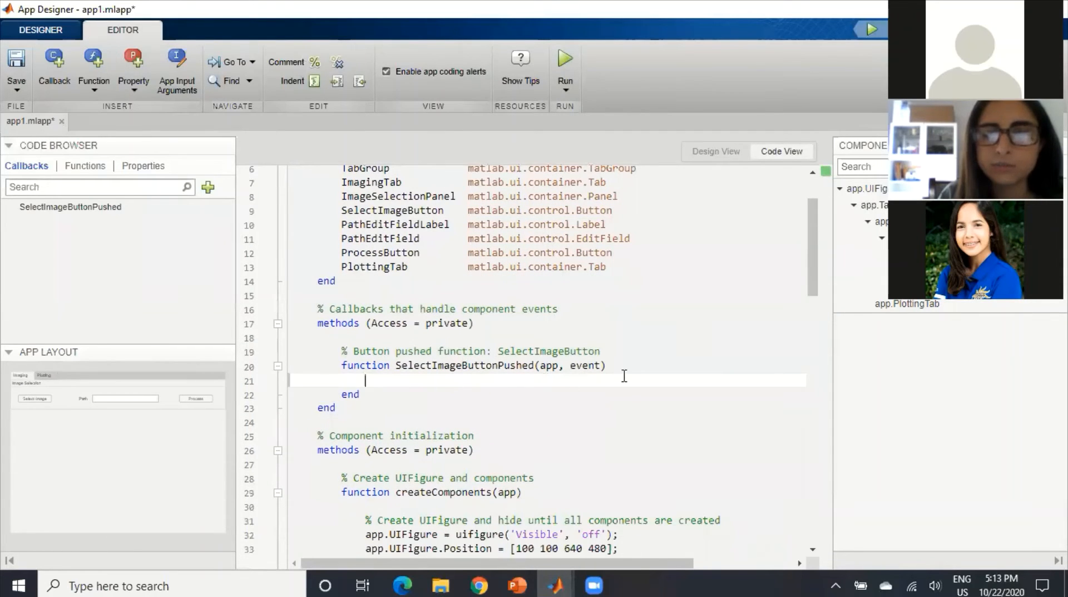
Write a uigetfile(); call in the body of the SelectImageButtonPushed callback
{"action": "scroll", "coordinate": [571, 274], "scroll_direction": "up", "scroll_amount": 1}
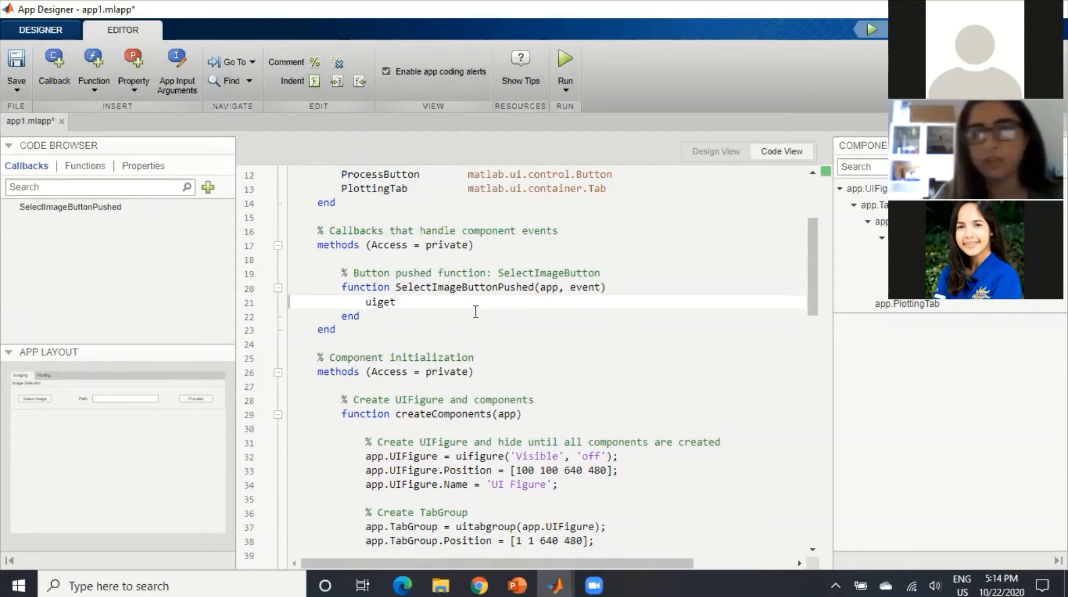
{"action": "type", "text": "file"}
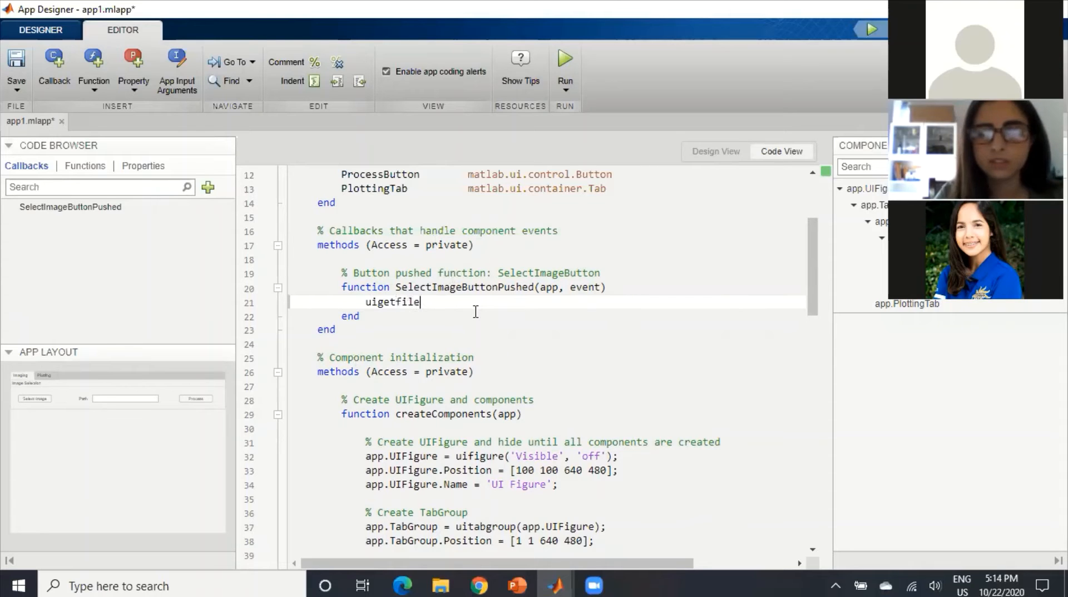
{"action": "type", "text": "();"}
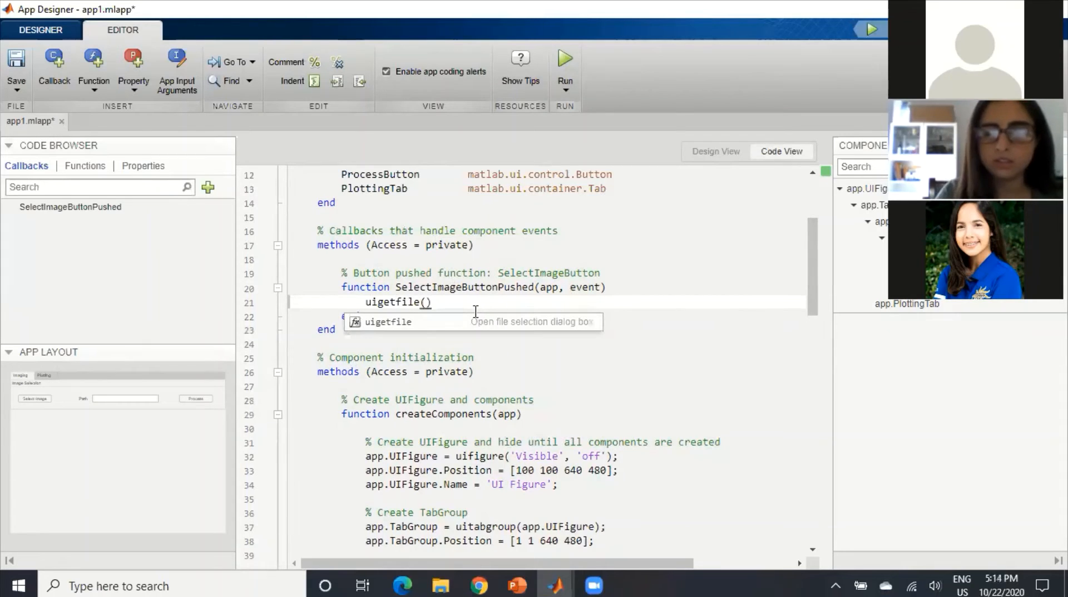
Add a cell array containing an empty quoted string, {''}, as the argument of uigetfile
{"action": "key", "text": "Left"}
{"action": "key", "text": "Left"}
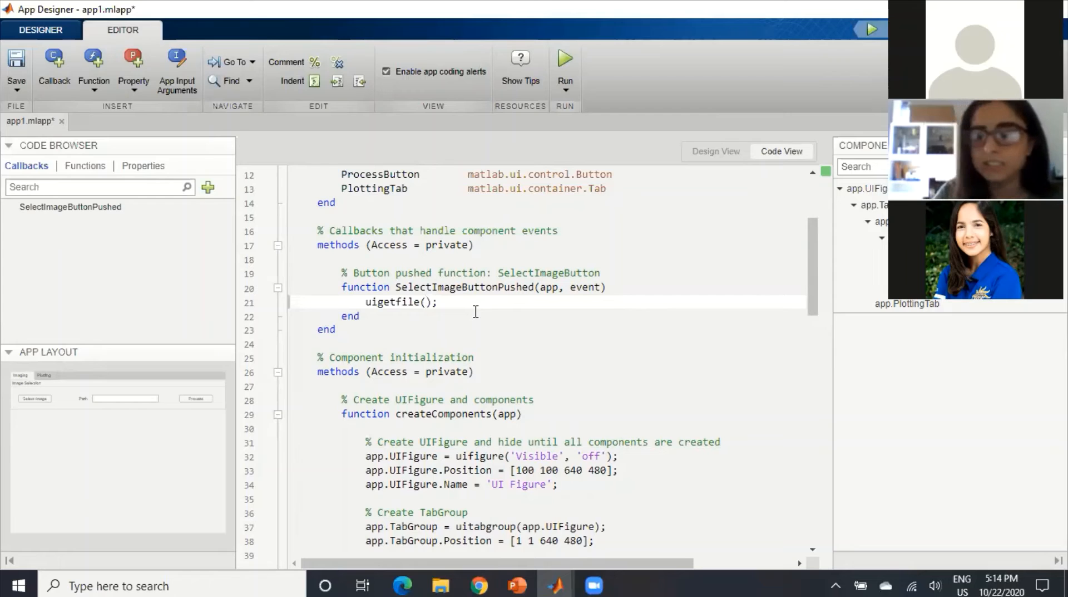
{"action": "type", "text": "{"}
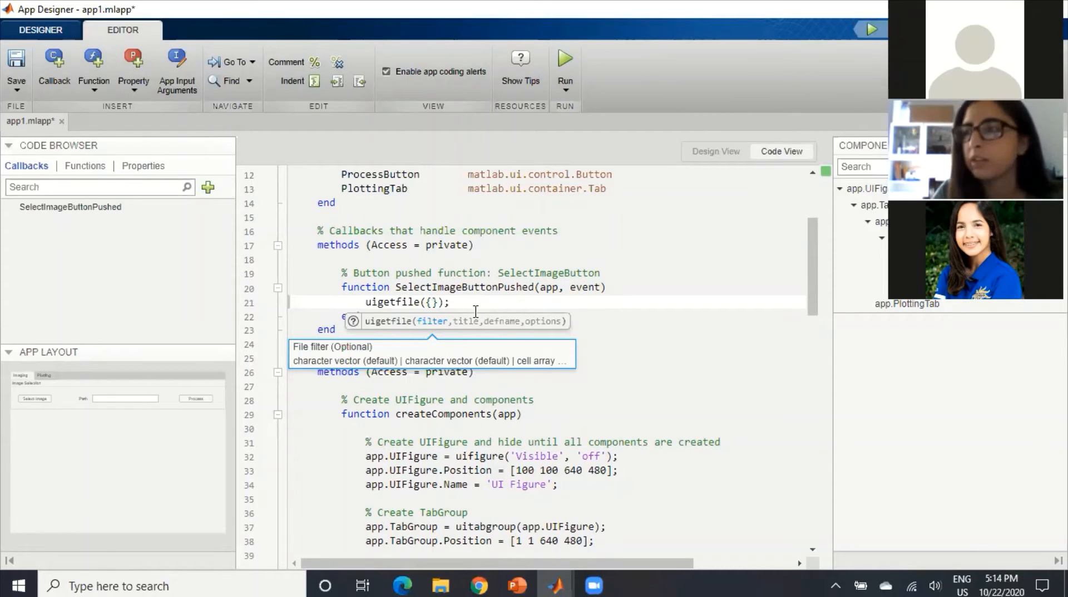
{"action": "type", "text": "'"}
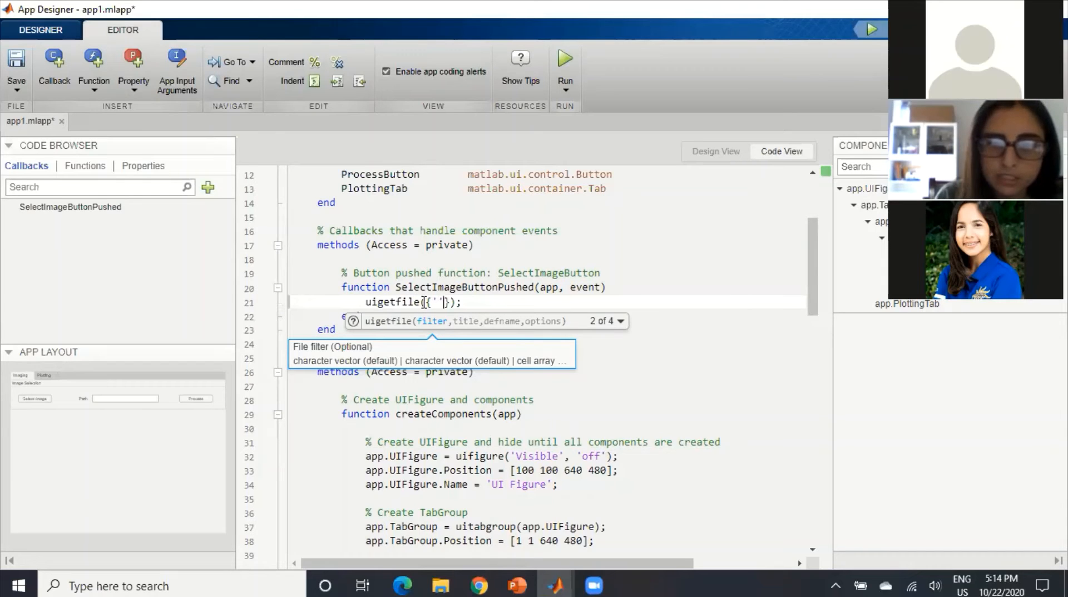
{"action": "left_click_drag", "start_coordinate": [425, 302], "coordinate": [456, 301]}
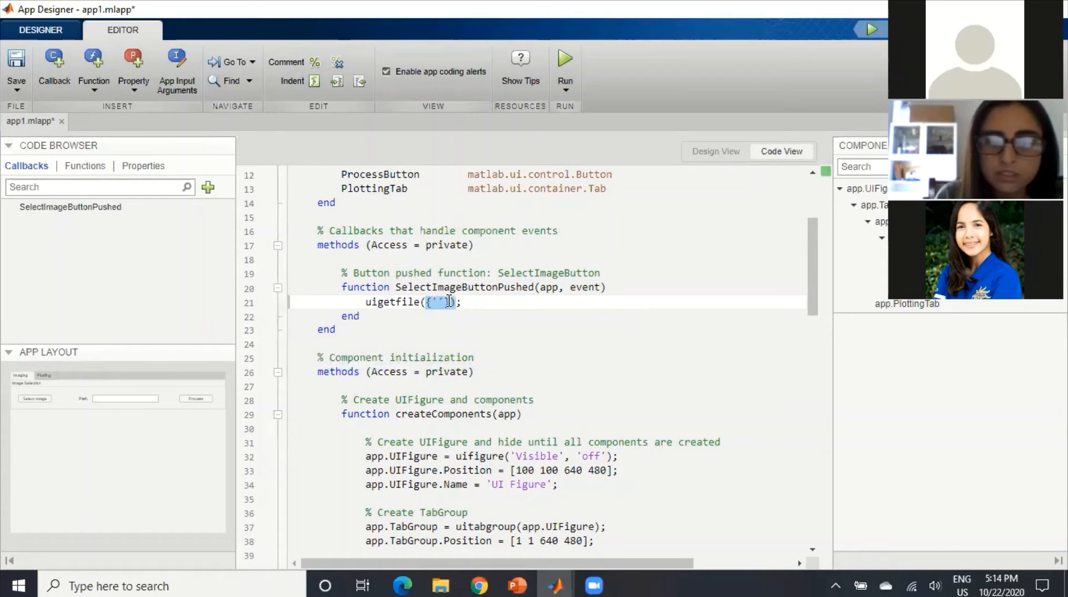
{"action": "left_click", "coordinate": [439, 301]}
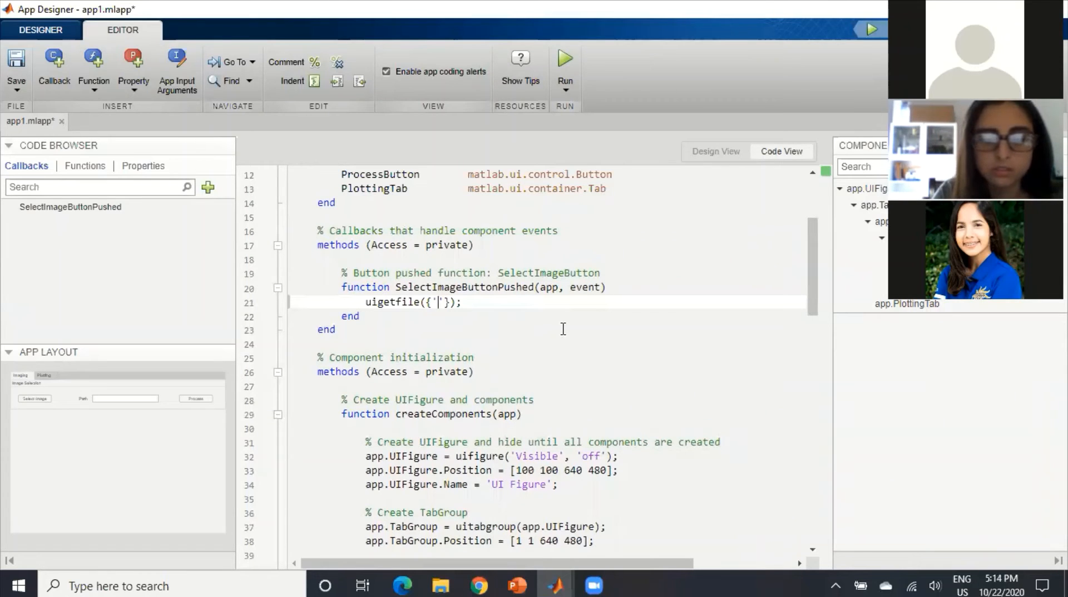
{"action": "key", "text": "Right"}
{"action": "key", "text": "Left"}
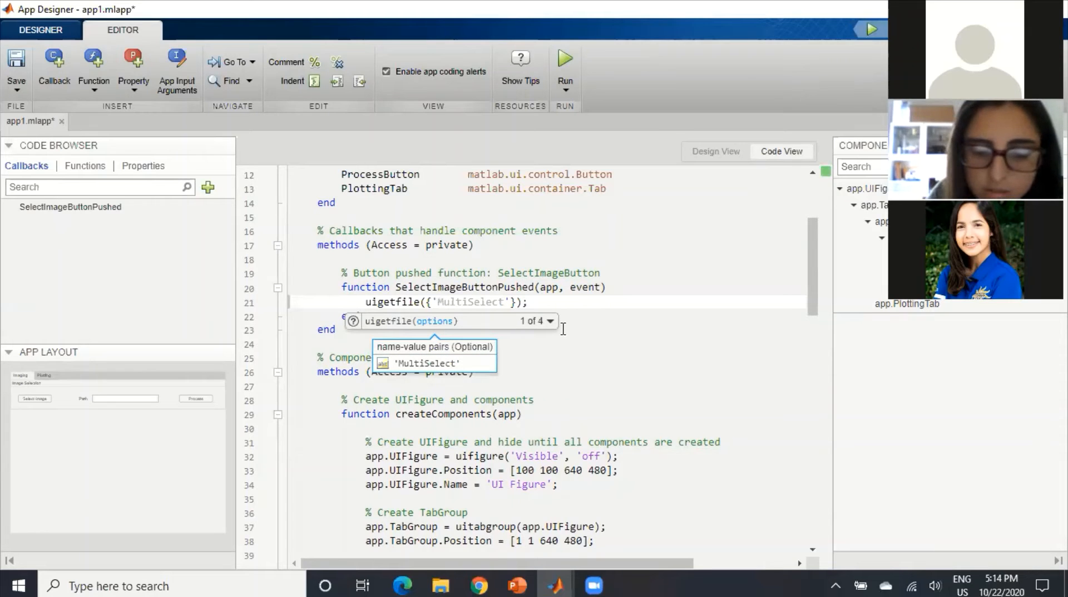
Fill in the quoted file filter of uigetfile as '*.jpg; *.png'
{"action": "type", "text": "*"}
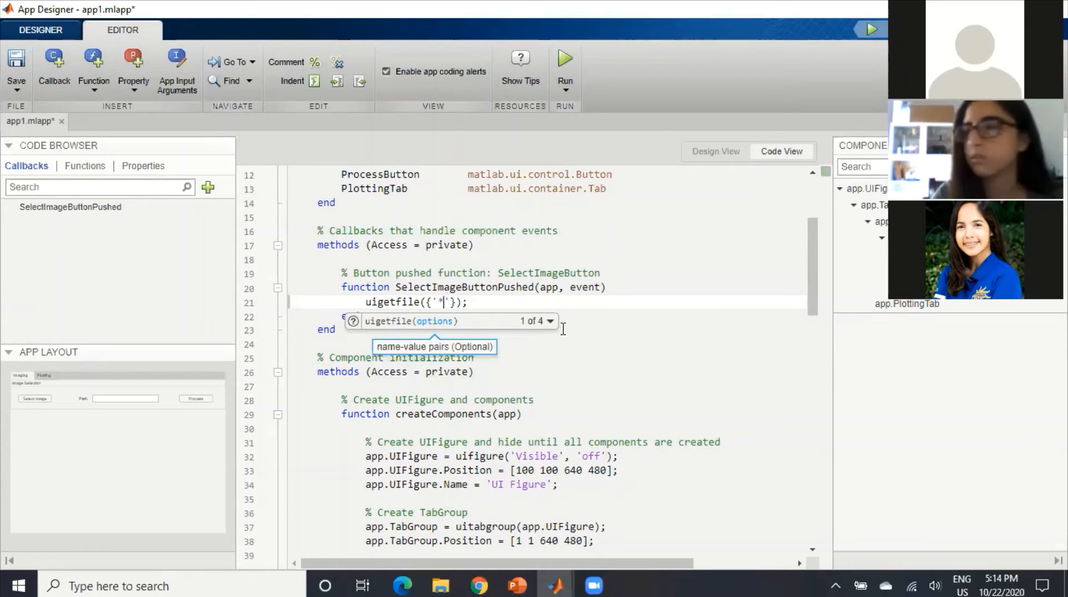
{"action": "type", "text": ".jp"}
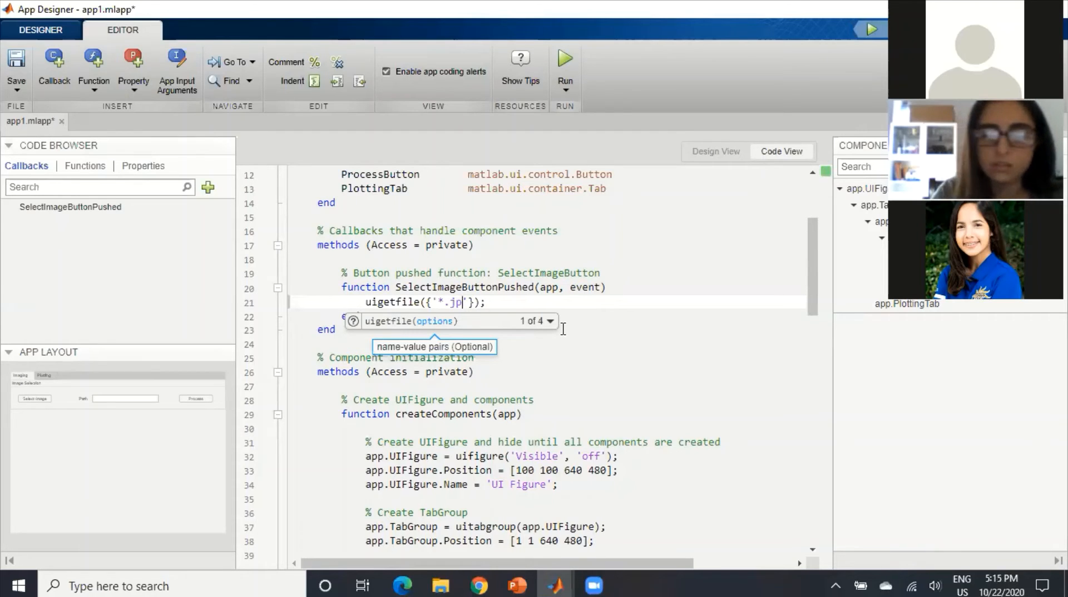
{"action": "type", "text": "g"}
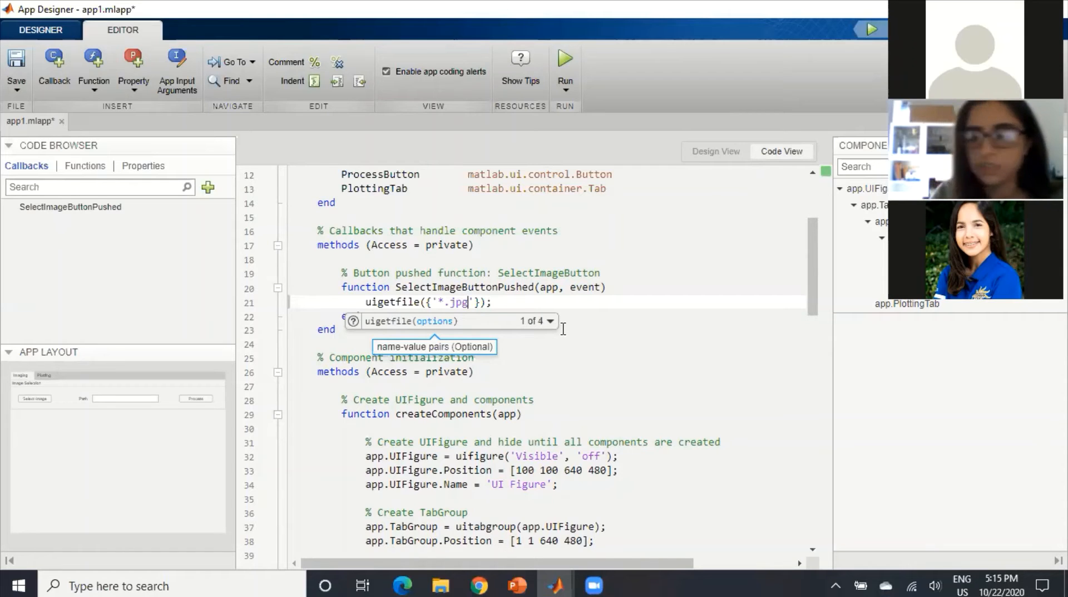
{"action": "type", "text": "; "}
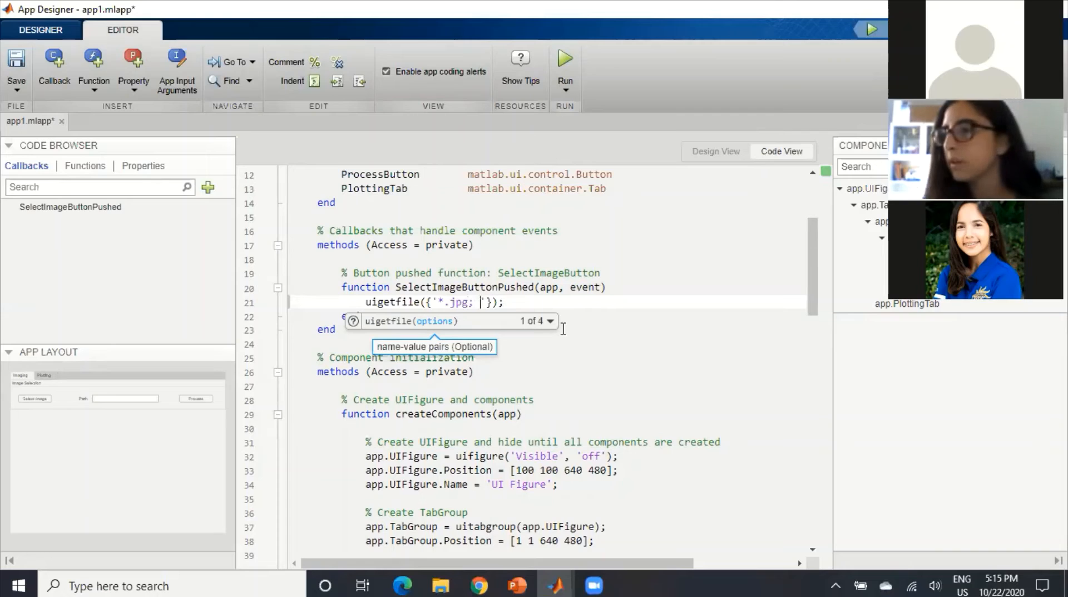
{"action": "type", "text": "*"}
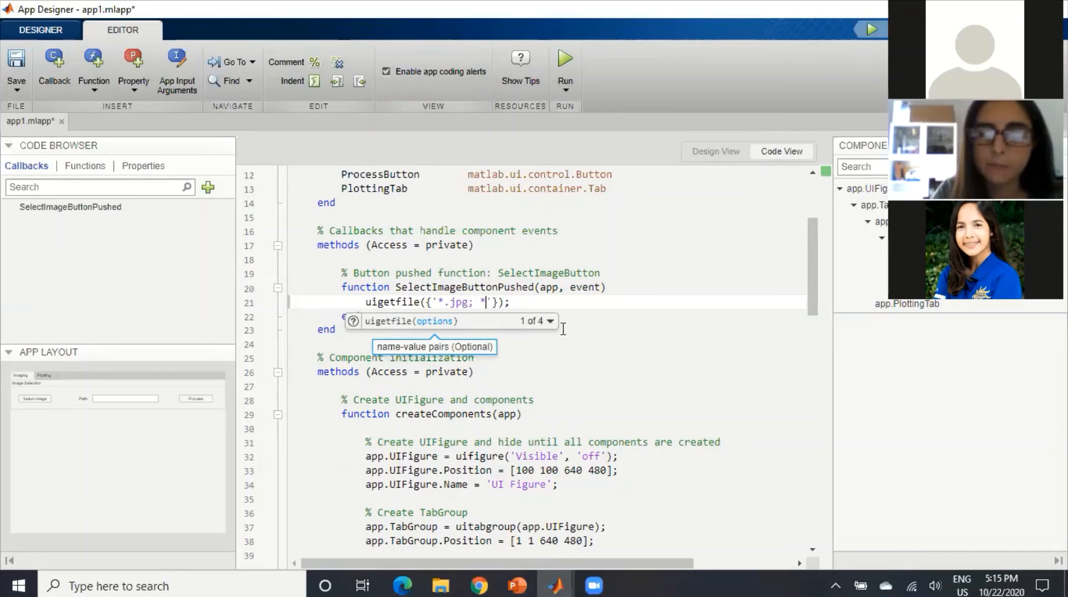
{"action": "type", "text": "."}
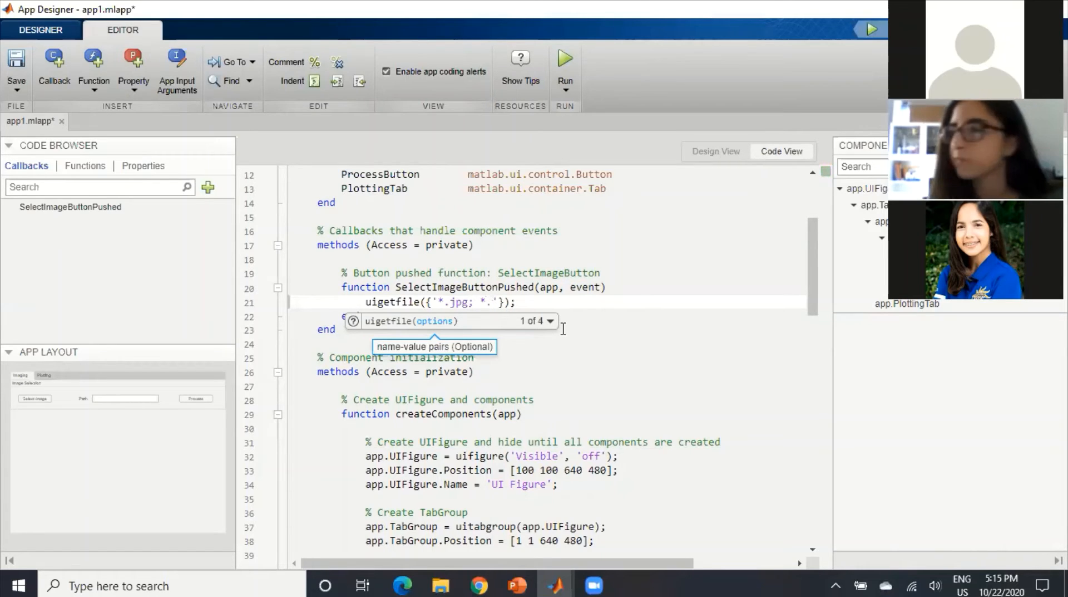
{"action": "type", "text": "png"}
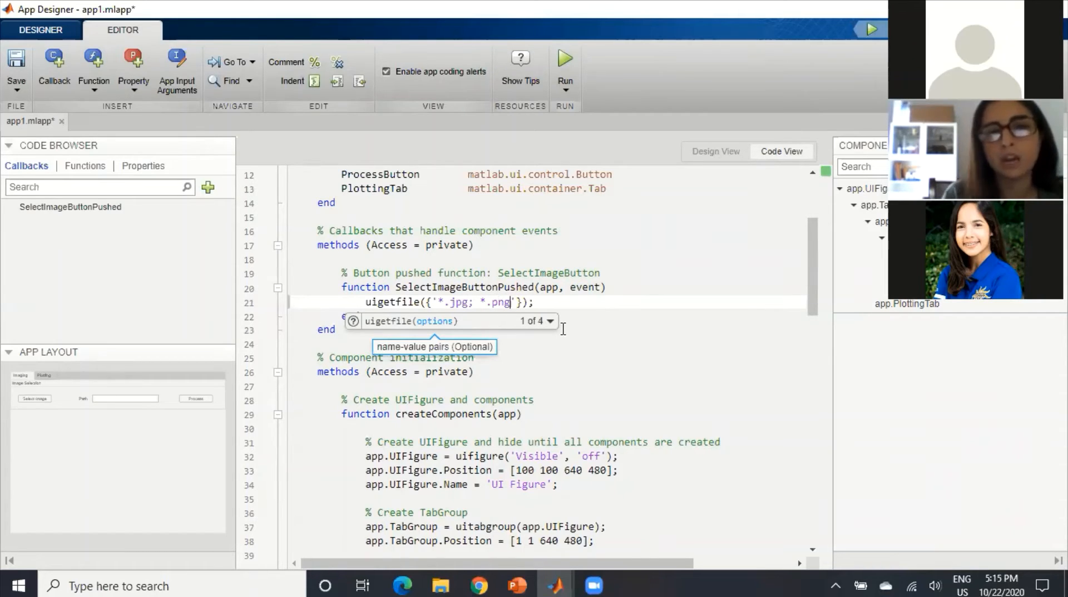
Assign the outputs of the uigetfile call to [path,file]
{"action": "left_click", "coordinate": [362, 301]}
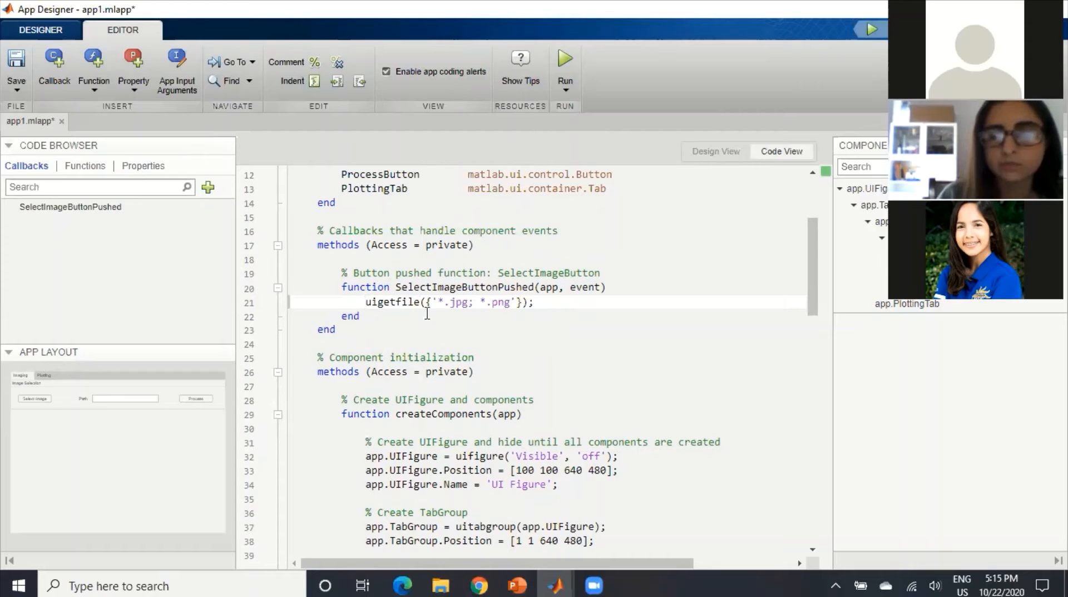
{"action": "type", "text": "="}
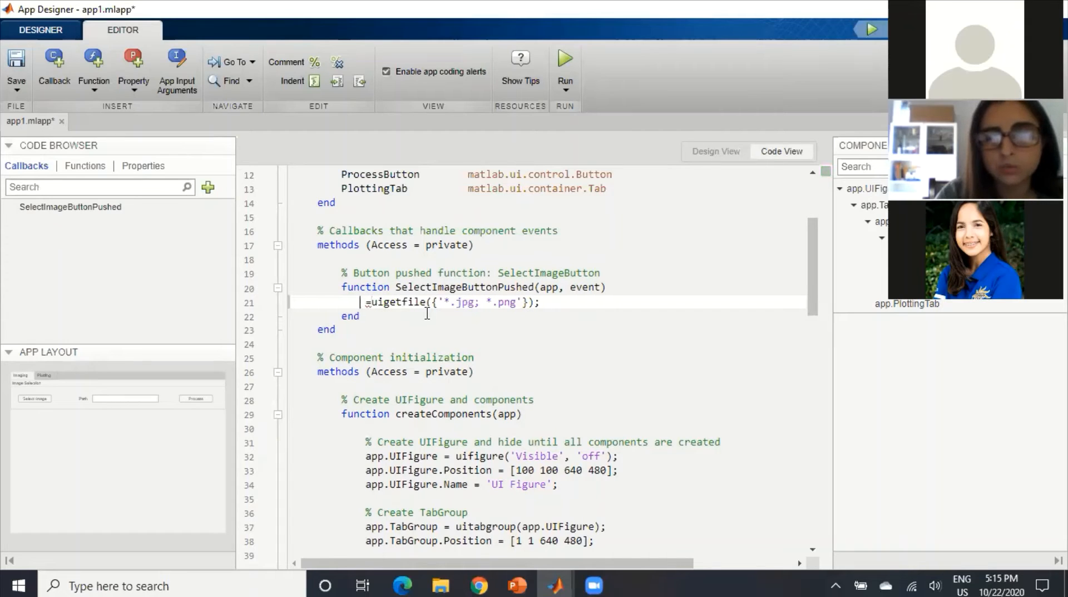
{"action": "type", "text": "[]"}
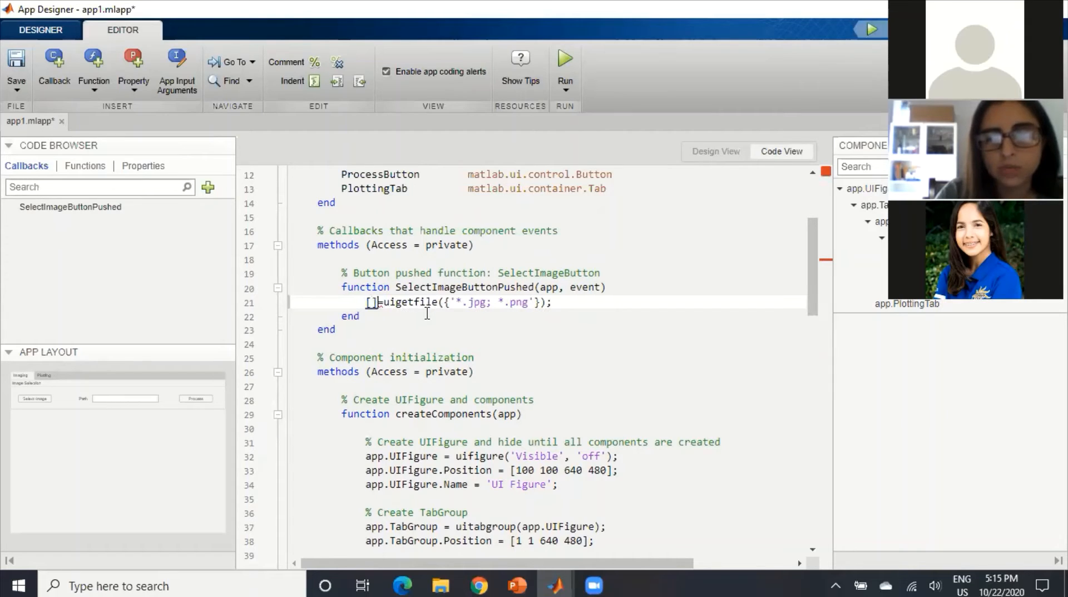
{"action": "type", "text": "path"}
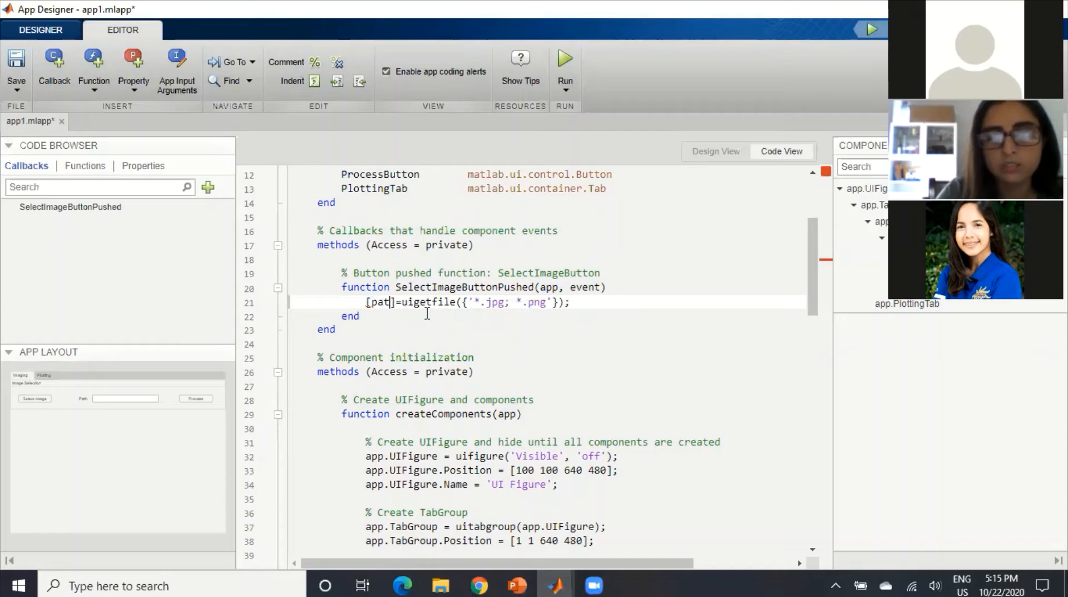
{"action": "type", "text": ","}
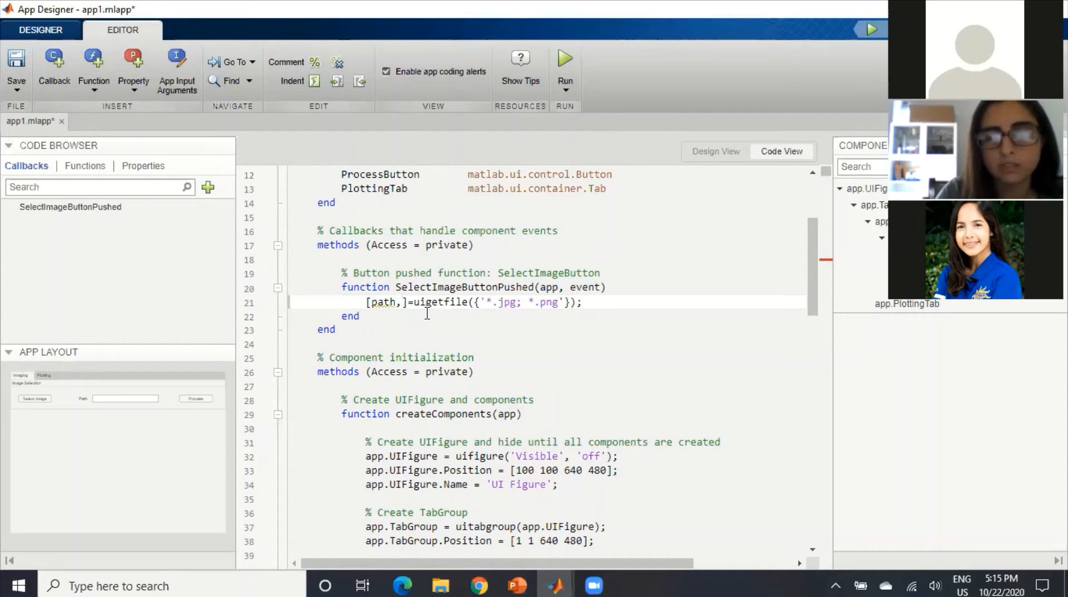
{"action": "type", "text": "file"}
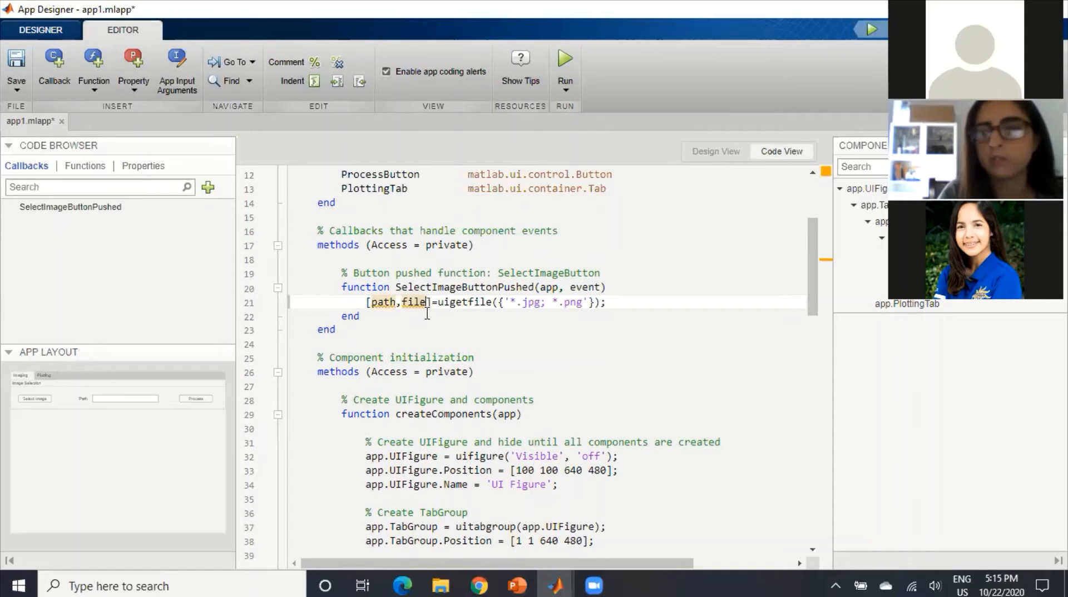
Add the line fullfile(path,file); below the uigetfile line in the callback
{"action": "left_click", "coordinate": [638, 300]}
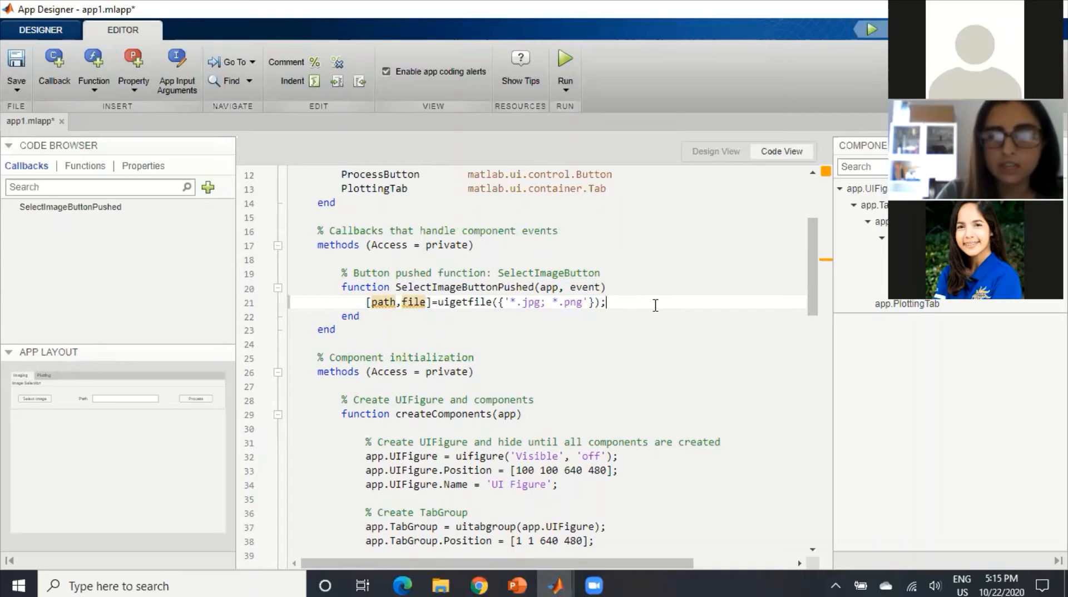
{"action": "key", "text": "Return"}
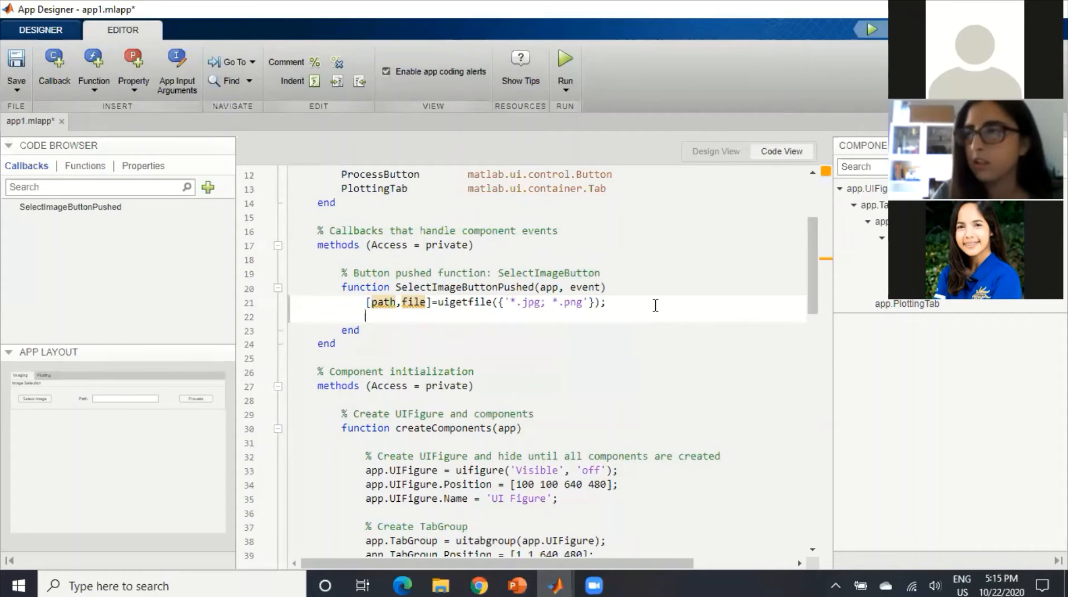
{"action": "type", "text": "a"}
{"action": "key", "text": "BackSpace"}
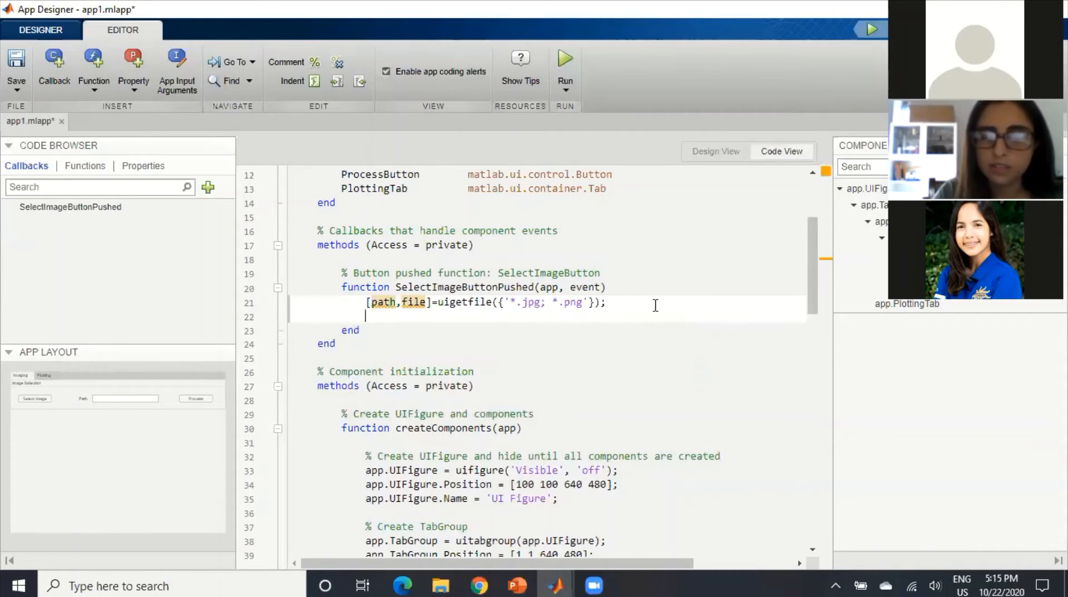
{"action": "type", "text": "full"}
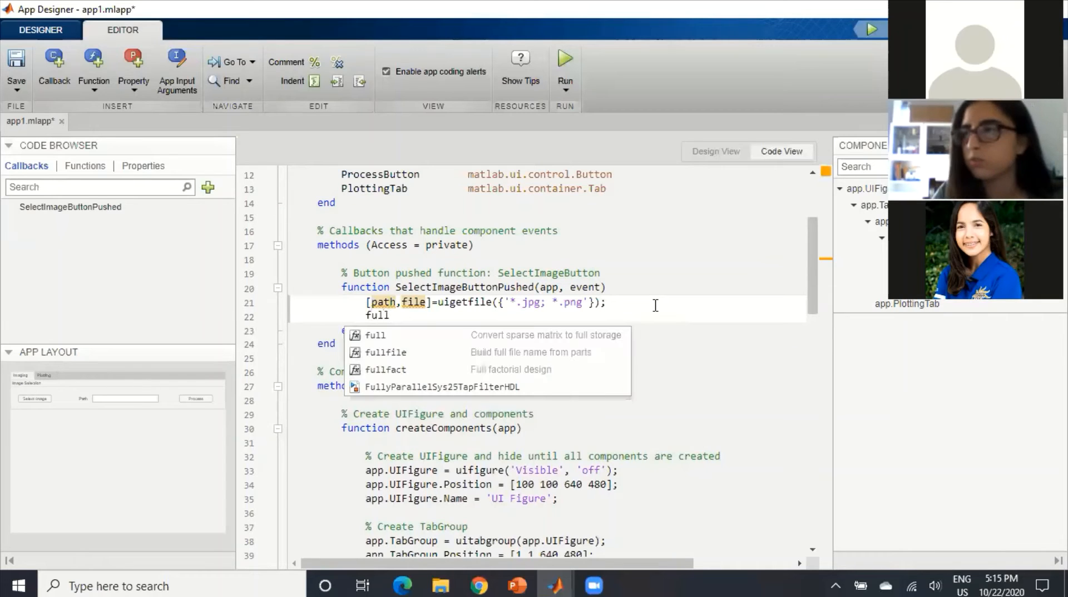
{"action": "type", "text": "file"}
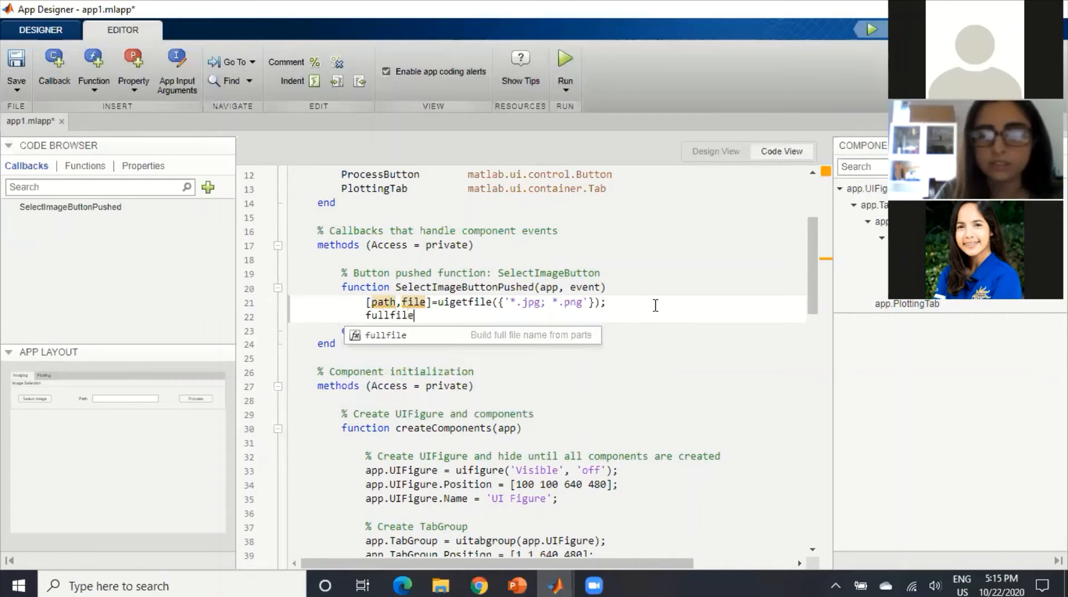
{"action": "type", "text": "();"}
{"action": "key", "text": "Left"}
{"action": "key", "text": "Left"}
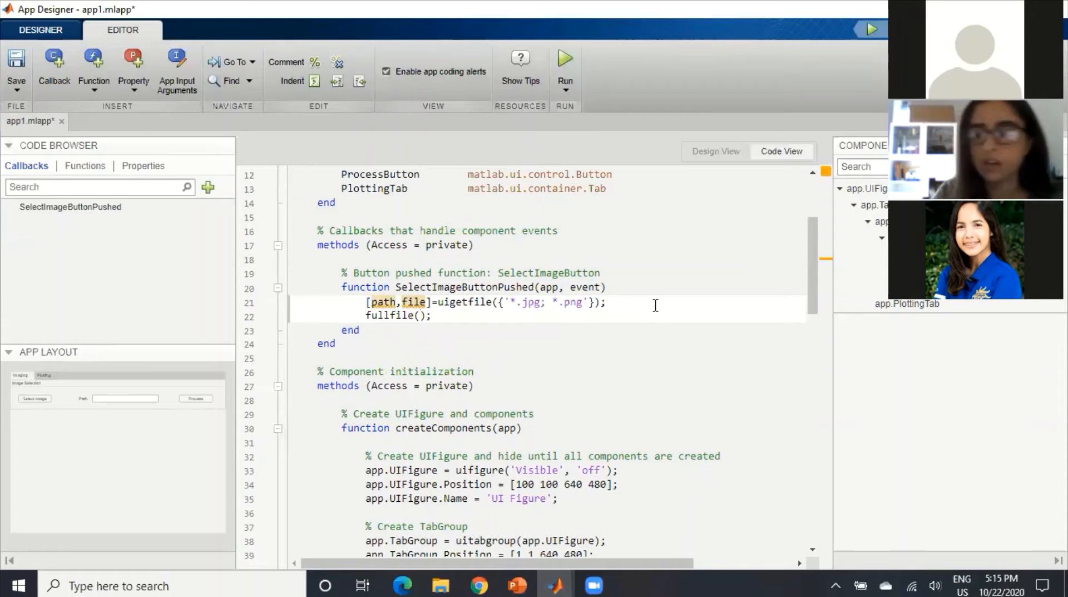
{"action": "type", "text": "path,f"}
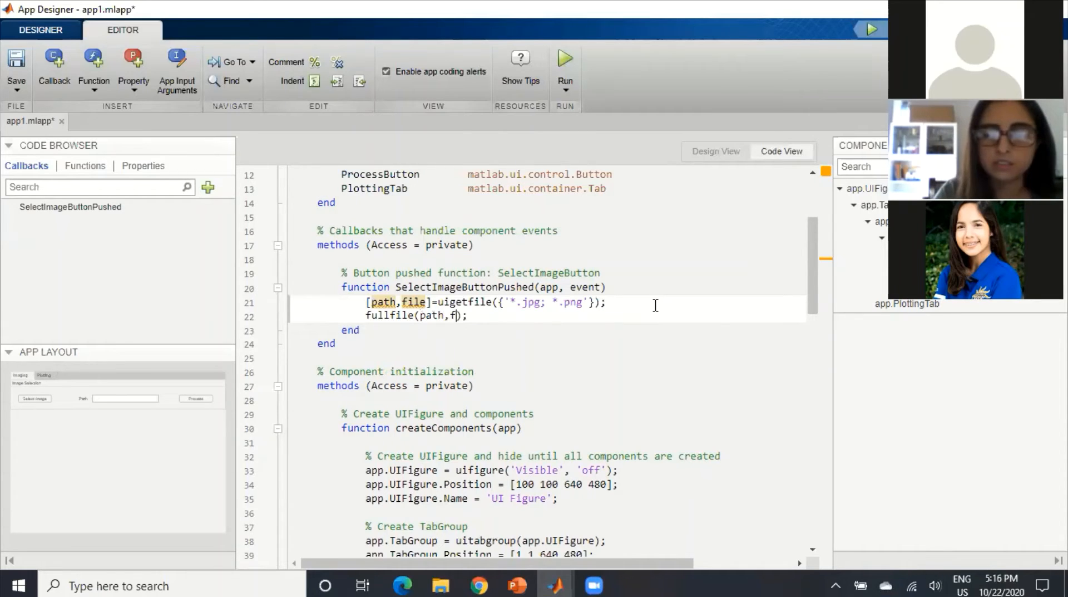
{"action": "type", "text": "ile"}
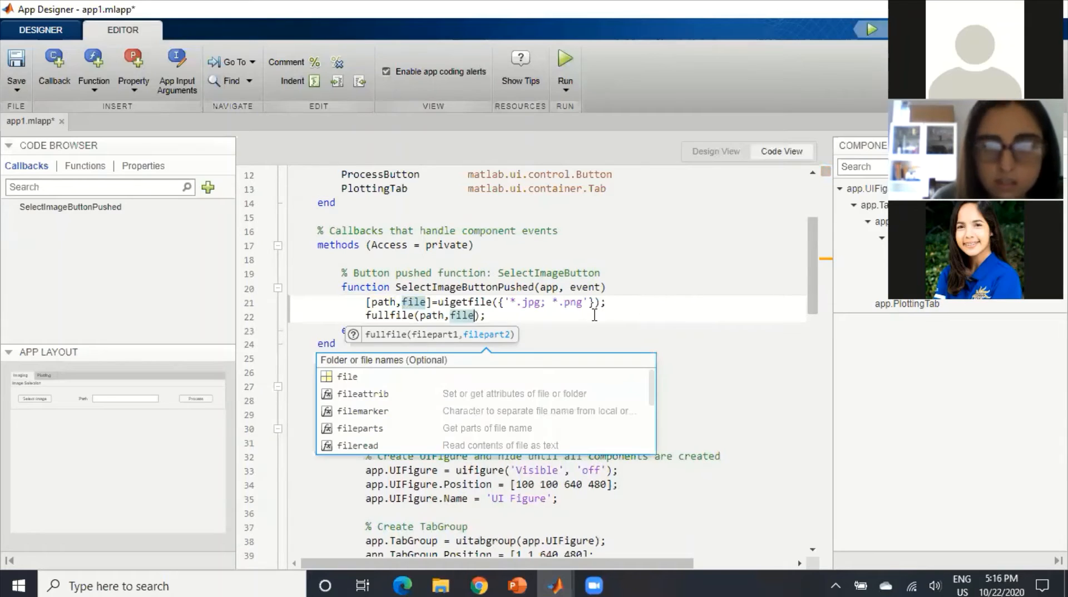
Review the fullfile line, inspect the Path edit field in the app's design layout, and return to the code
{"action": "left_click", "coordinate": [367, 315]}
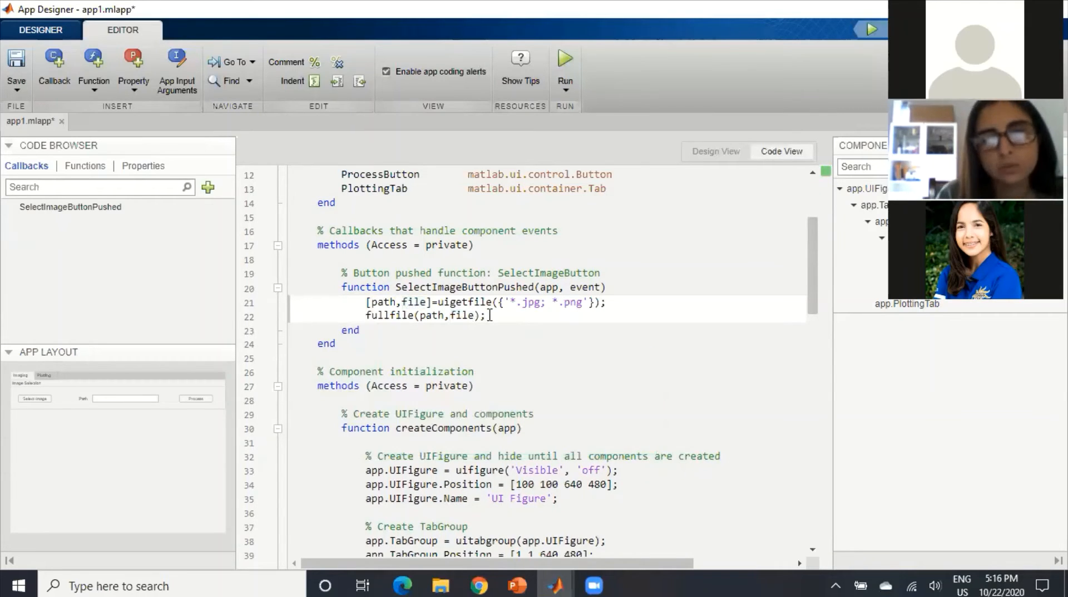
{"action": "left_click_drag", "start_coordinate": [486, 315], "coordinate": [369, 311]}
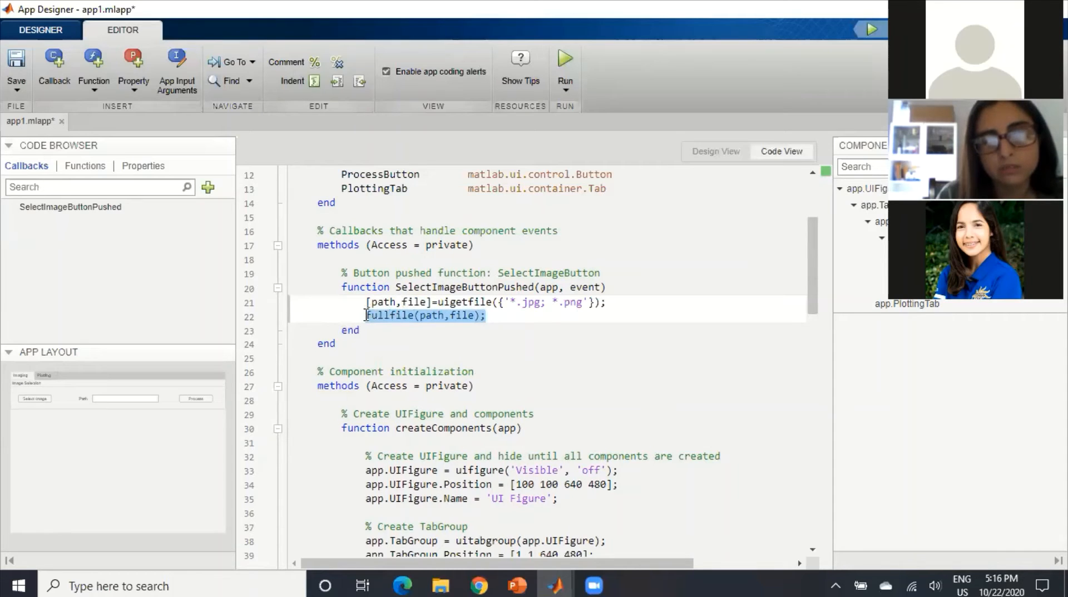
{"action": "left_click", "coordinate": [367, 314]}
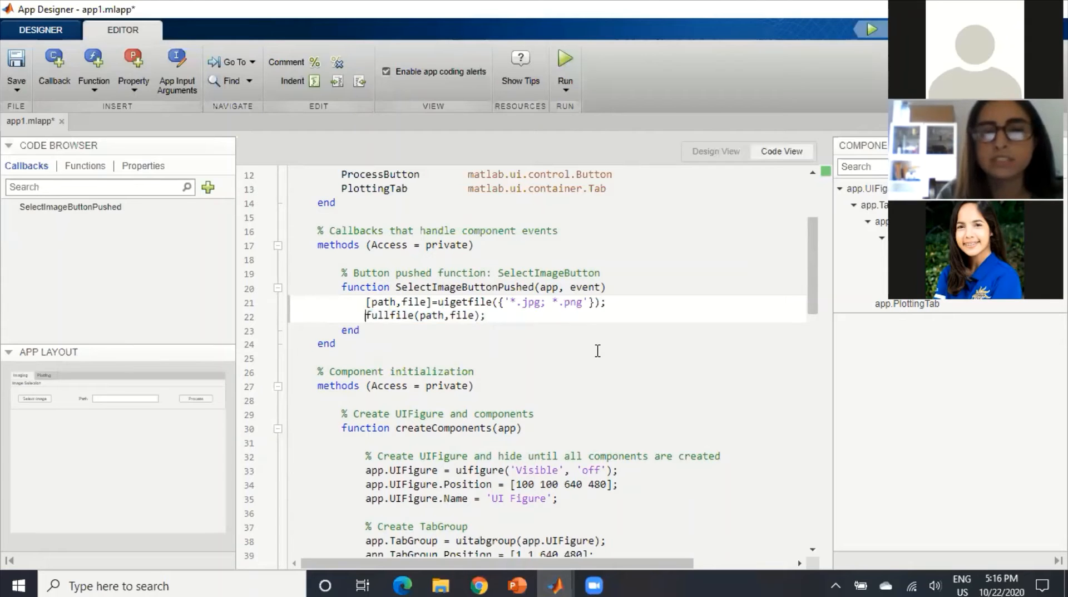
{"action": "left_click", "coordinate": [699, 150]}
{"action": "left_click", "coordinate": [530, 237]}
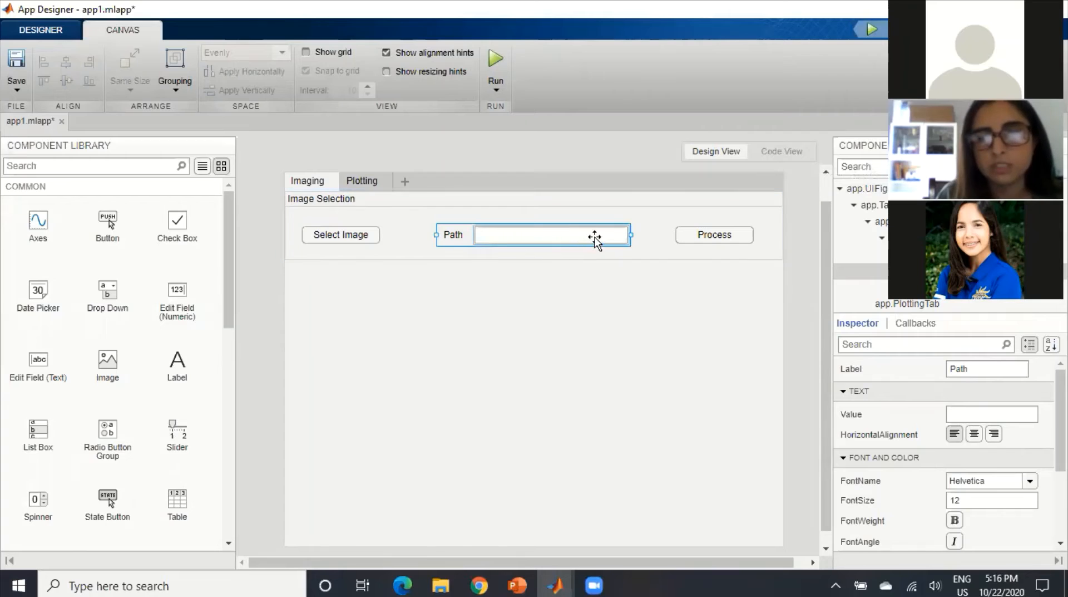
{"action": "left_click", "coordinate": [772, 157]}
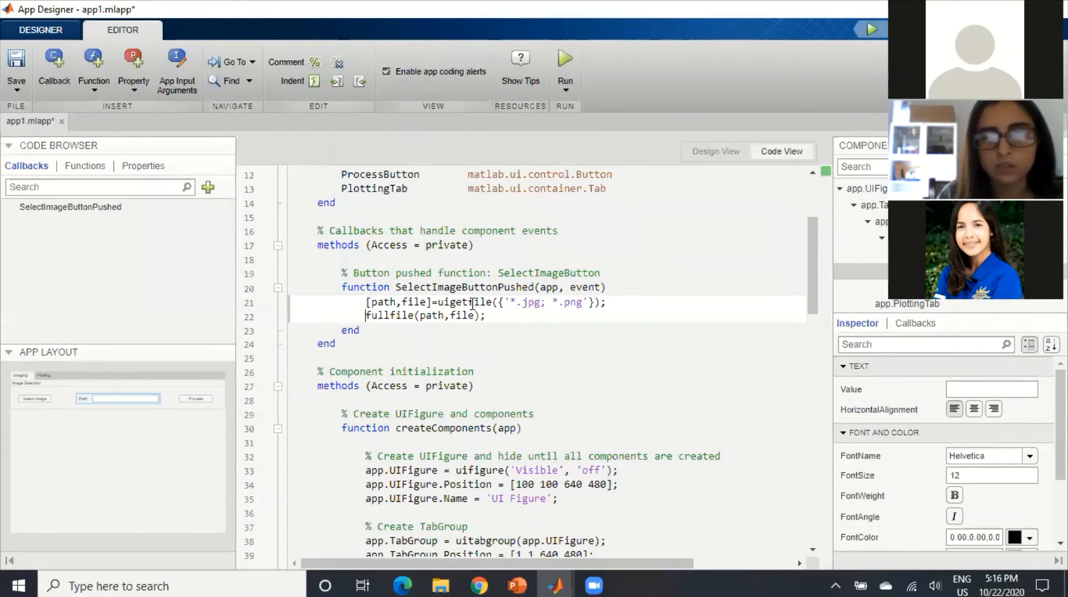
{"action": "type", "text": "app"}
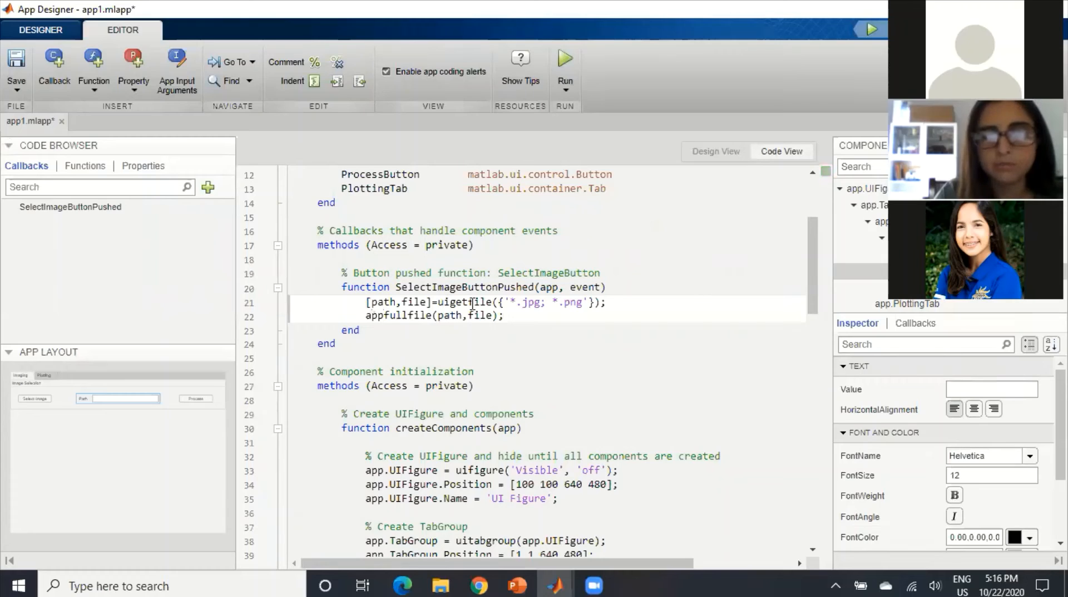
{"action": "key", "text": "BackSpace"}
{"action": "key", "text": "BackSpace"}
{"action": "key", "text": "BackSpace"}
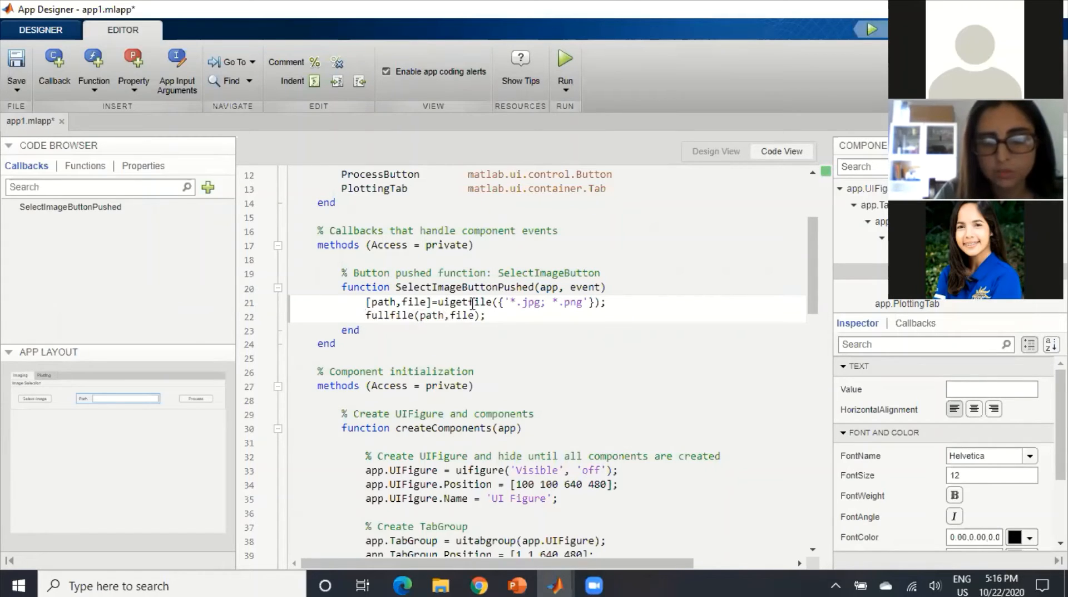
Put an equals sign before fullfile(path,file) and start its assignment target with app. on the same line
{"action": "type", "text": "="}
{"action": "key", "text": "Left"}
{"action": "type", "text": "ap"}
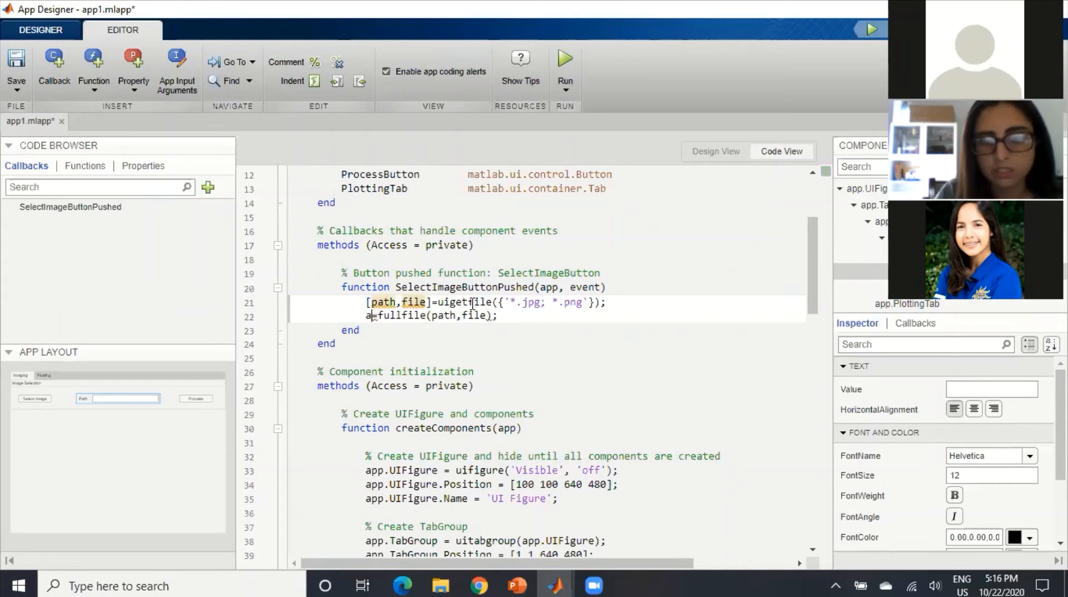
{"action": "type", "text": "p"}
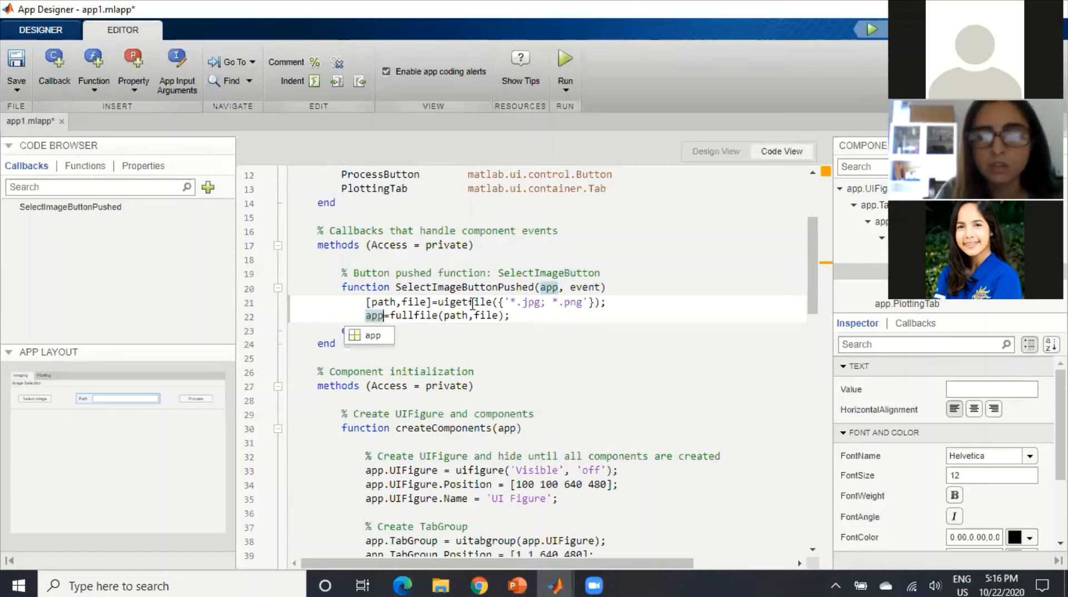
{"action": "type", "text": "."}
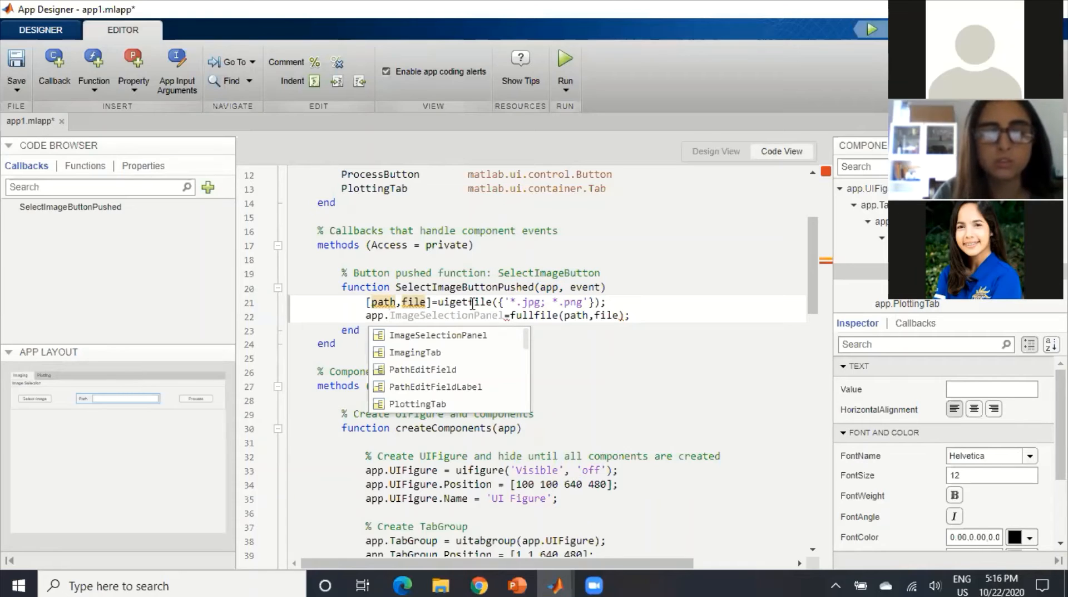
{"action": "key", "text": "Down"}
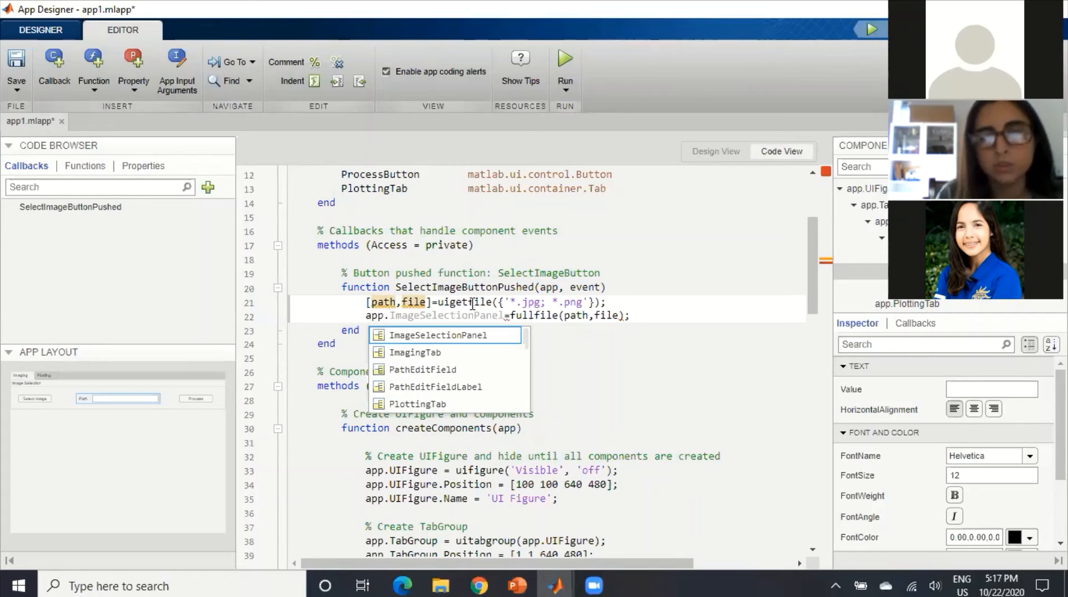
{"action": "key", "text": "Return"}
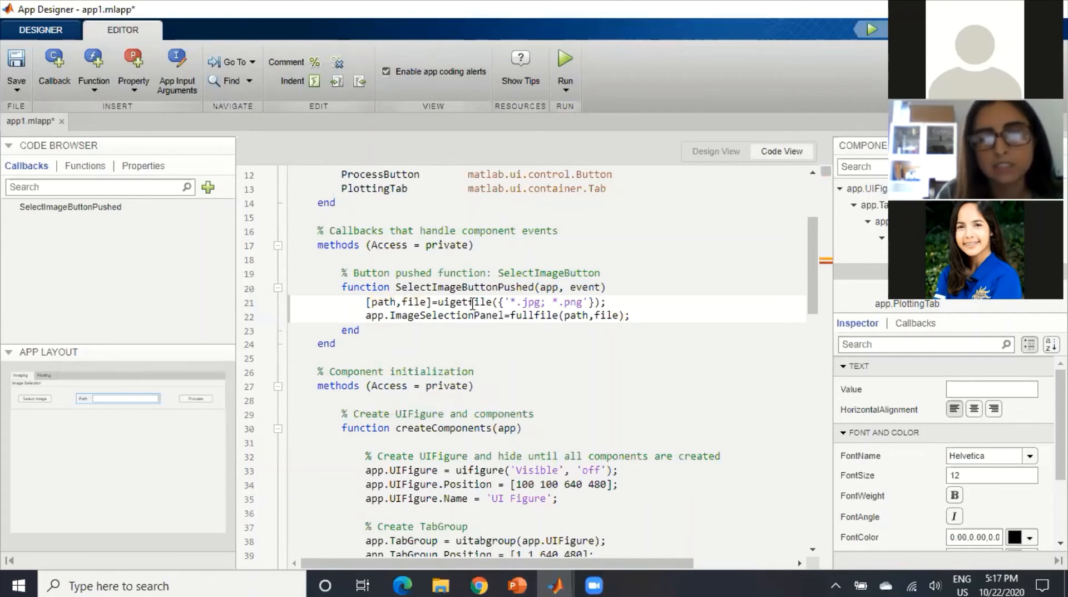
{"action": "key", "text": "BackSpace"}
{"action": "key", "text": "BackSpace"}
{"action": "key", "text": "BackSpace"}
{"action": "key", "text": "BackSpace"}
{"action": "key", "text": "BackSpace"}
{"action": "key", "text": "BackSpace"}
{"action": "key", "text": "BackSpace"}
{"action": "key", "text": "BackSpace"}
{"action": "key", "text": "BackSpace"}
{"action": "key", "text": "BackSpace"}
{"action": "key", "text": "BackSpace"}
{"action": "key", "text": "BackSpace"}
{"action": "key", "text": "BackSpace"}
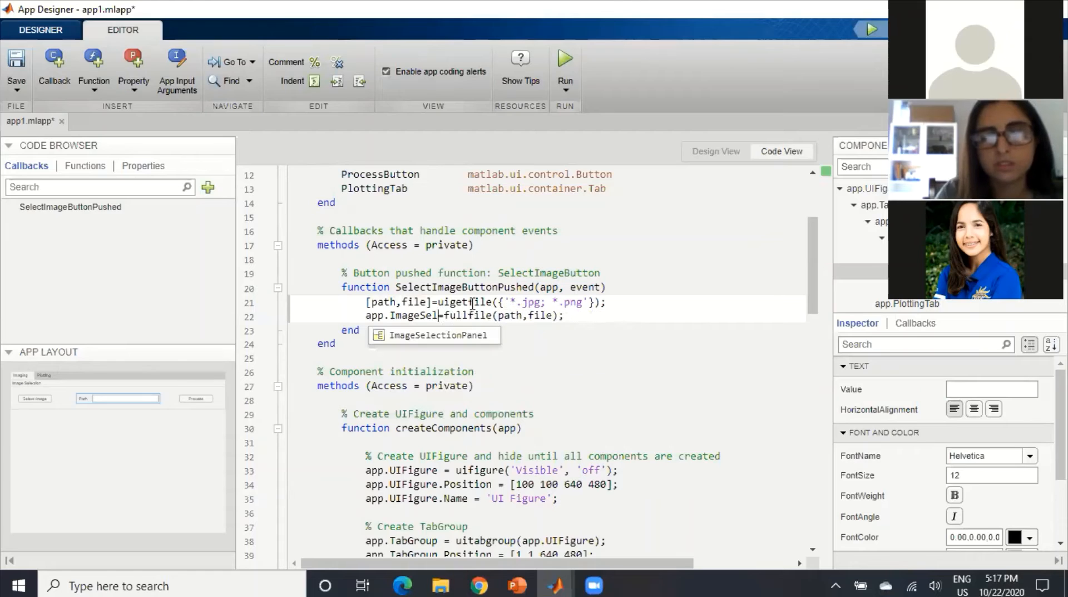
{"action": "key", "text": "BackSpace"}
{"action": "key", "text": "BackSpace"}
{"action": "key", "text": "BackSpace"}
{"action": "key", "text": "BackSpace"}
{"action": "key", "text": "BackSpace"}
{"action": "key", "text": "BackSpace"}
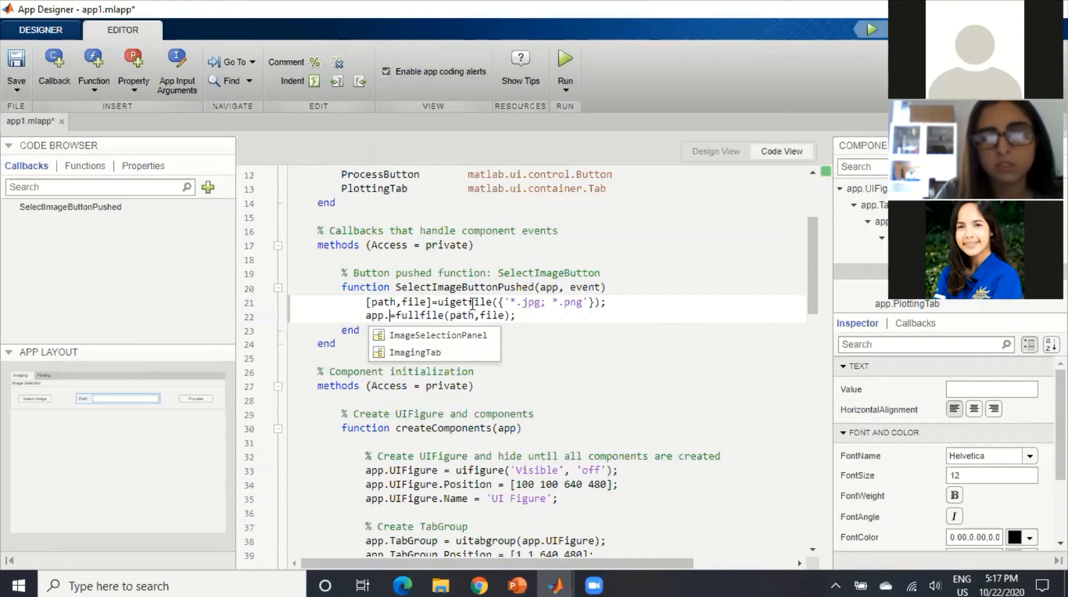
Complete the assignment target of the fullfile line with the PathEditField component
{"action": "key", "text": "Down"}
{"action": "key", "text": "Down"}
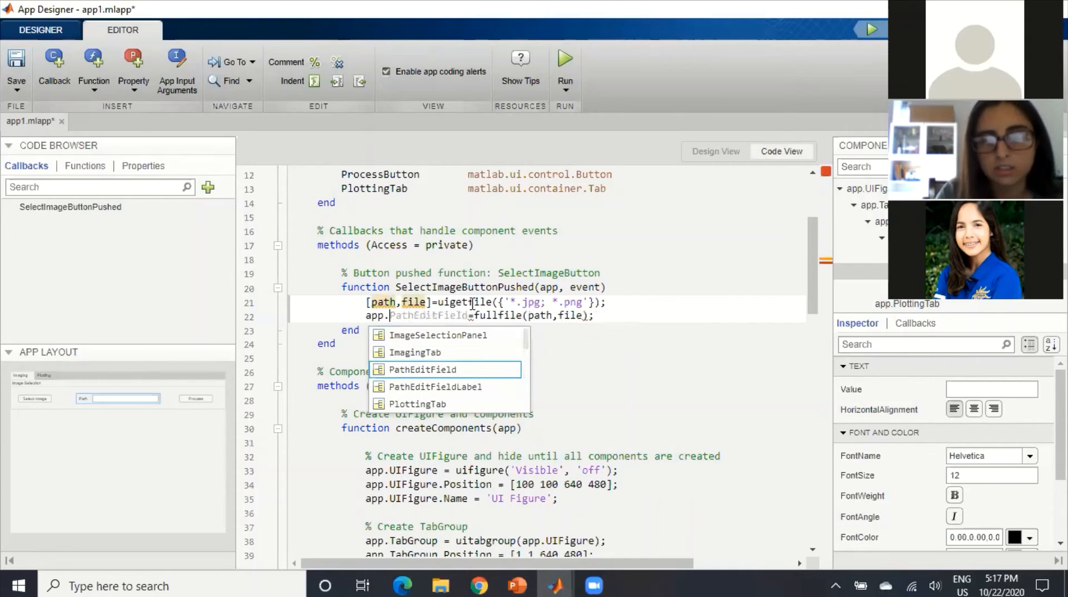
{"action": "key", "text": "Tab"}
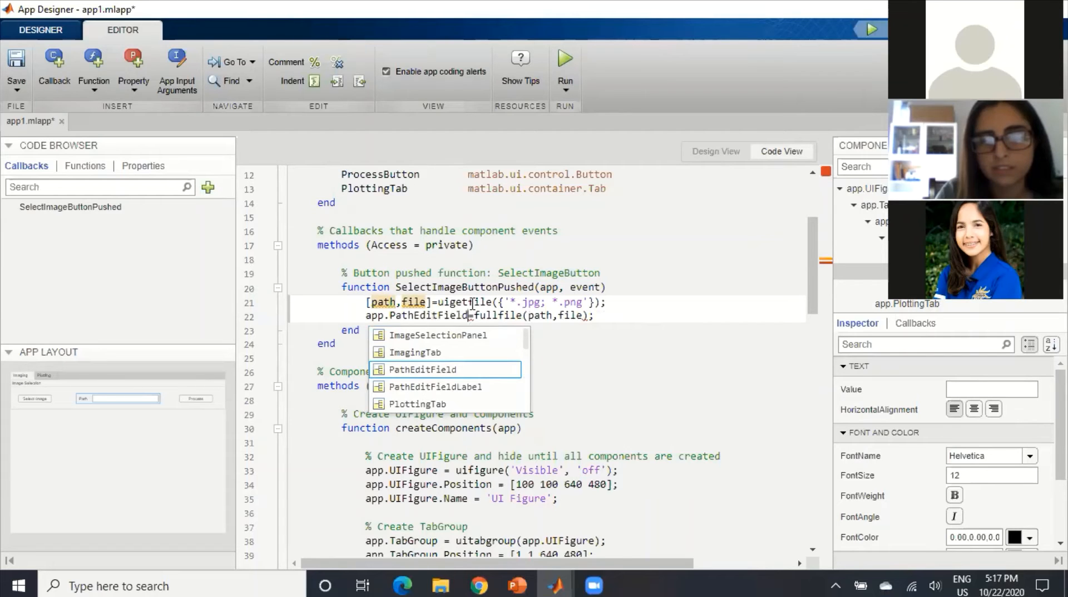
{"action": "left_click", "coordinate": [665, 231]}
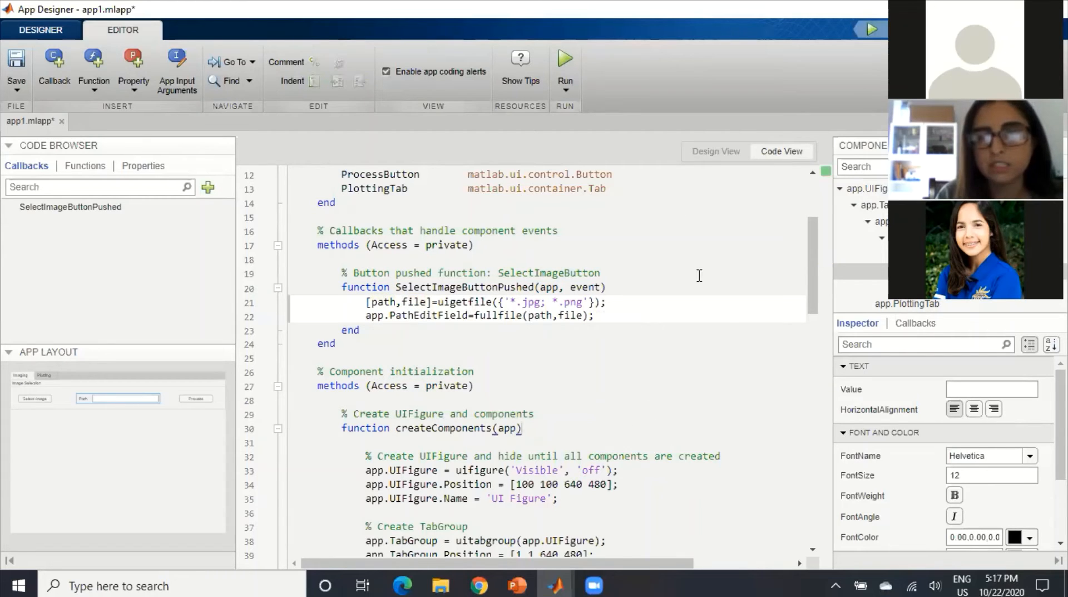
Check the Path field in the design layout and extend the fullfile line's target to app.PathEditField.Value, spacing out the equals sign
{"action": "left_click", "coordinate": [717, 151]}
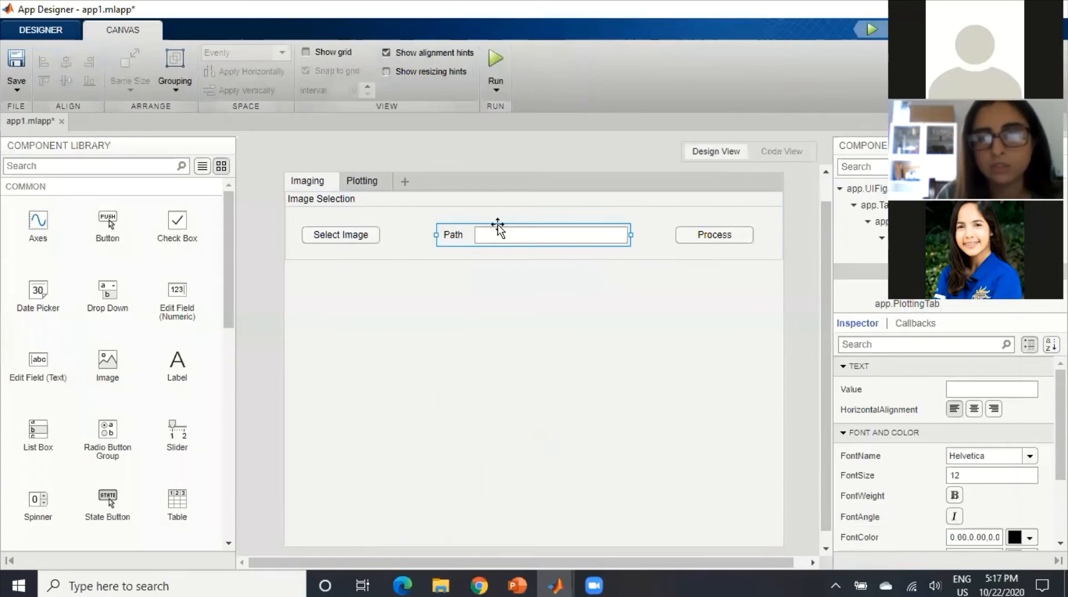
{"action": "left_click", "coordinate": [782, 151]}
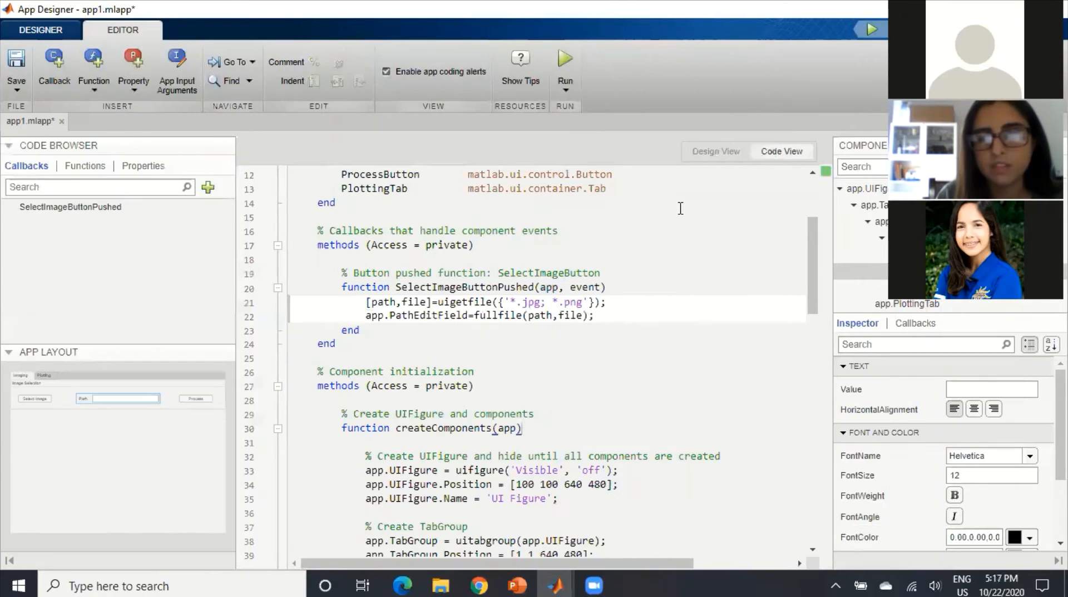
{"action": "left_click", "coordinate": [469, 313]}
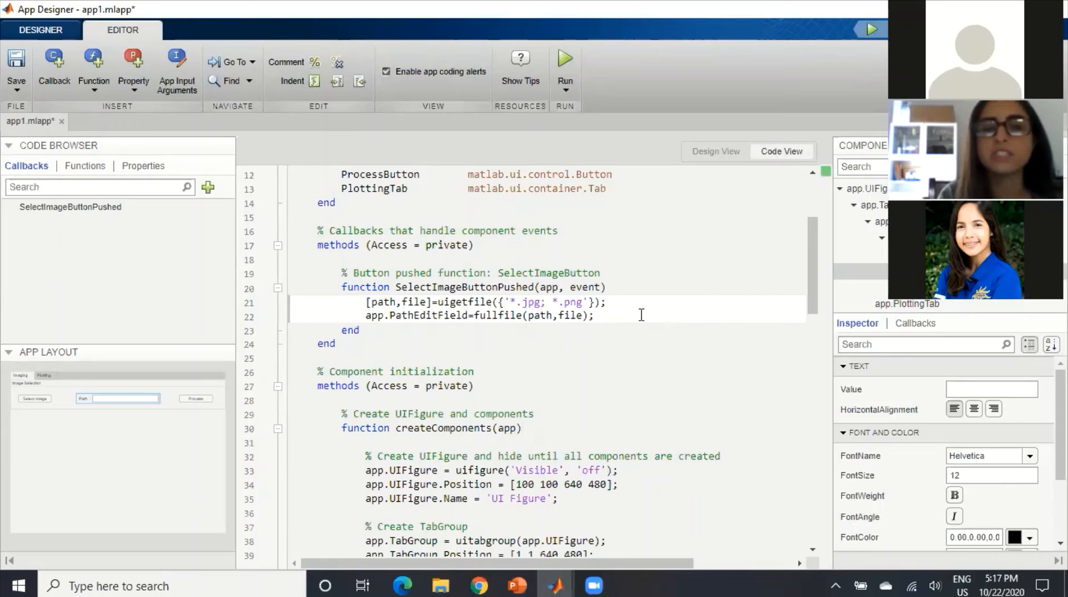
{"action": "type", "text": "."}
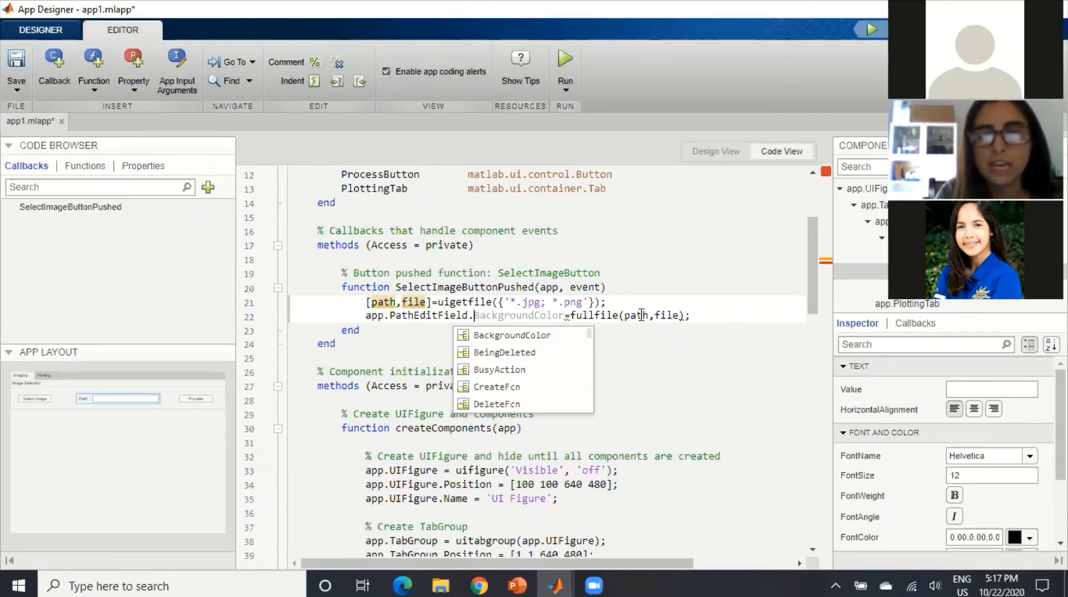
{"action": "type", "text": "V"}
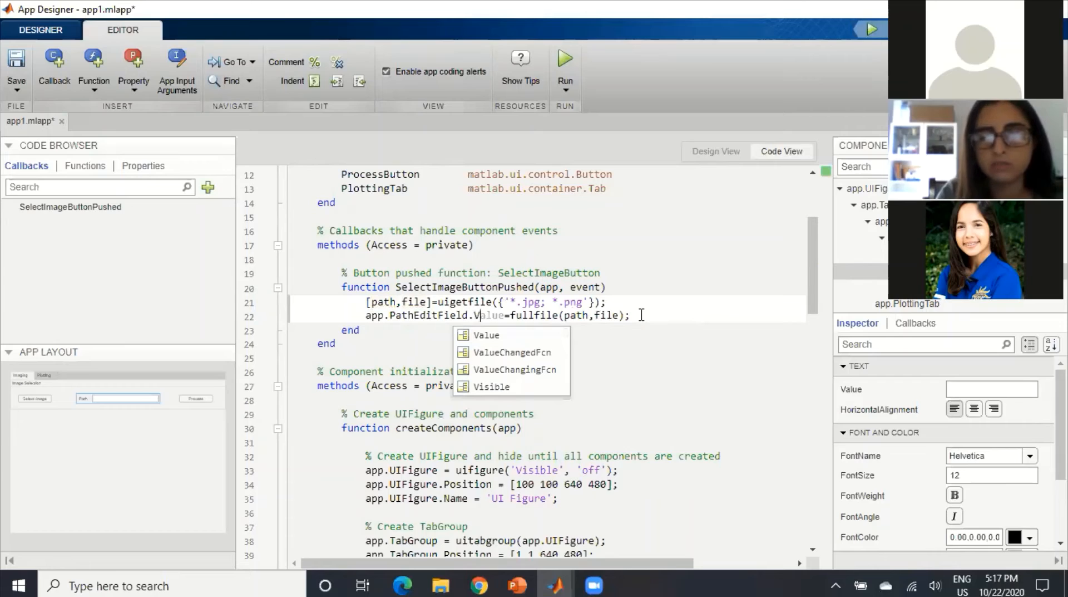
{"action": "key", "text": "Tab"}
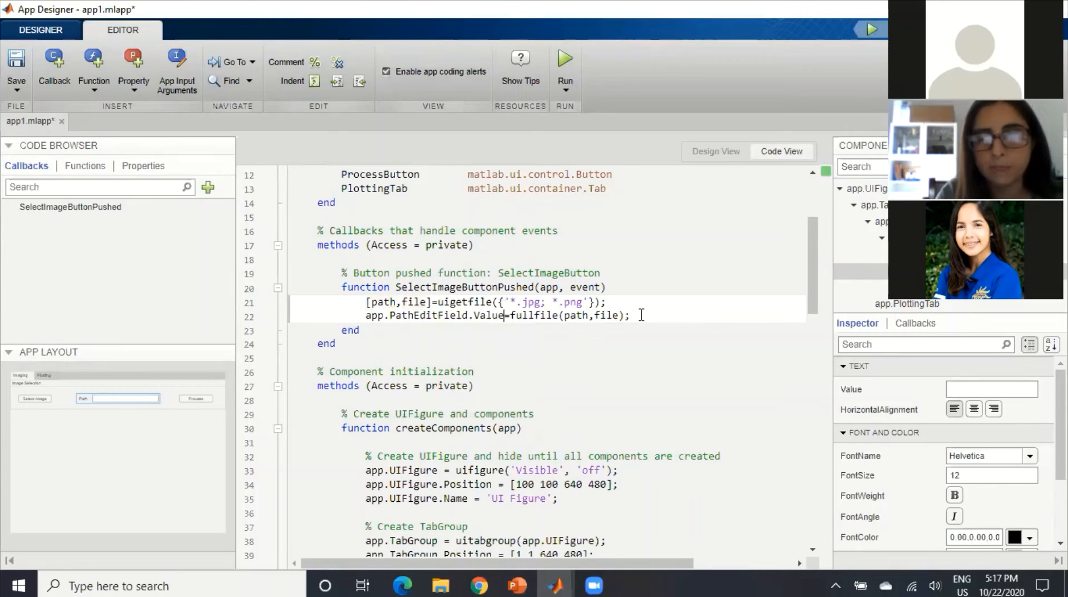
{"action": "key", "text": "Right"}
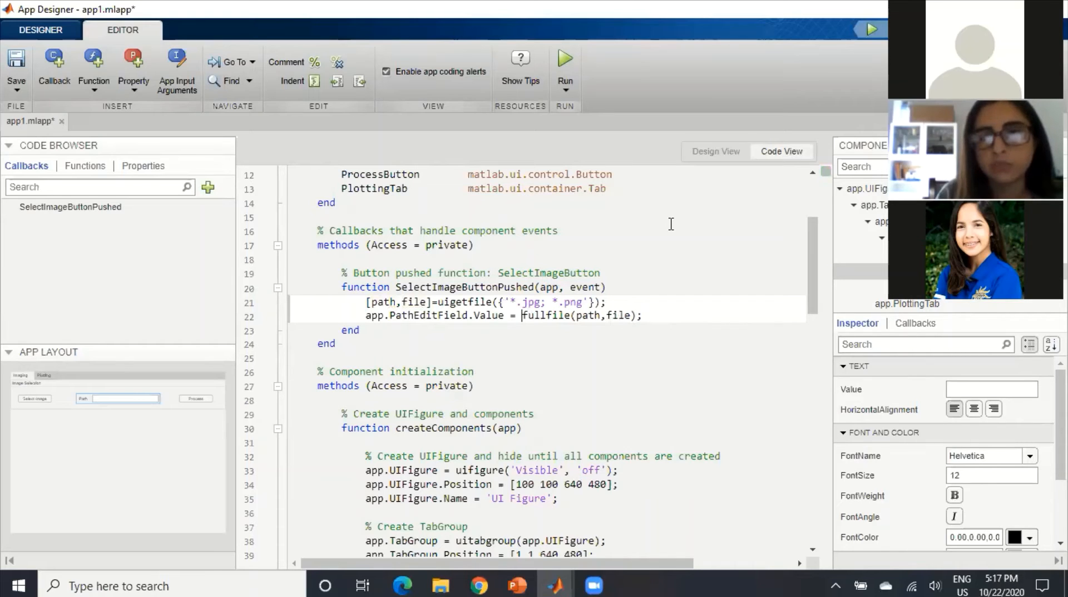
{"action": "left_click", "coordinate": [716, 151]}
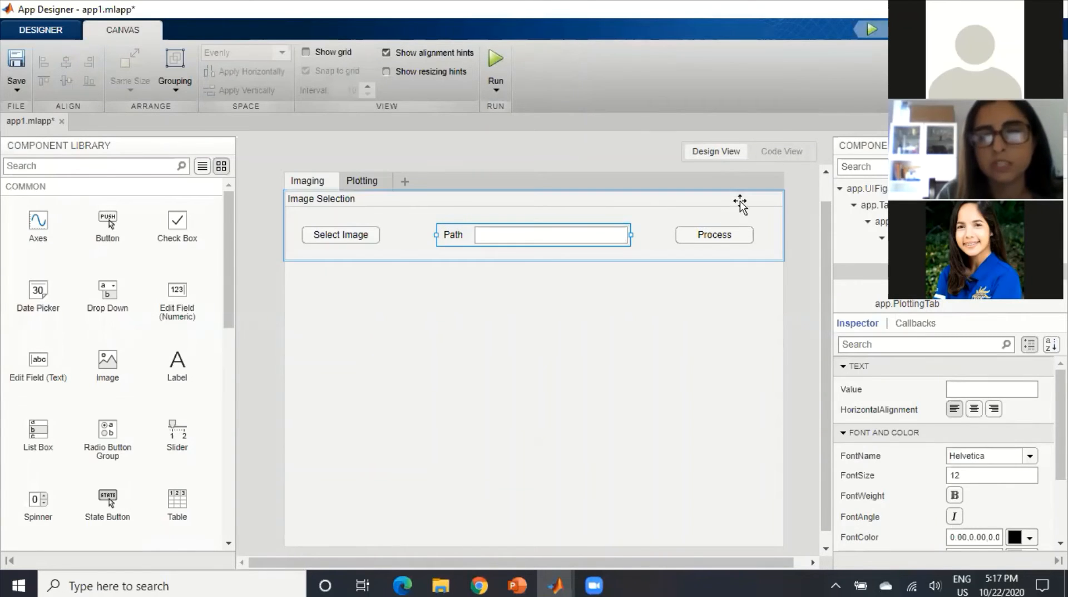
{"action": "left_click", "coordinate": [780, 152]}
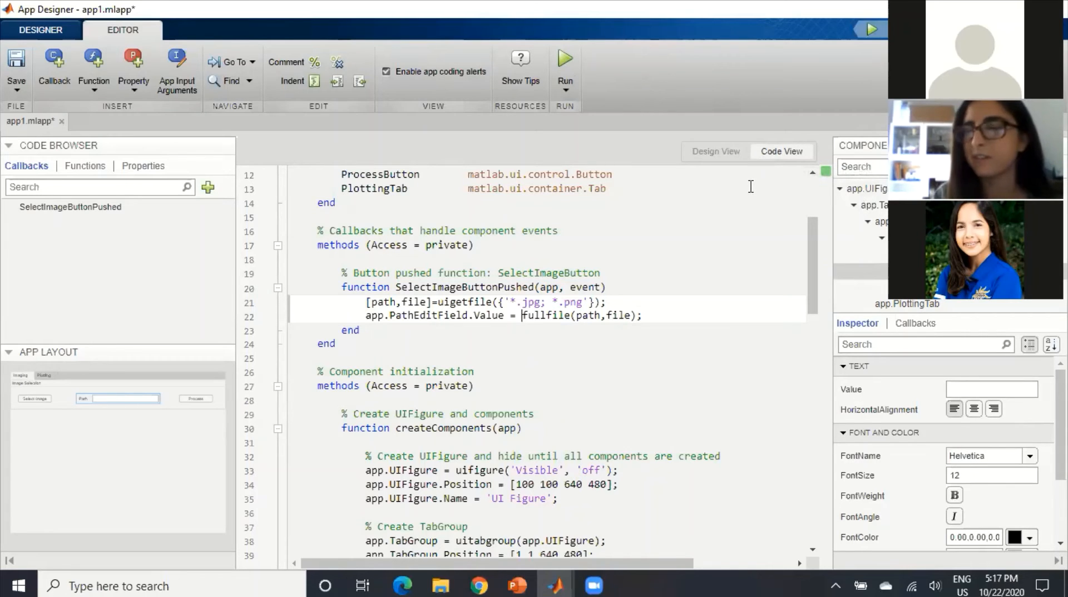
Run the app, saving it as coding_is_a_tool.mlapp in the Coding_is_a_Tool folder
{"action": "left_click", "coordinate": [566, 62]}
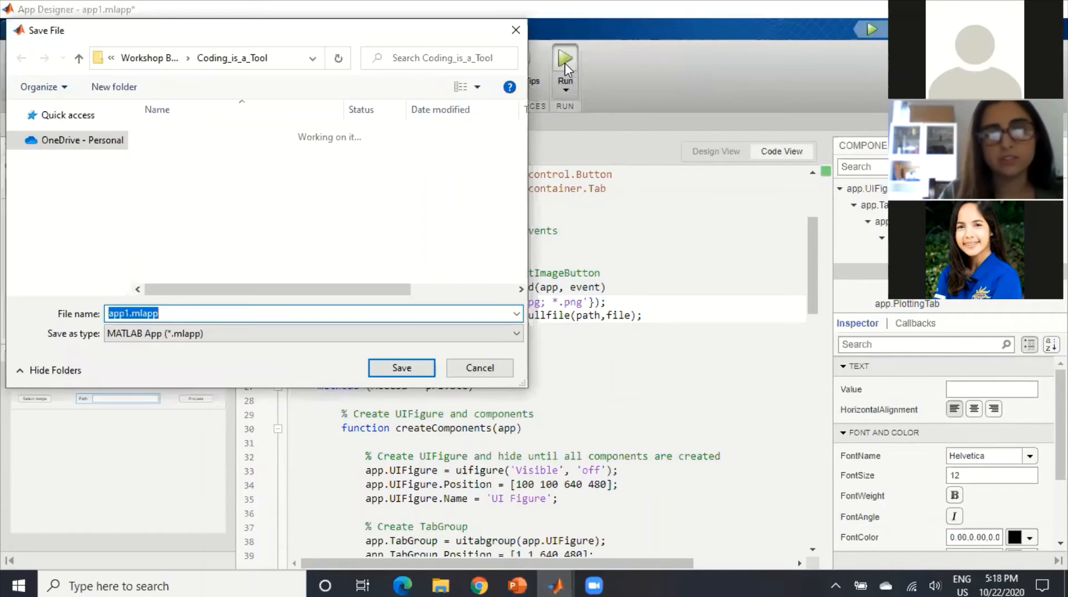
{"action": "left_click", "coordinate": [128, 313]}
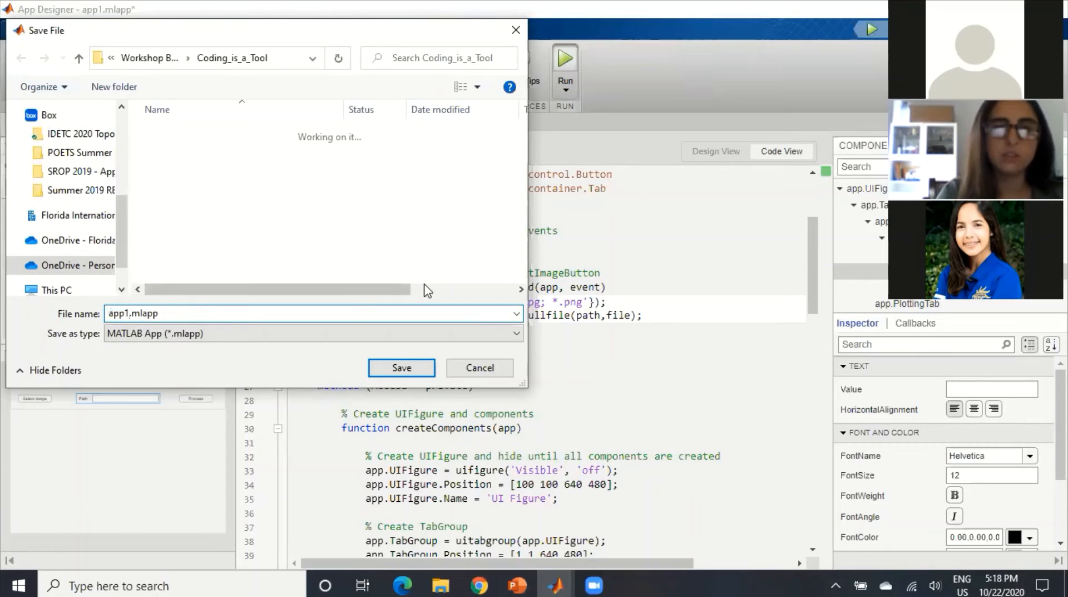
{"action": "key", "text": "BackSpace"}
{"action": "key", "text": "BackSpace"}
{"action": "key", "text": "BackSpace"}
{"action": "key", "text": "BackSpace"}
{"action": "type", "text": "CODING"}
{"action": "key", "text": "BackSpace"}
{"action": "key", "text": "BackSpace"}
{"action": "key", "text": "BackSpace"}
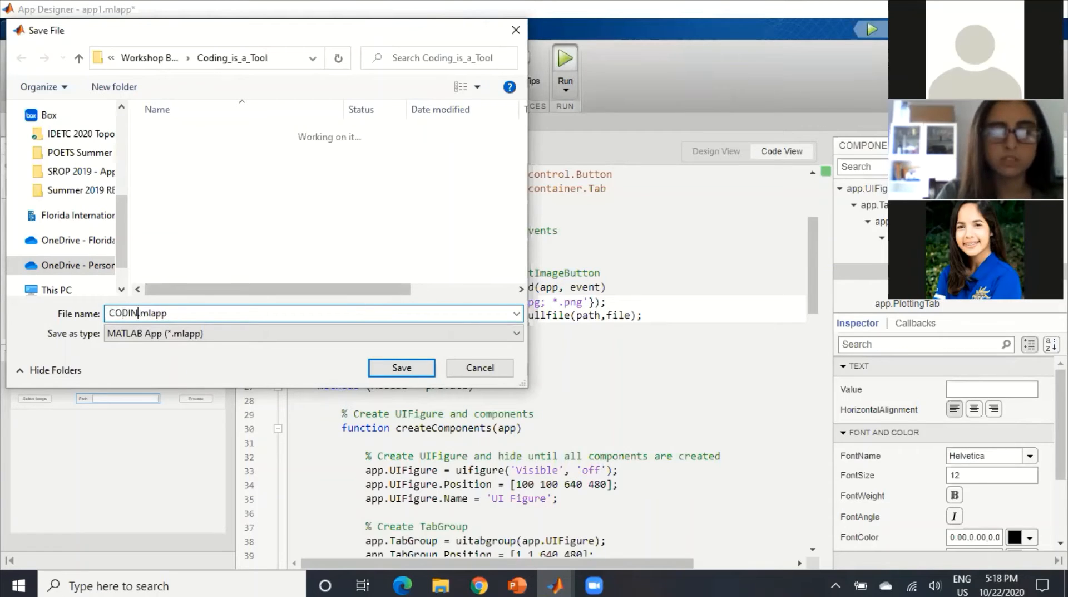
{"action": "key", "text": "BackSpace"}
{"action": "key", "text": "BackSpace"}
{"action": "key", "text": "BackSpace"}
{"action": "type", "text": "coding"}
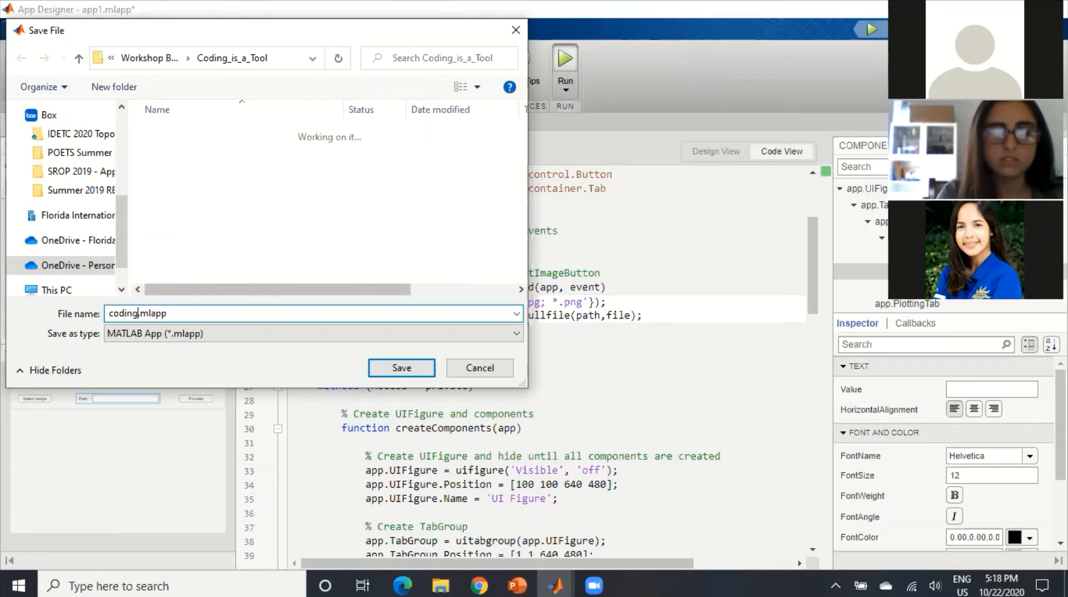
{"action": "type", "text": "_is_A"}
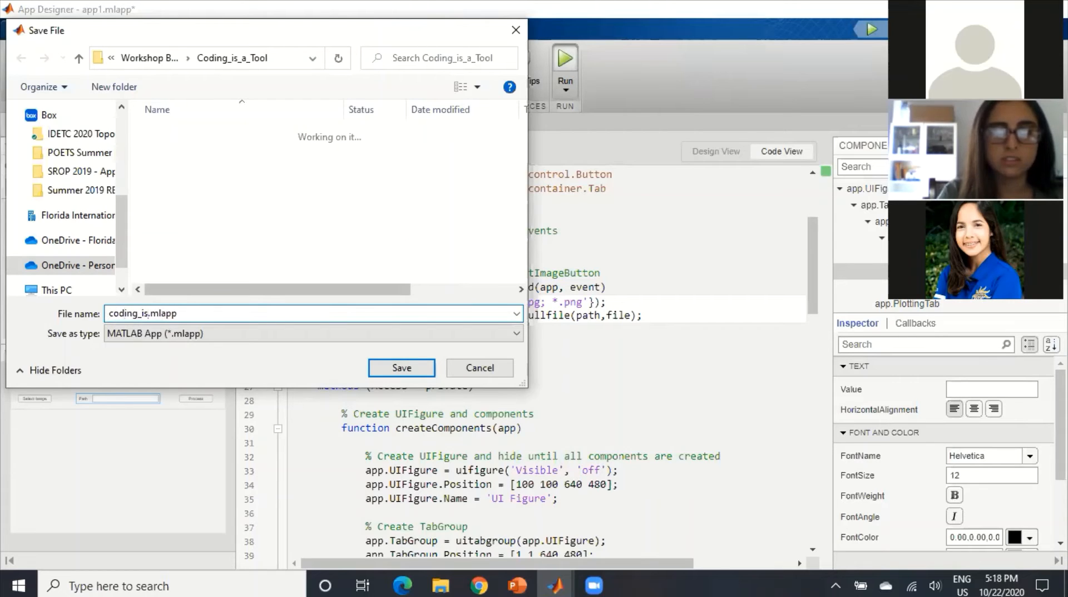
{"action": "key", "text": "BackSpace"}
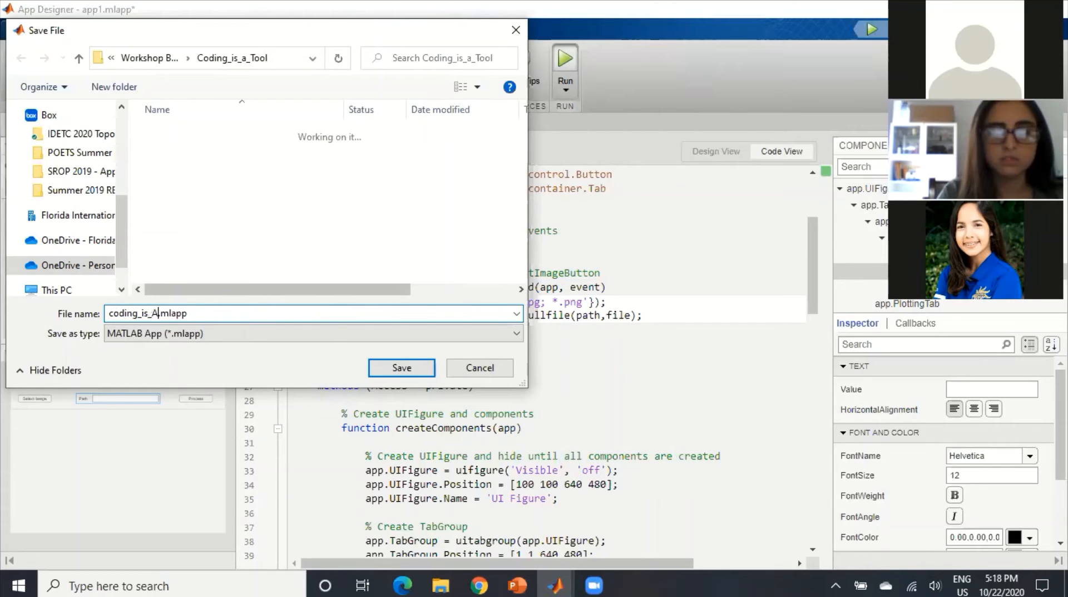
{"action": "type", "text": "a_tool.m"}
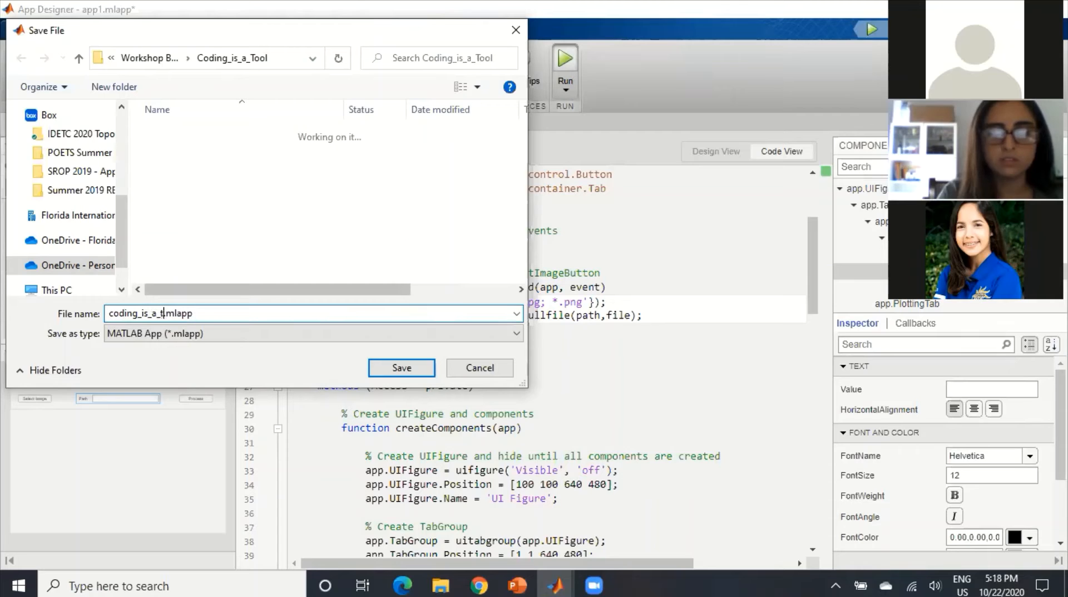
{"action": "type", "text": "l"}
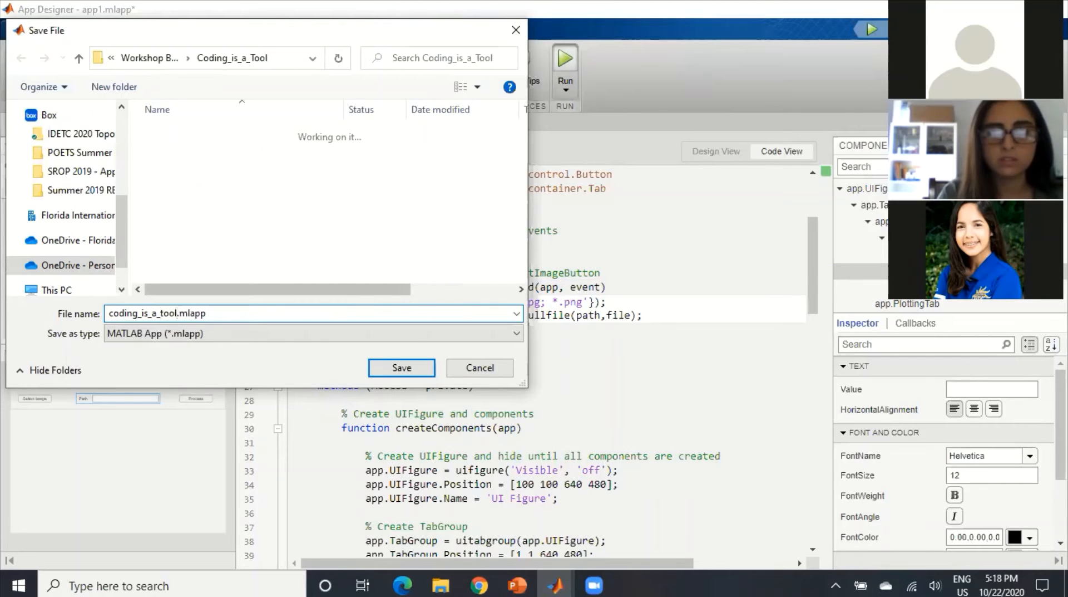
{"action": "key", "text": "Return"}
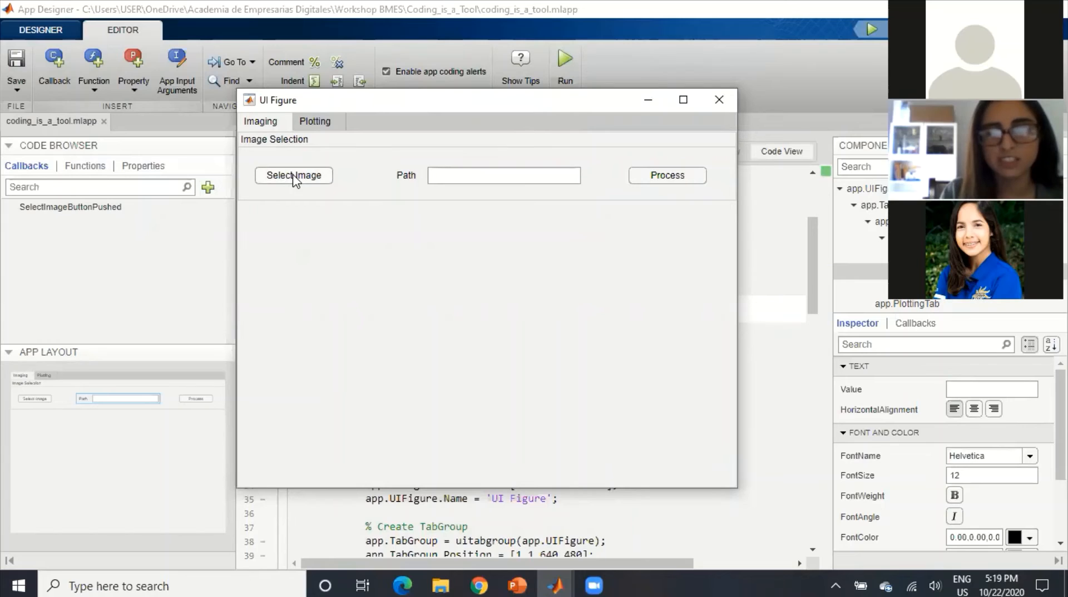
Test image selection in the running app with Histology-3.jpg and inspect the text in the Path field
{"action": "left_click", "coordinate": [295, 177]}
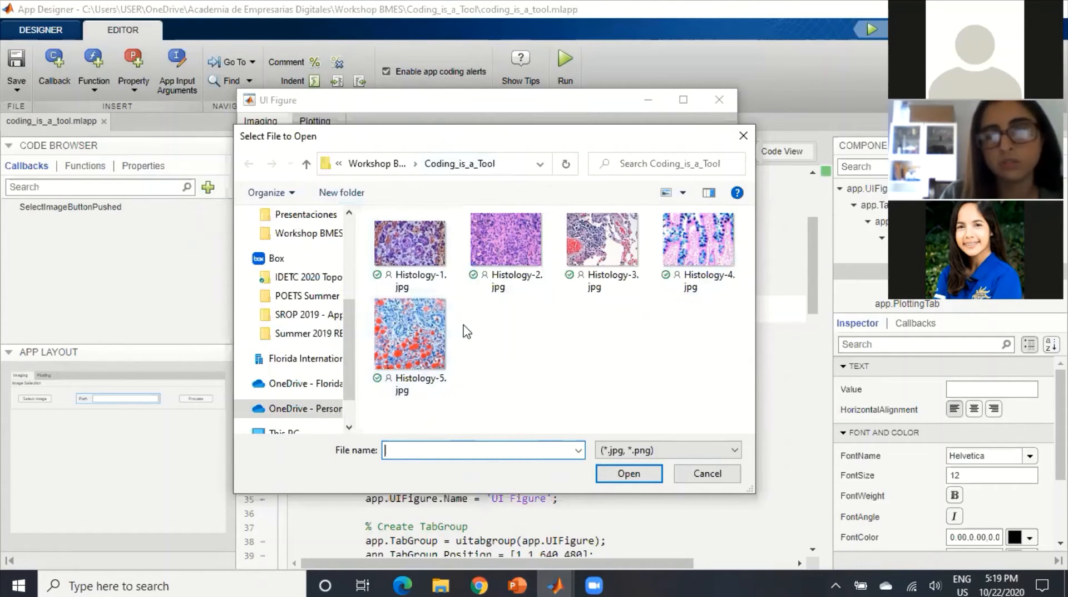
{"action": "left_click", "coordinate": [603, 241]}
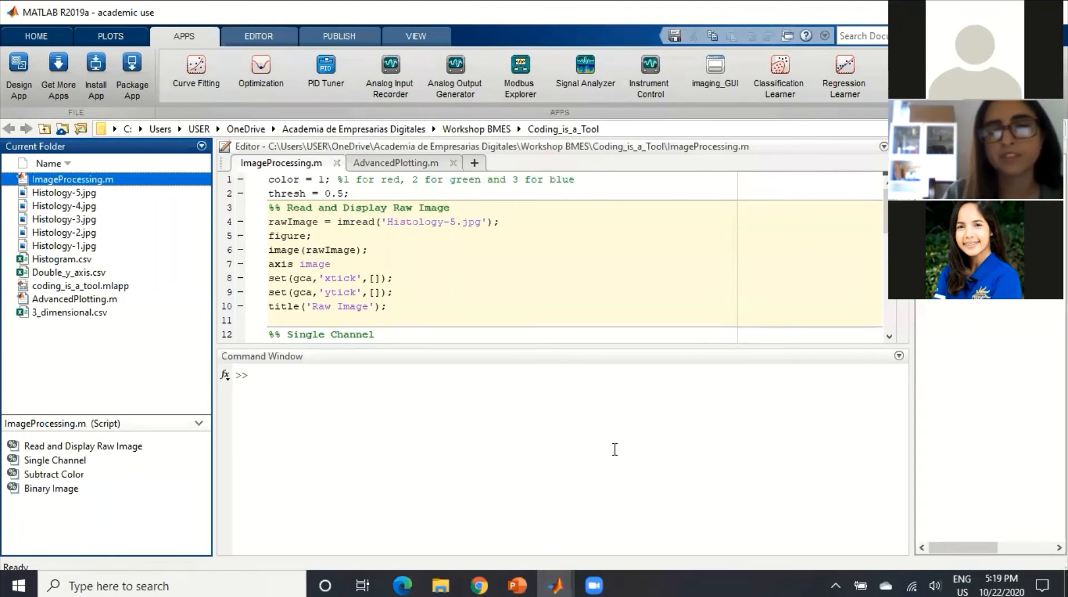
{"action": "mouse_move", "coordinate": [570, 584]}
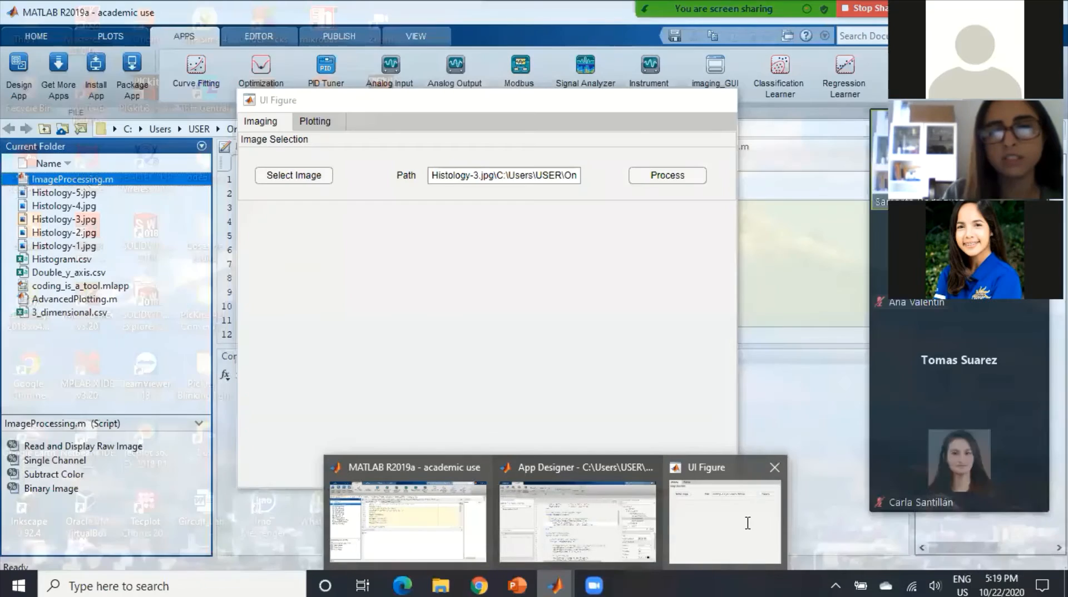
{"action": "left_click", "coordinate": [748, 523]}
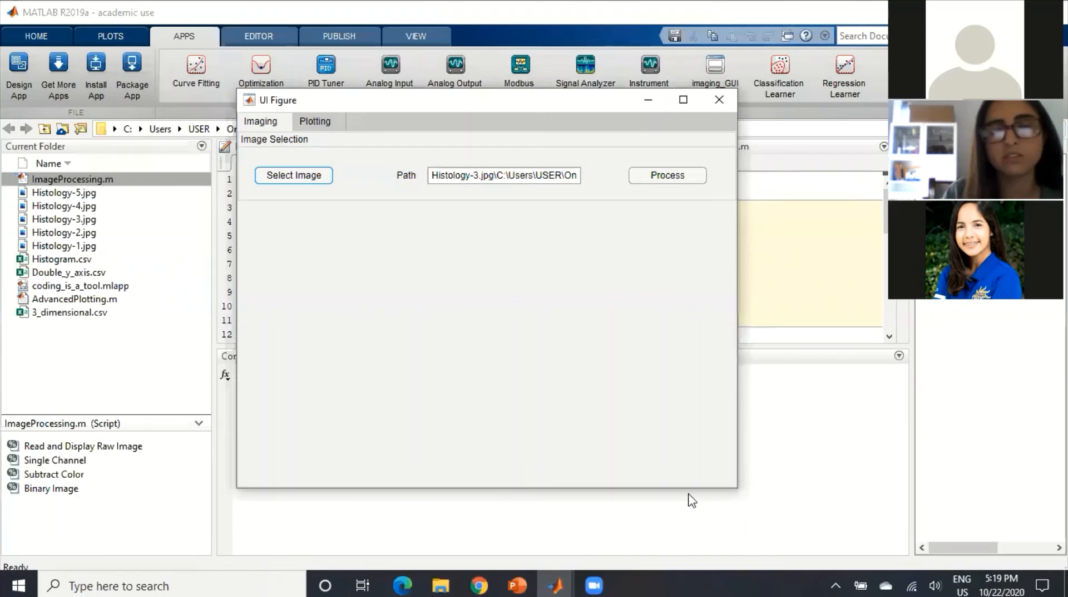
{"action": "left_click", "coordinate": [440, 175]}
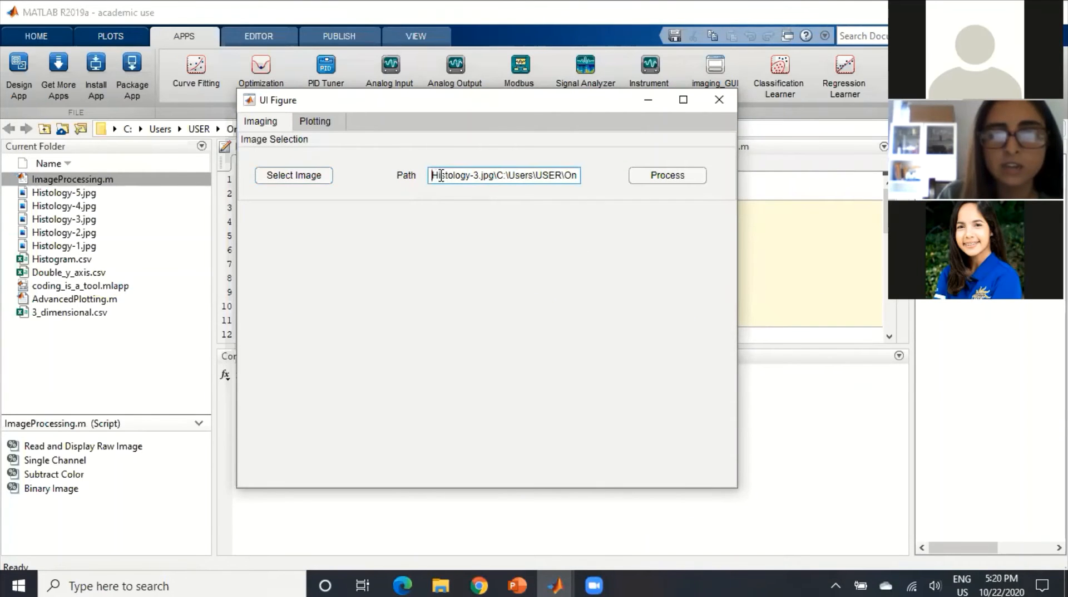
Read through the full text in the running app's Path field, and close the app
{"action": "left_click_drag", "start_coordinate": [440, 175], "coordinate": [579, 180]}
{"action": "left_click", "coordinate": [542, 179]}
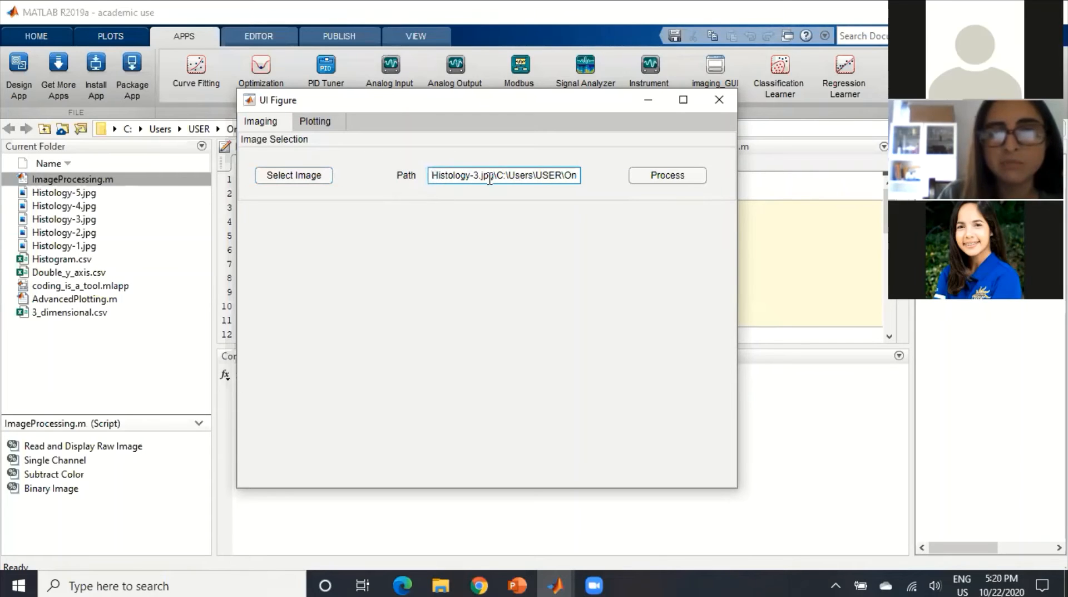
{"action": "left_click_drag", "start_coordinate": [434, 176], "coordinate": [612, 181]}
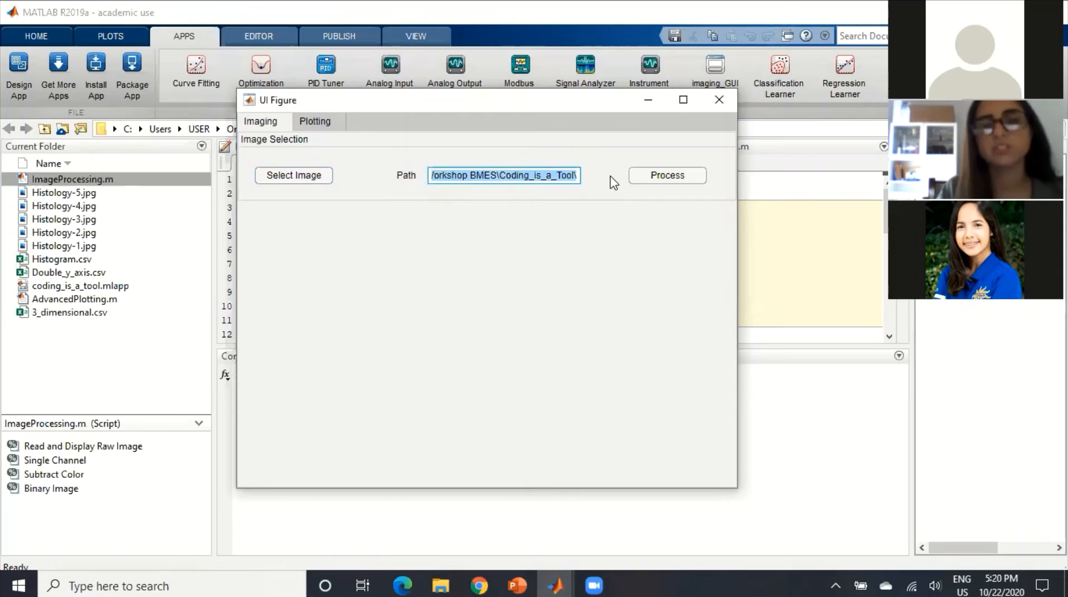
{"action": "left_click", "coordinate": [723, 103]}
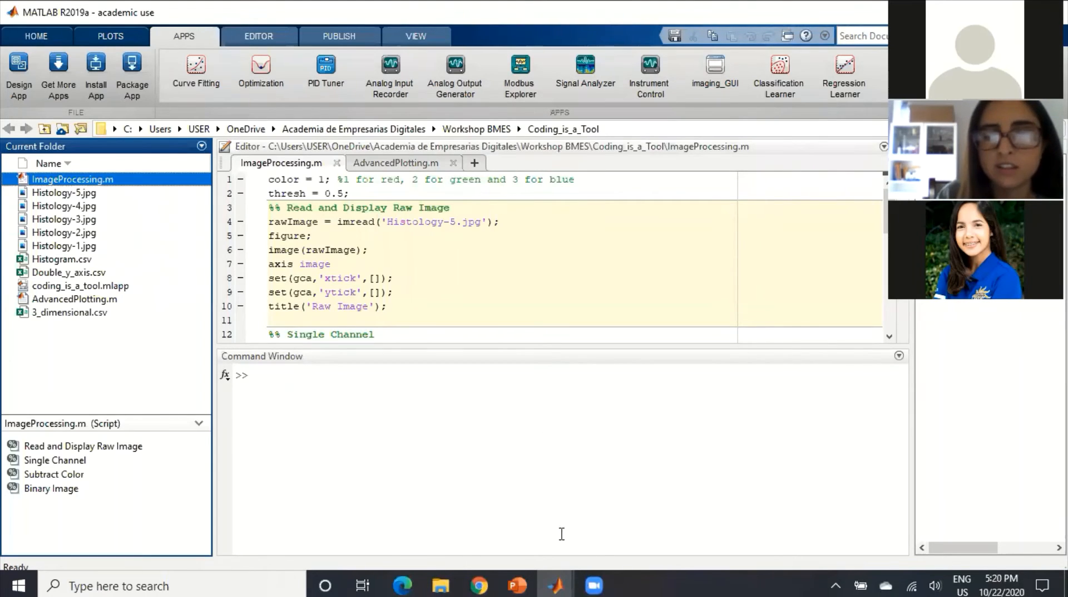
In the SelectImageButtonPushed callback in App Designer, rename the second output of the uigetfile call as path
{"action": "mouse_move", "coordinate": [555, 585]}
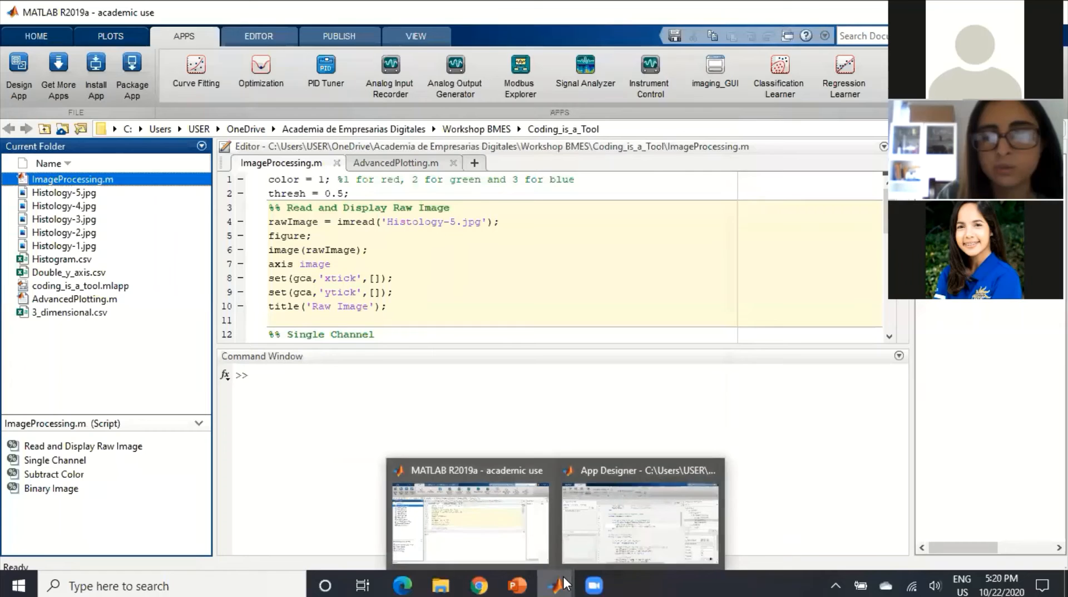
{"action": "left_click", "coordinate": [644, 538]}
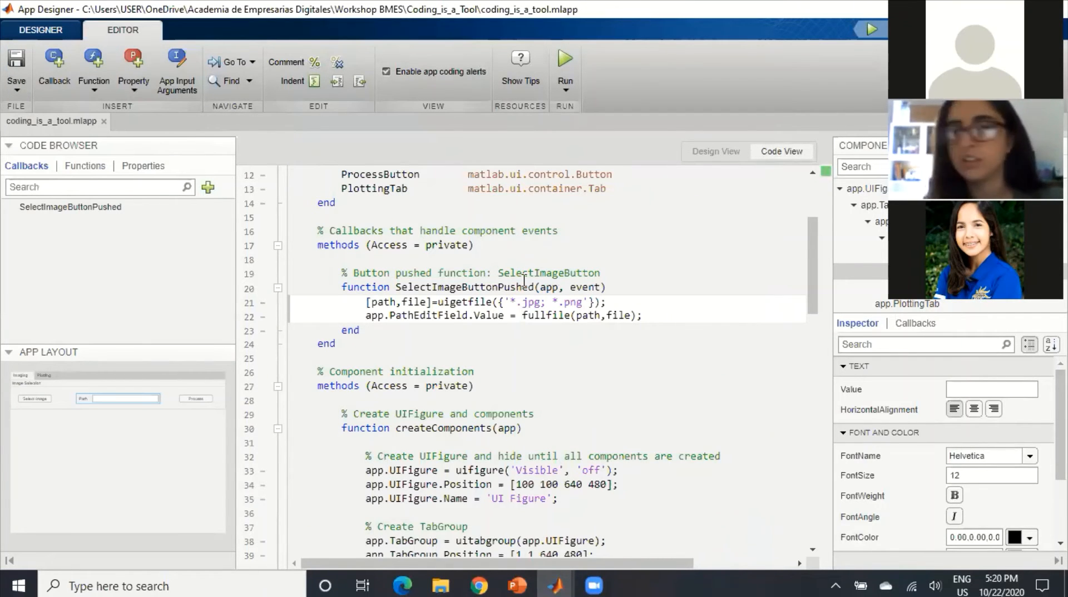
{"action": "left_click", "coordinate": [427, 303]}
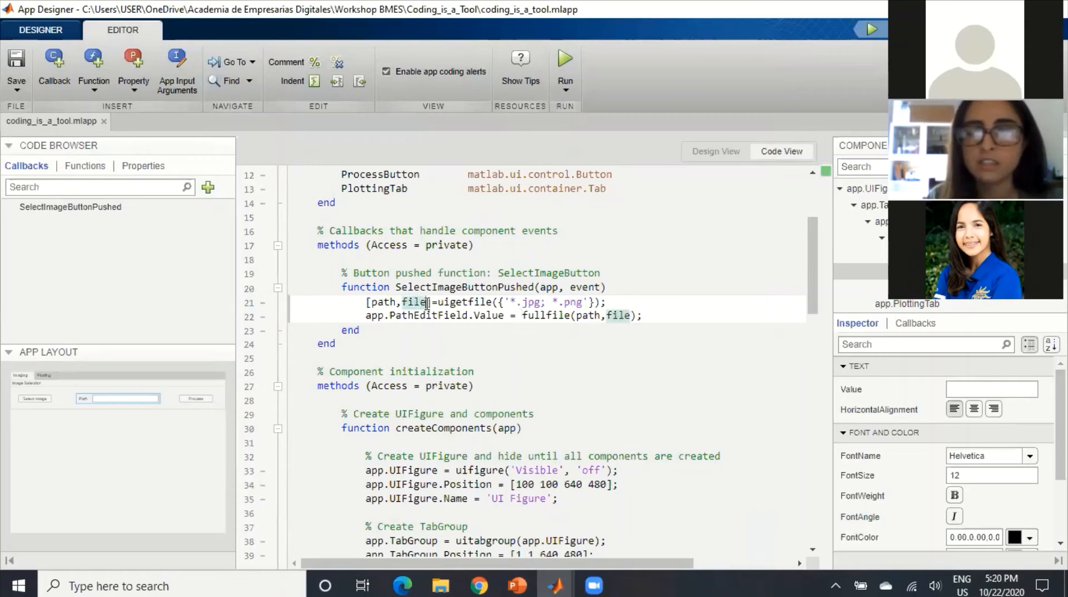
{"action": "key", "text": "BackSpace"}
{"action": "key", "text": "BackSpace"}
{"action": "key", "text": "BackSpace"}
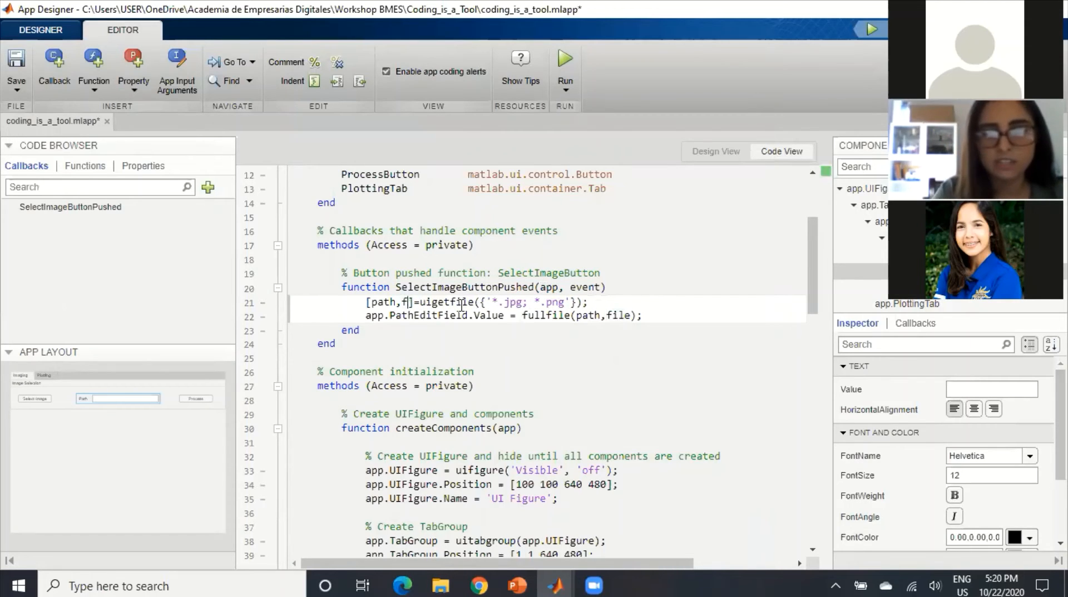
{"action": "key", "text": "BackSpace"}
{"action": "type", "text": "path"}
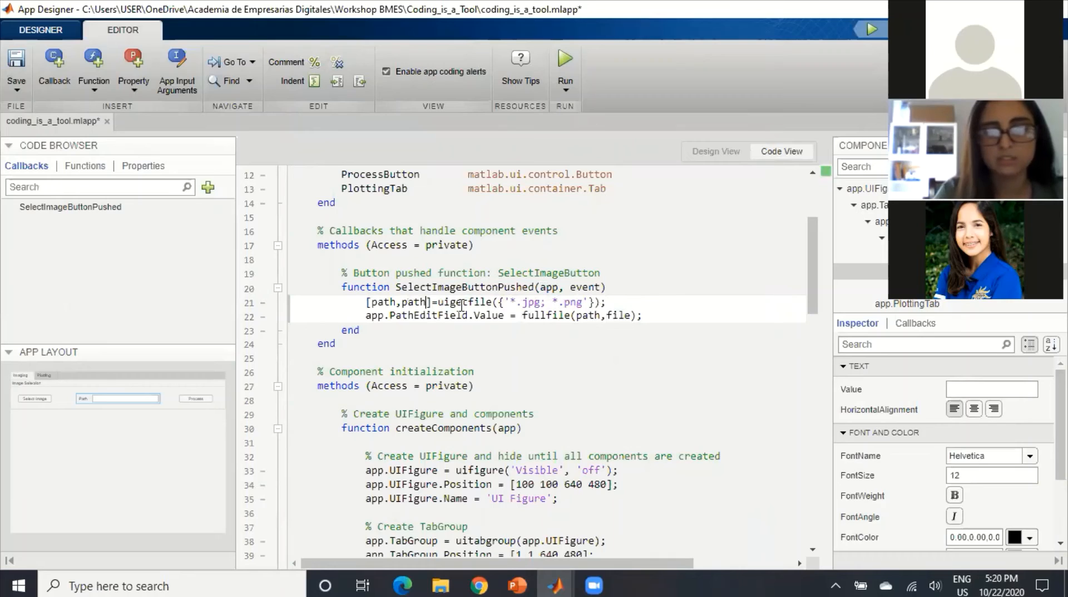
Rename the first output of the uigetfile call as file, making the output list [file,path]
{"action": "key", "text": "Left"}
{"action": "key", "text": "Left"}
{"action": "key", "text": "Left"}
{"action": "key", "text": "Left"}
{"action": "key", "text": "Left"}
{"action": "key", "text": "BackSpace"}
{"action": "key", "text": "BackSpace"}
{"action": "key", "text": "BackSpace"}
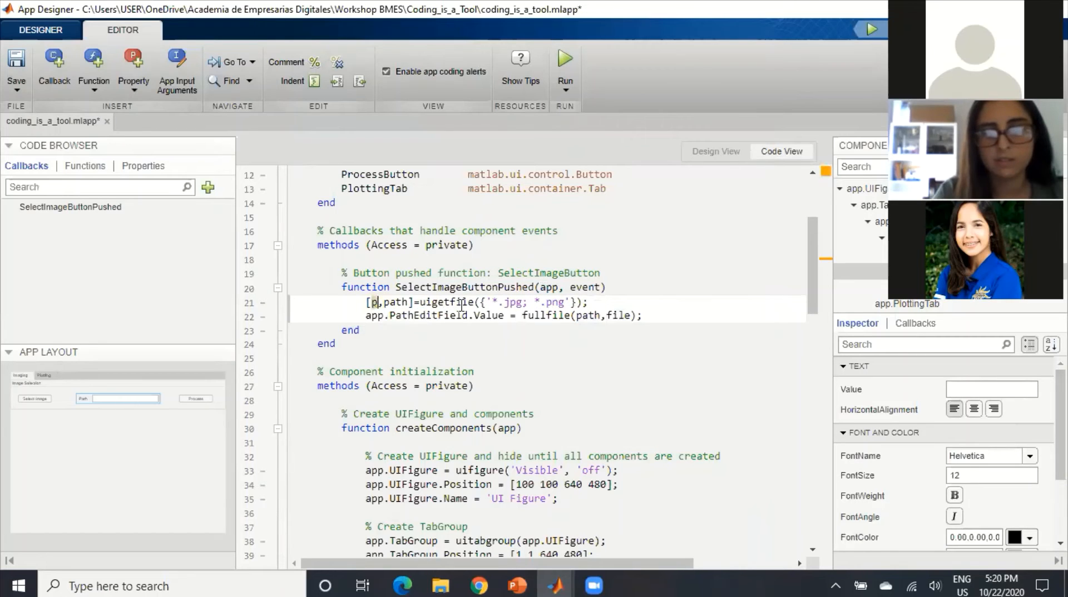
{"action": "key", "text": "BackSpace"}
{"action": "type", "text": "file"}
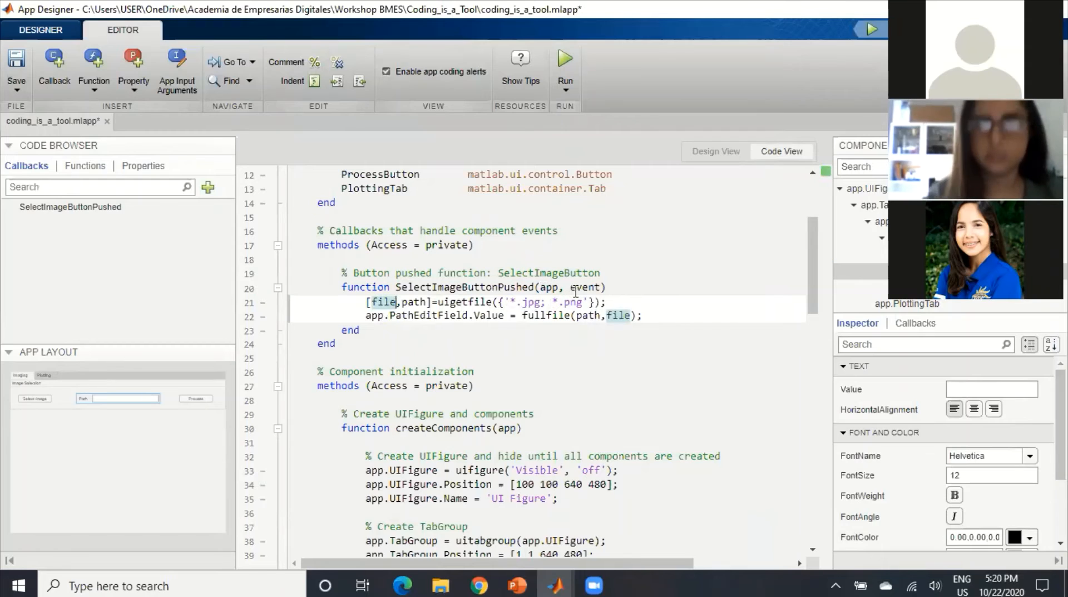
Run the app and select Histology-3.jpg as its image
{"action": "left_click", "coordinate": [574, 58]}
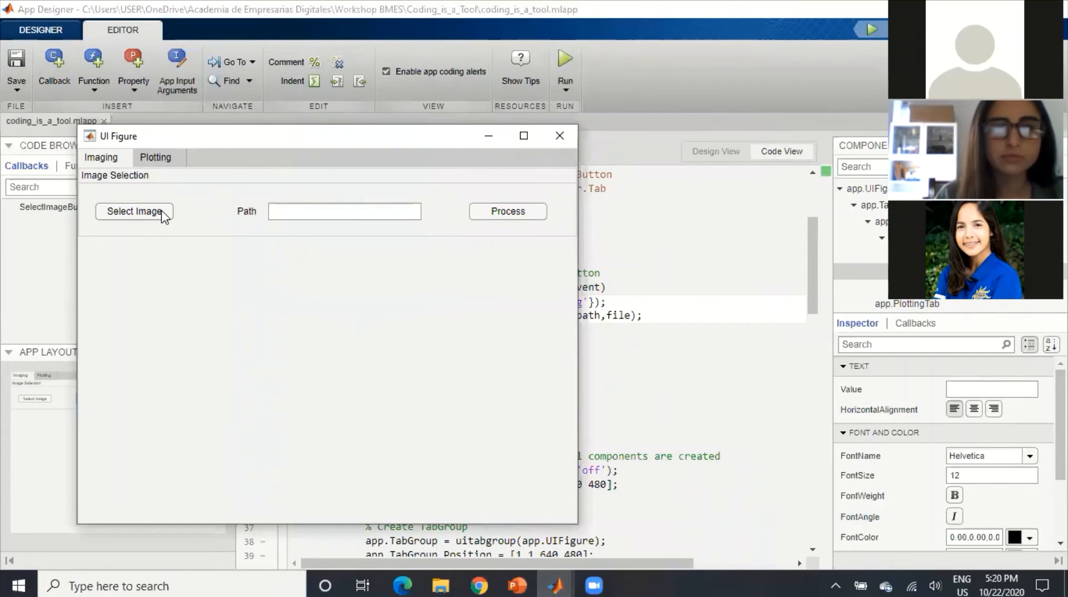
{"action": "left_click", "coordinate": [162, 215]}
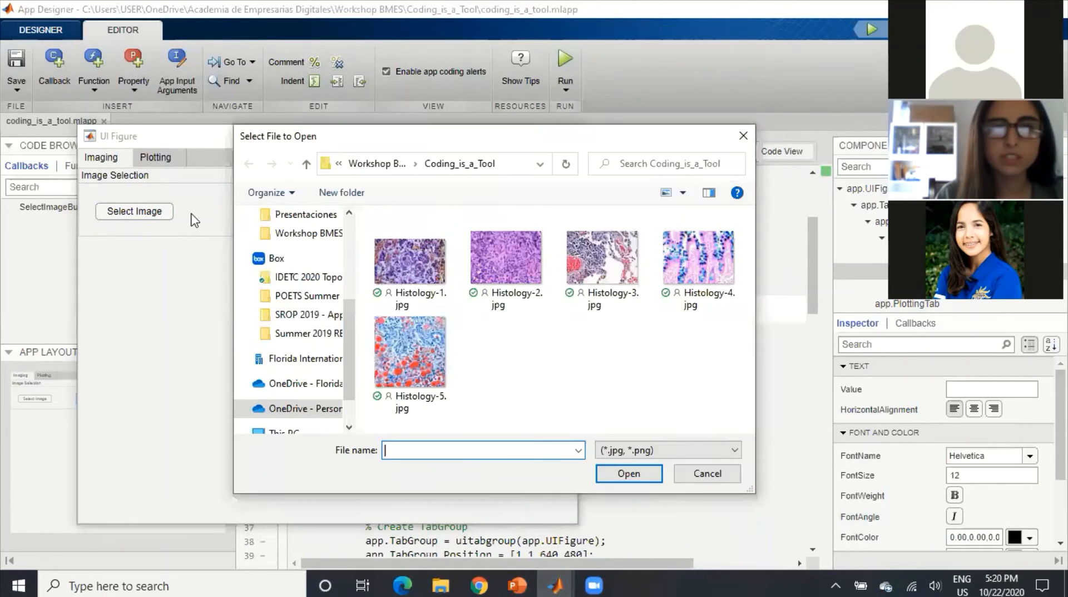
{"action": "left_click", "coordinate": [632, 274]}
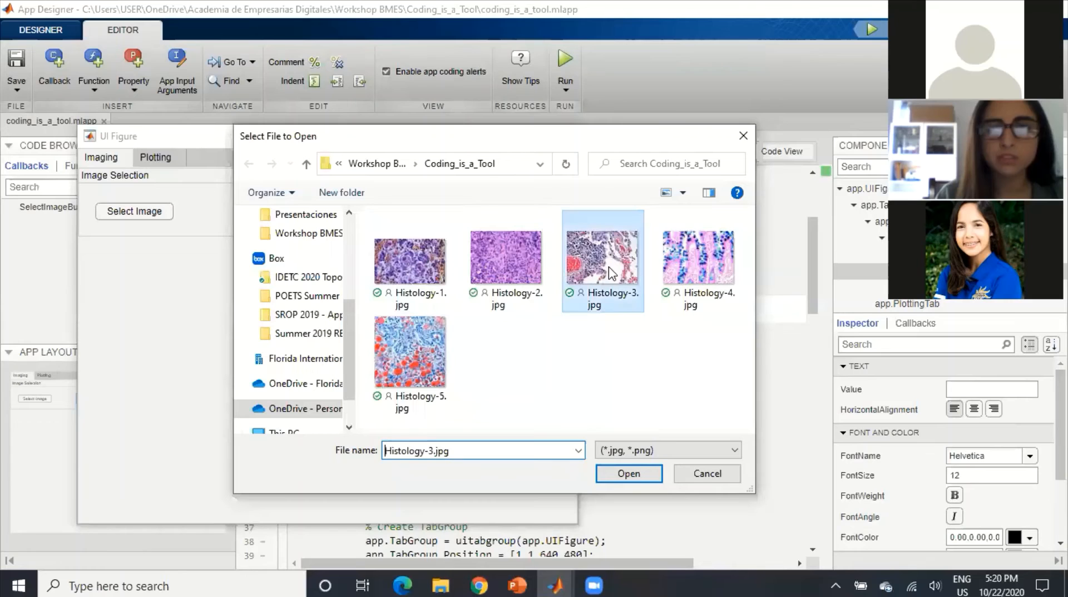
{"action": "left_click", "coordinate": [632, 474]}
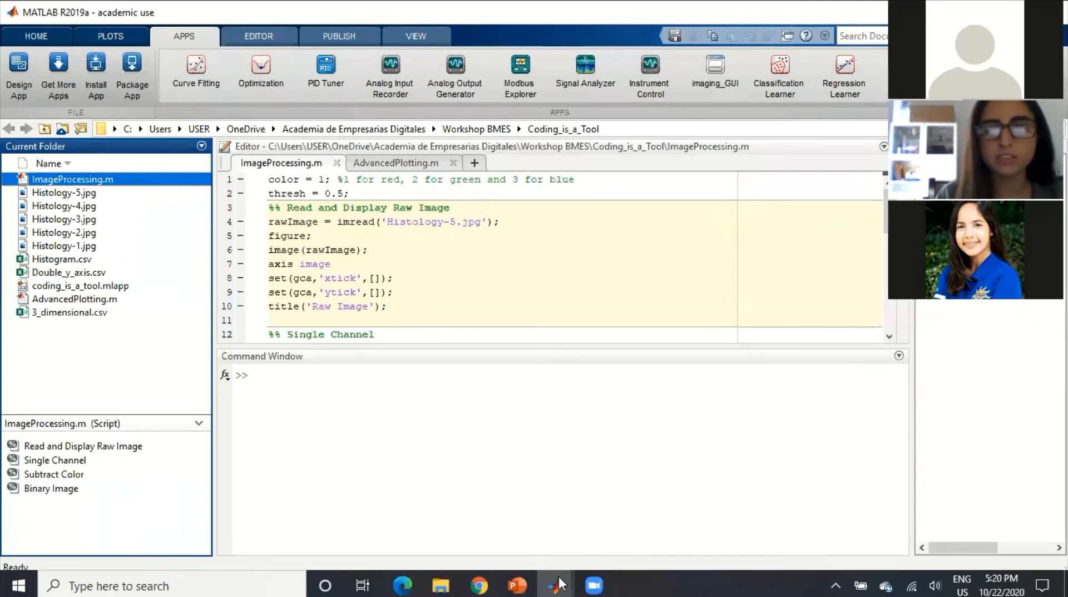
Bring the running app back to the front, check the Path field's text through to its end, and close the app
{"action": "mouse_move", "coordinate": [556, 584]}
{"action": "left_click", "coordinate": [705, 550]}
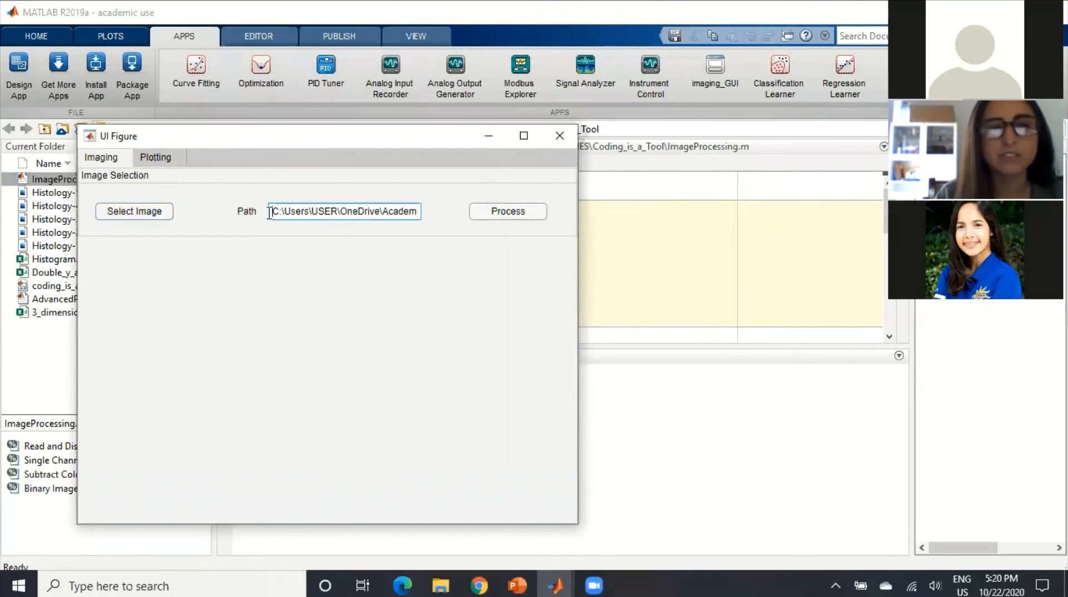
{"action": "left_click_drag", "start_coordinate": [341, 211], "coordinate": [445, 215]}
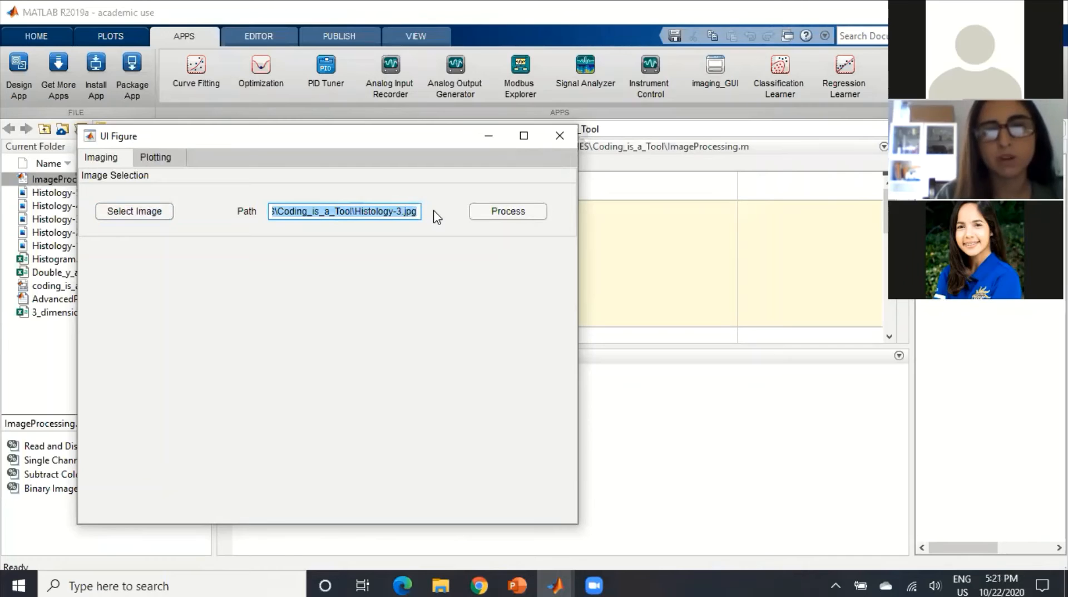
{"action": "left_click", "coordinate": [426, 217]}
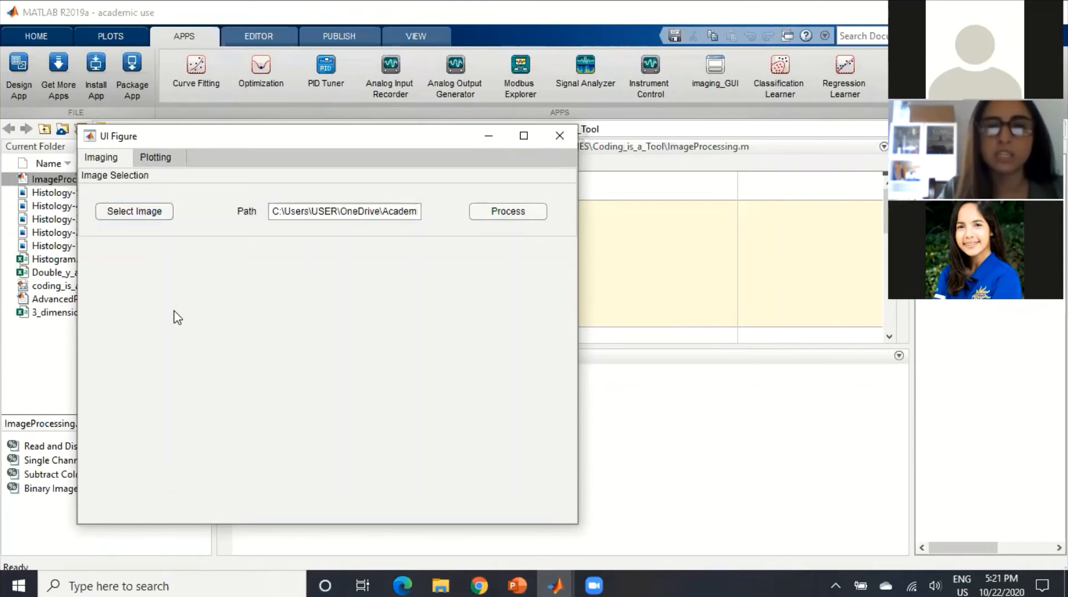
{"action": "left_click", "coordinate": [551, 146]}
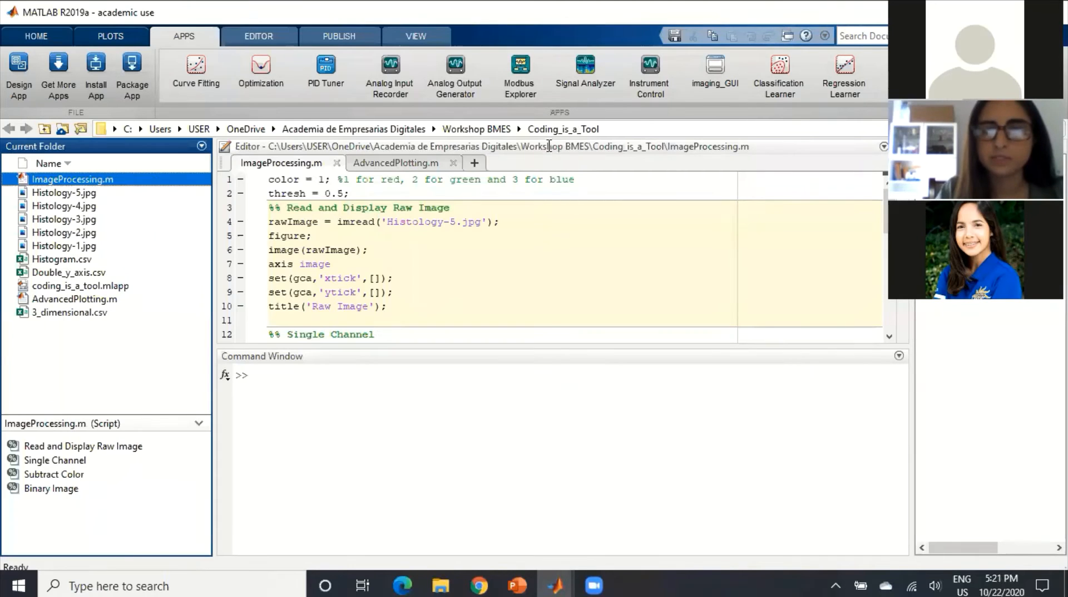
In the App Designer layout, add a panel below Image Selection on the Imaging tab and enlarge it to about half the tab's width
{"action": "mouse_move", "coordinate": [570, 583]}
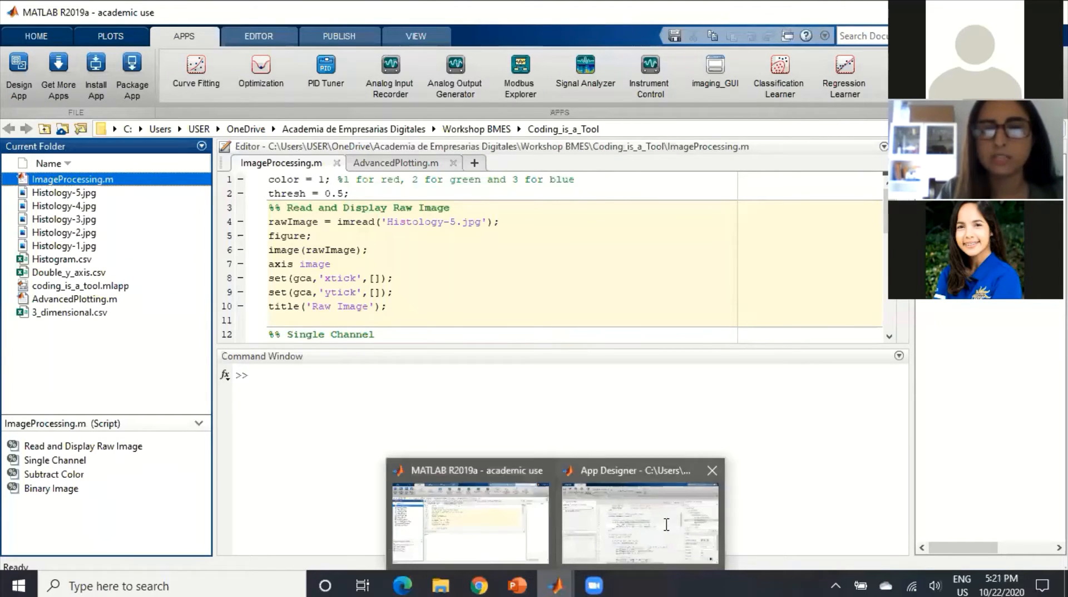
{"action": "left_click", "coordinate": [666, 520]}
{"action": "left_click", "coordinate": [705, 155]}
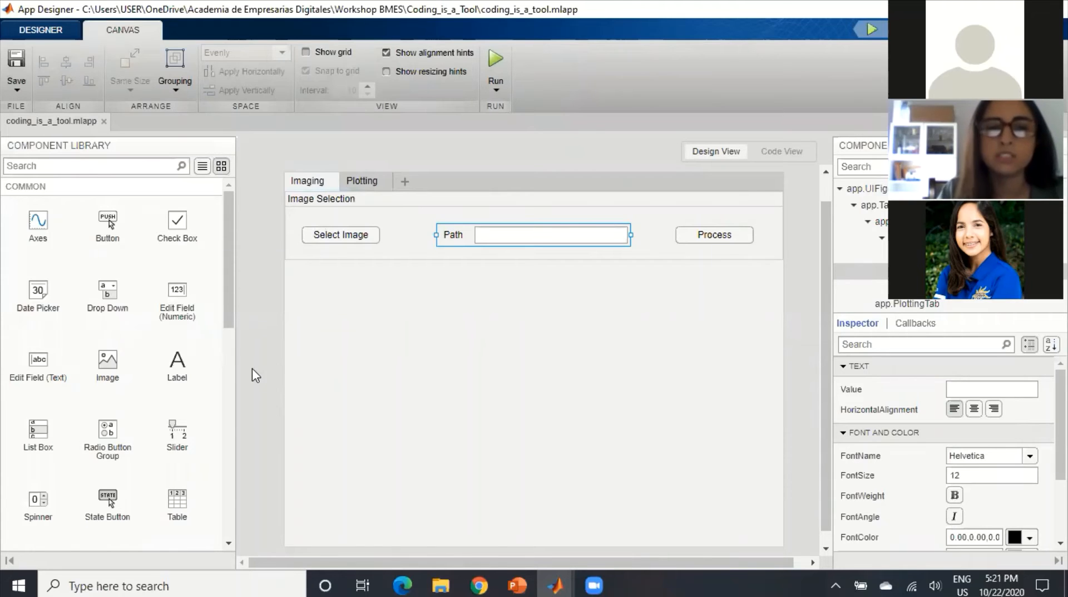
{"action": "scroll", "coordinate": [149, 390], "scroll_direction": "down", "scroll_amount": 5}
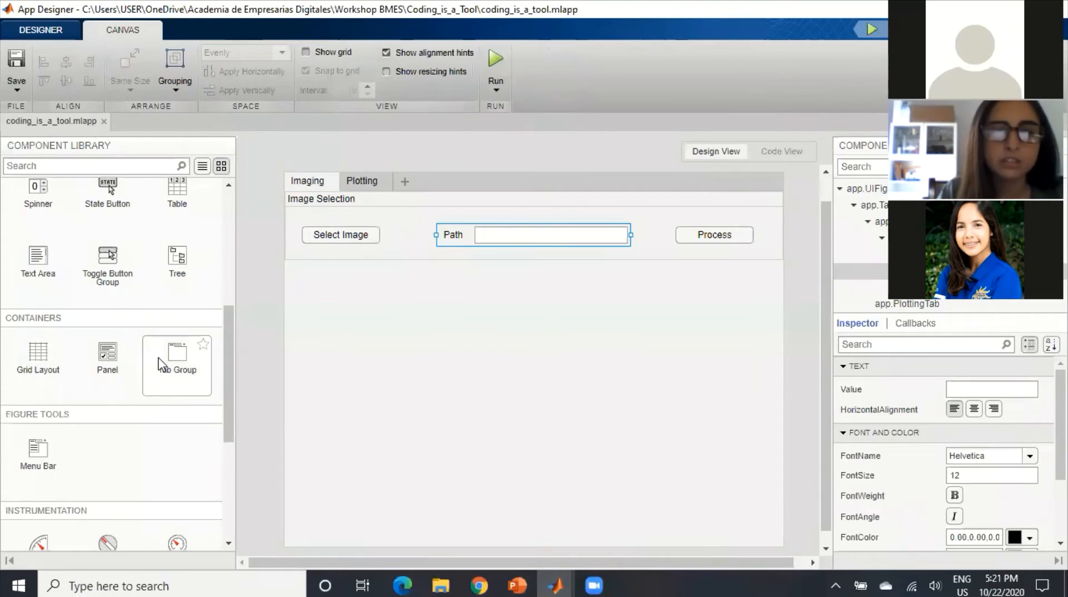
{"action": "left_click_drag", "start_coordinate": [107, 361], "coordinate": [386, 347]}
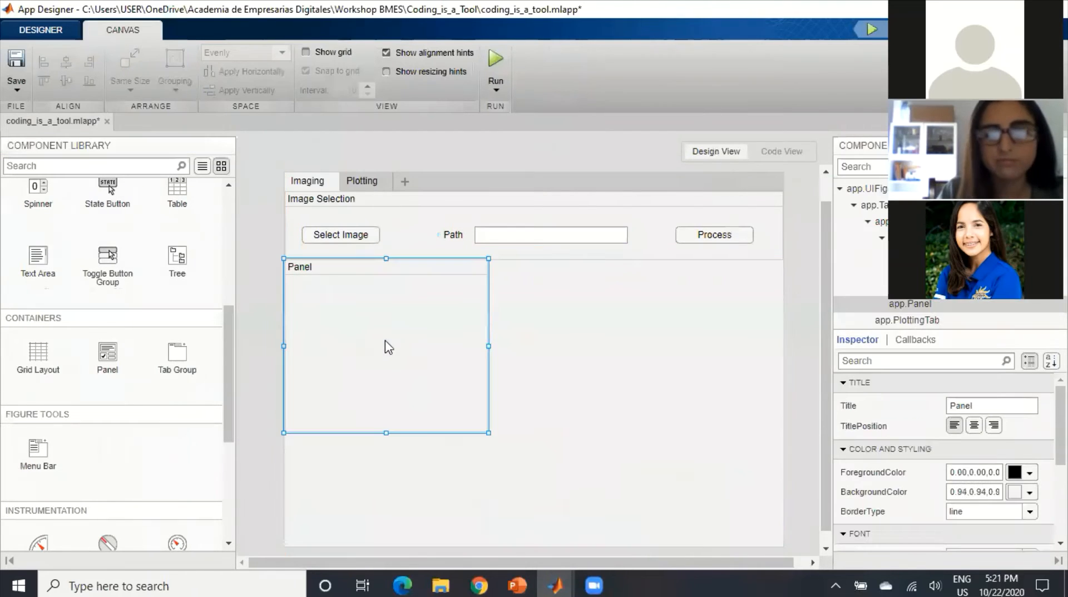
{"action": "left_click_drag", "start_coordinate": [489, 432], "coordinate": [533, 469]}
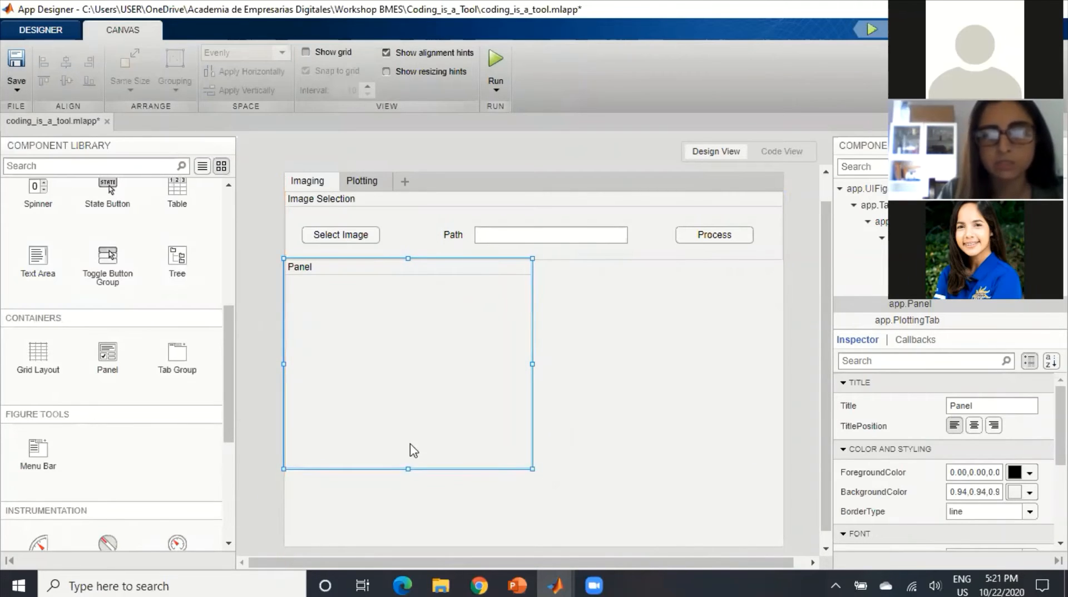
Duplicate the new panel and place the copy beside the original, filling the other half of the Imaging tab
{"action": "left_click", "coordinate": [255, 403]}
{"action": "left_click", "coordinate": [389, 381]}
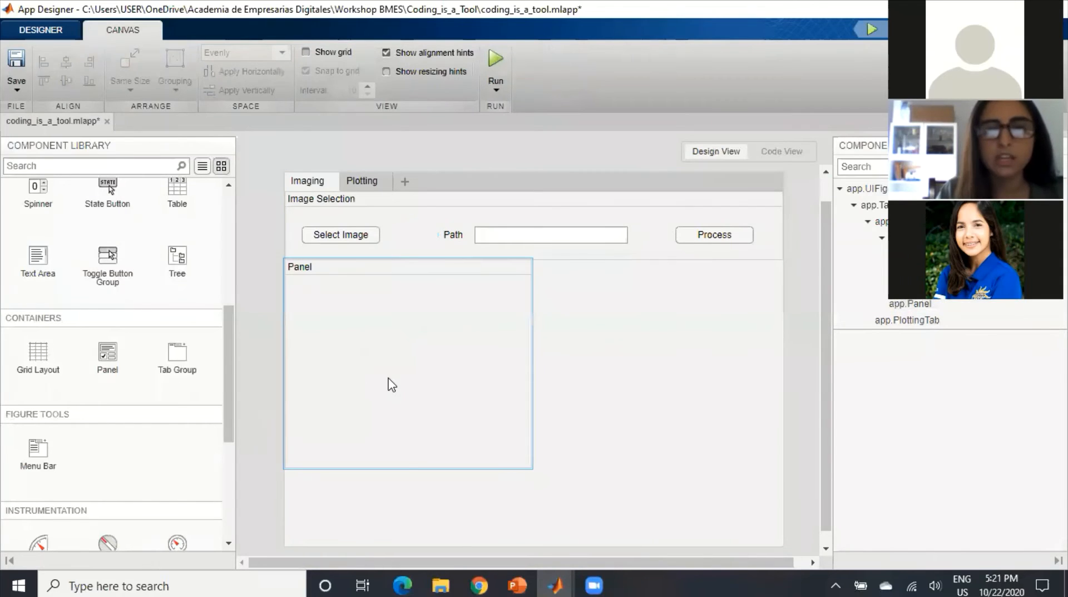
{"action": "key", "text": "ctrl+v"}
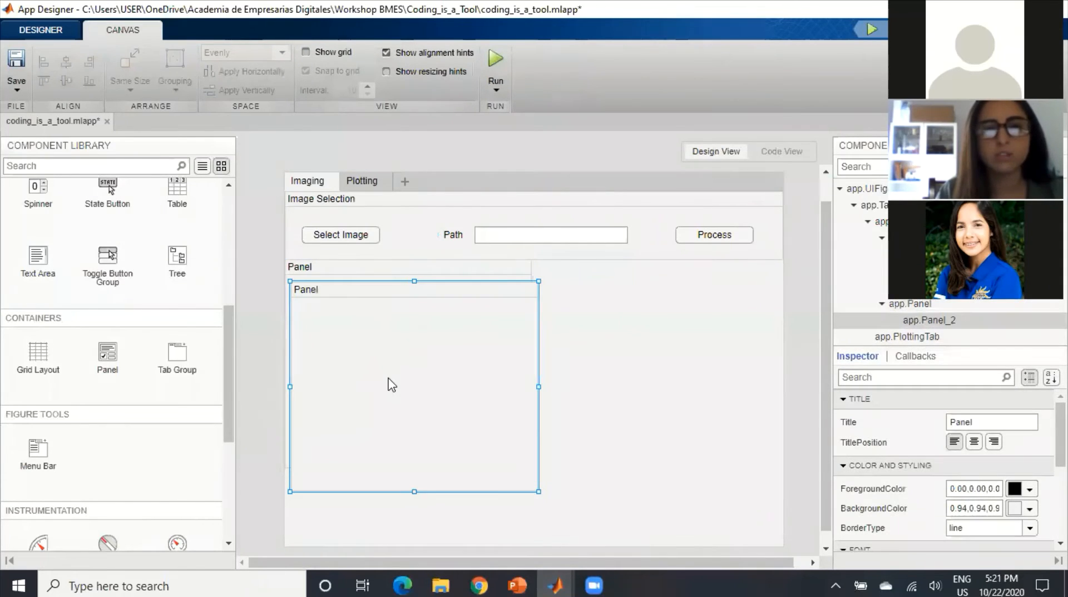
{"action": "left_click_drag", "start_coordinate": [389, 375], "coordinate": [423, 371]}
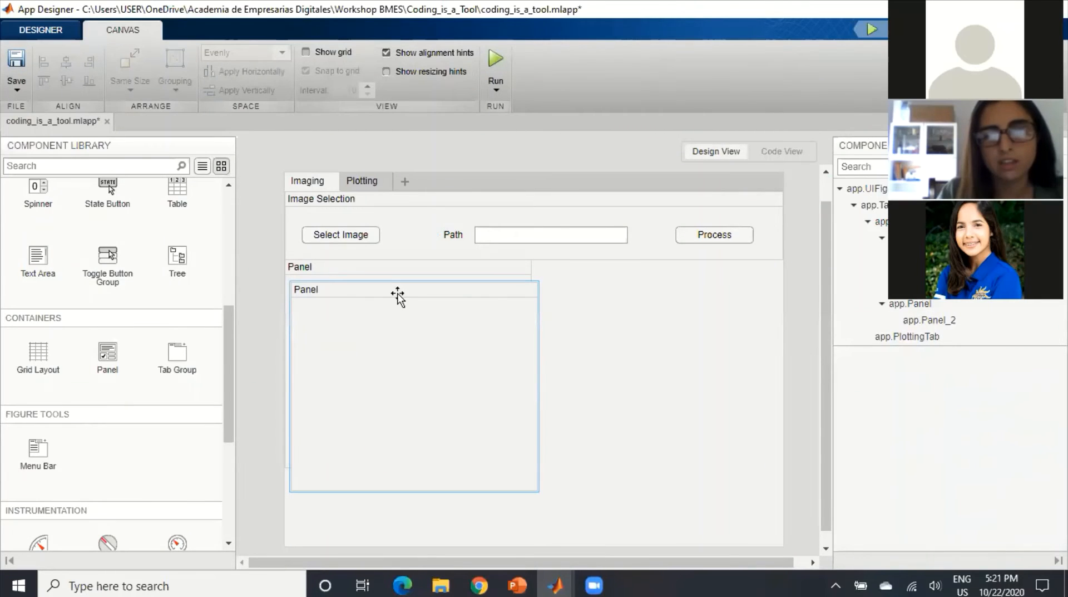
{"action": "left_click_drag", "start_coordinate": [397, 294], "coordinate": [645, 273]}
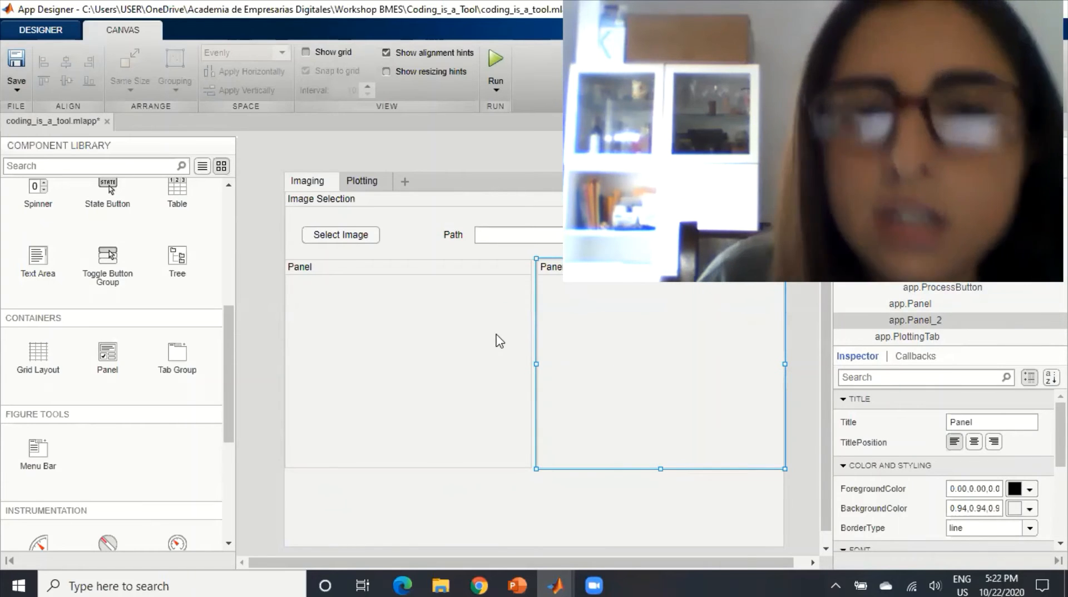
Widen the original panel slightly so its edge meets the duplicated panel
{"action": "left_click", "coordinate": [498, 339]}
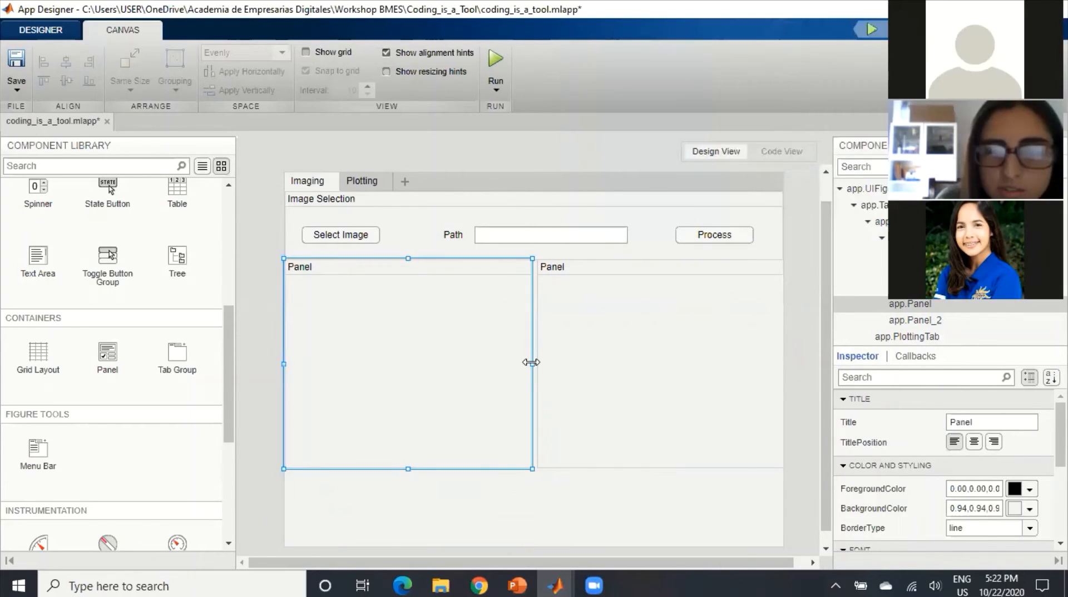
{"action": "left_click_drag", "start_coordinate": [532, 362], "coordinate": [539, 363]}
{"action": "left_click", "coordinate": [819, 359]}
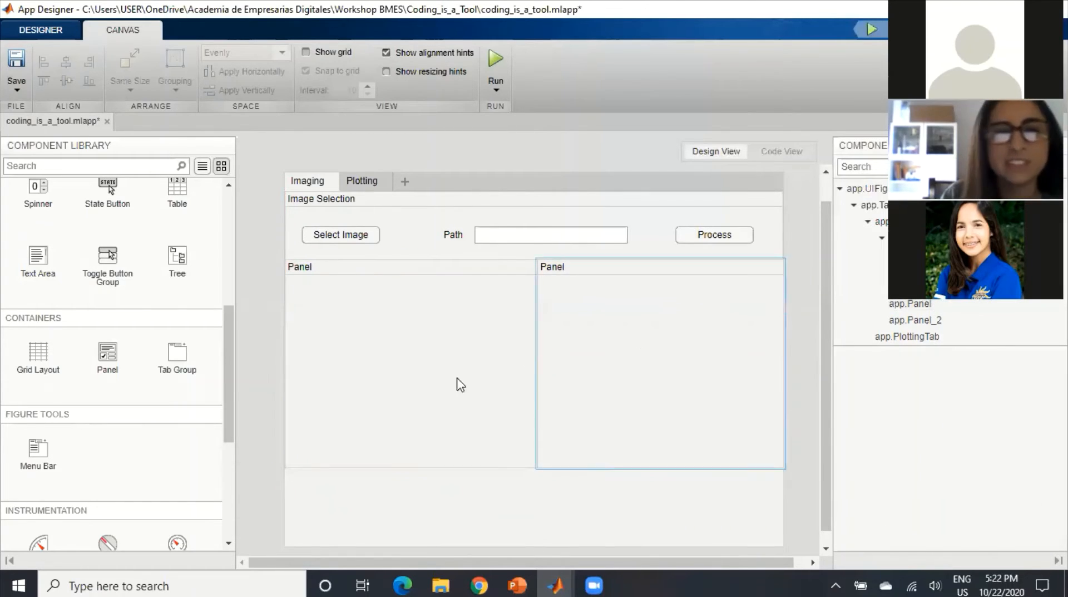
Add an Axes component to each of the two panels below Image Selection, centred in its panel
{"action": "scroll", "coordinate": [100, 409], "scroll_direction": "up", "scroll_amount": 5}
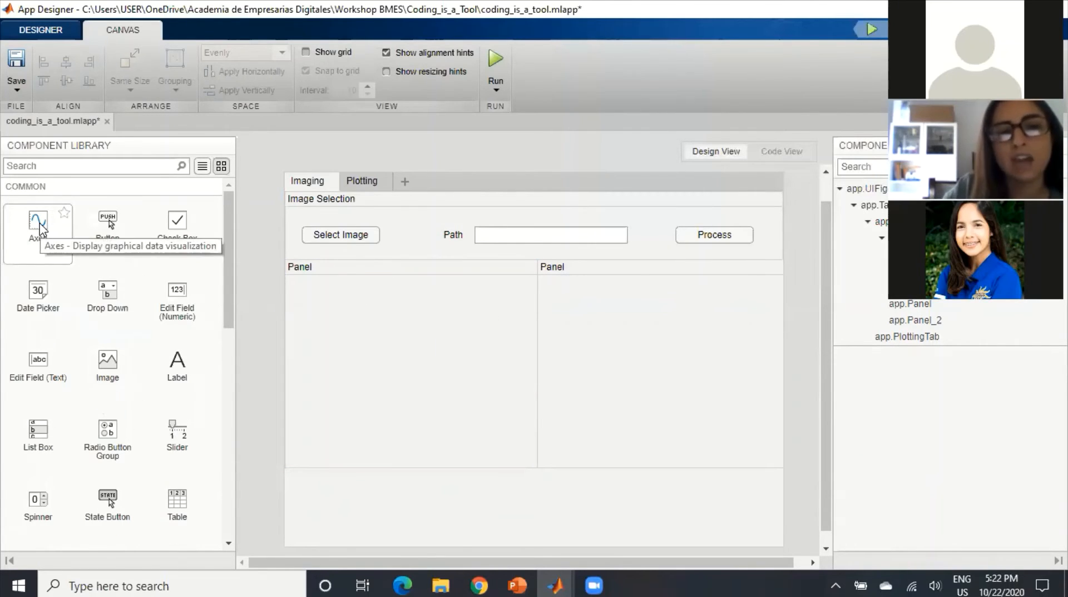
{"action": "left_click_drag", "start_coordinate": [40, 229], "coordinate": [410, 370]}
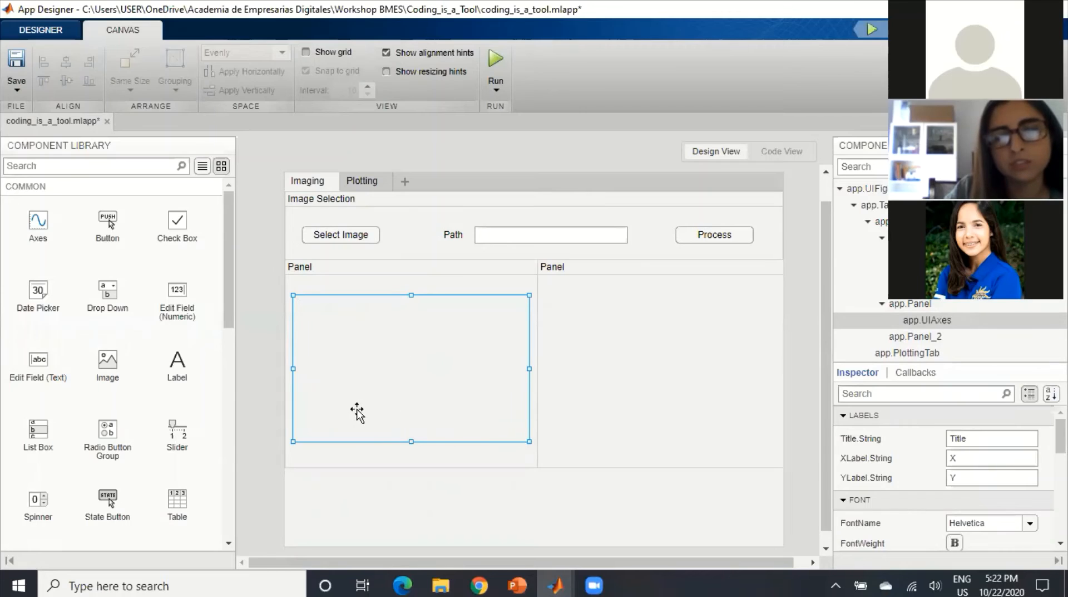
{"action": "left_click", "coordinate": [266, 393]}
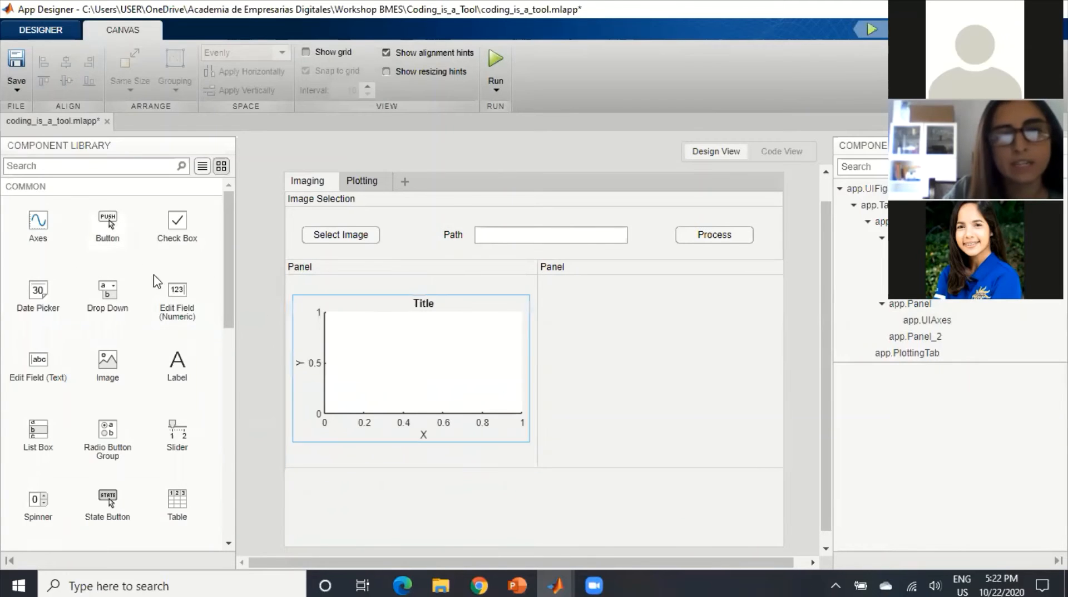
{"action": "left_click_drag", "start_coordinate": [52, 239], "coordinate": [659, 368]}
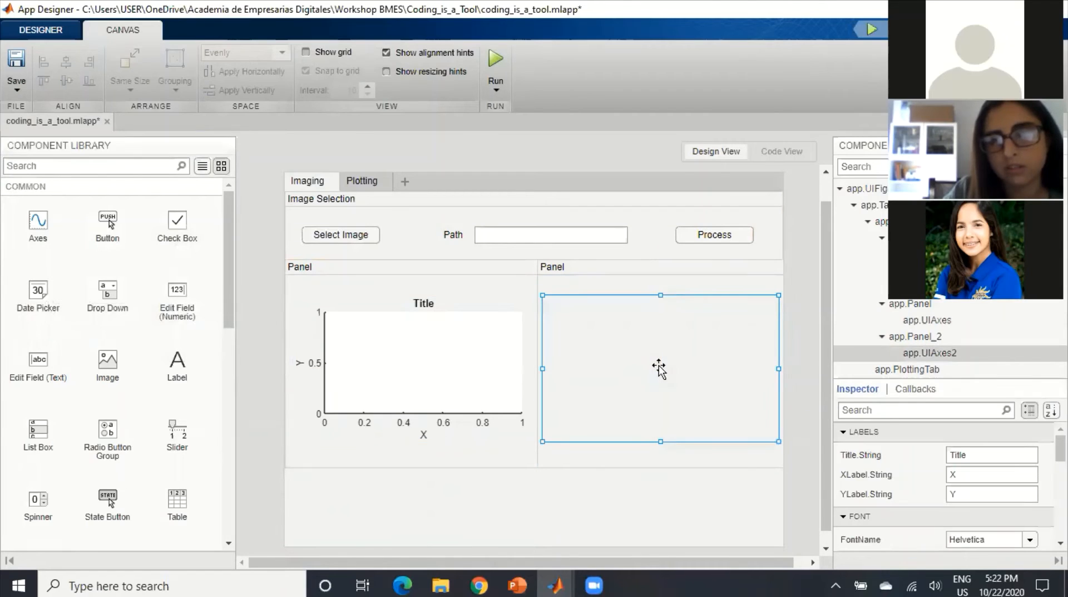
Title the panel holding the first axes below Image Selection "Raw Image"
{"action": "left_click", "coordinate": [300, 274]}
{"action": "double_click", "coordinate": [299, 267]}
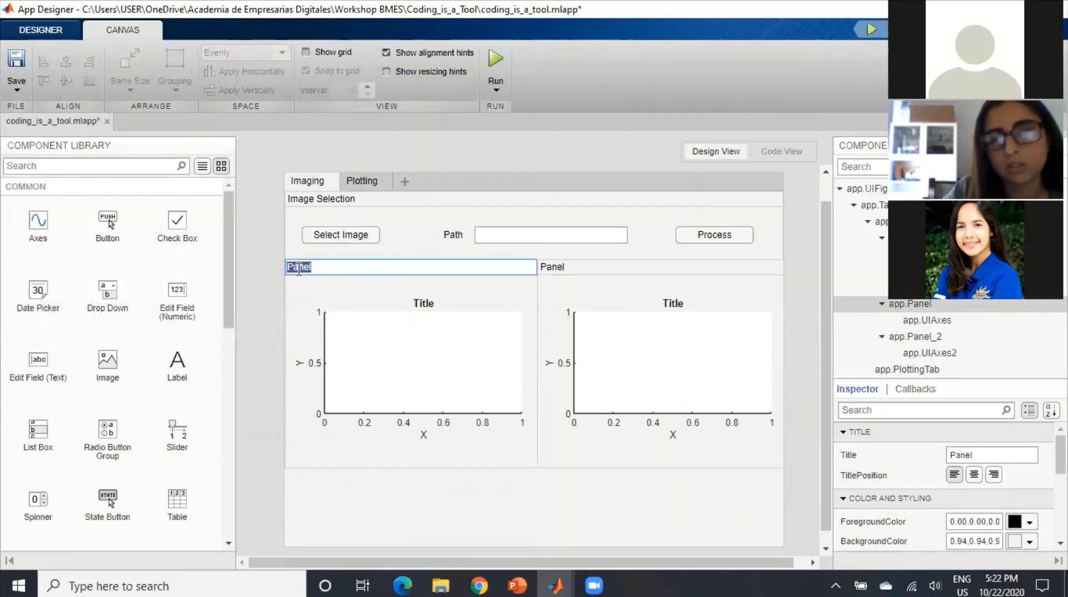
{"action": "type", "text": "Raw "}
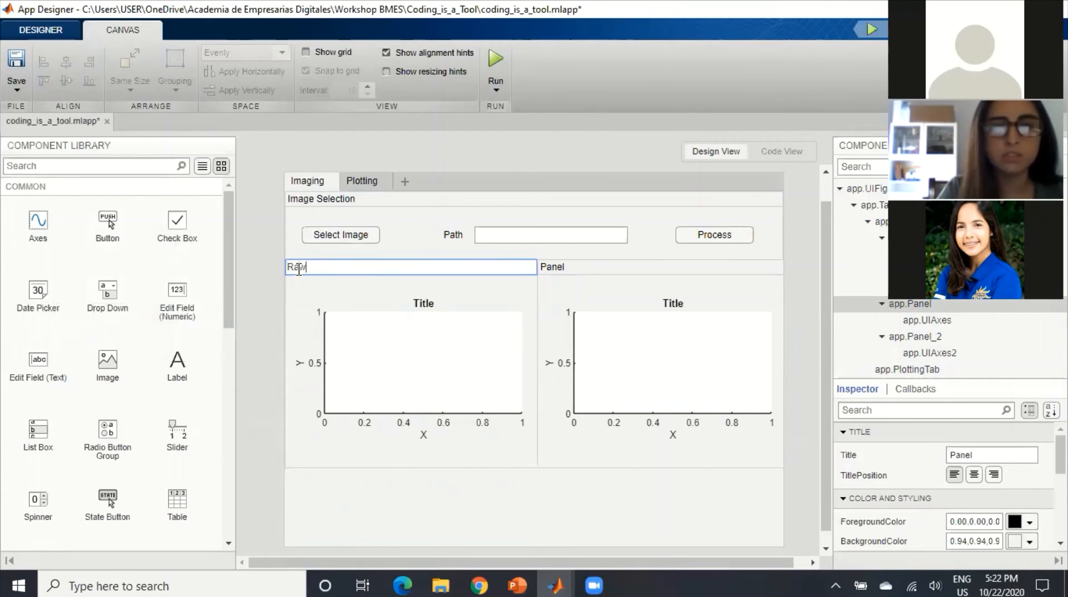
{"action": "type", "text": "Image"}
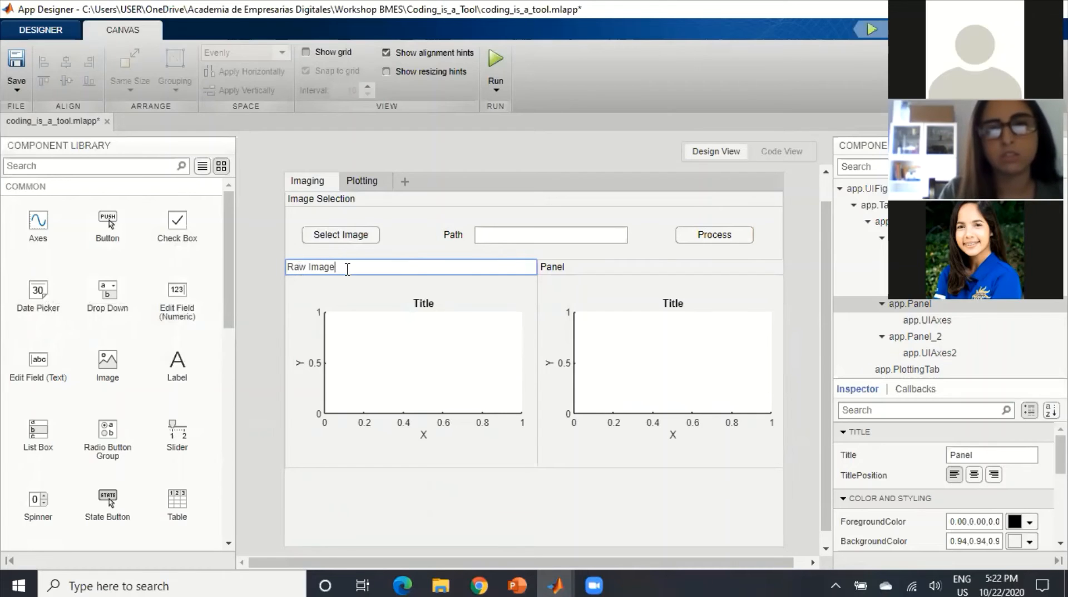
Title the panel beside Raw Image, holding the second axes, "Process Image"
{"action": "left_click", "coordinate": [553, 270]}
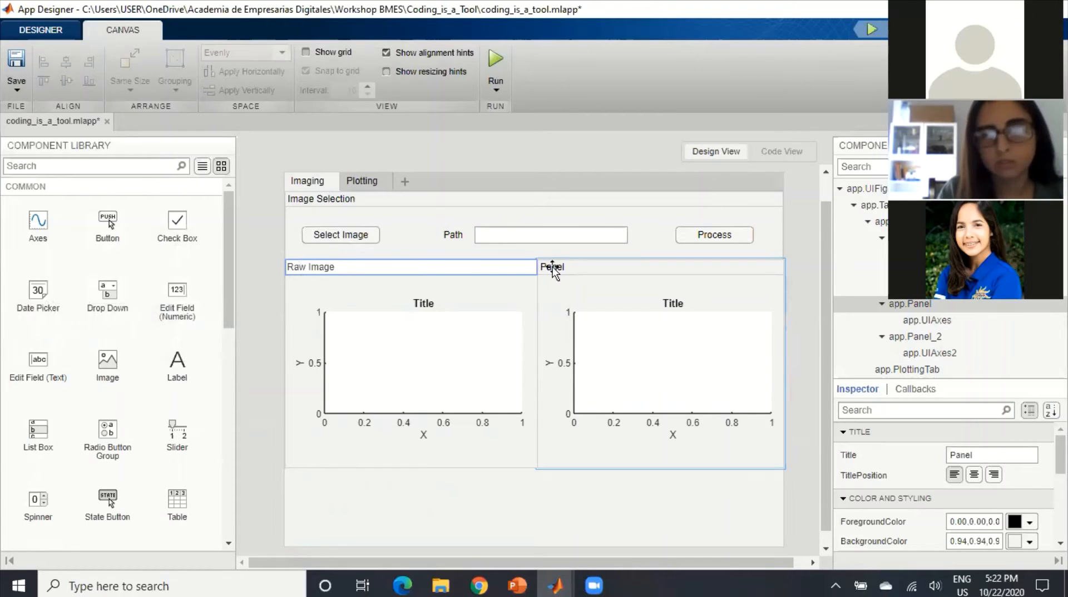
{"action": "double_click", "coordinate": [566, 268]}
{"action": "type", "text": "Pr"}
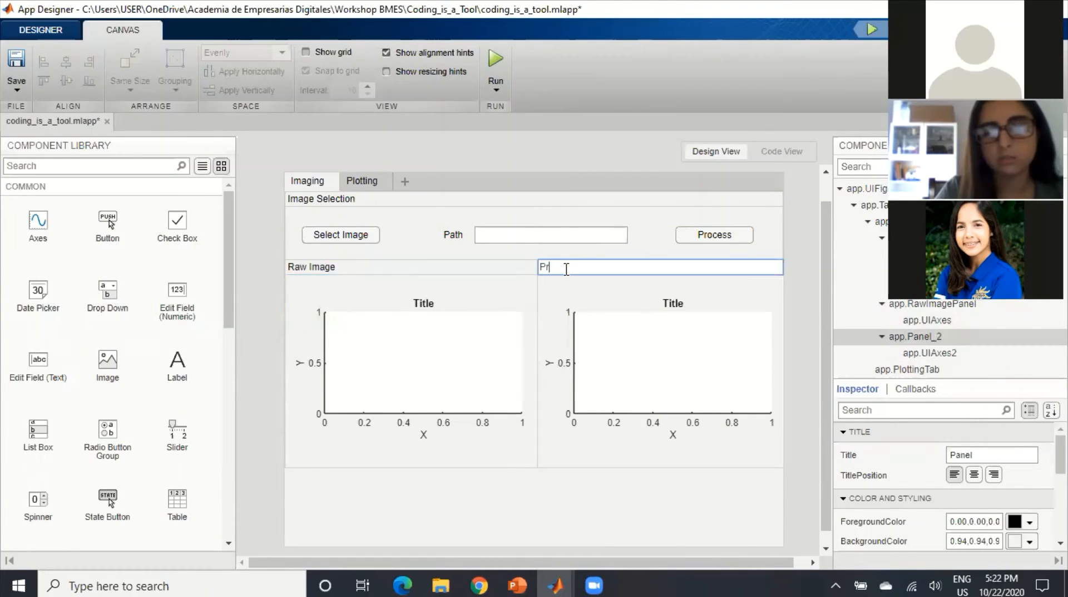
{"action": "type", "text": "ocess Image"}
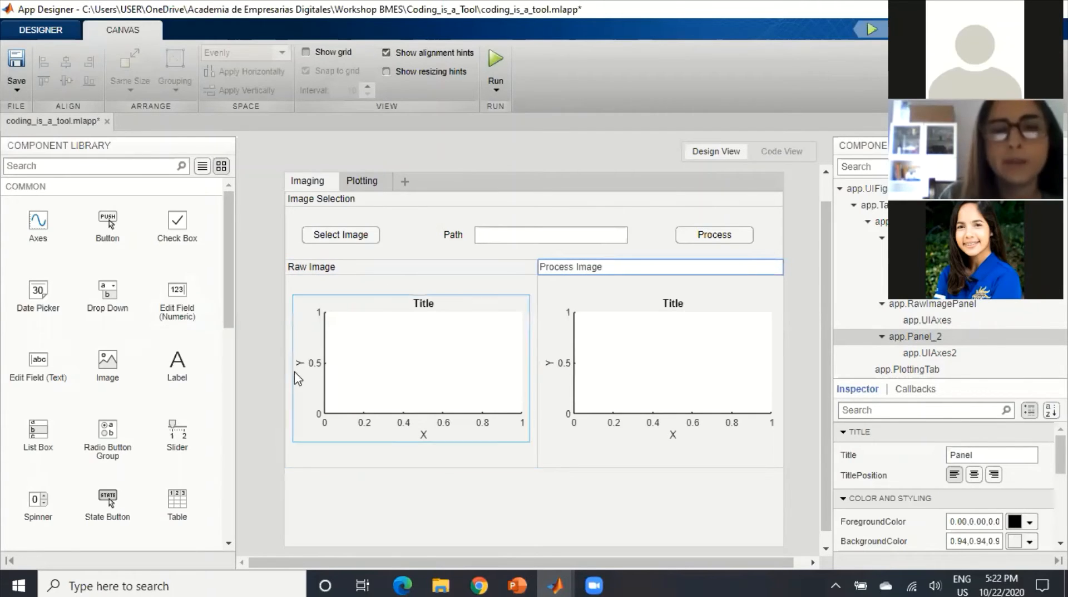
{"action": "key", "text": "Return"}
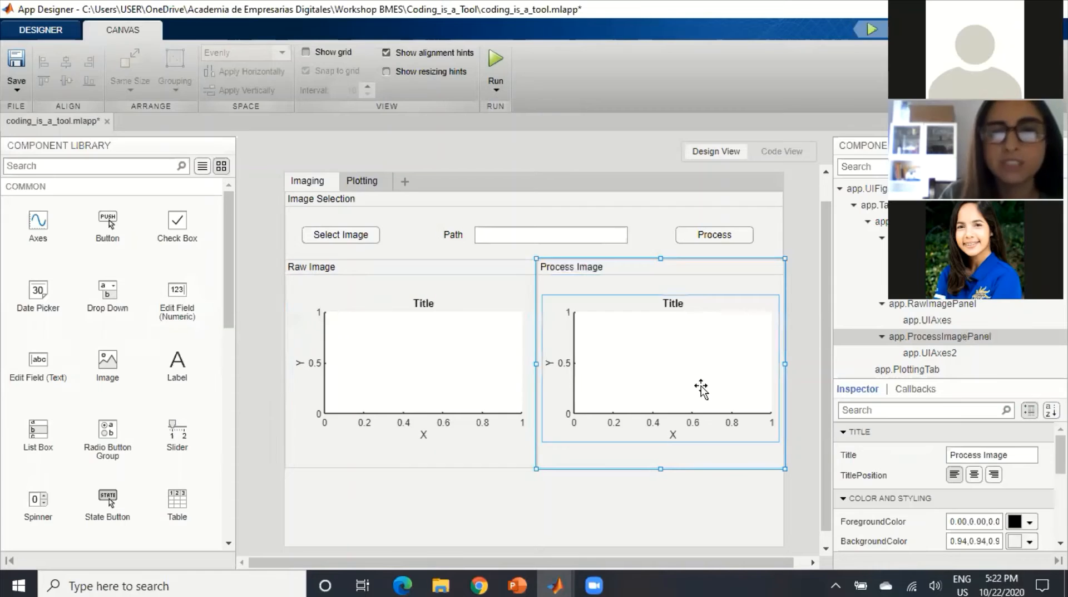
{"action": "left_click", "coordinate": [795, 371]}
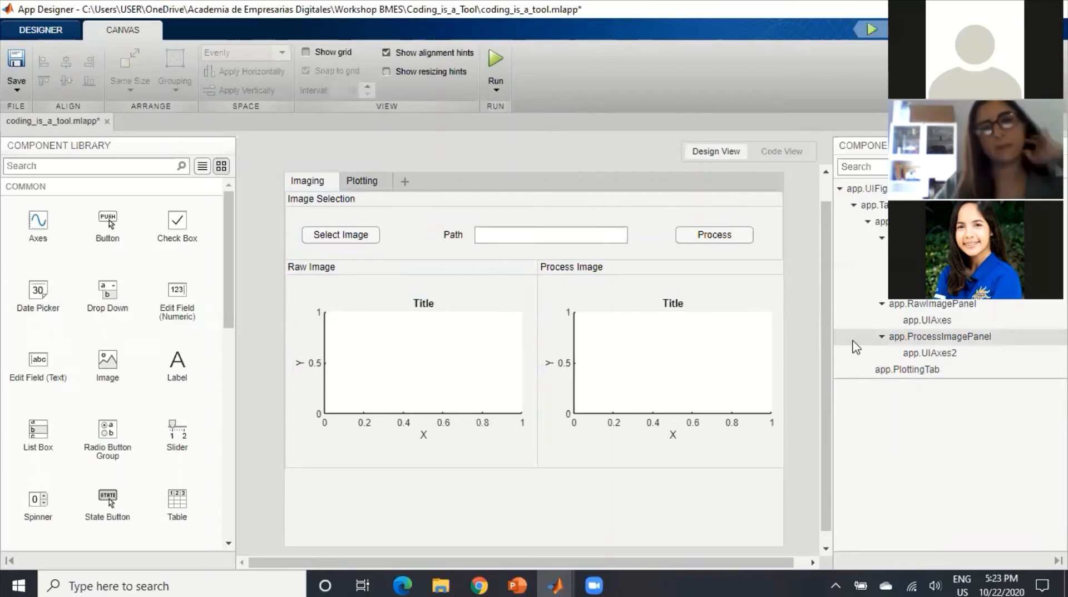
{"action": "right_click", "coordinate": [803, 190]}
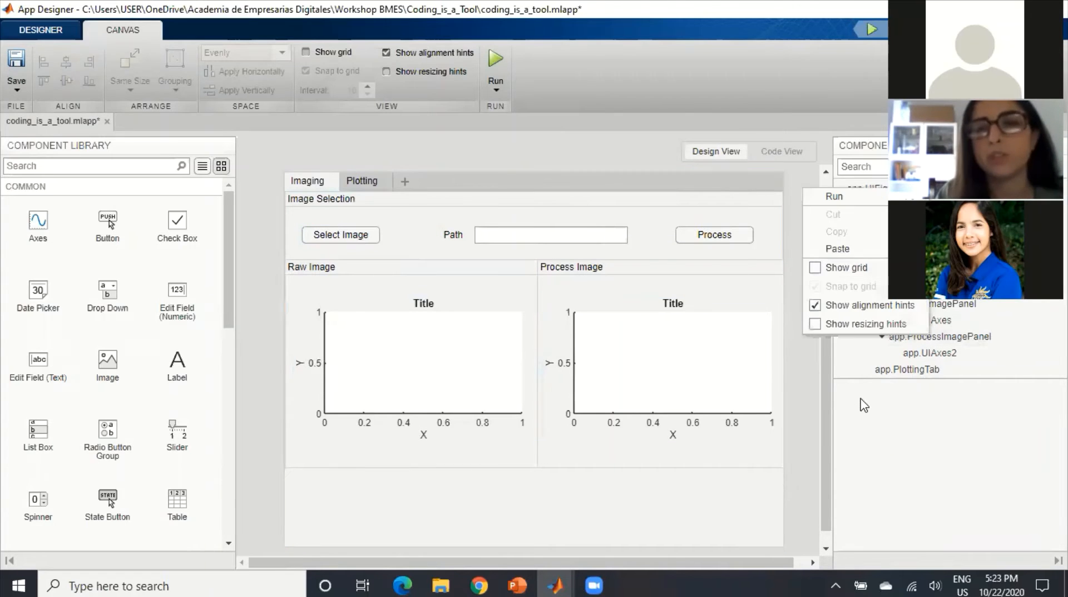
{"action": "left_click", "coordinate": [780, 151]}
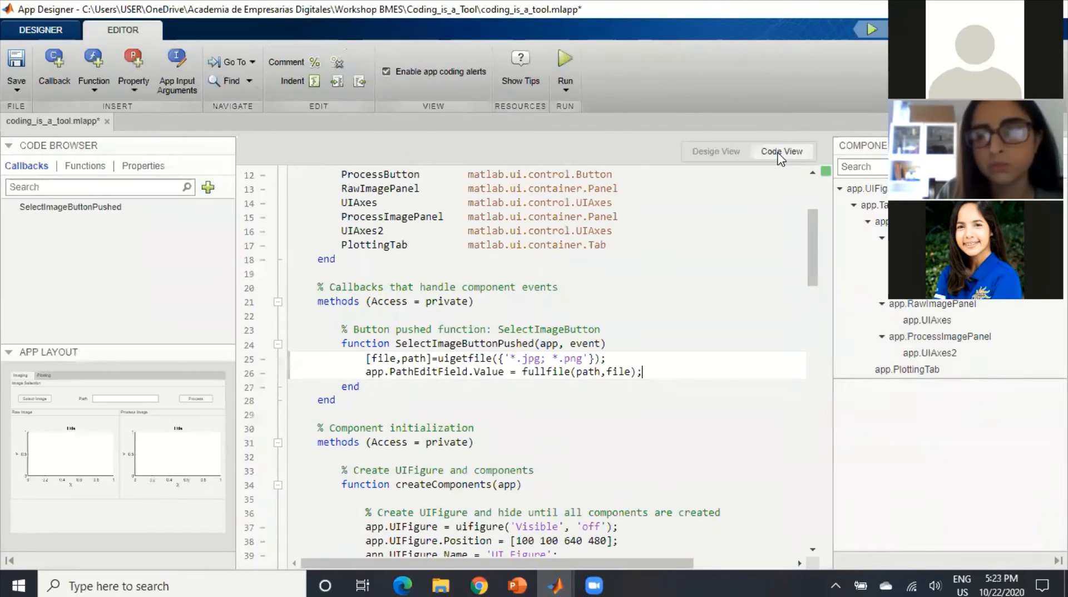
{"action": "left_click", "coordinate": [718, 152]}
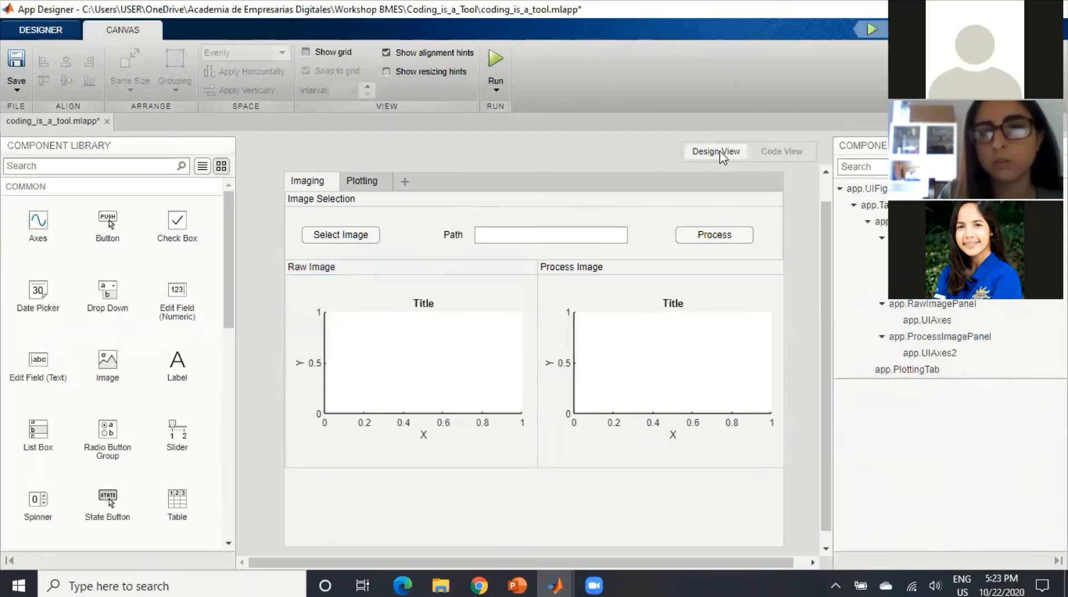
In the app's code, add a ButtonPushedFcn callback named ProcessButtonPushed for the ProcessButton component
{"action": "left_click", "coordinate": [790, 148]}
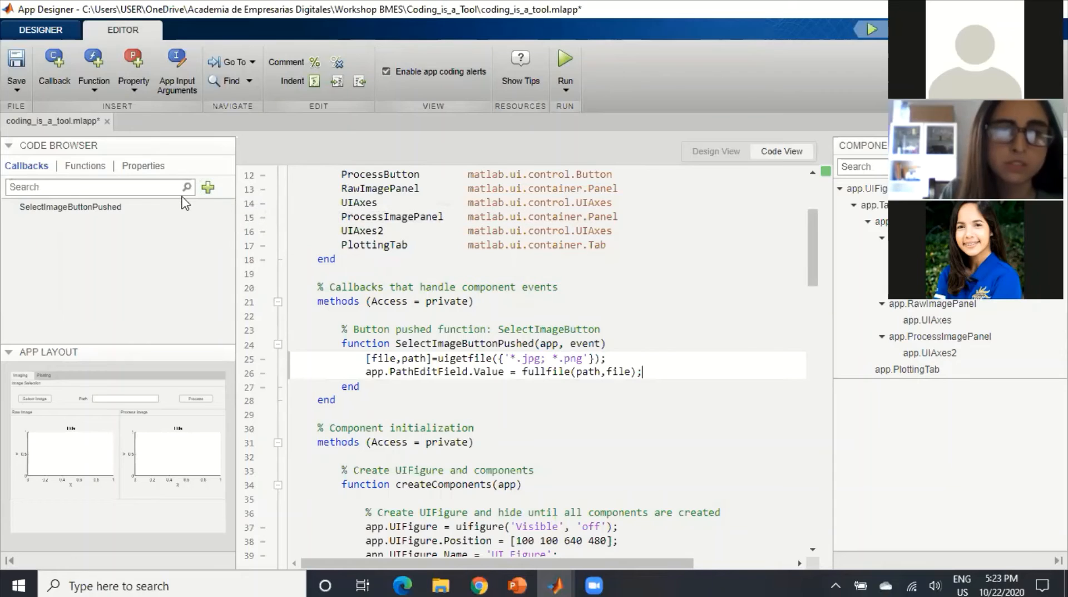
{"action": "left_click", "coordinate": [207, 188]}
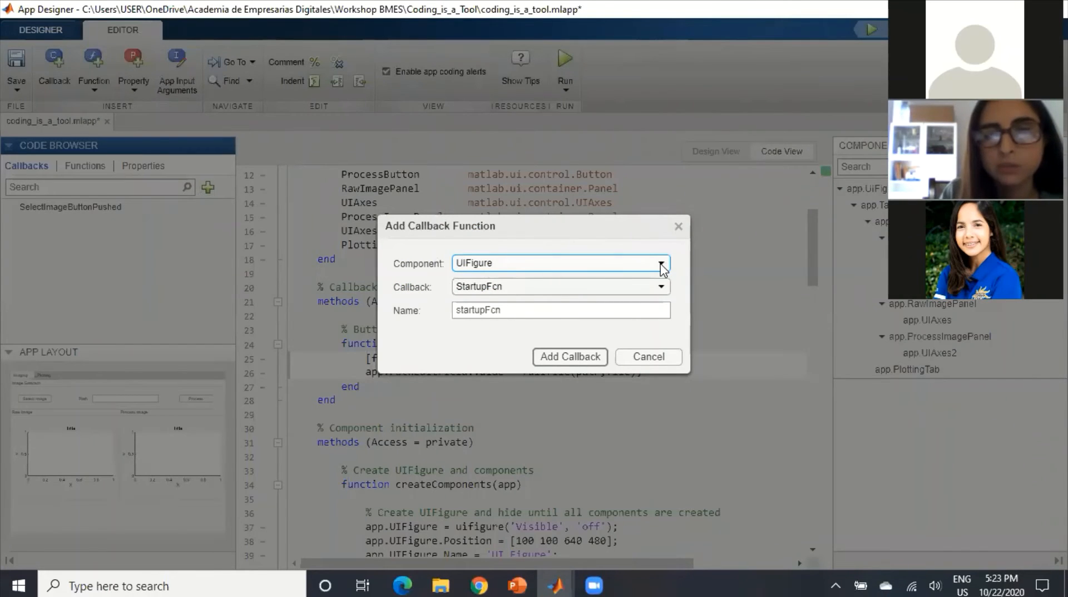
{"action": "left_click", "coordinate": [661, 264]}
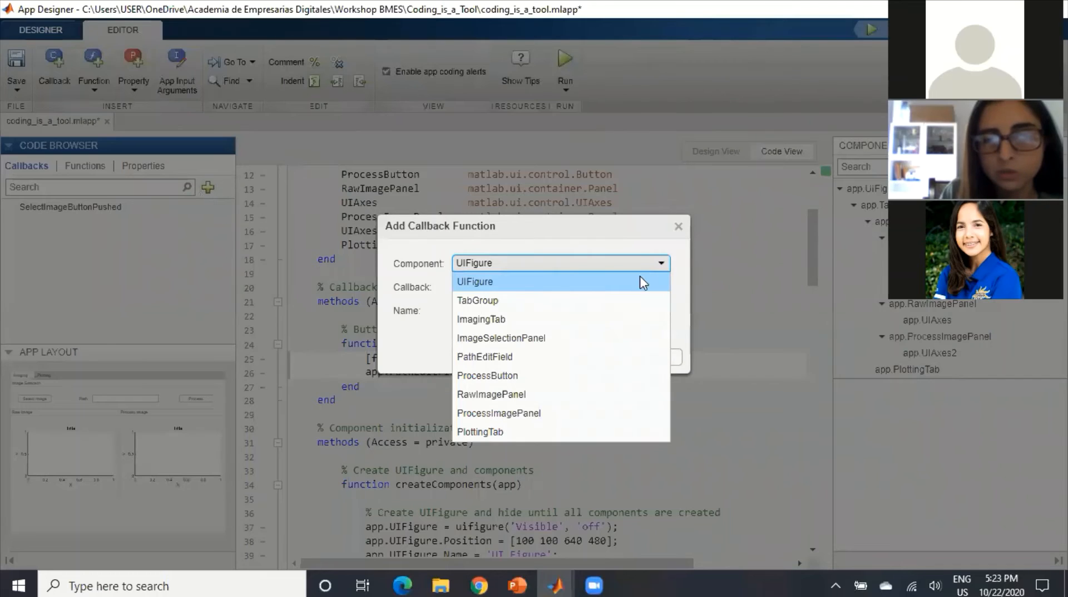
{"action": "left_click", "coordinate": [480, 375]}
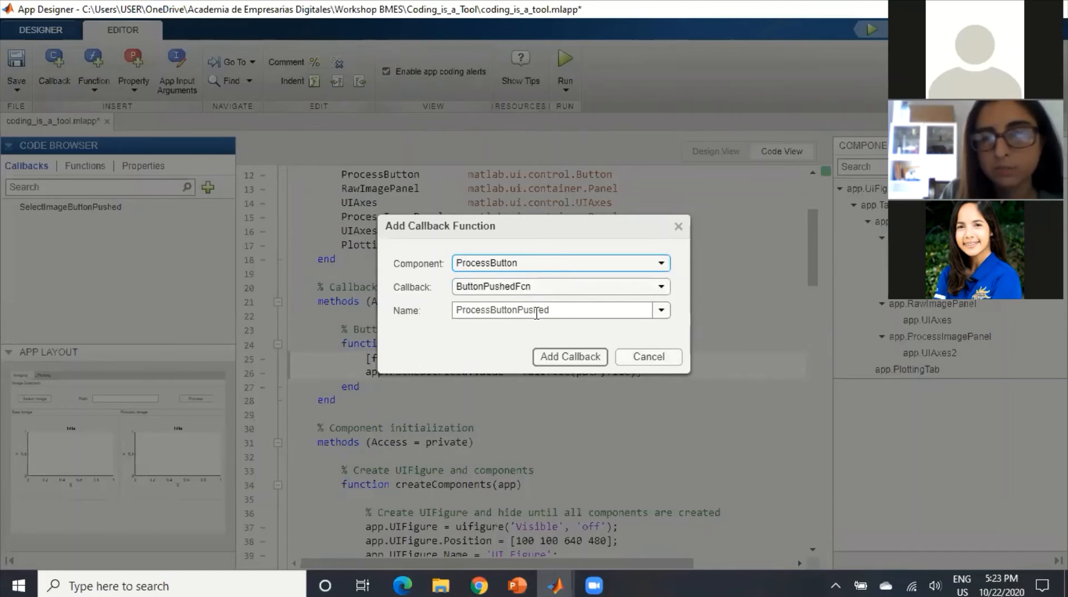
{"action": "left_click", "coordinate": [582, 357]}
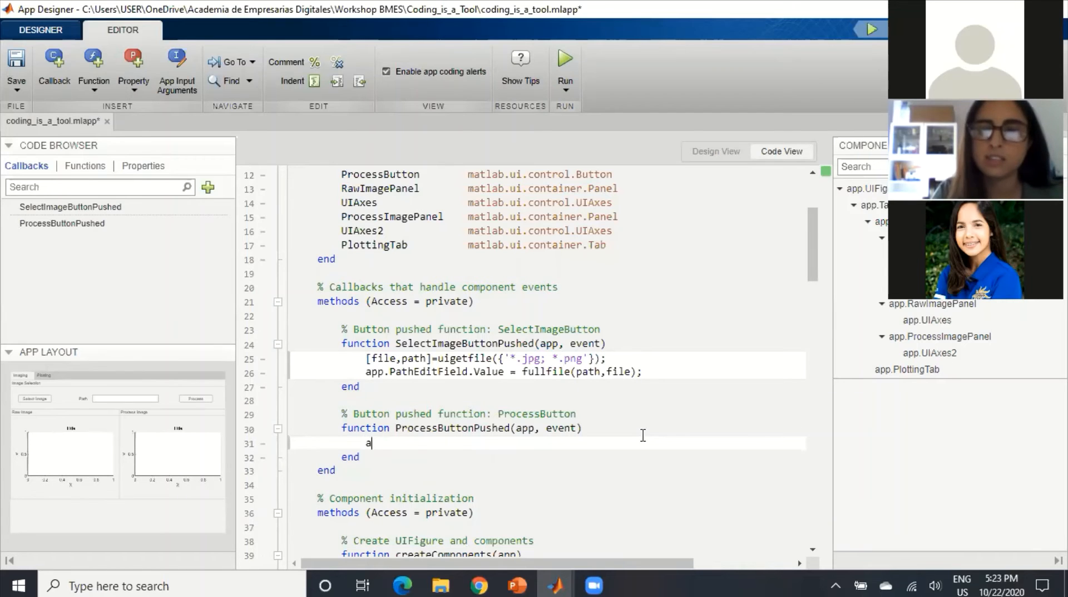
{"action": "key", "text": "Tab"}
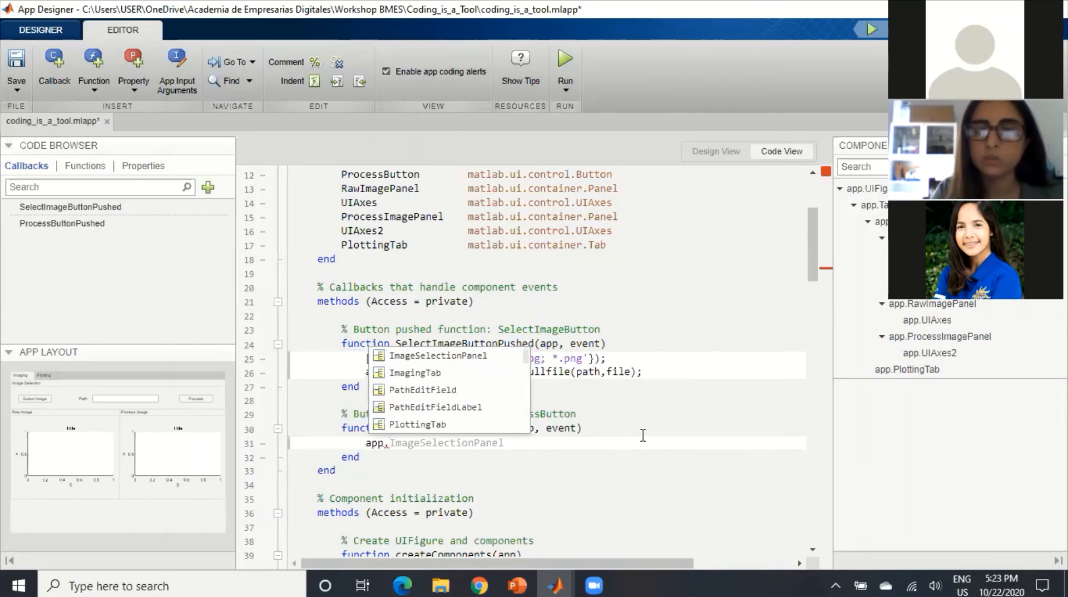
{"action": "key", "text": "BackSpace"}
{"action": "key", "text": "BackSpace"}
{"action": "key", "text": "BackSpace"}
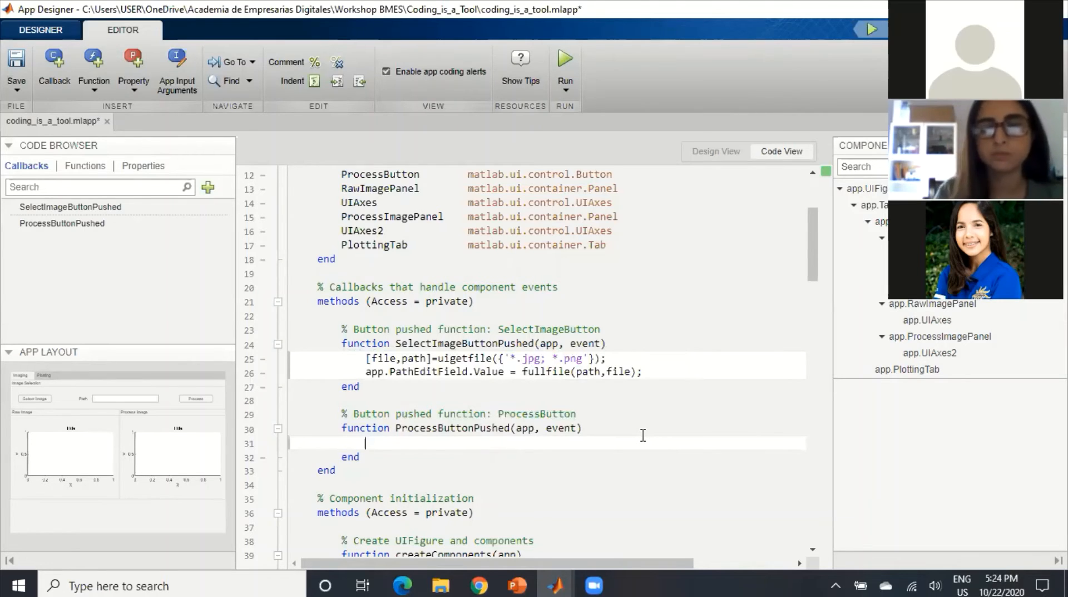
Add a private property to the app and name it Images
{"action": "scroll", "coordinate": [645, 438], "scroll_direction": "up", "scroll_amount": 4}
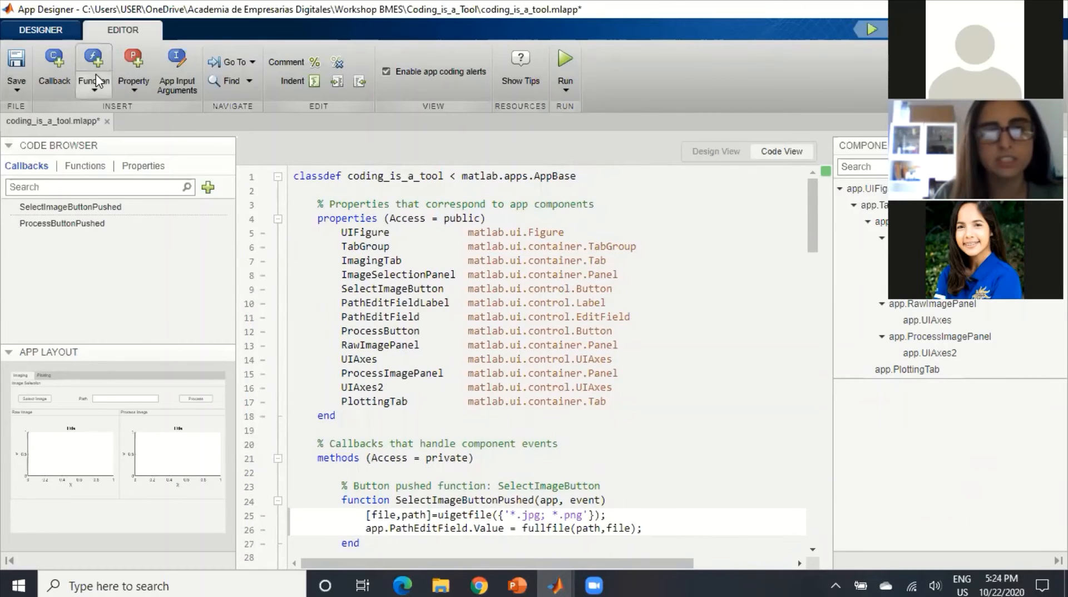
{"action": "left_click", "coordinate": [143, 166]}
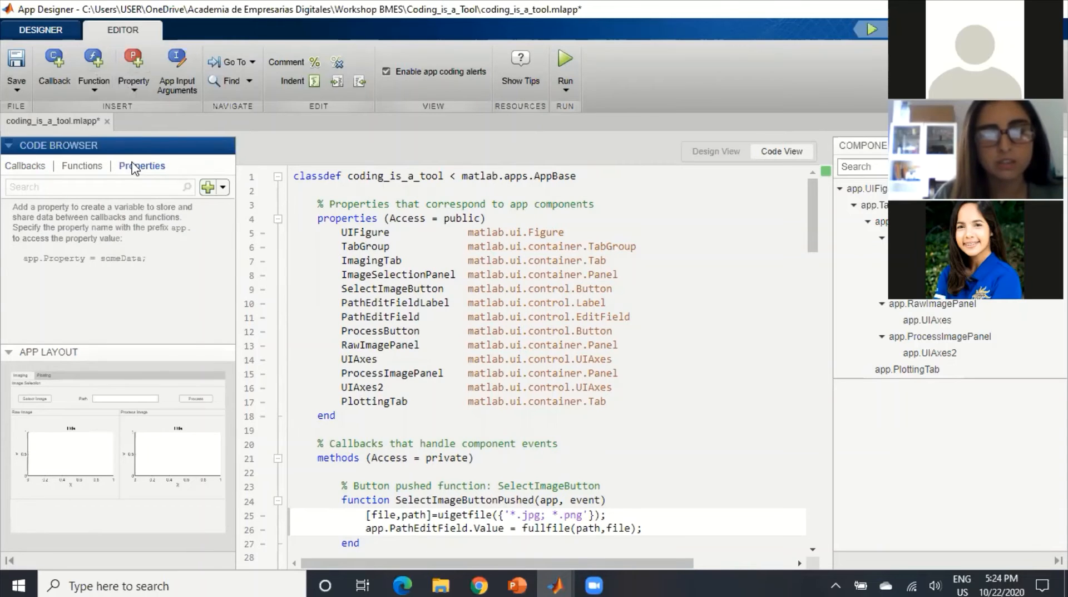
{"action": "left_click", "coordinate": [208, 188]}
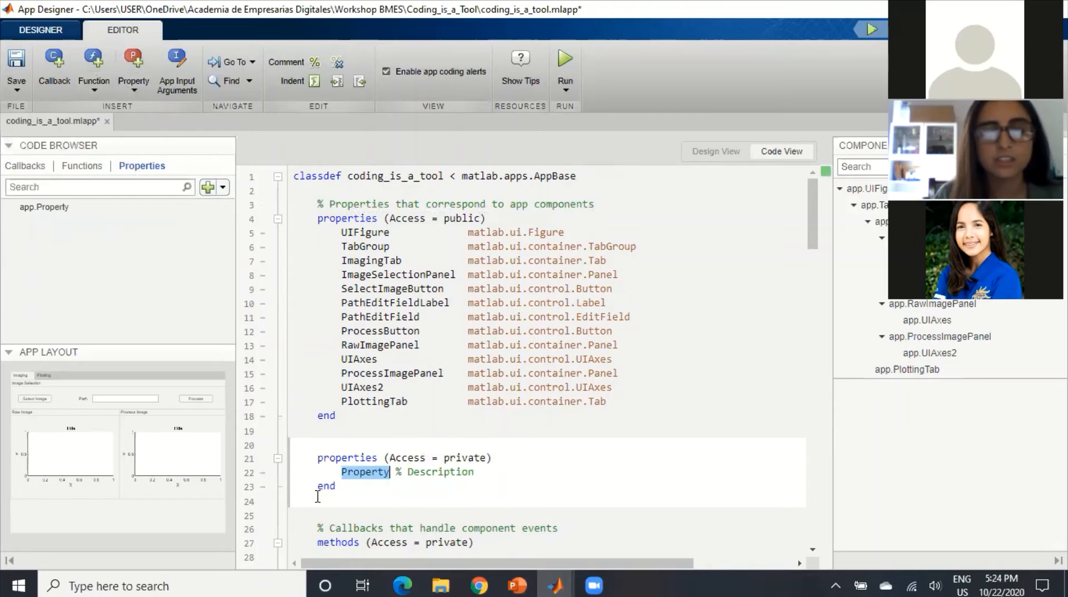
{"action": "left_click", "coordinate": [393, 471]}
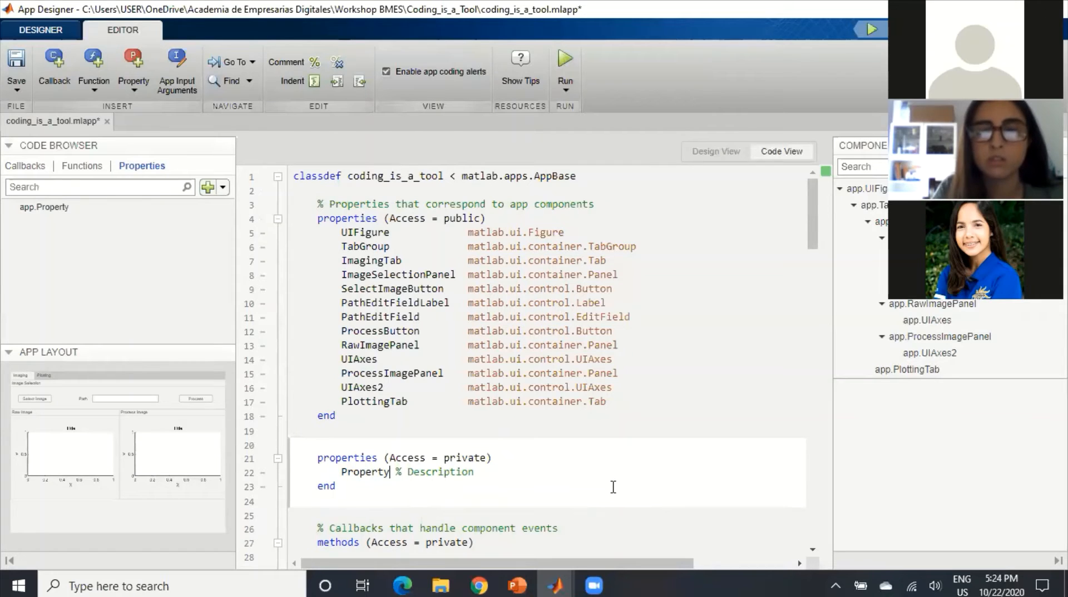
{"action": "key", "text": "BackSpace"}
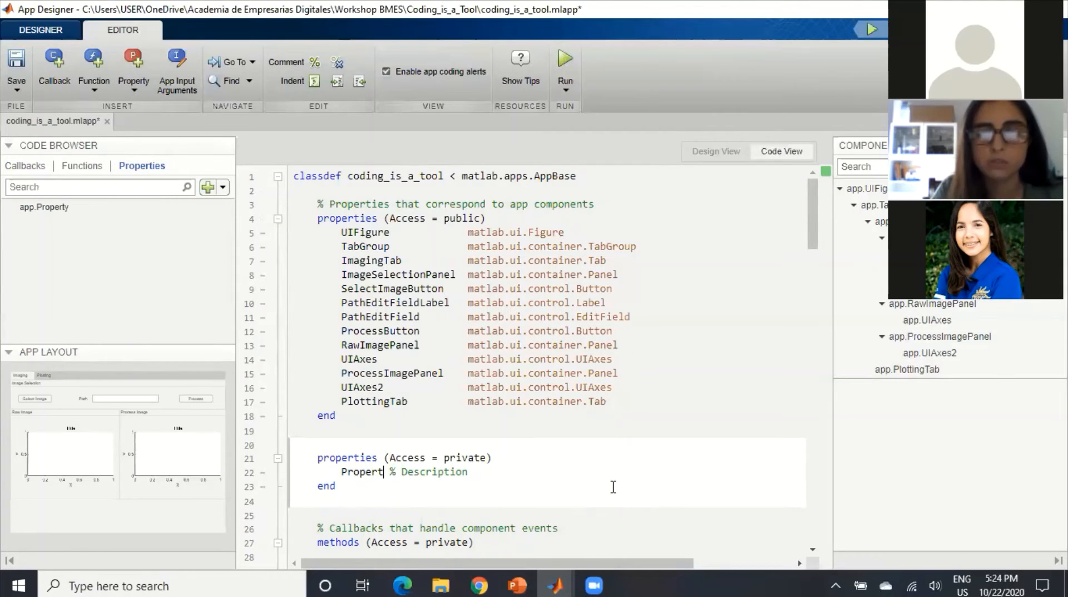
{"action": "key", "text": "BackSpace"}
{"action": "key", "text": "BackSpace"}
{"action": "key", "text": "BackSpace"}
{"action": "key", "text": "BackSpace"}
{"action": "key", "text": "BackSpace"}
{"action": "key", "text": "BackSpace"}
{"action": "key", "text": "BackSpace"}
{"action": "type", "text": "Ima"}
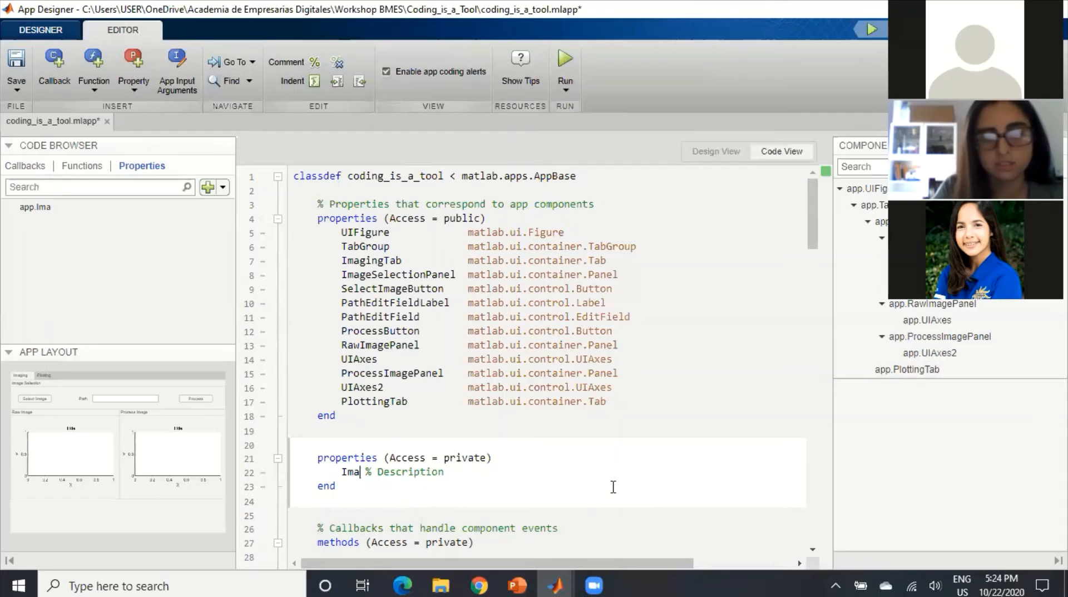
{"action": "type", "text": "ges"}
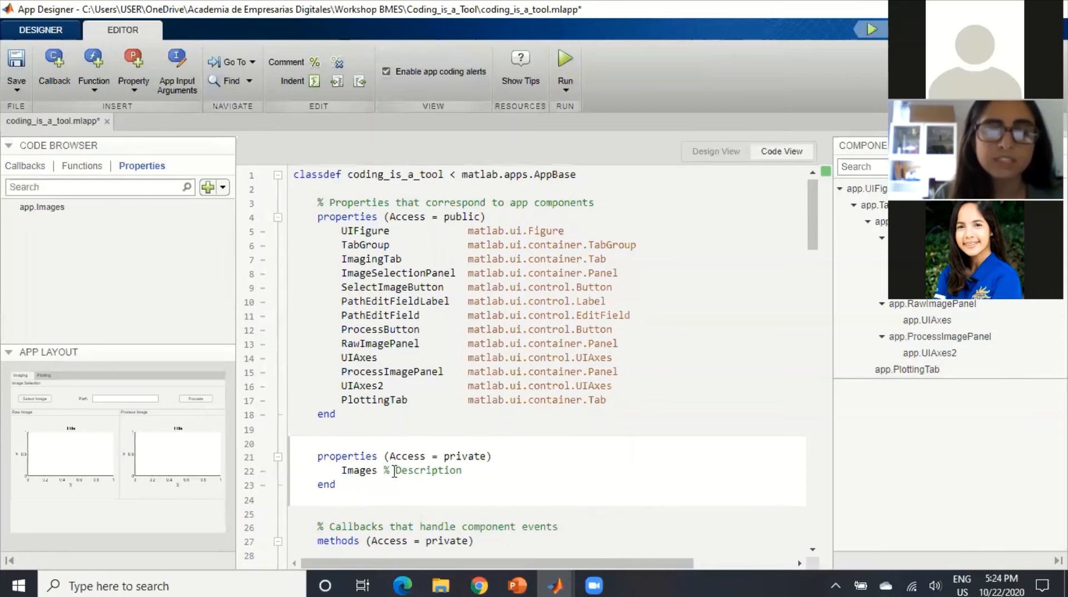
In the ProcessButtonPushed function body, start an assignment statement for app.Images.rawImage
{"action": "scroll", "coordinate": [394, 471], "scroll_direction": "down", "scroll_amount": 5}
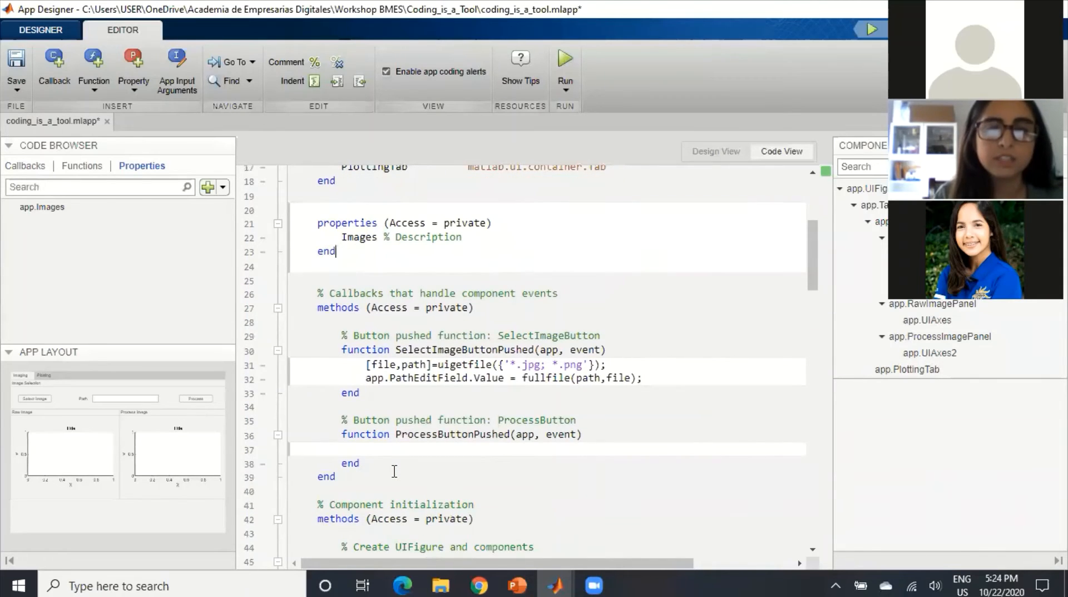
{"action": "scroll", "coordinate": [394, 471], "scroll_direction": "down", "scroll_amount": 10}
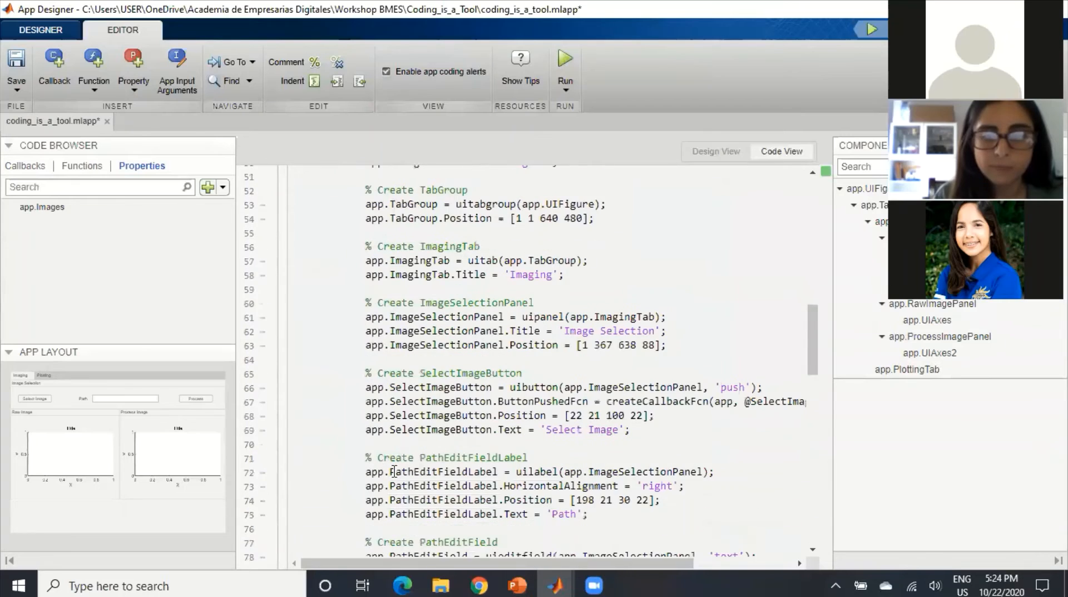
{"action": "scroll", "coordinate": [394, 472], "scroll_direction": "up", "scroll_amount": 8}
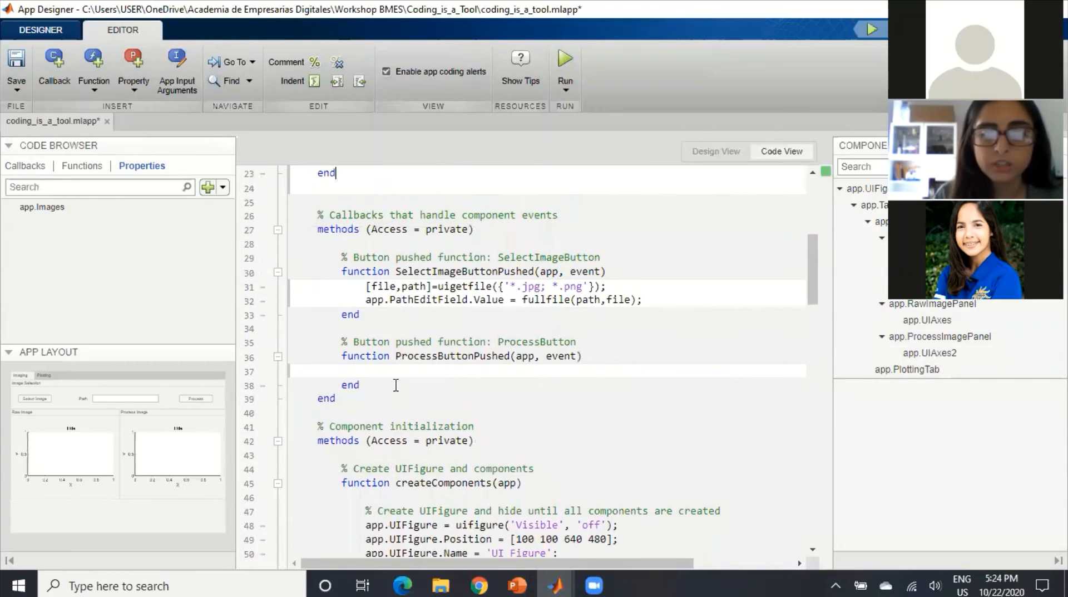
{"action": "left_click", "coordinate": [438, 373]}
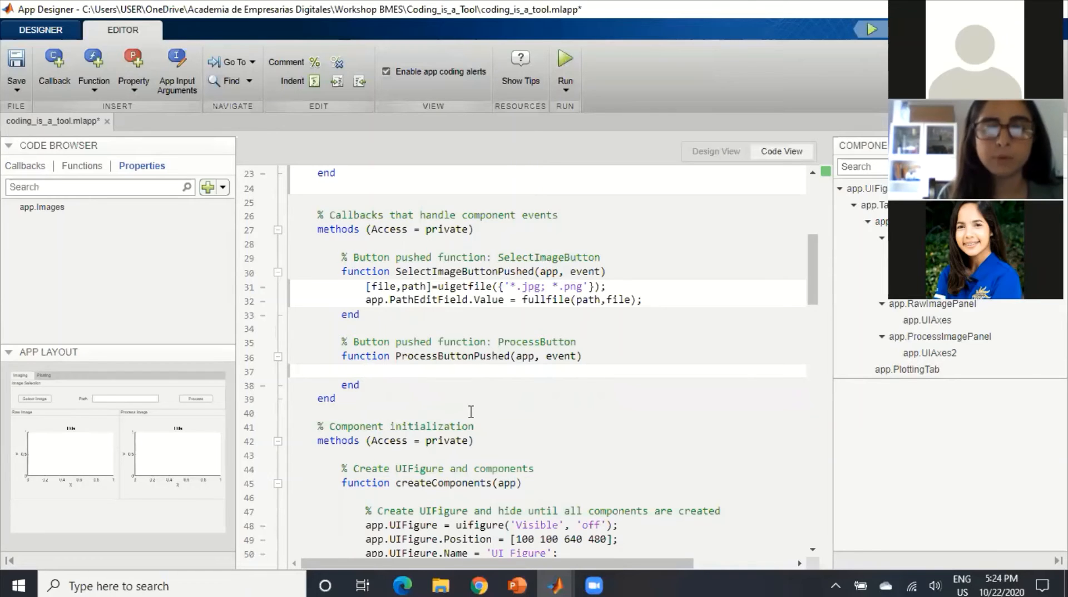
{"action": "type", "text": "app"}
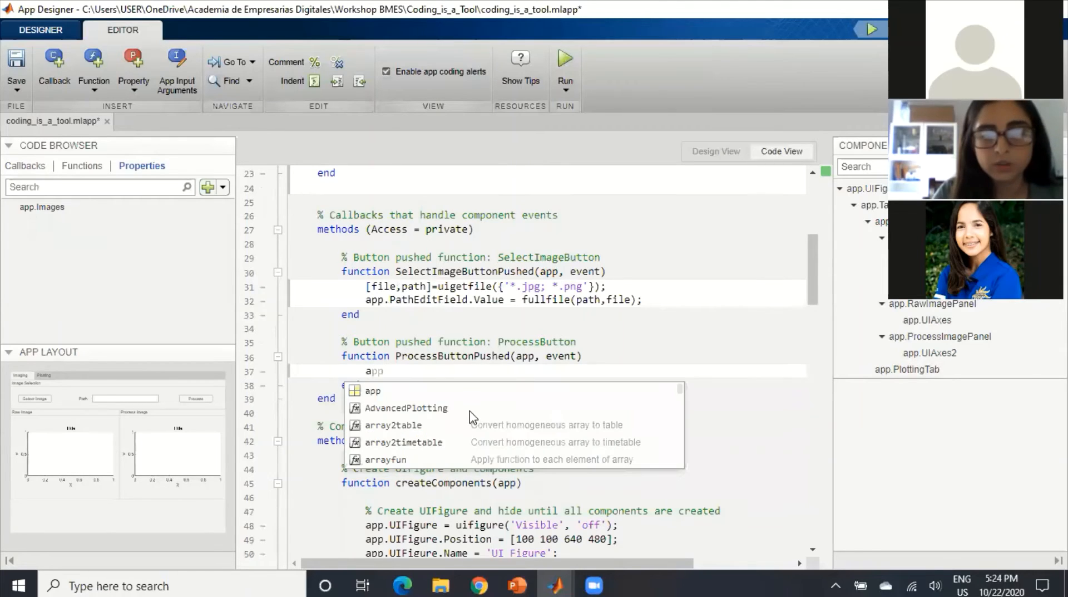
{"action": "type", "text": "."}
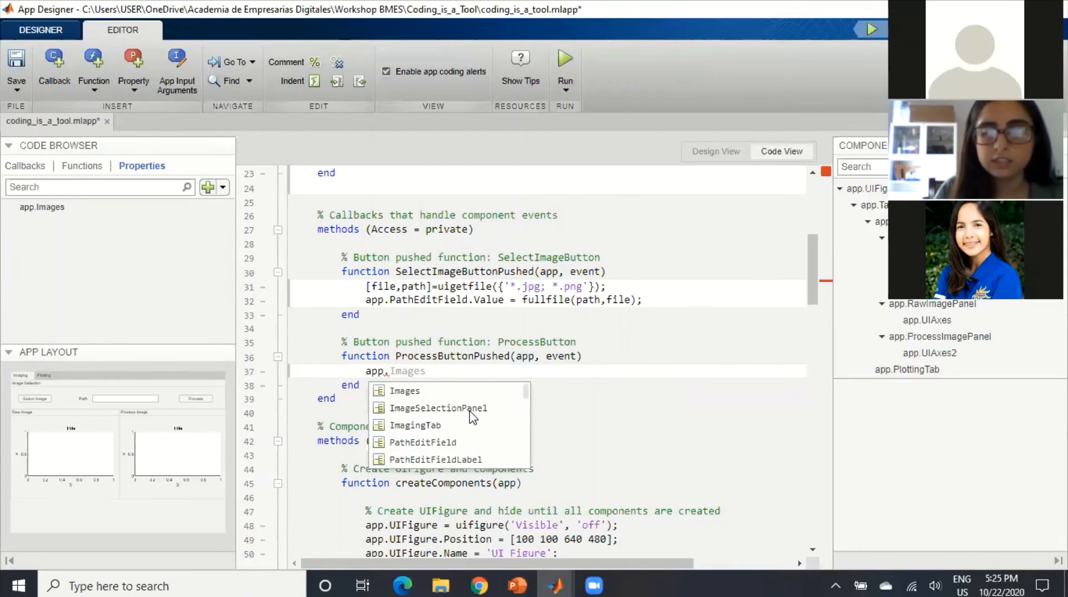
{"action": "key", "text": "Tab"}
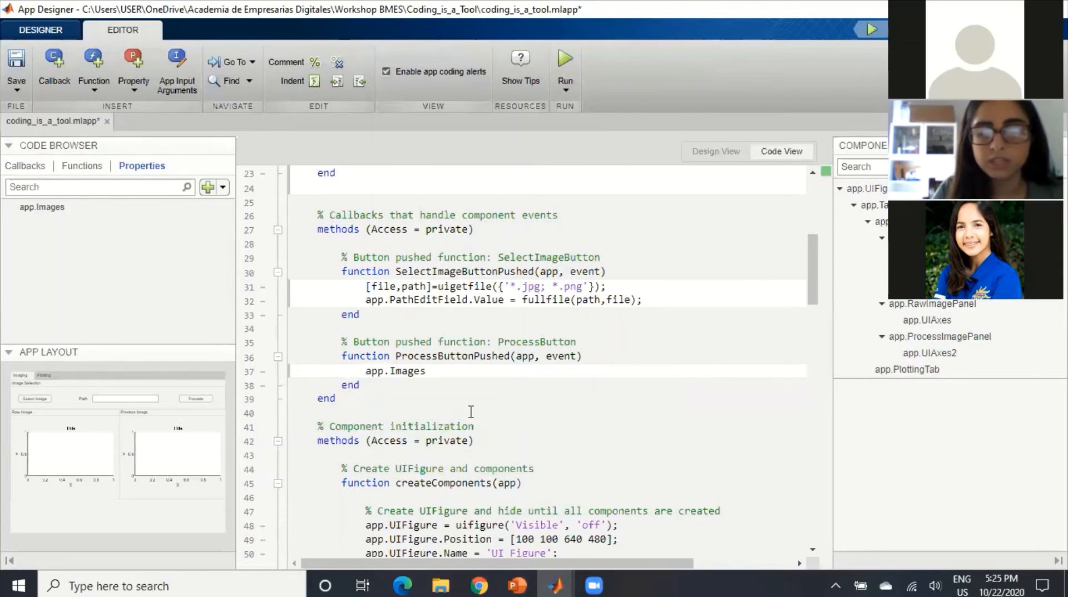
{"action": "type", "text": "."}
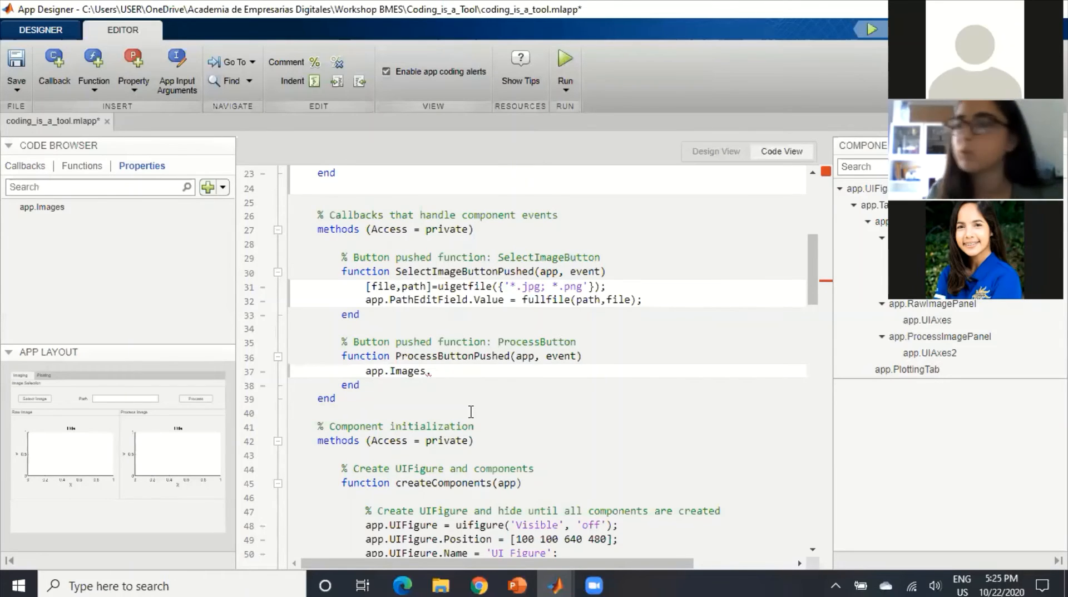
{"action": "type", "text": "raw"}
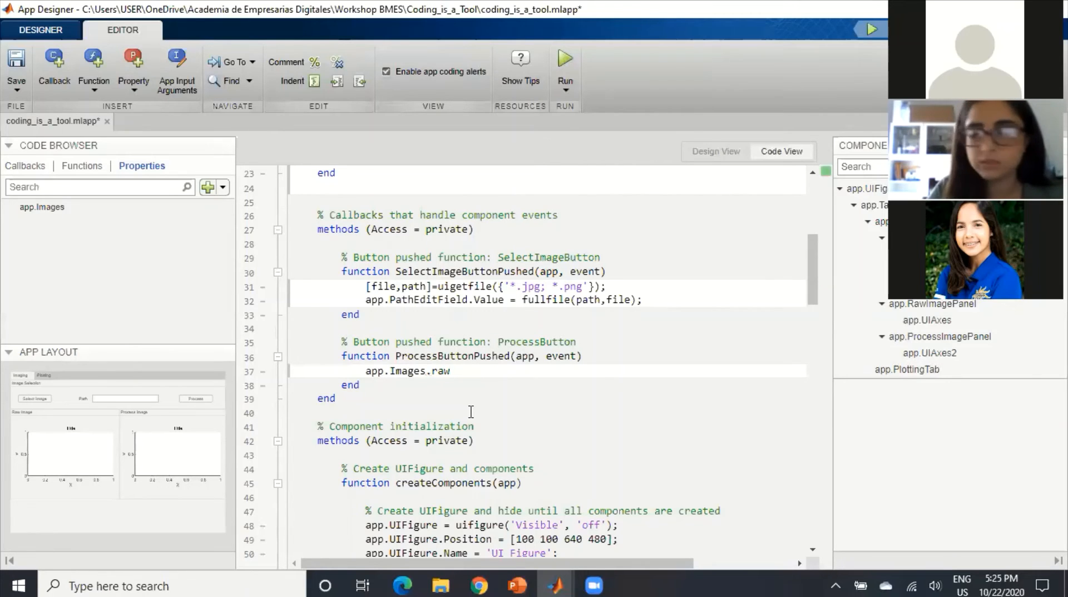
{"action": "type", "text": "Image"}
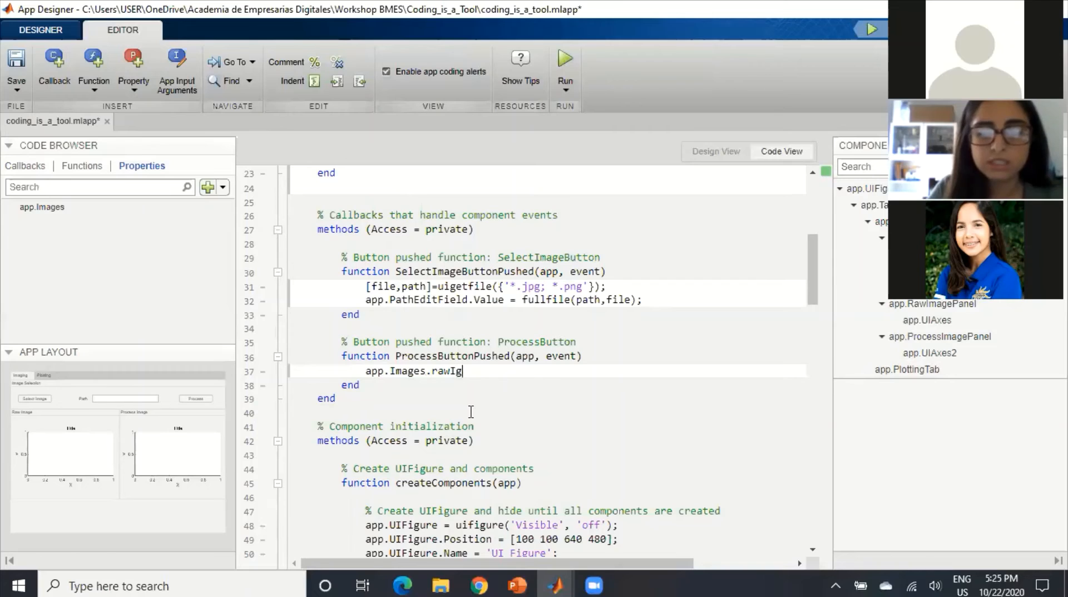
{"action": "key", "text": "BackSpace"}
{"action": "key", "text": "BackSpace"}
{"action": "key", "text": "BackSpace"}
{"action": "key", "text": "BackSpace"}
{"action": "type", "text": "mage"}
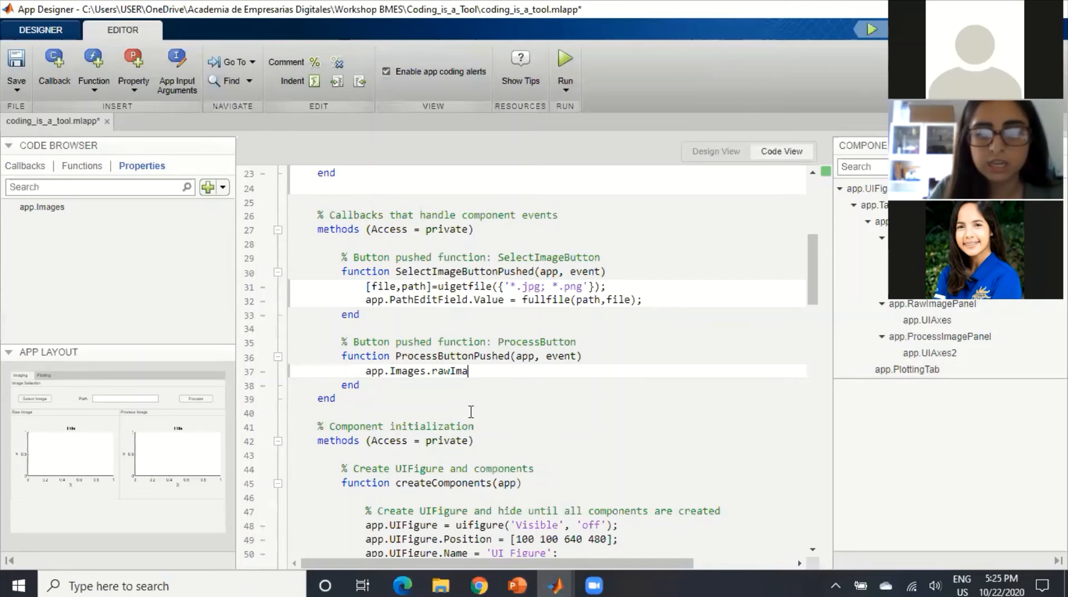
{"action": "type", "text": " ="}
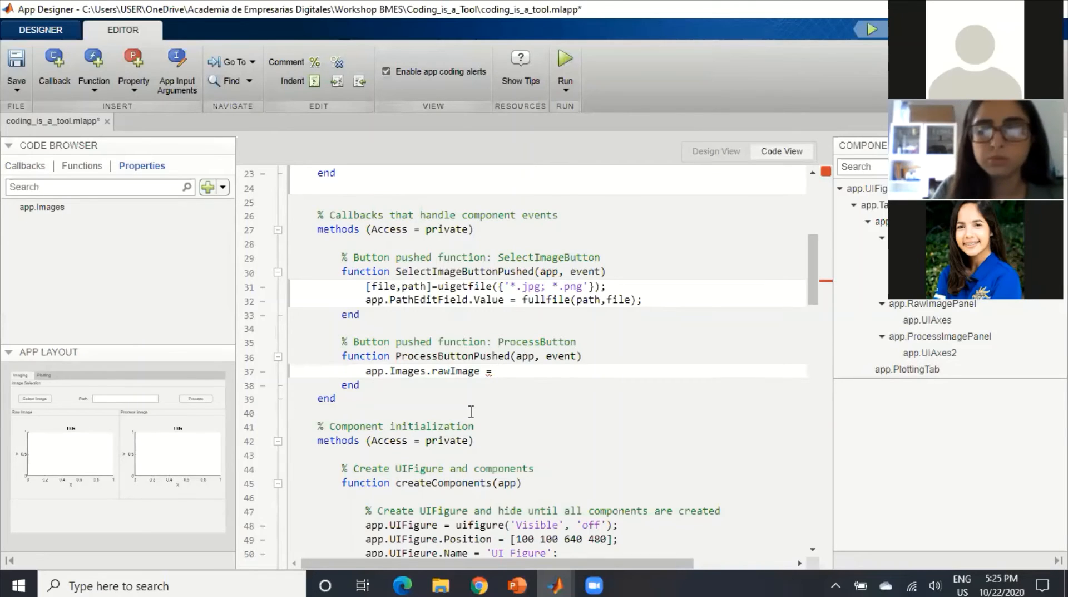
Complete the app.Images.rawImage assignment with an empty imread() call ending in a semicolon
{"action": "type", "text": "imre"}
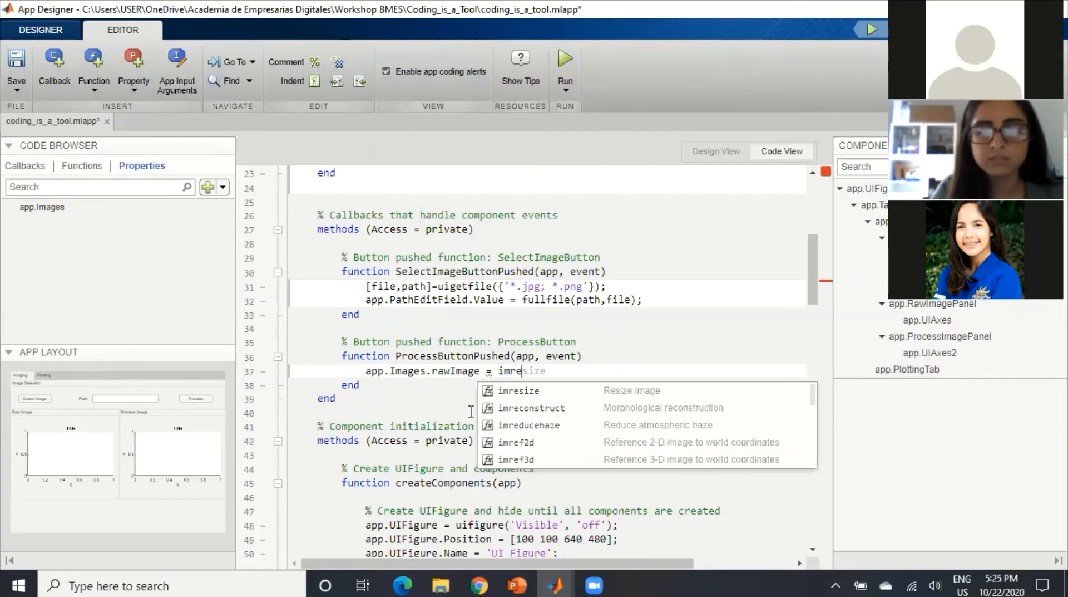
{"action": "type", "text": "a"}
{"action": "type", "text": "d"}
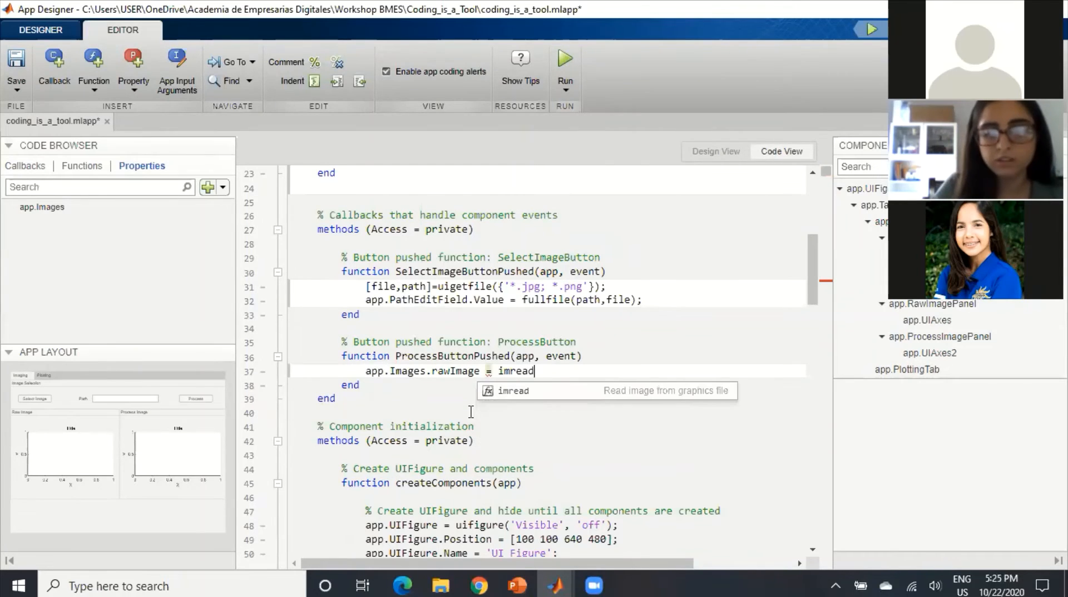
{"action": "type", "text": "();"}
{"action": "key", "text": "Left"}
{"action": "key", "text": "Left"}
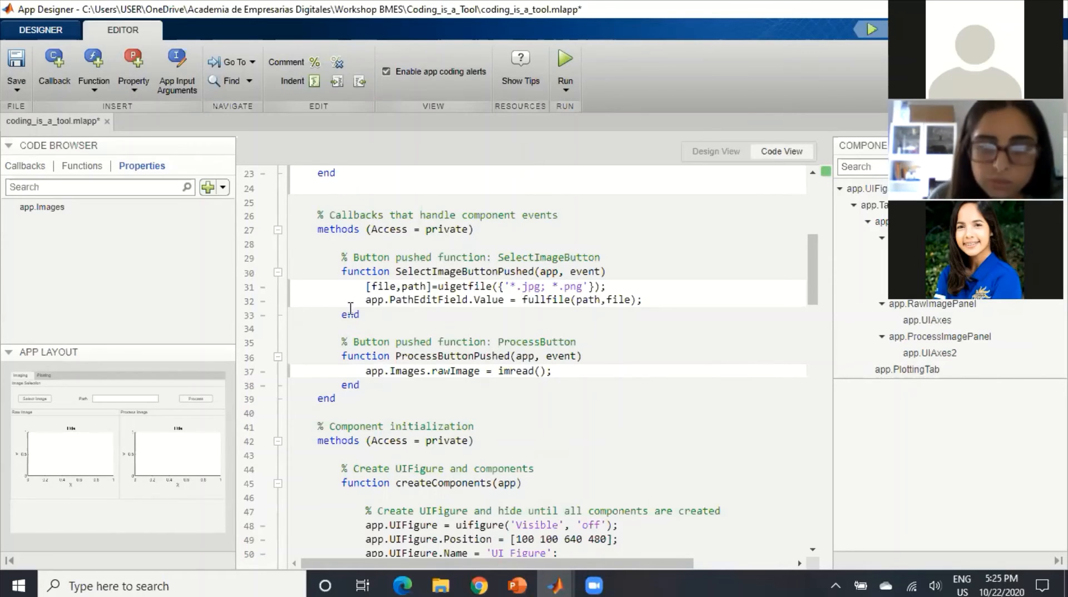
Copy app.PathEditField.Value from the SelectImageButtonPushed function and insert it as the argument of imread
{"action": "left_click_drag", "start_coordinate": [366, 299], "coordinate": [505, 300]}
{"action": "key", "text": "ctrl+c"}
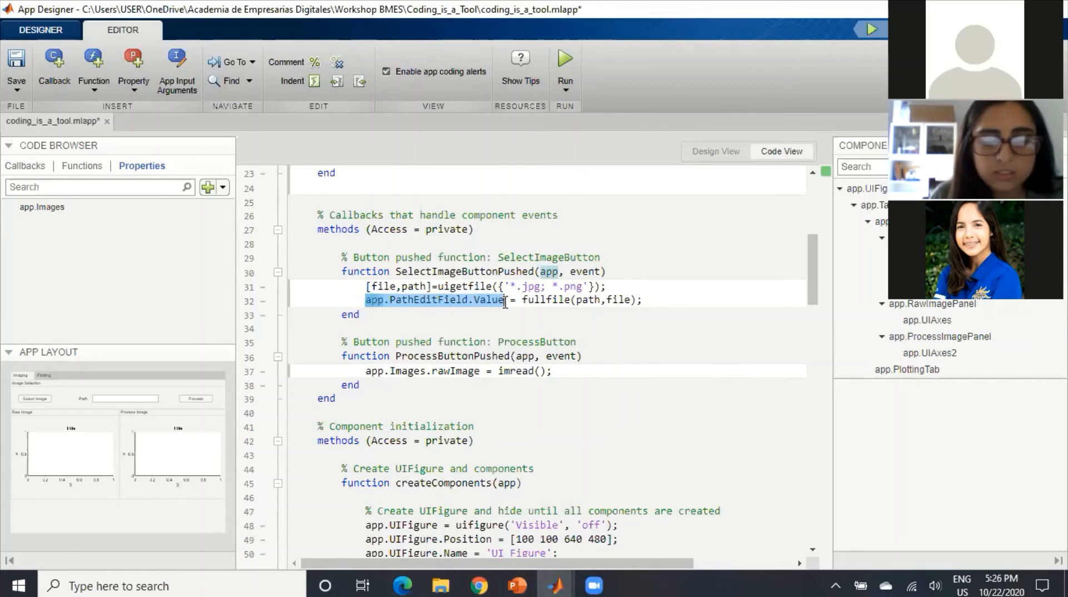
{"action": "left_click", "coordinate": [545, 370]}
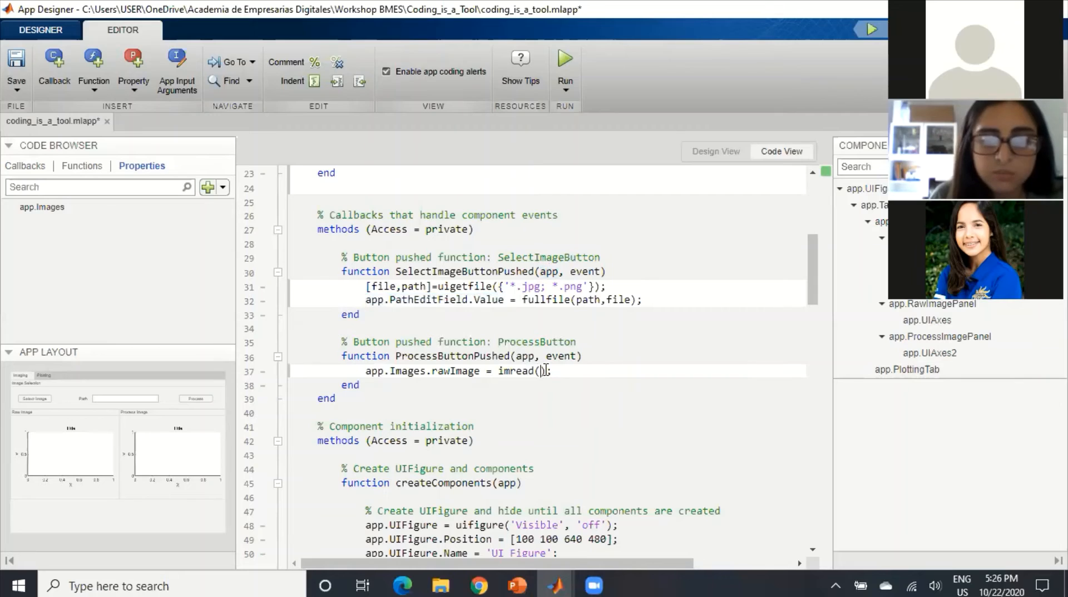
{"action": "key", "text": "ctrl+v"}
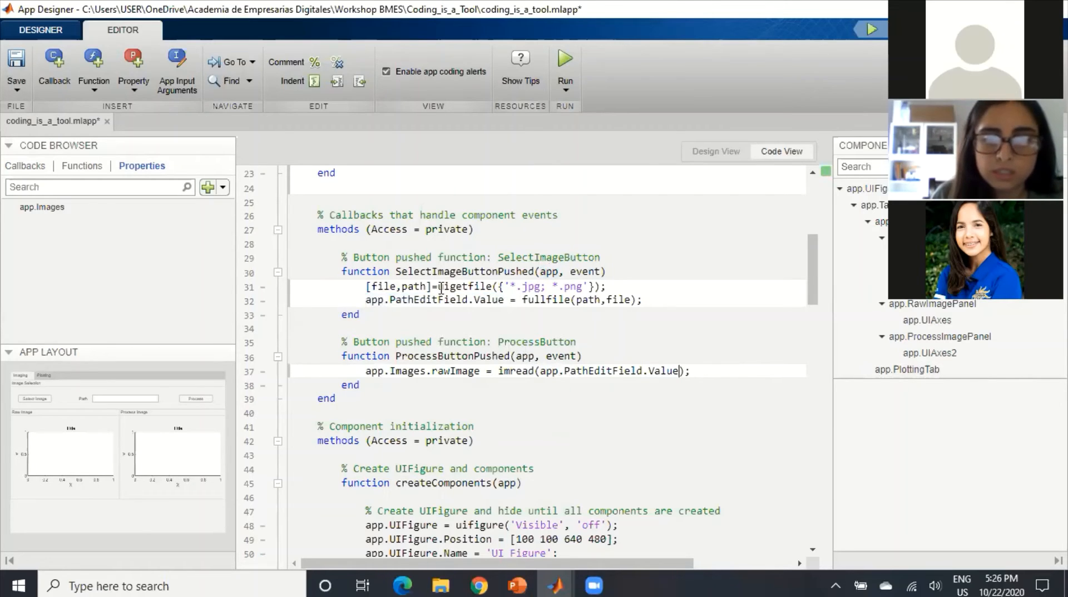
{"action": "left_click_drag", "start_coordinate": [438, 286], "coordinate": [617, 284]}
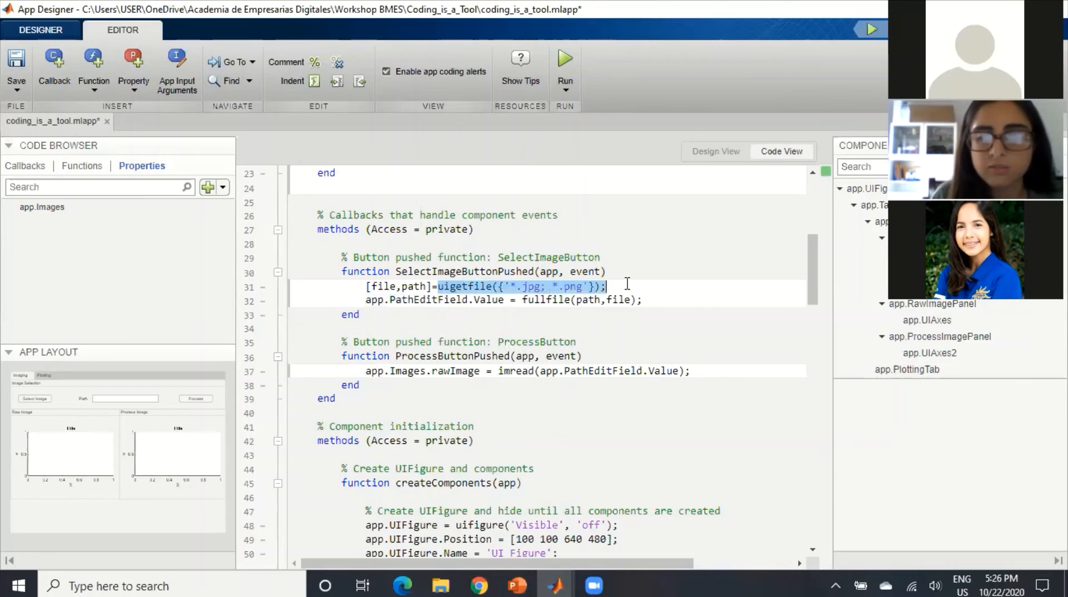
Add an empty imshow(); call on a new line below the imread statement in ProcessButtonPushed
{"action": "left_click", "coordinate": [709, 374]}
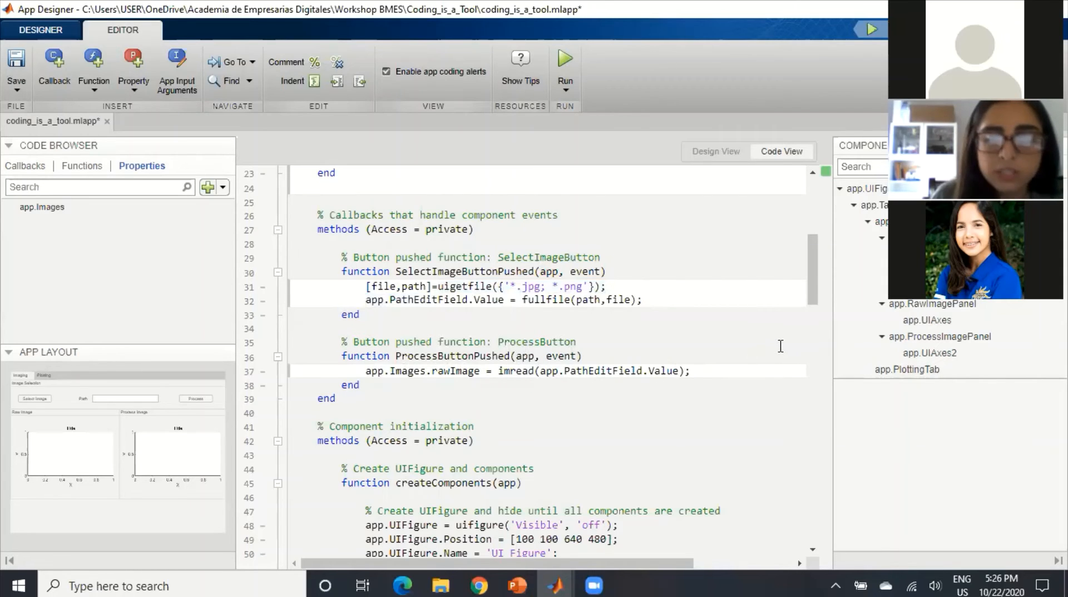
{"action": "key", "text": "Return"}
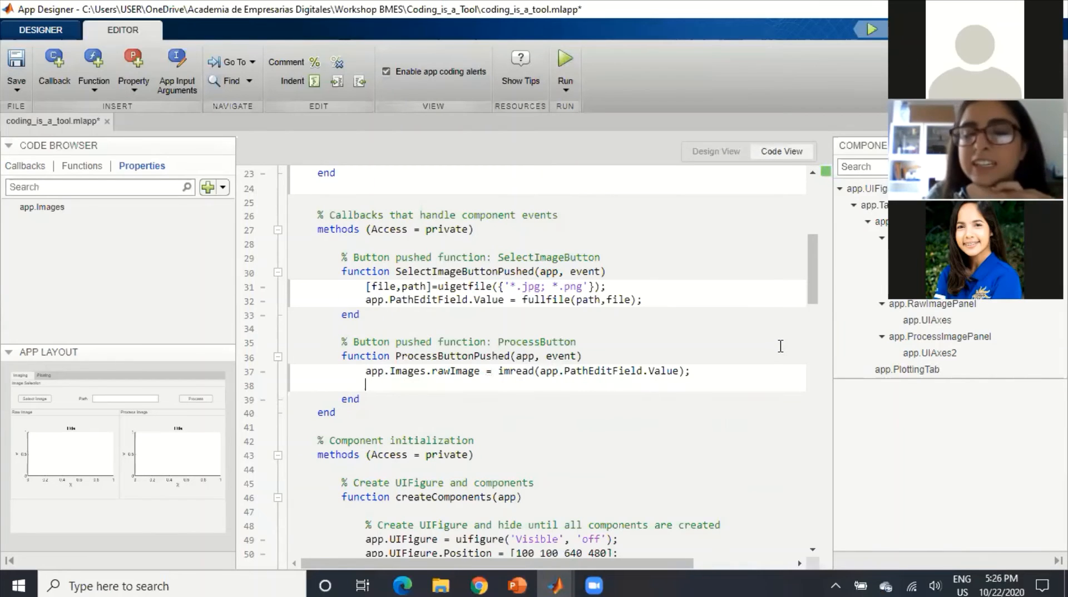
{"action": "type", "text": "imshow"}
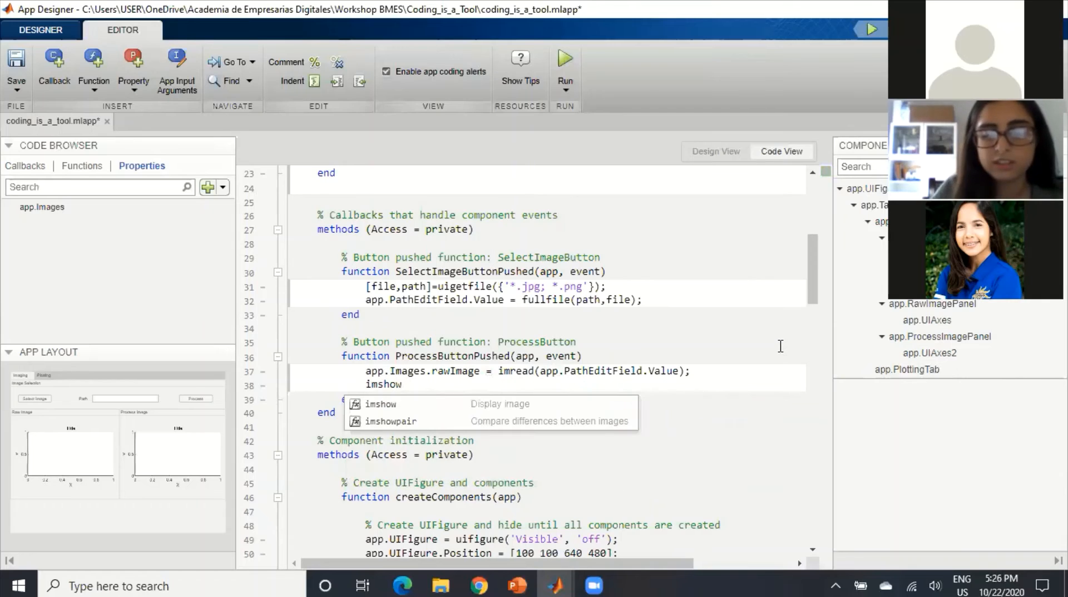
{"action": "type", "text": "()"}
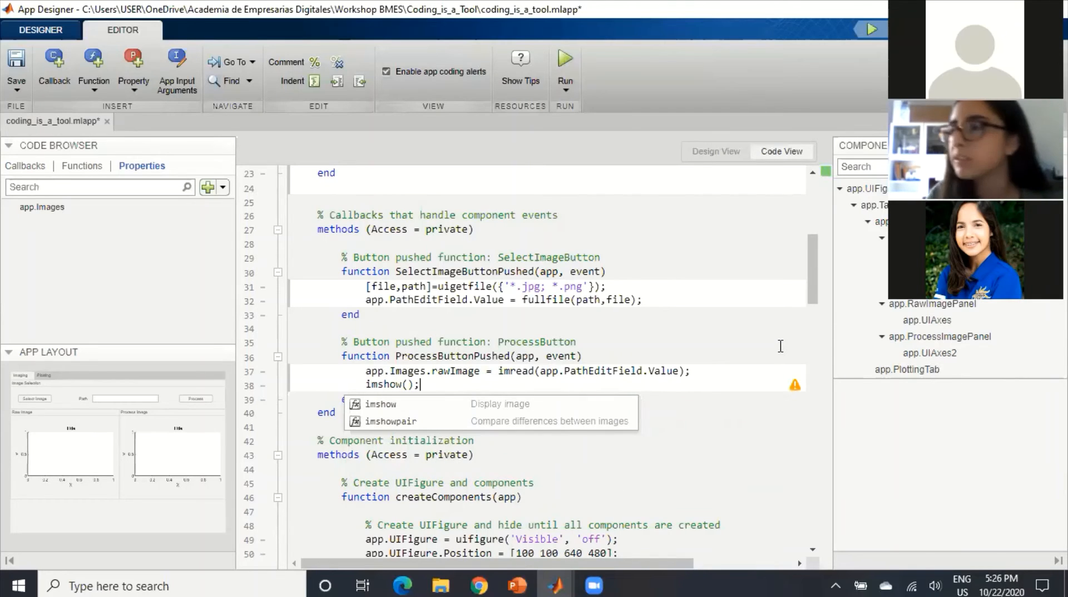
{"action": "type", "text": ";"}
{"action": "key", "text": "Left"}
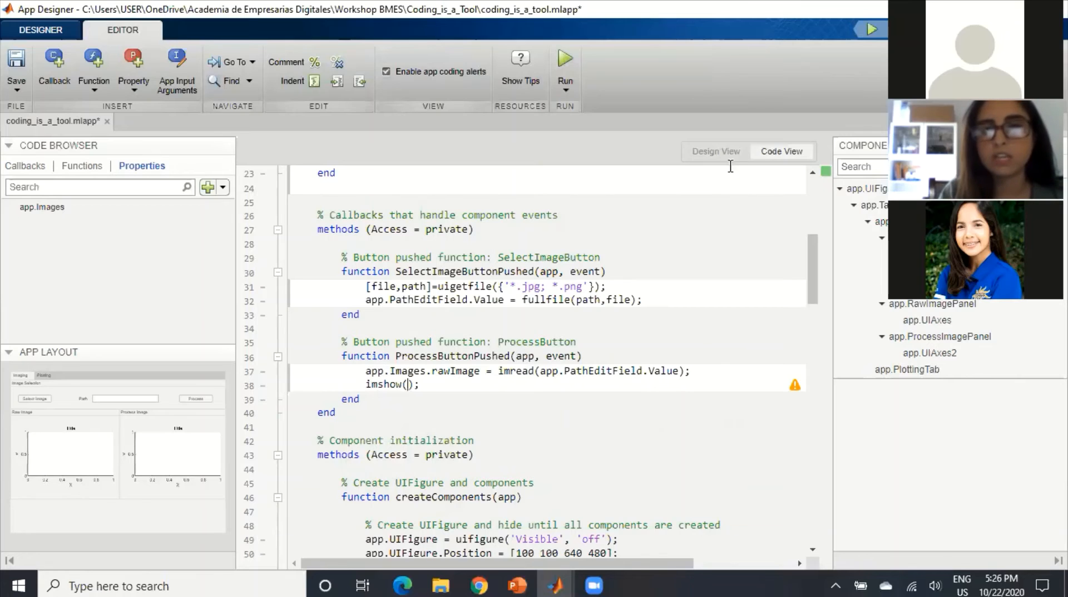
Identify the component name of the Raw Image panel's axes in the design, and enter app.UIAxes as the imshow argument
{"action": "left_click", "coordinate": [706, 159]}
{"action": "left_click", "coordinate": [370, 314]}
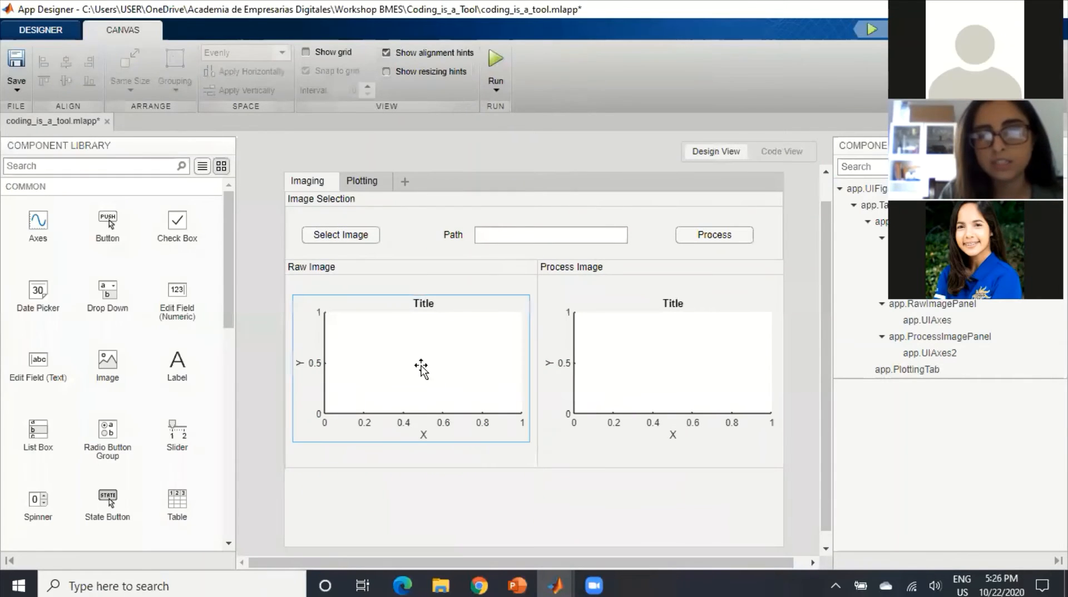
{"action": "left_click", "coordinate": [409, 349]}
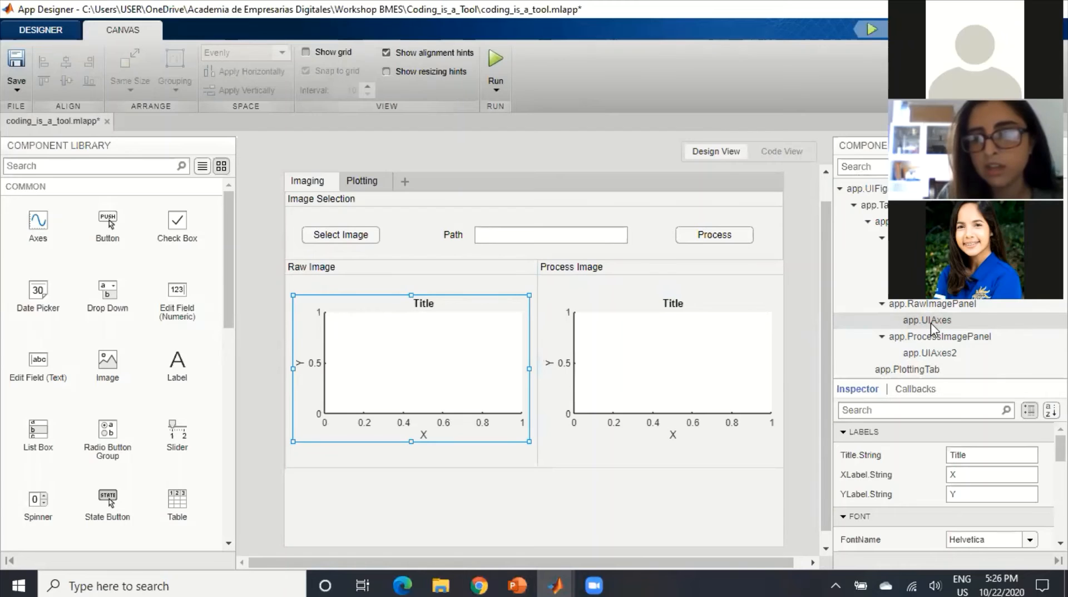
{"action": "left_click", "coordinate": [780, 155]}
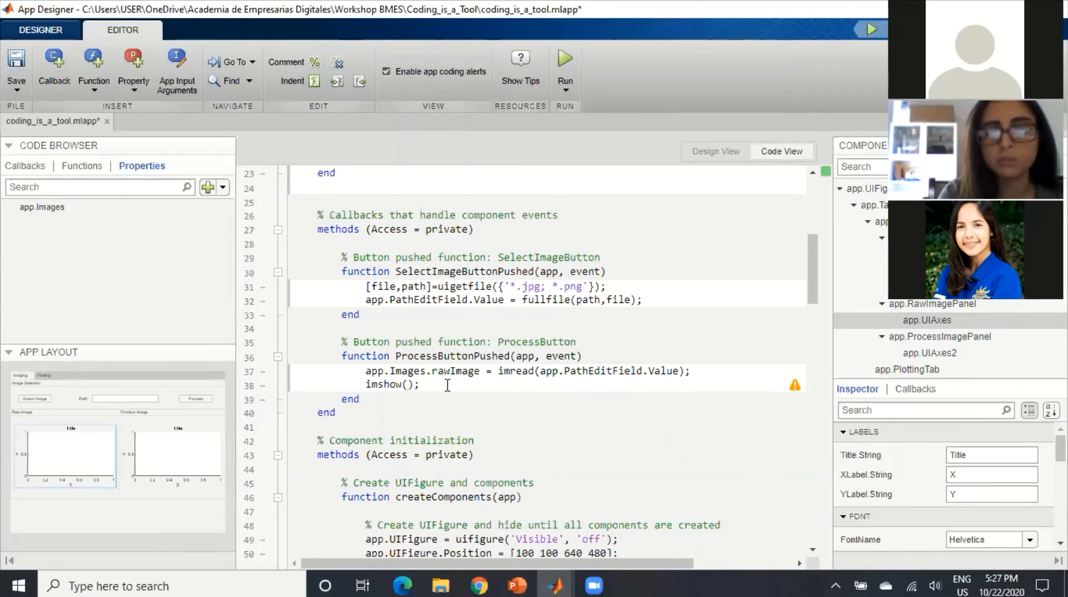
{"action": "type", "text": "a"}
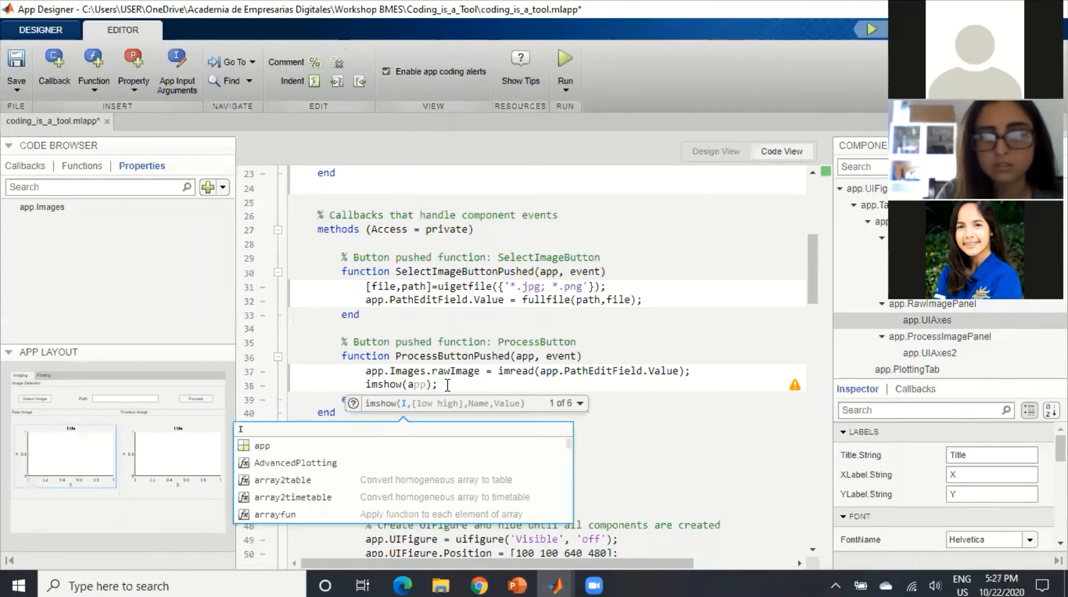
{"action": "type", "text": "pp."}
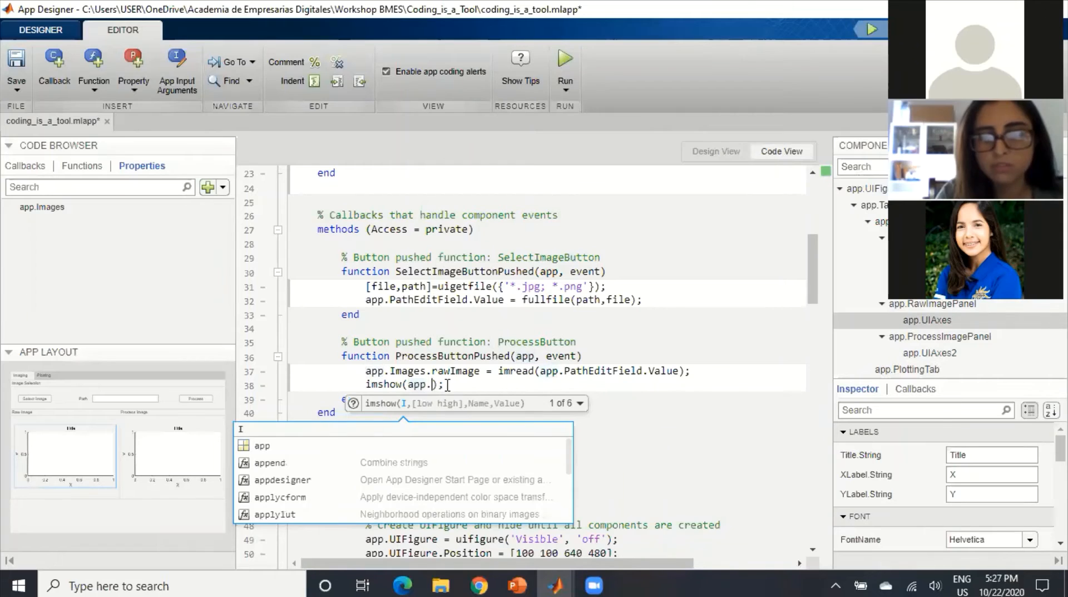
{"action": "type", "text": "UI"}
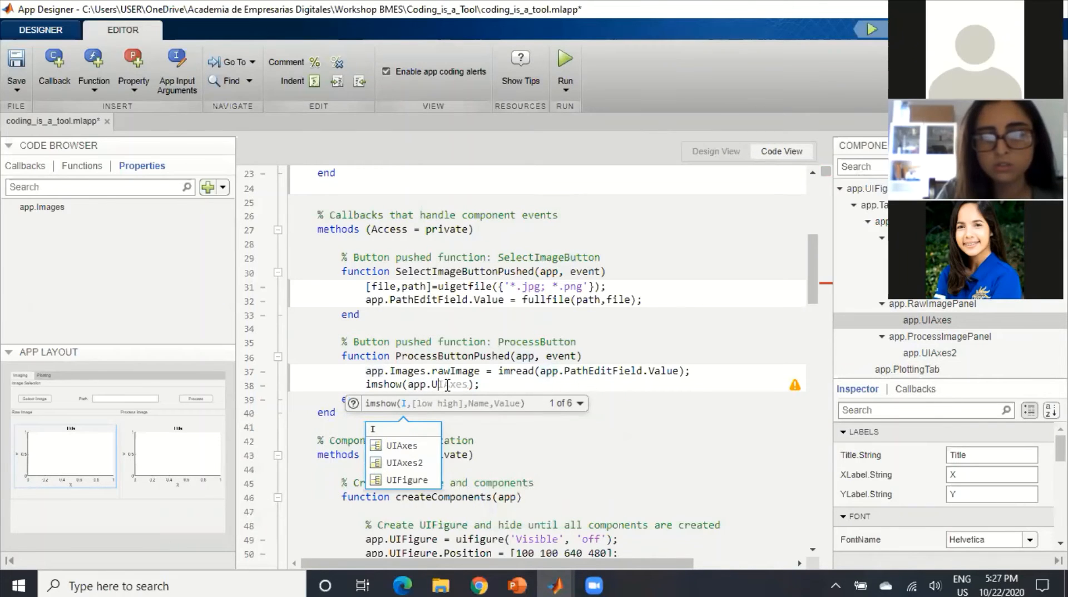
{"action": "key", "text": "Down"}
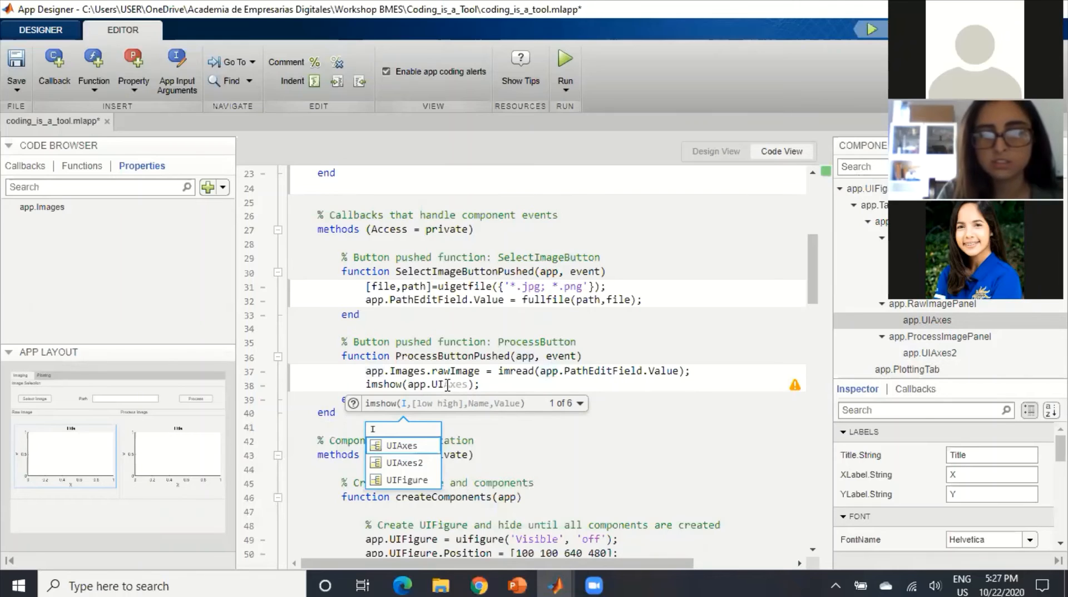
{"action": "key", "text": "Return"}
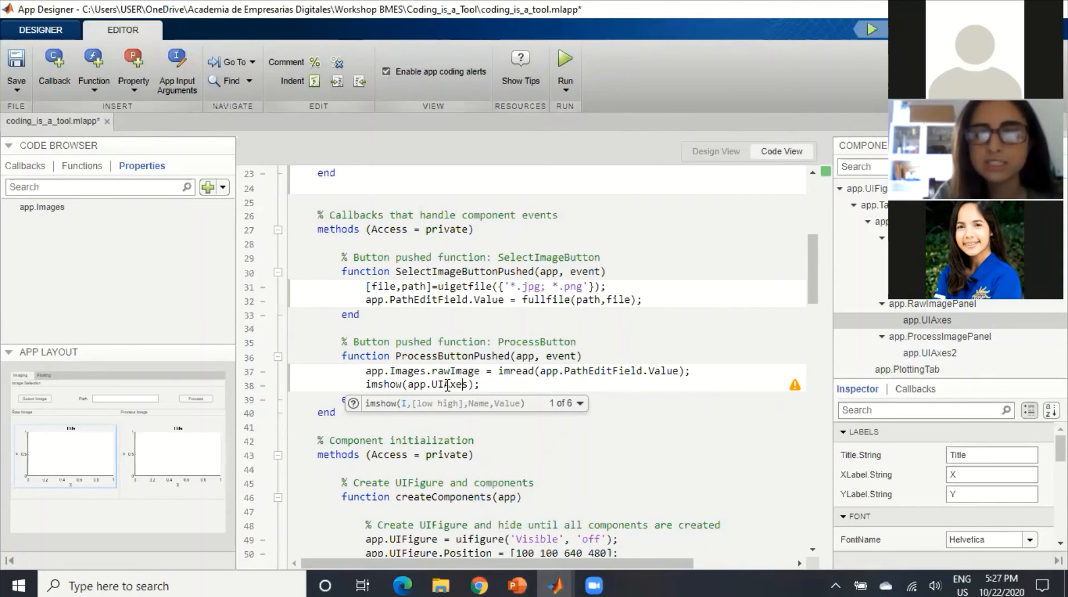
Insert a copy of app.Images.rawImage as the first imshow argument, ahead of app.UIAxes and separated from it by commas
{"action": "key", "text": "Left"}
{"action": "key", "text": "Left"}
{"action": "key", "text": "Left"}
{"action": "key", "text": "ctrl+space"}
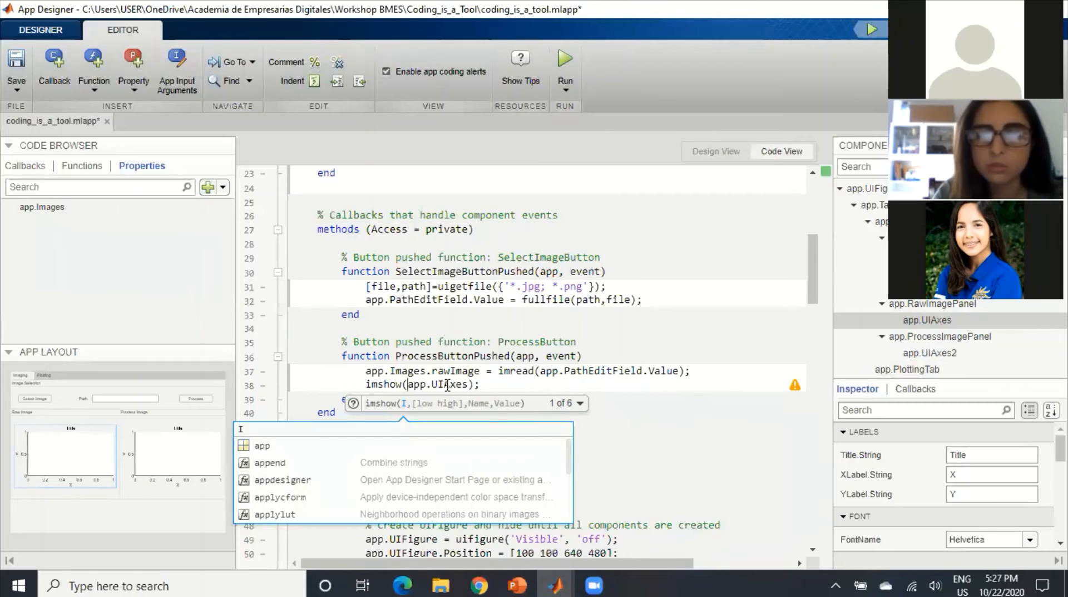
{"action": "type", "text": ","}
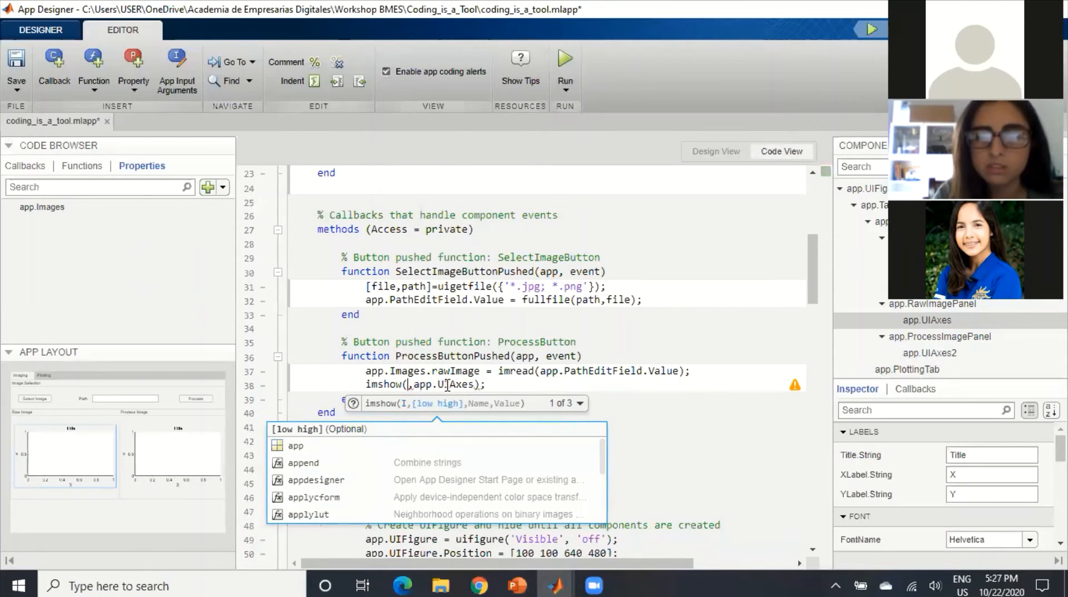
{"action": "key", "text": "Left"}
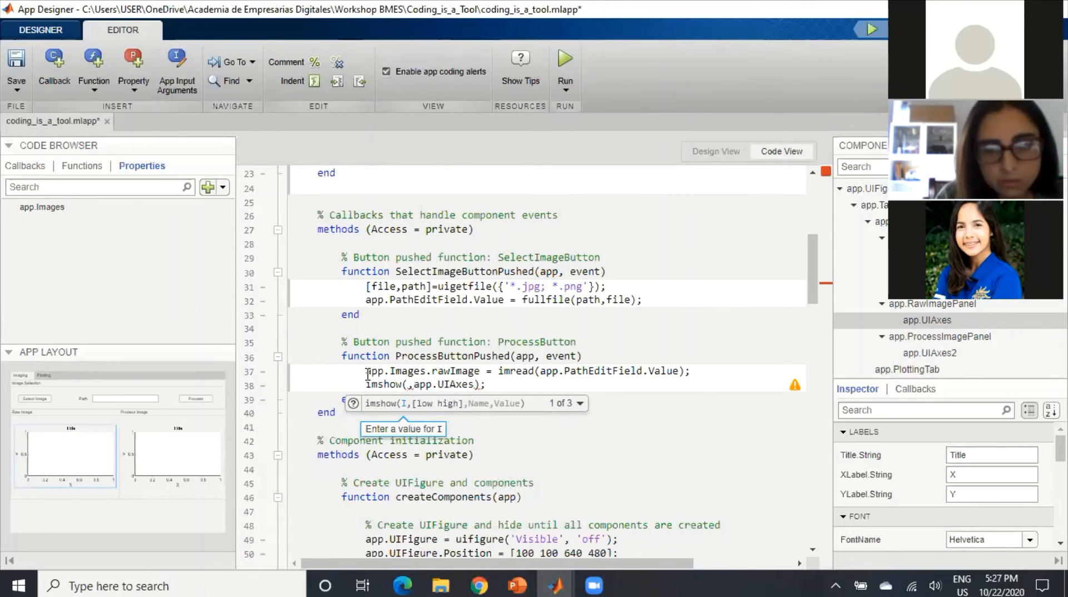
{"action": "left_click_drag", "start_coordinate": [367, 370], "coordinate": [481, 369]}
{"action": "key", "text": "ctrl+c"}
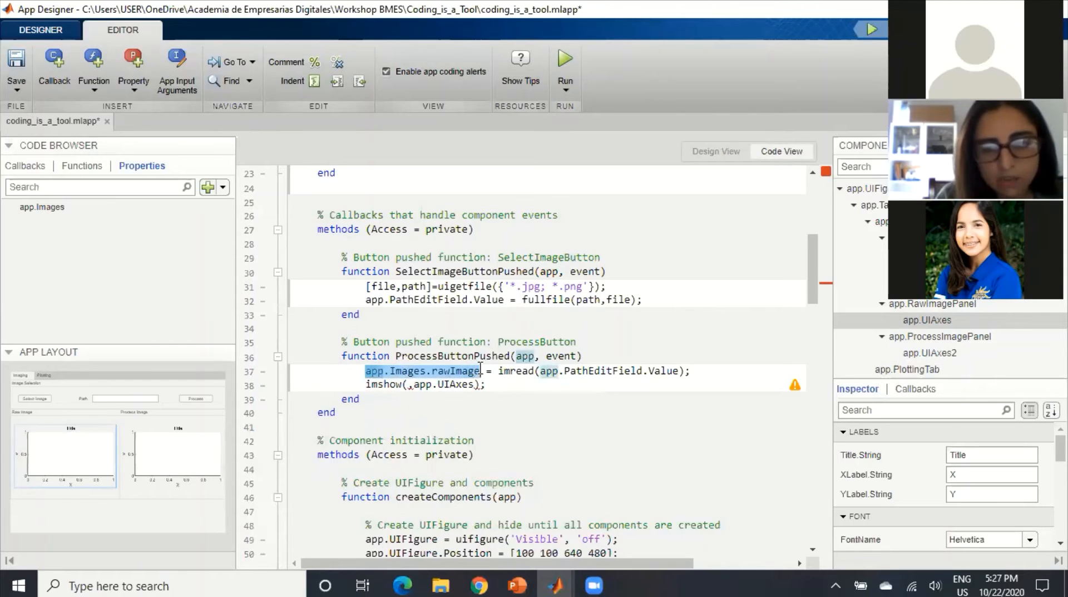
{"action": "left_click", "coordinate": [407, 384]}
{"action": "key", "text": "ctrl+v"}
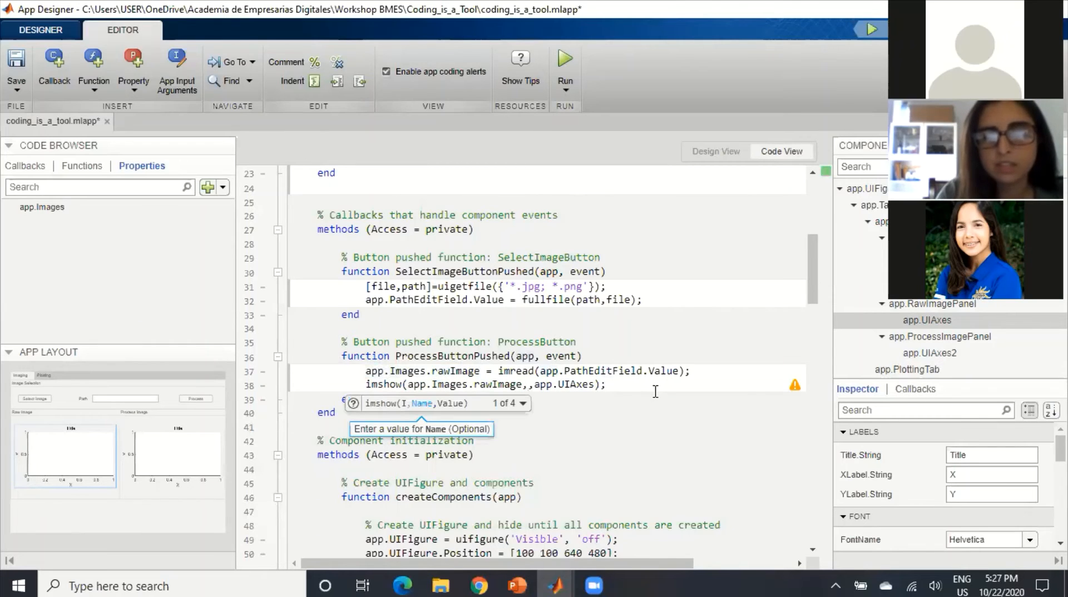
Add the 'parent' name argument between app.Images.rawImage and app.UIAxes in the imshow call
{"action": "type", "text": "'"}
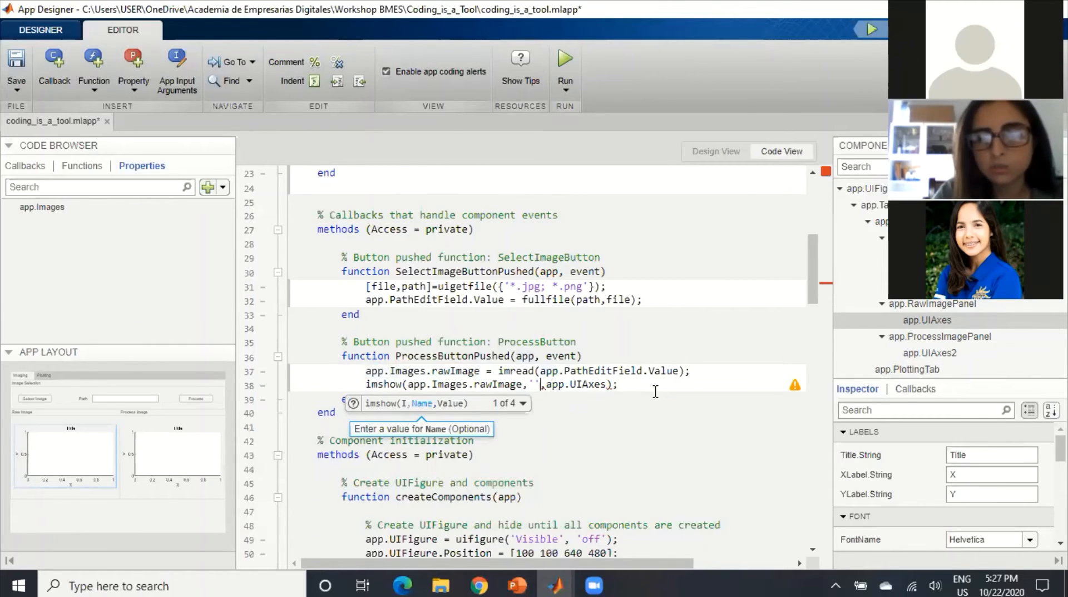
{"action": "type", "text": "PARE"}
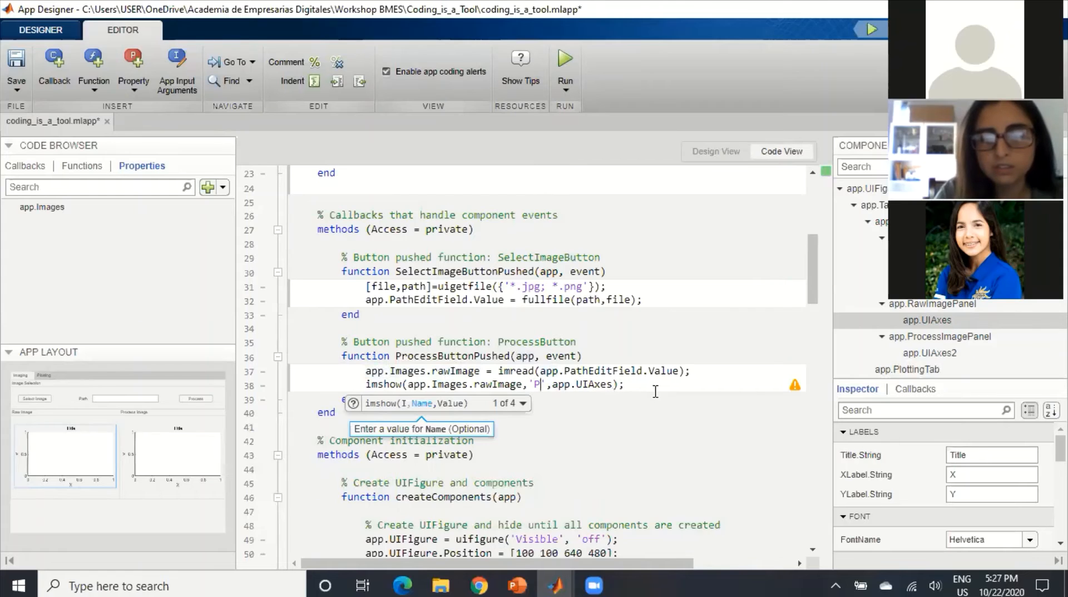
{"action": "key", "text": "BackSpace"}
{"action": "key", "text": "BackSpace"}
{"action": "key", "text": "BackSpace"}
{"action": "key", "text": "BackSpace"}
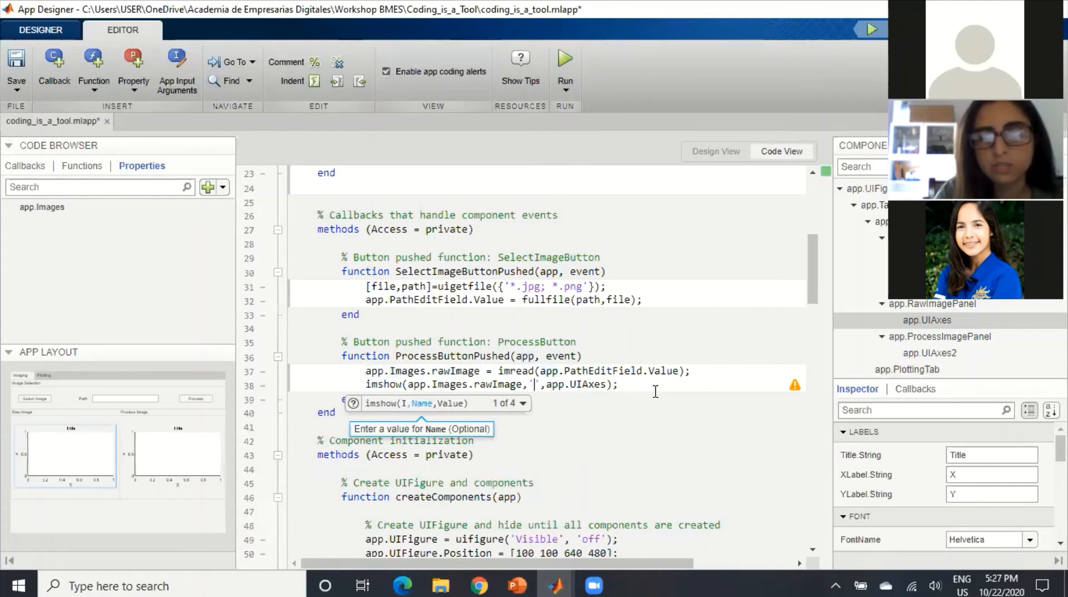
{"action": "type", "text": "parent"}
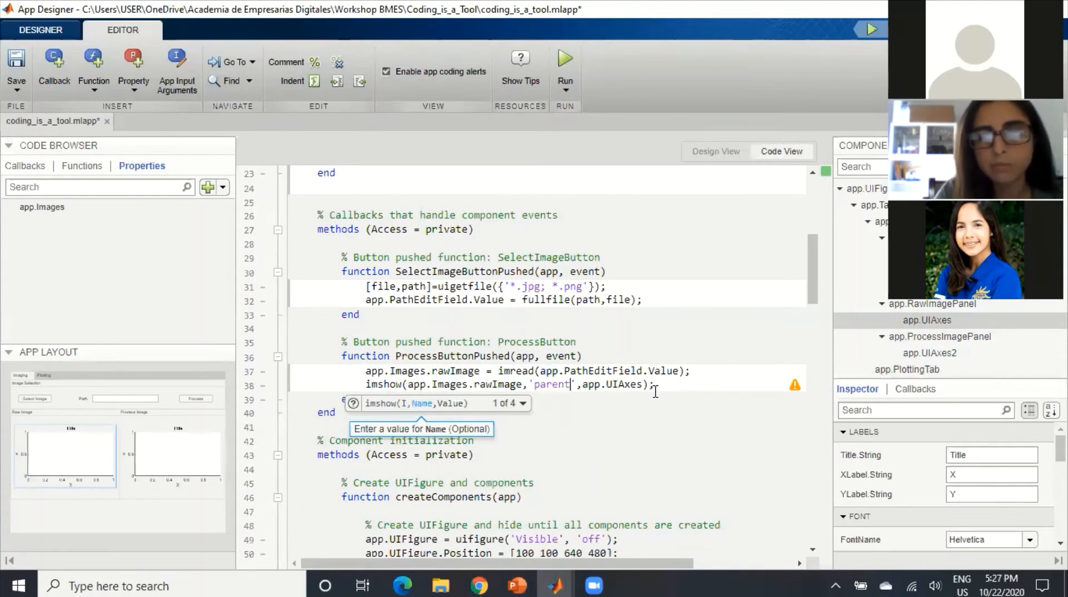
{"action": "left_click", "coordinate": [661, 389]}
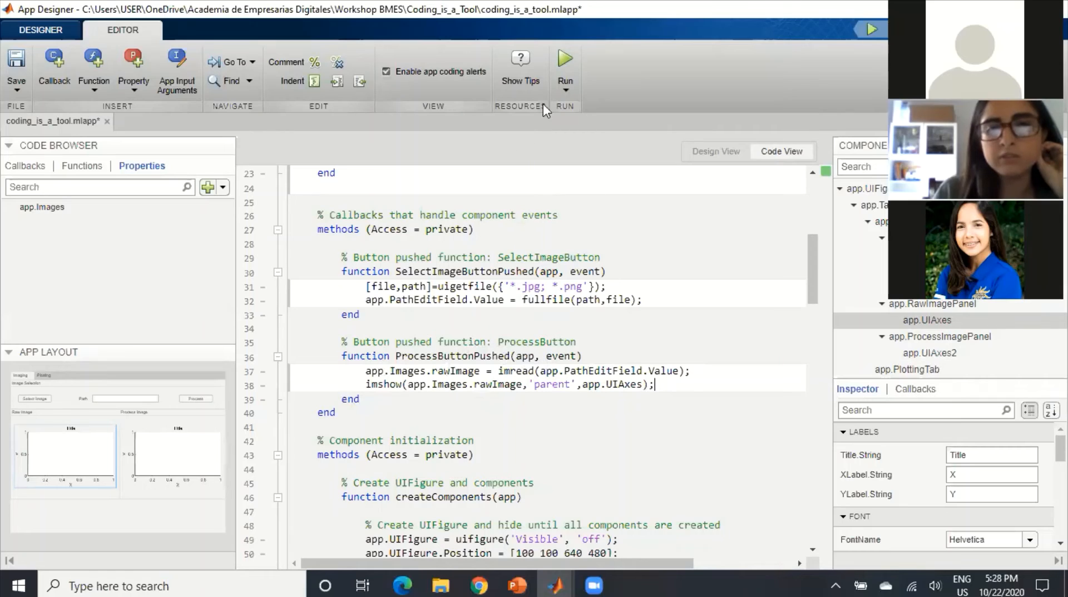
Run the app and select Histology-3.jpg as its image, bringing the running app window back to the front
{"action": "left_click", "coordinate": [563, 59]}
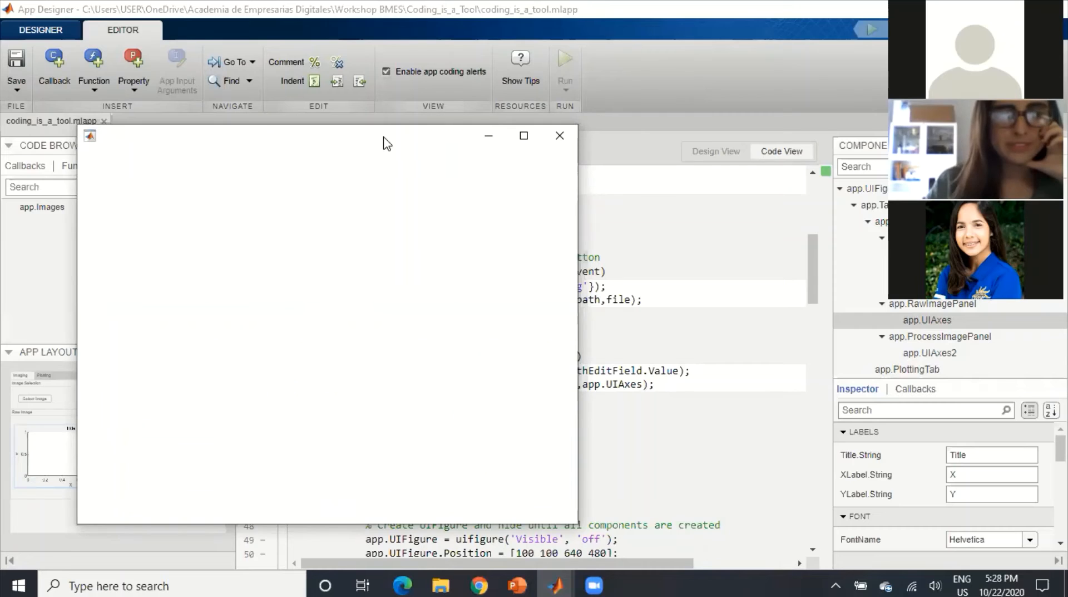
{"action": "left_click_drag", "start_coordinate": [388, 143], "coordinate": [678, 102]}
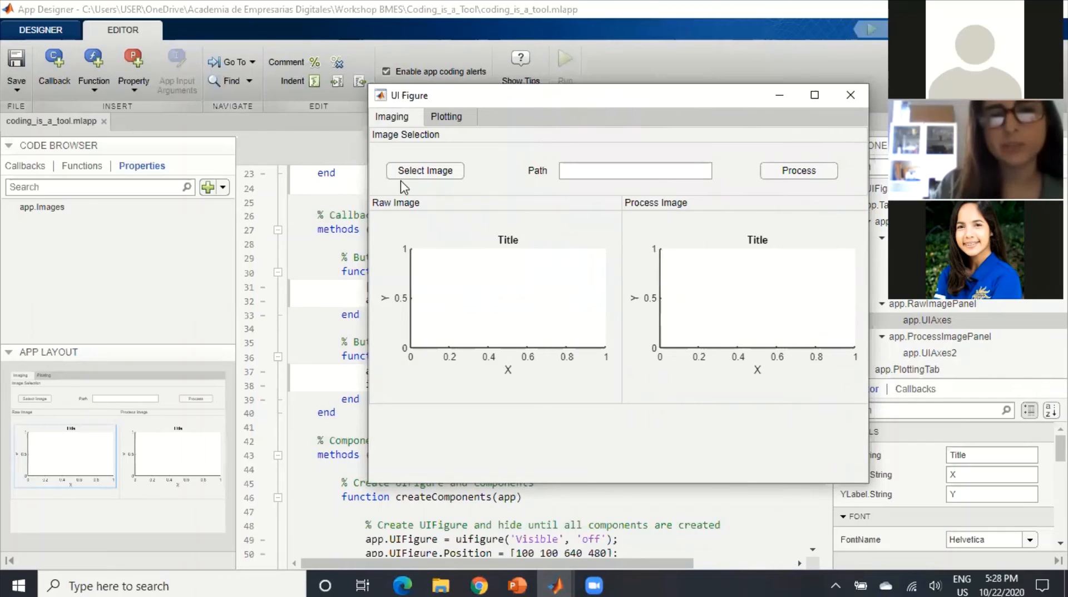
{"action": "left_click", "coordinate": [425, 172]}
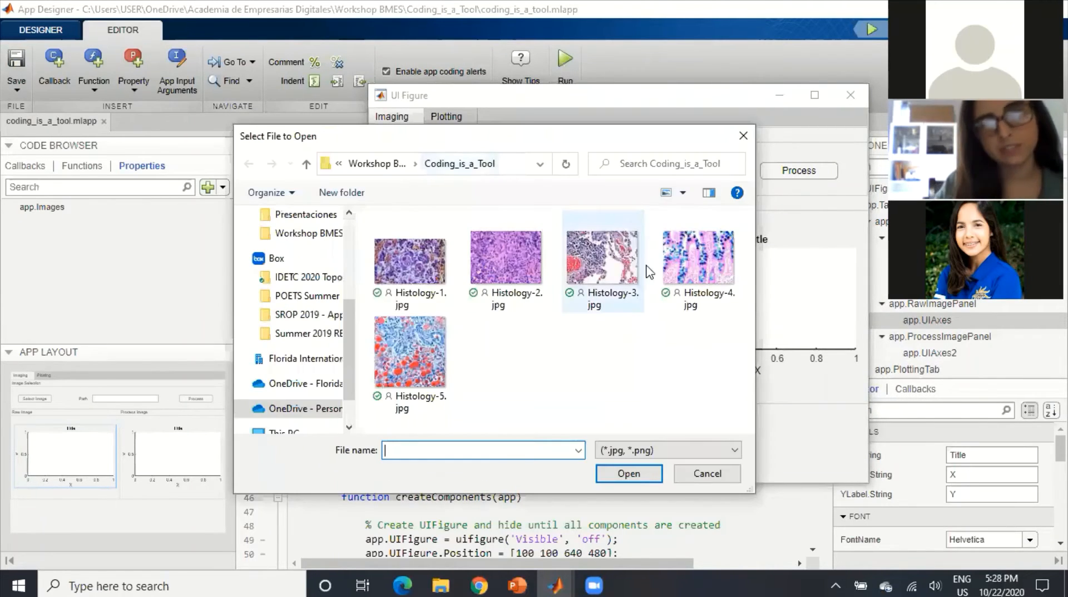
{"action": "left_click", "coordinate": [602, 261]}
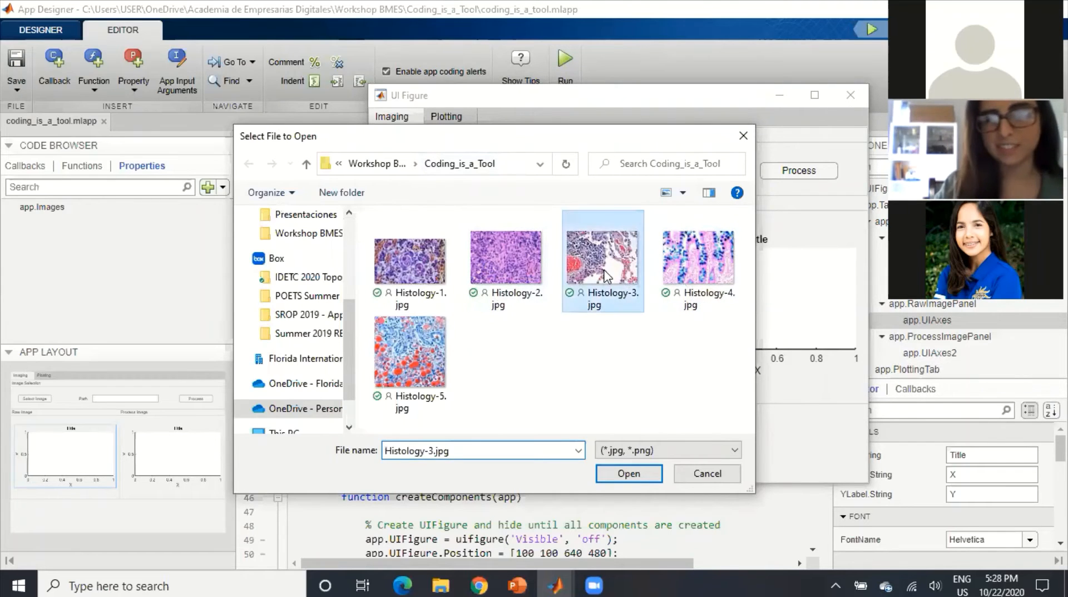
{"action": "left_click", "coordinate": [645, 474]}
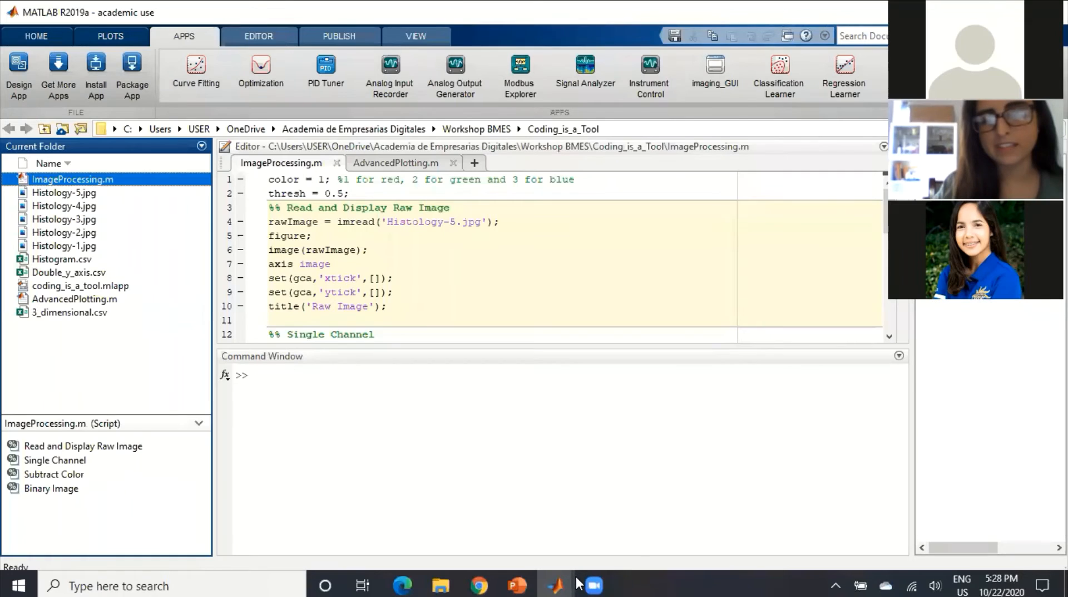
{"action": "mouse_move", "coordinate": [563, 583]}
{"action": "left_click", "coordinate": [704, 533]}
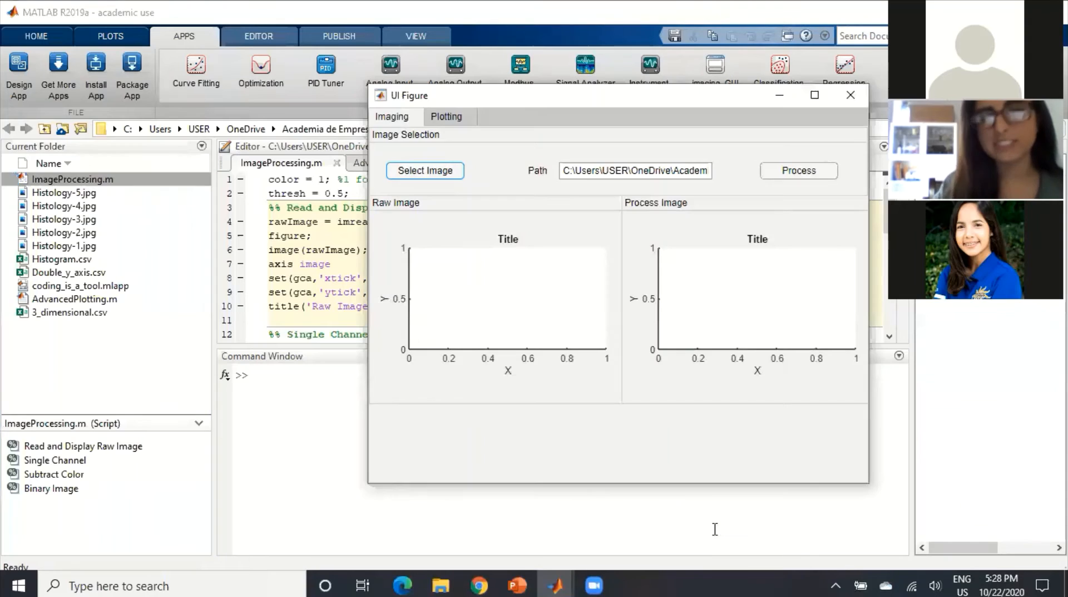
Process the selected image to check the Raw Image display, and close the running app to return to its code
{"action": "left_click", "coordinate": [802, 176]}
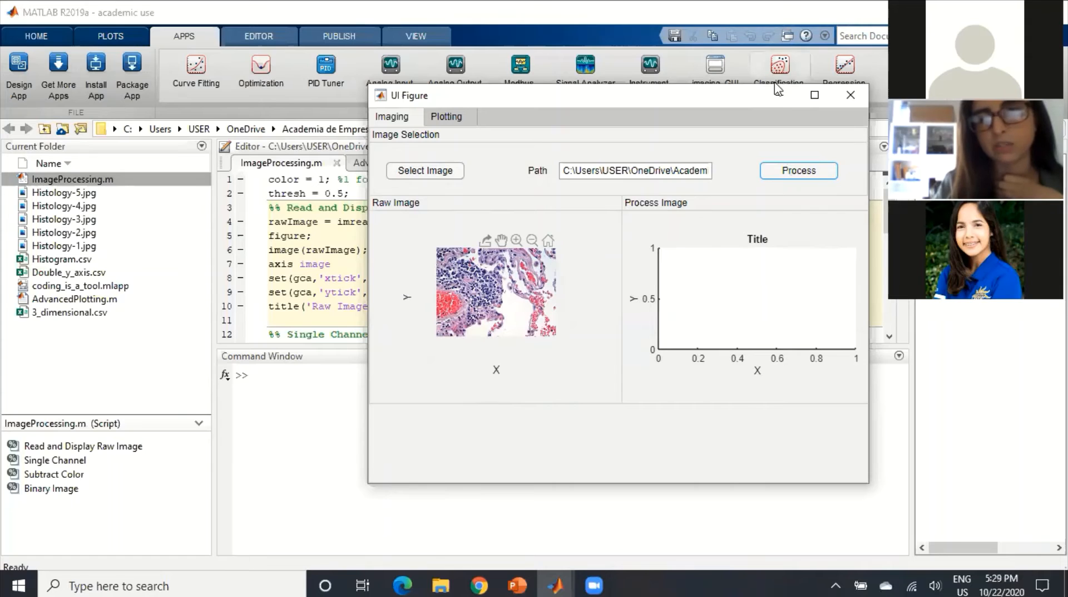
{"action": "left_click", "coordinate": [779, 99]}
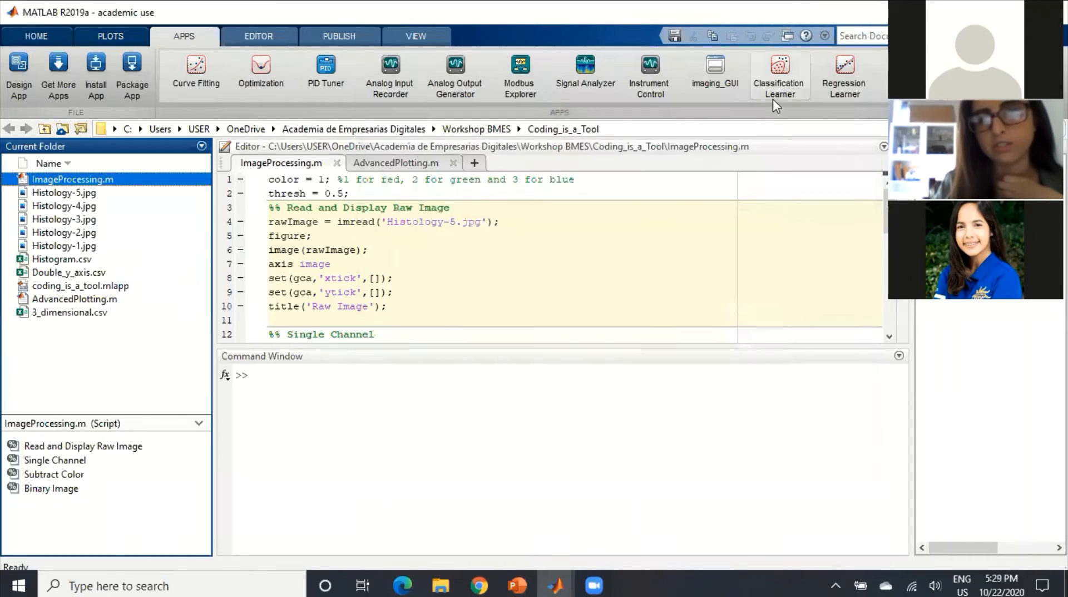
{"action": "mouse_move", "coordinate": [565, 583]}
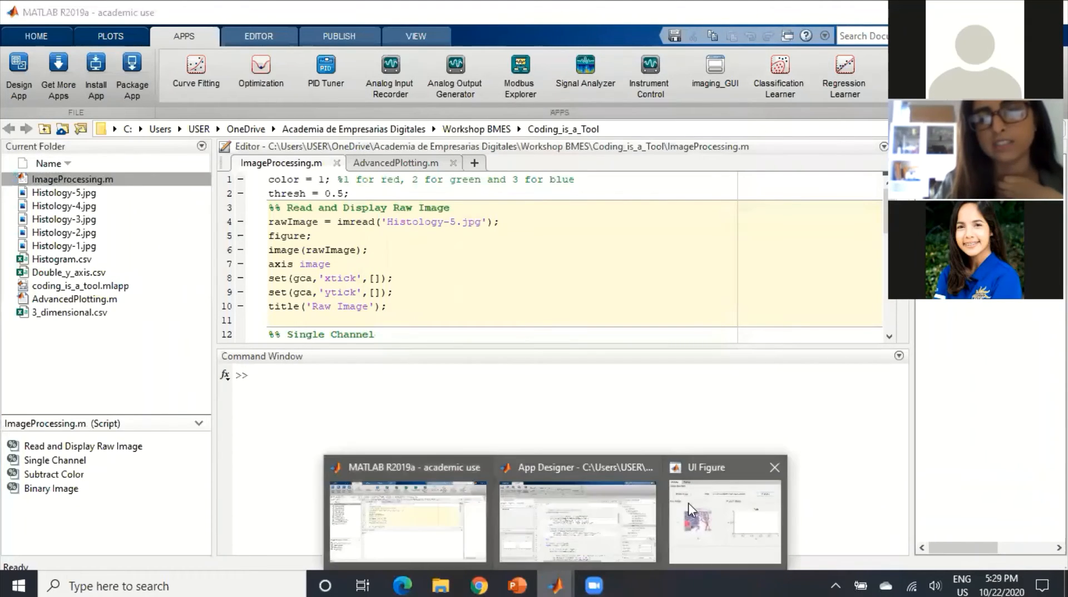
{"action": "left_click", "coordinate": [689, 502]}
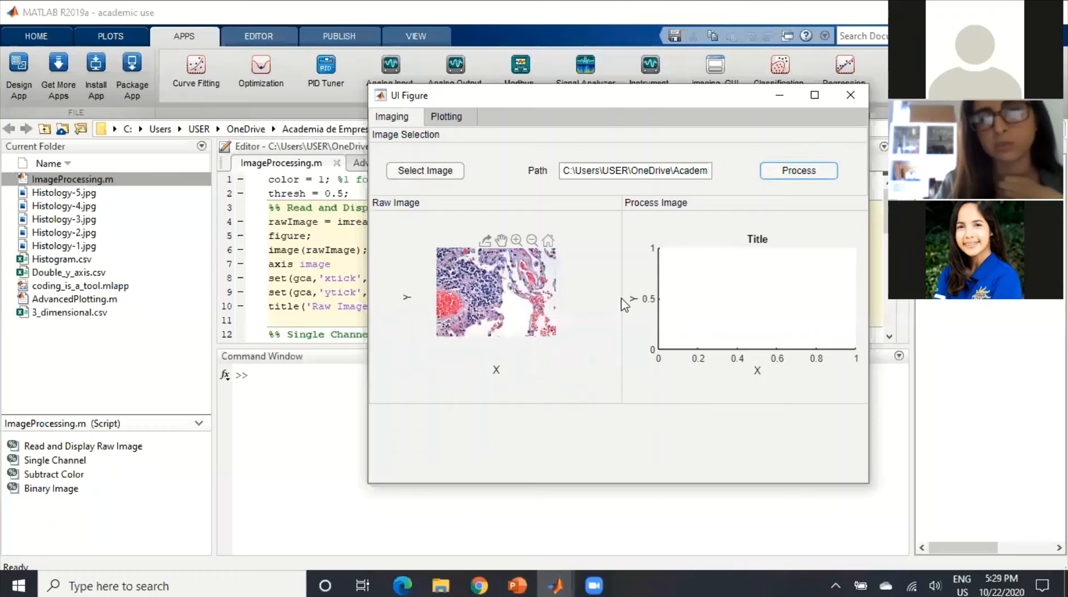
{"action": "left_click", "coordinate": [851, 106]}
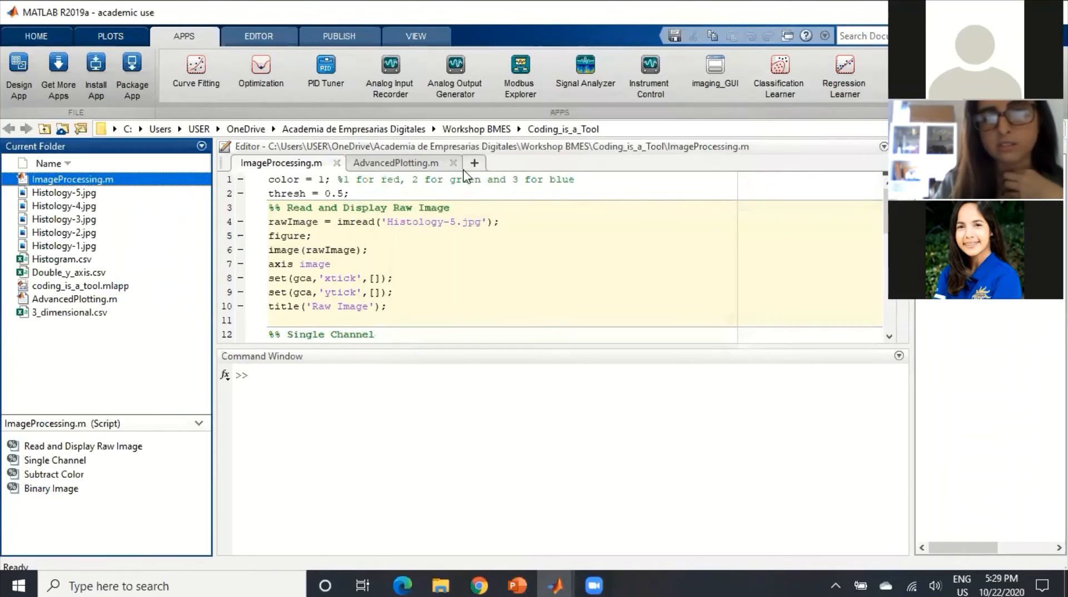
{"action": "mouse_move", "coordinate": [555, 584]}
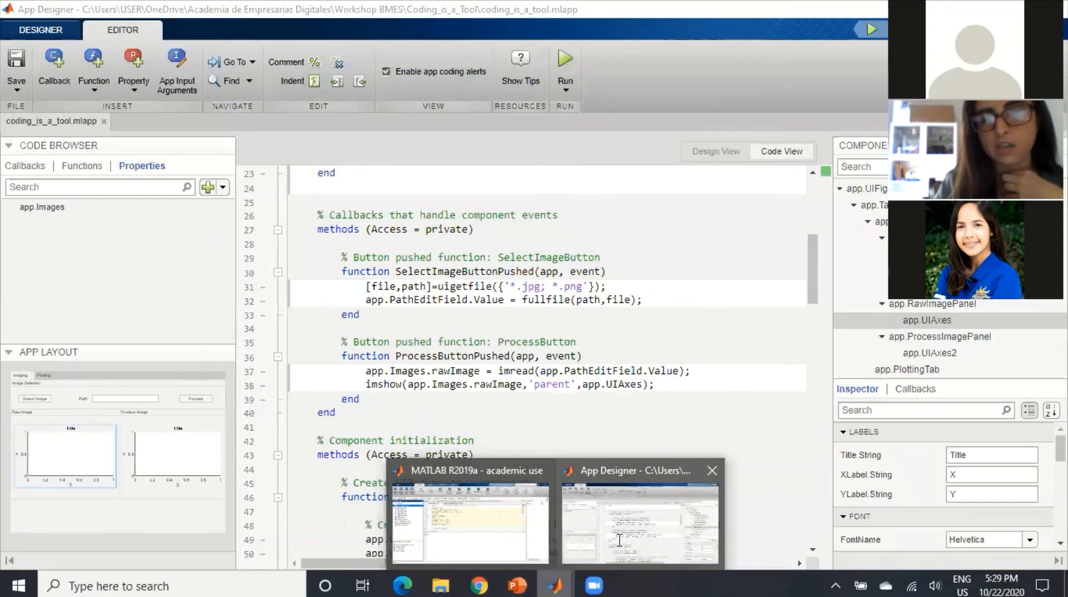
{"action": "left_click", "coordinate": [620, 540]}
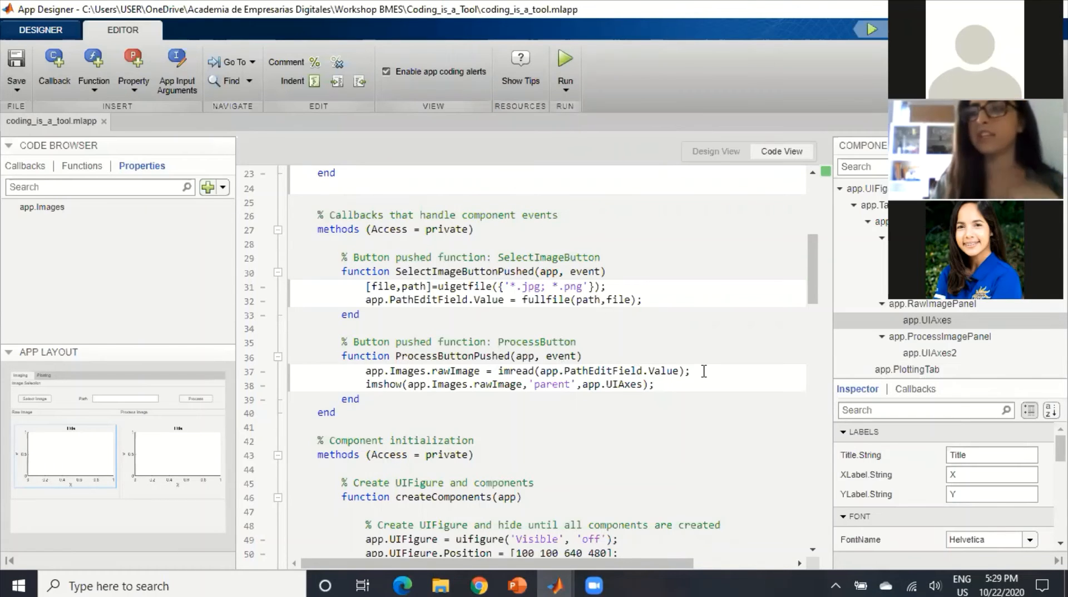
Start a new line below the imshow statement in ProcessButtonPushed with the reference app.UIAxes.Title
{"action": "key", "text": "Return"}
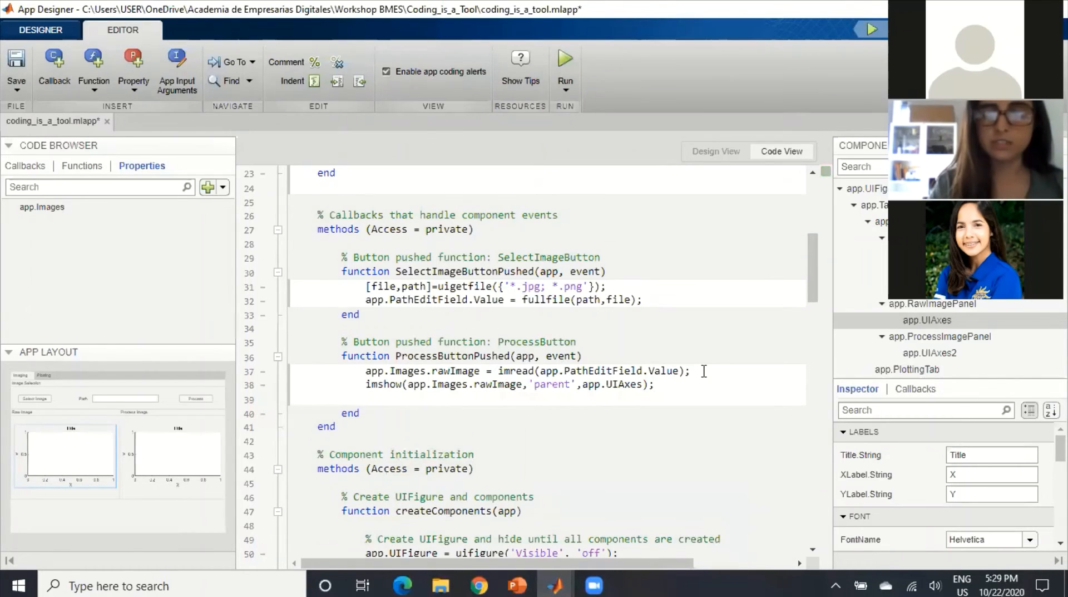
{"action": "type", "text": "app"}
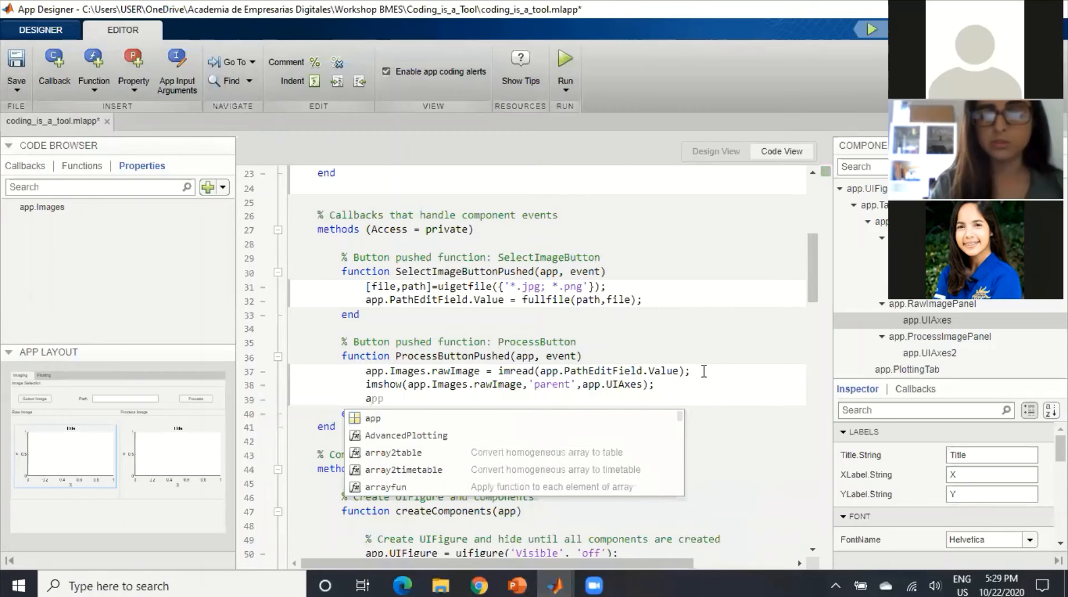
{"action": "type", "text": "pp"}
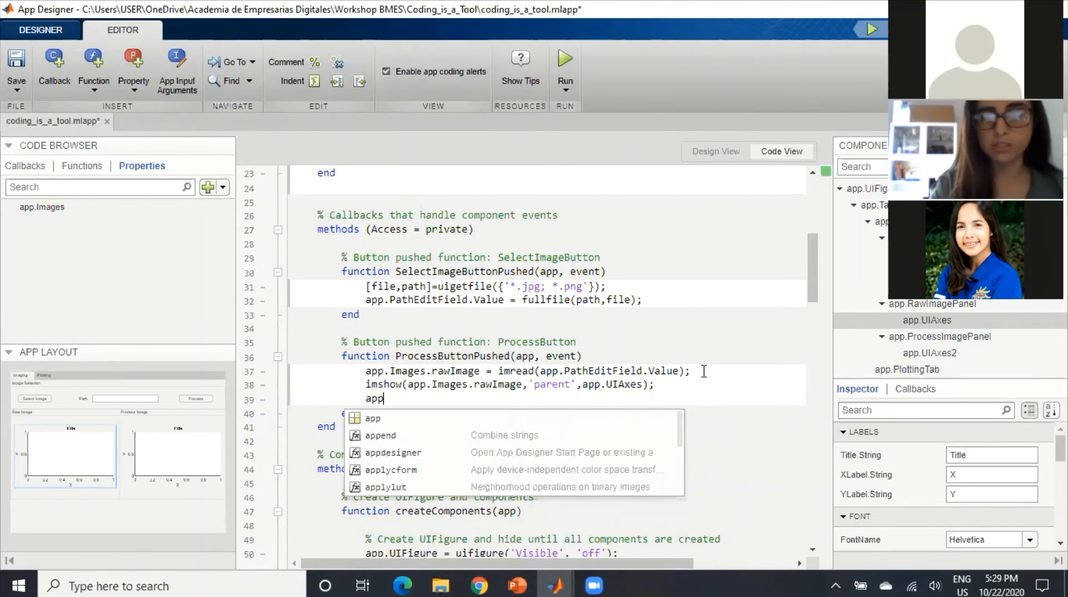
{"action": "type", "text": "."}
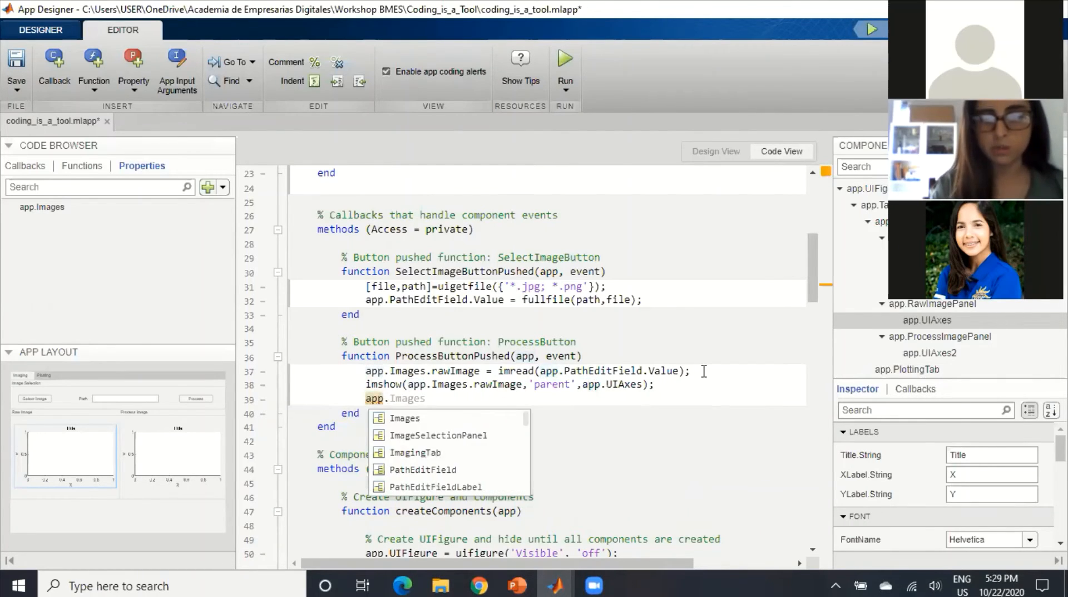
{"action": "type", "text": "UI"}
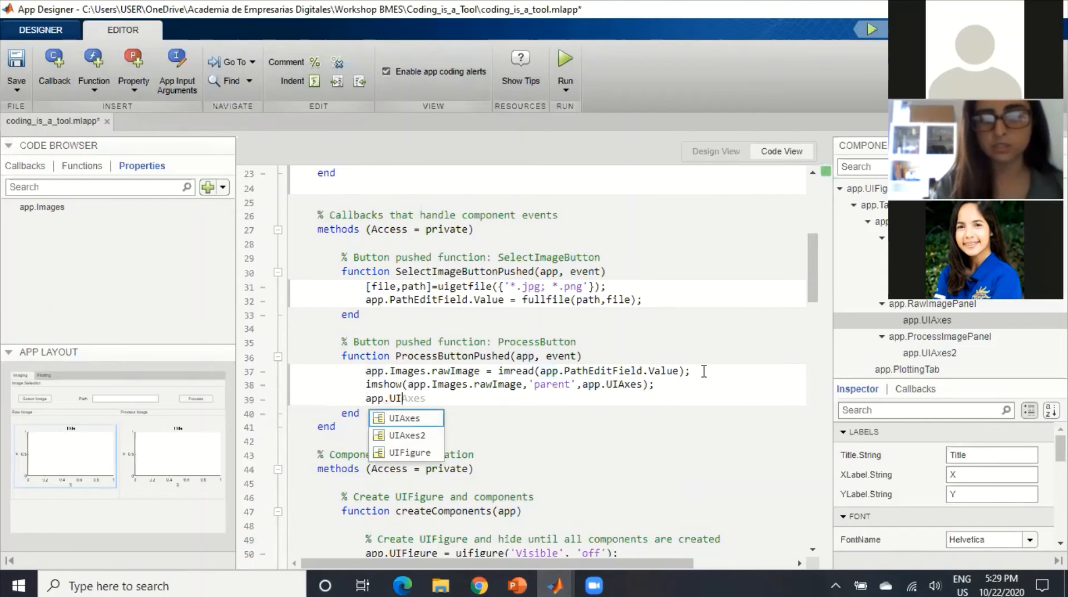
{"action": "key", "text": "Tab"}
{"action": "type", "text": ".t"}
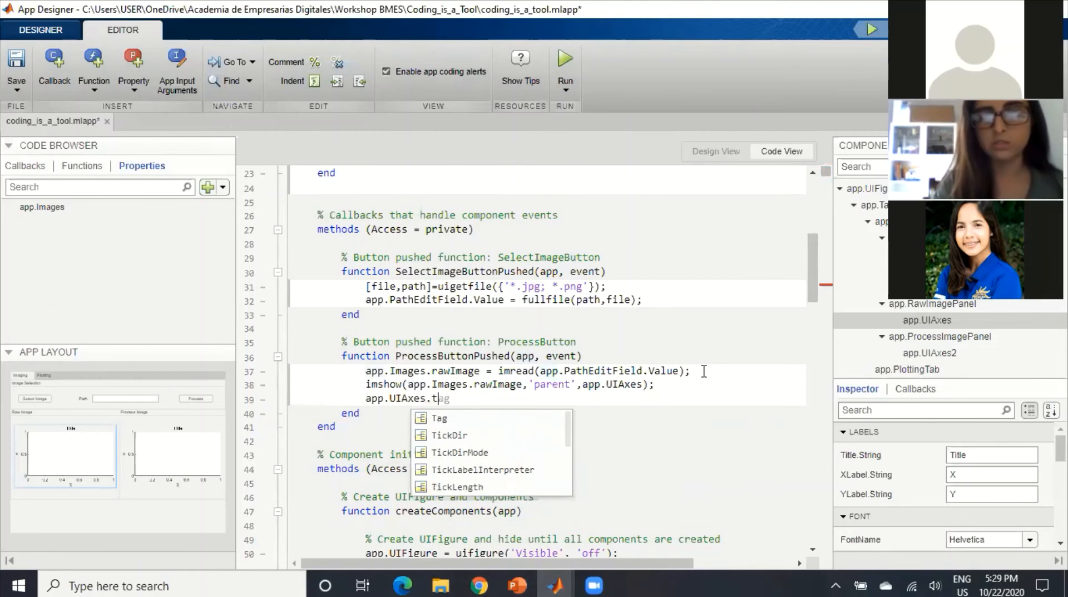
{"action": "type", "text": "itl"}
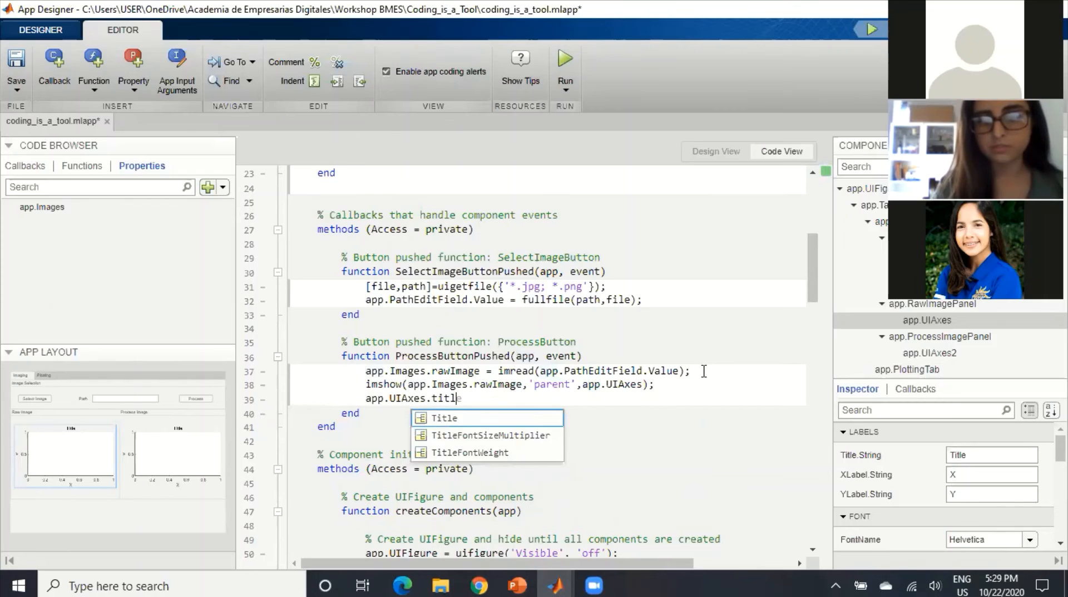
{"action": "key", "text": "Tab"}
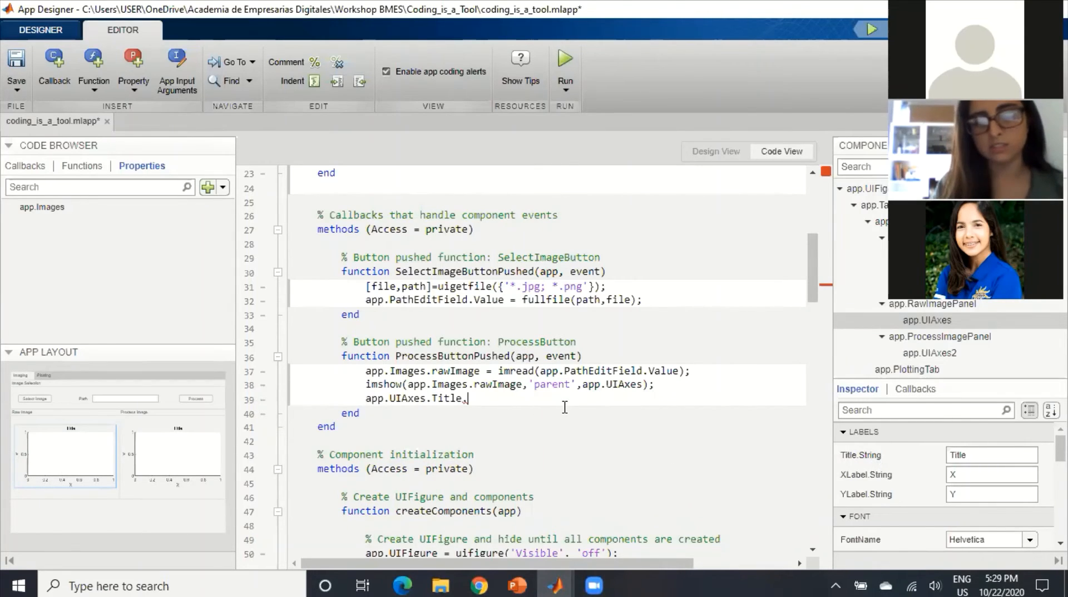
Extend the title reference with .String and assign it an empty quoted string ending in a semicolon
{"action": "type", "text": "Strin"}
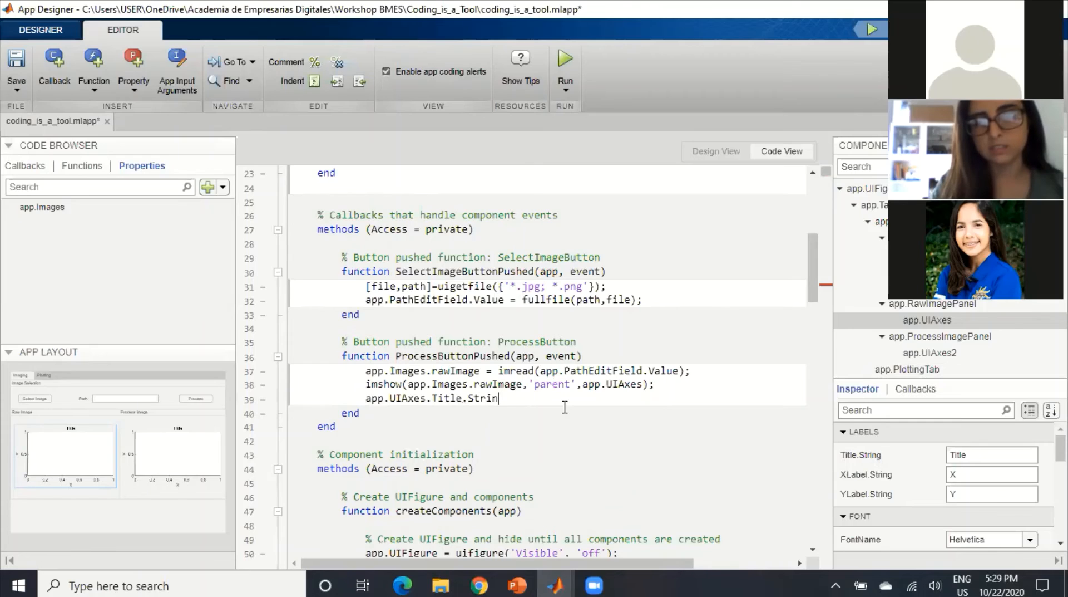
{"action": "type", "text": "f"}
{"action": "key", "text": "BackSpace"}
{"action": "type", "text": "g"}
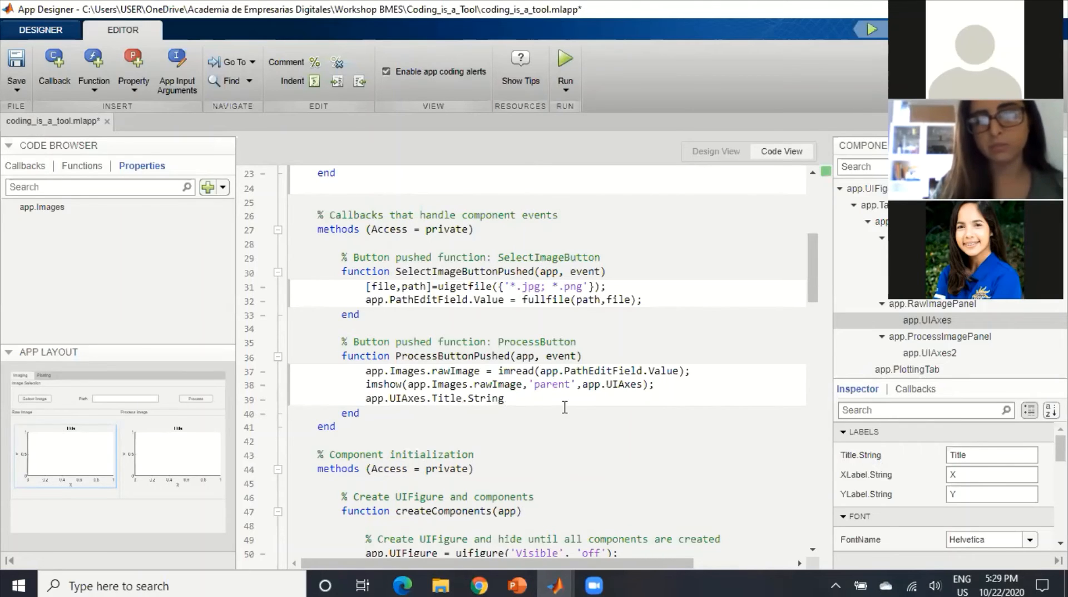
{"action": "type", "text": " ="}
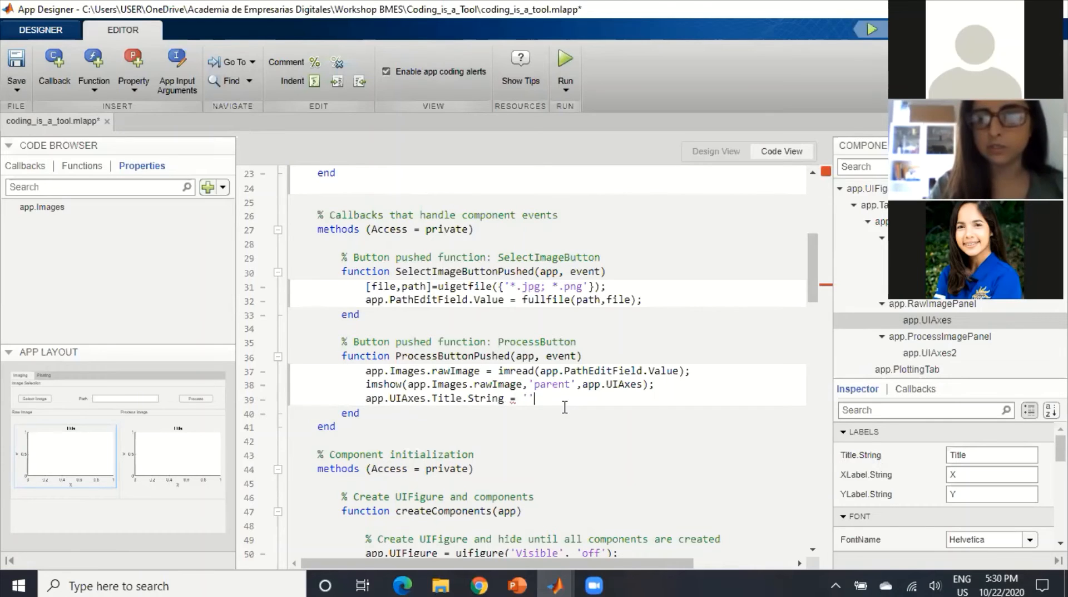
{"action": "type", "text": " '';"}
{"action": "key", "text": "Left"}
{"action": "key", "text": "Left"}
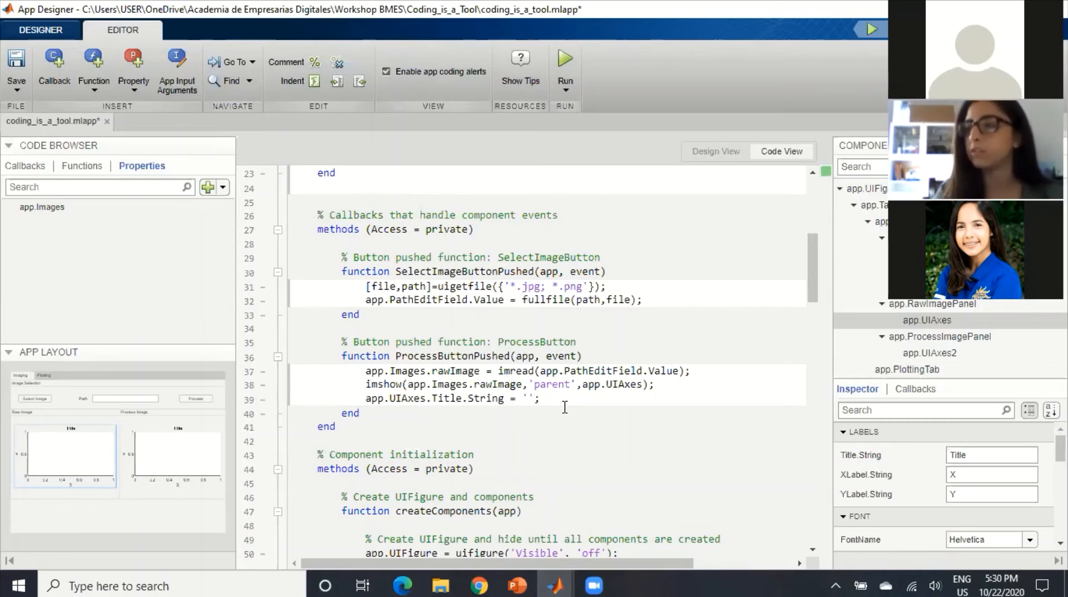
Enter Raw Image as the title string of app.UIAxes in the code, and clear the X and Y label strings of those axes
{"action": "type", "text": "Raw Imag"}
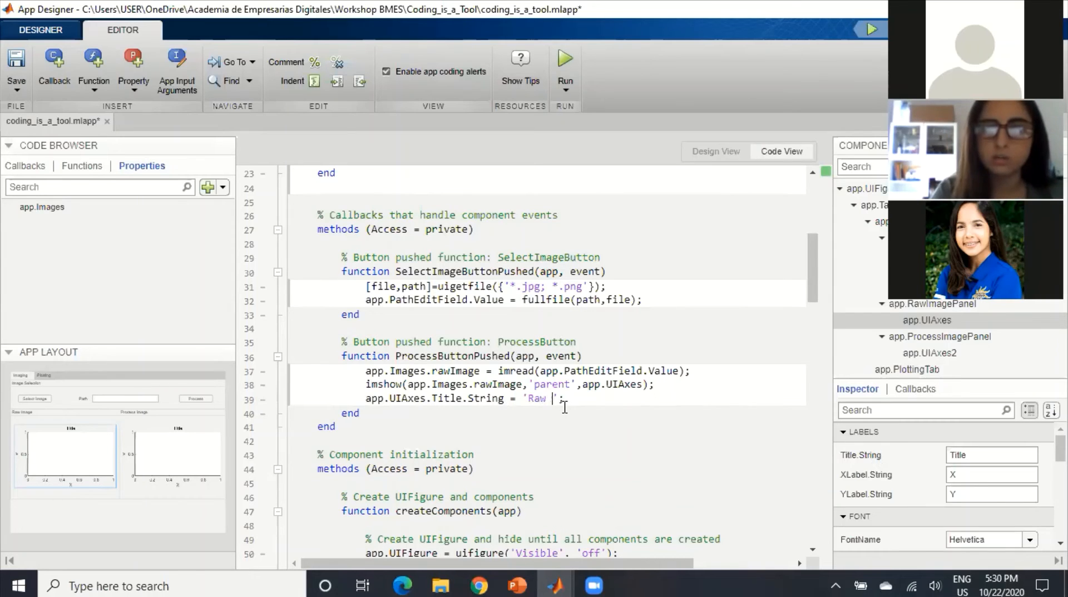
{"action": "type", "text": "e"}
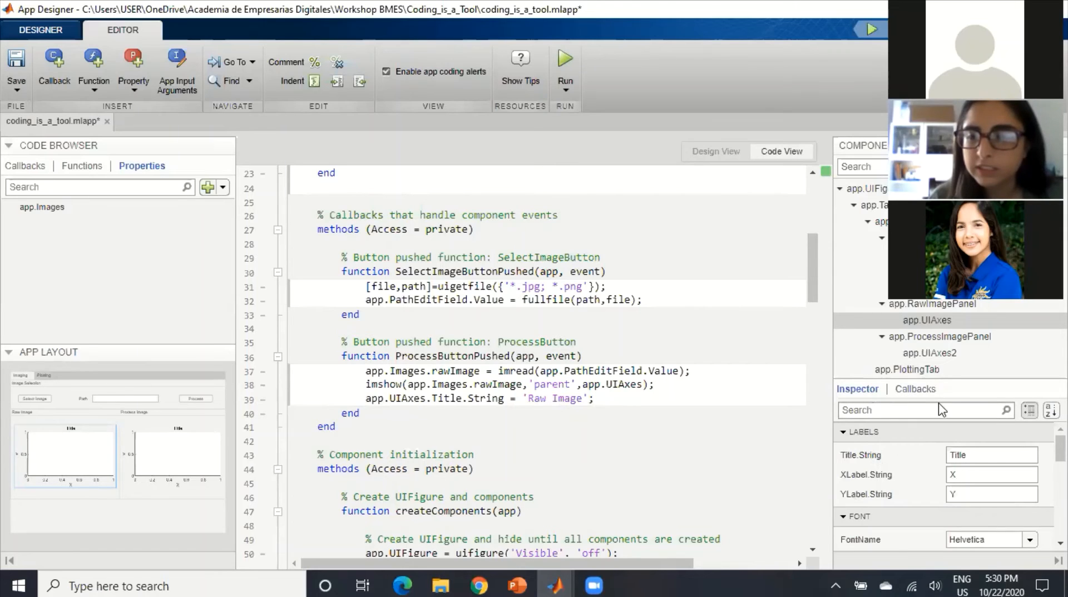
{"action": "left_click", "coordinate": [965, 479]}
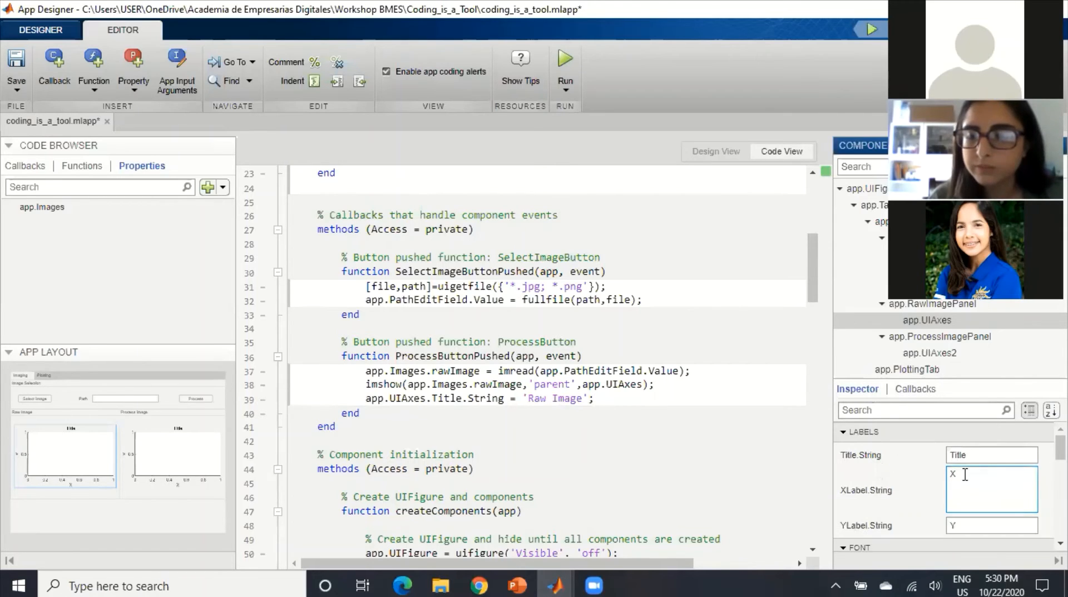
{"action": "key", "text": "BackSpace"}
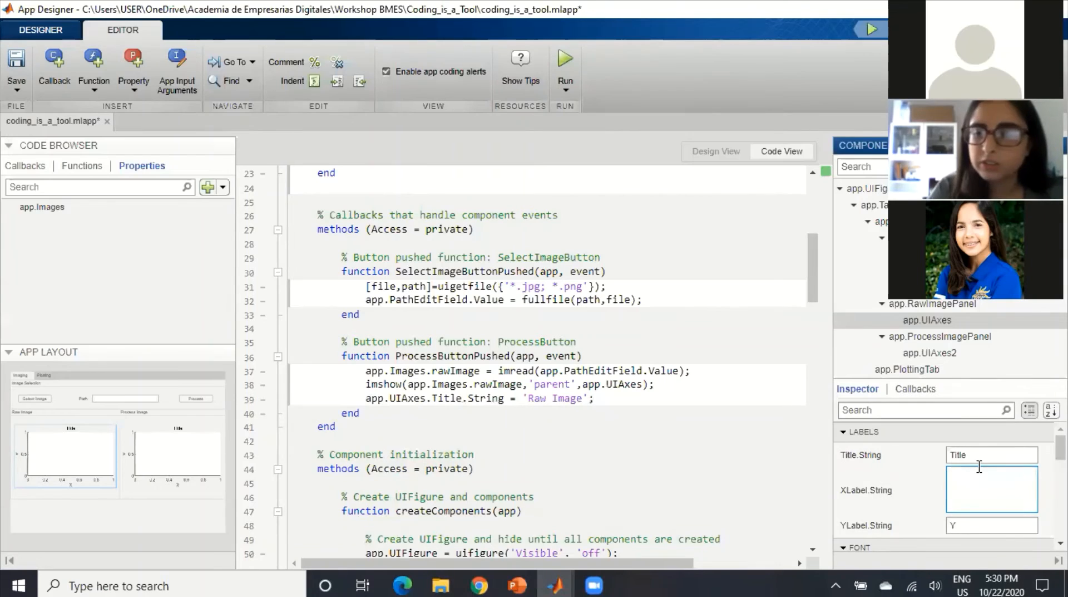
{"action": "left_click", "coordinate": [978, 526]}
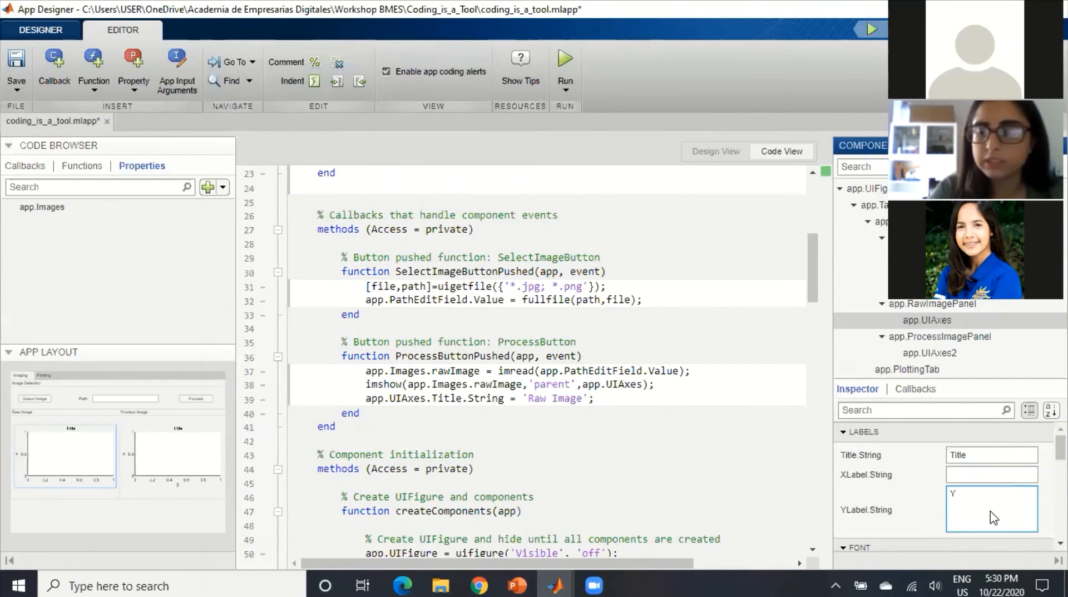
{"action": "key", "text": "BackSpace"}
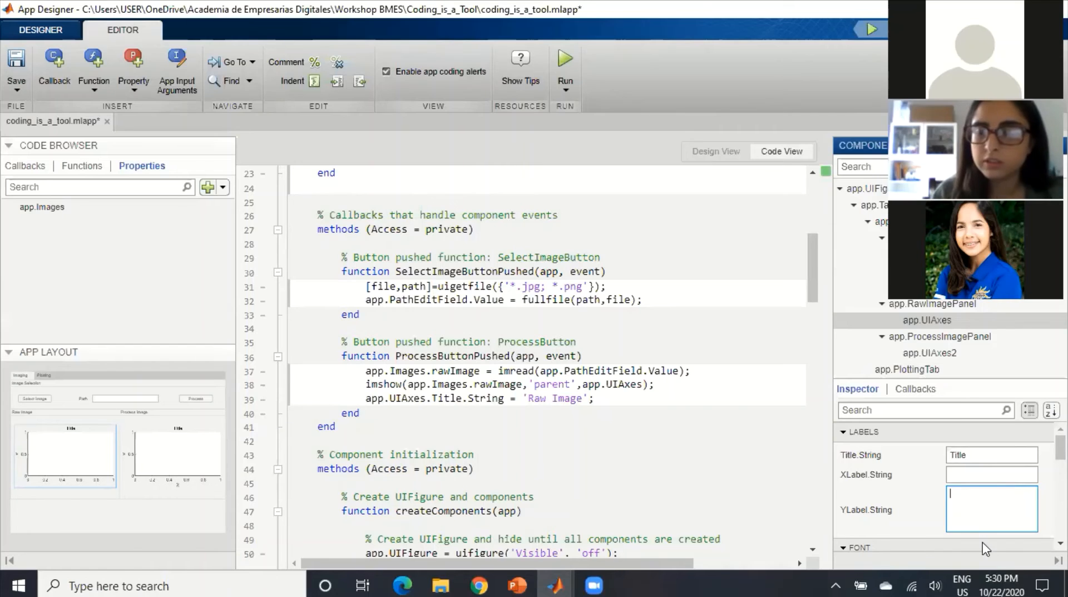
{"action": "left_click", "coordinate": [724, 154]}
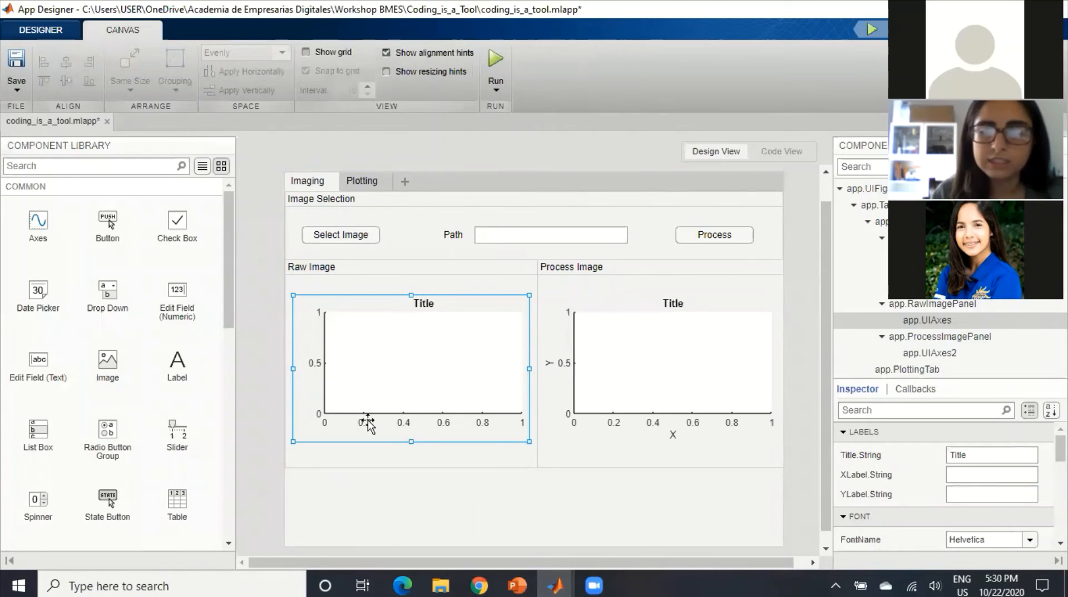
{"action": "left_click", "coordinate": [785, 158]}
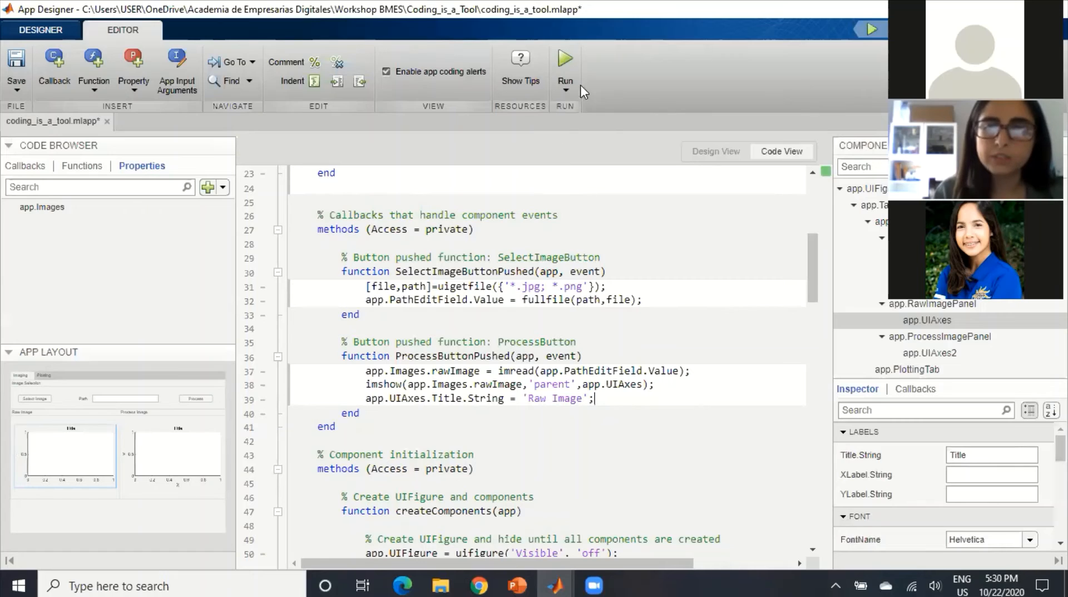
Run the app, choose Histology-3.jpg as the image to load, and bring the running app window back to the front
{"action": "left_click", "coordinate": [572, 67]}
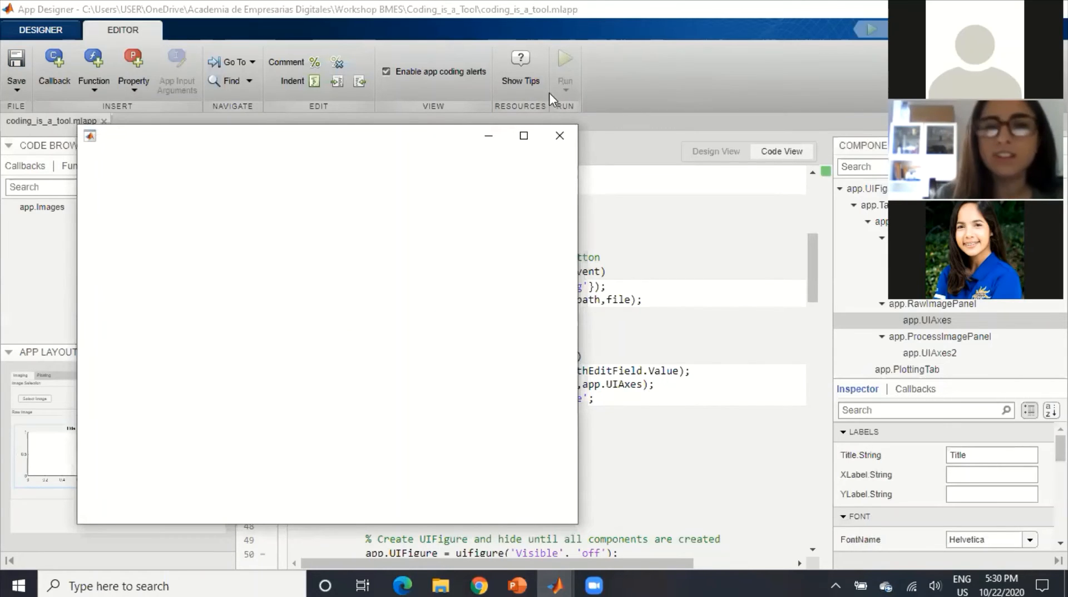
{"action": "left_click_drag", "start_coordinate": [419, 137], "coordinate": [757, 117]}
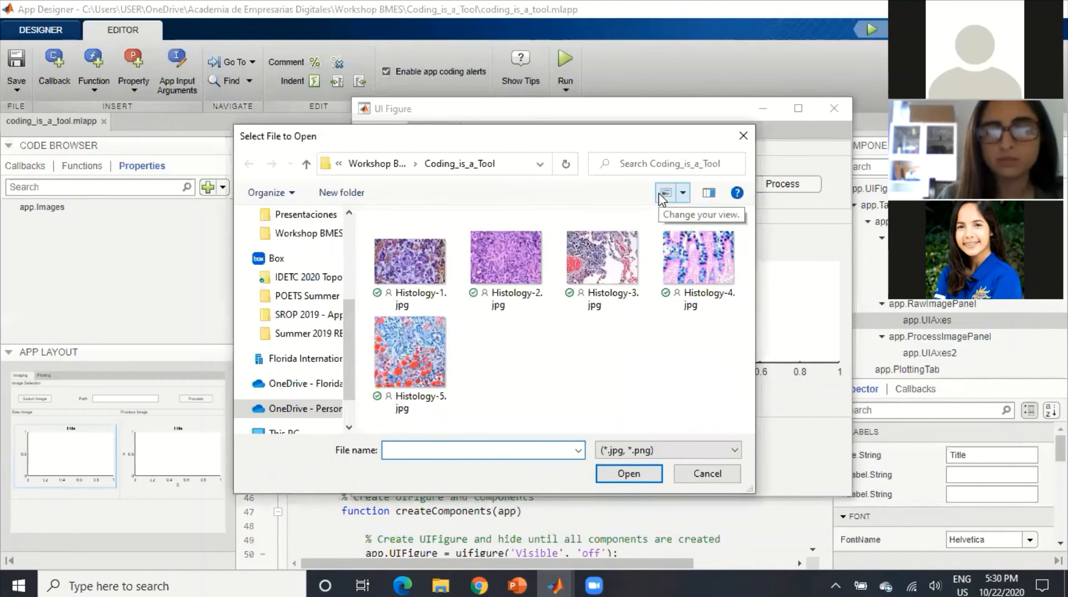
{"action": "left_click", "coordinate": [579, 251]}
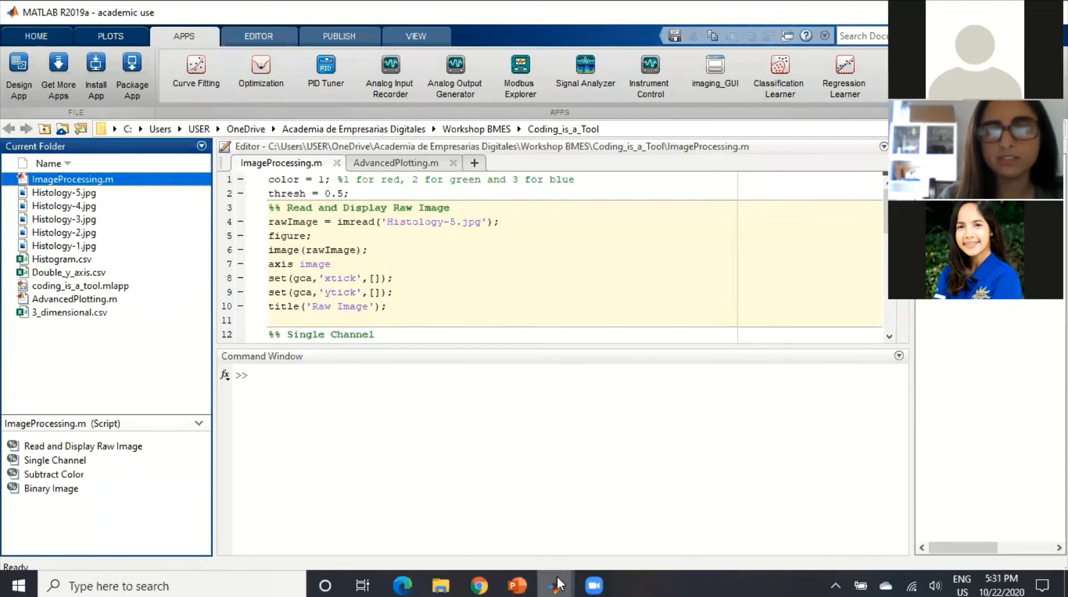
{"action": "mouse_move", "coordinate": [554, 584]}
{"action": "left_click", "coordinate": [702, 523]}
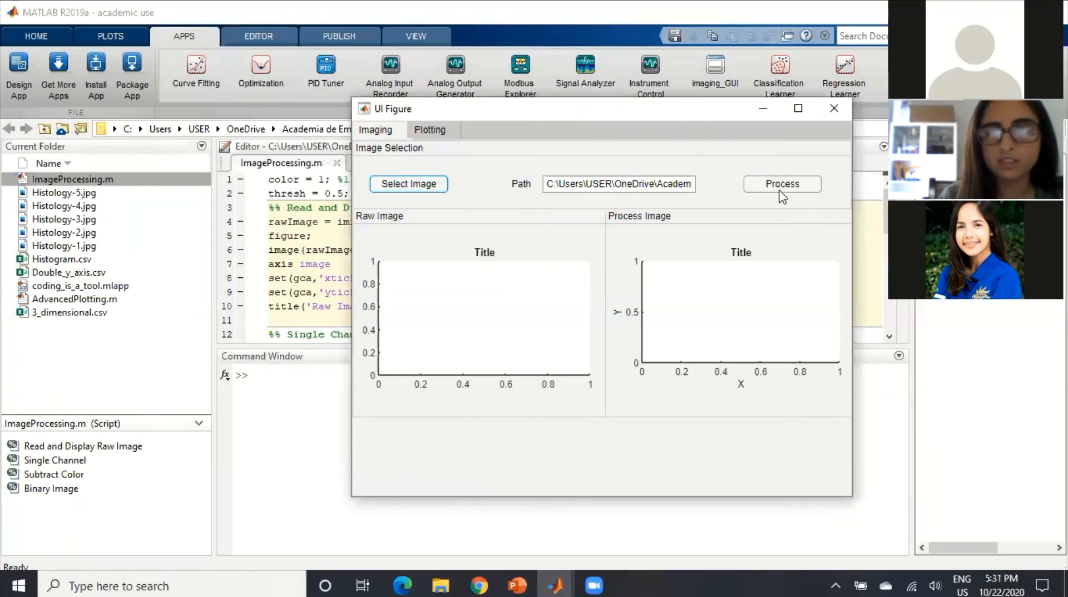
Process the loaded image to check the raw axes title, then close the running app and return to App Designer
{"action": "left_click", "coordinate": [799, 191]}
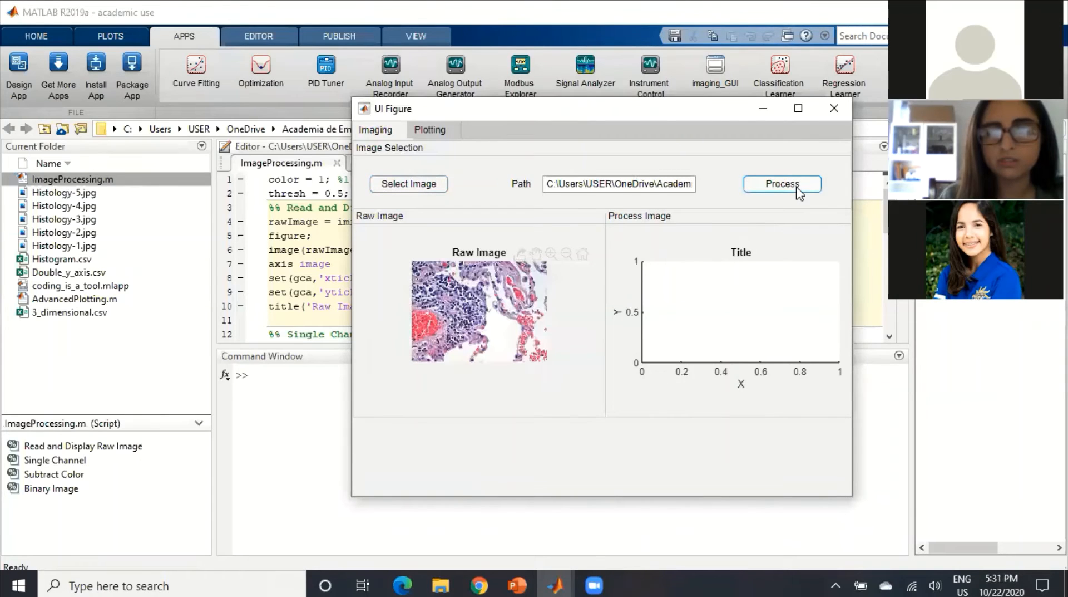
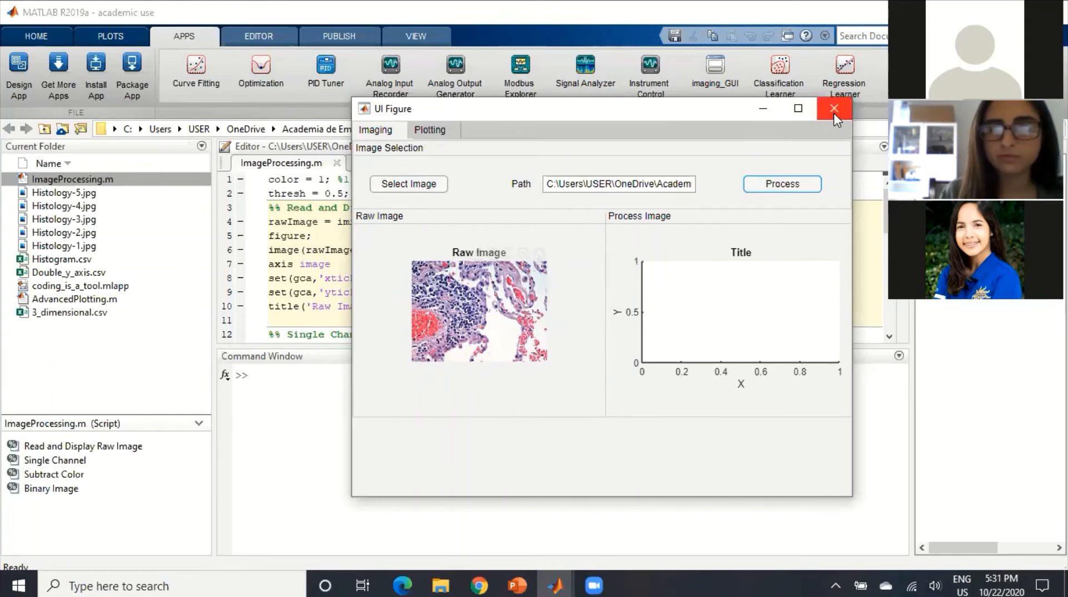
{"action": "left_click", "coordinate": [834, 109]}
{"action": "mouse_move", "coordinate": [555, 584]}
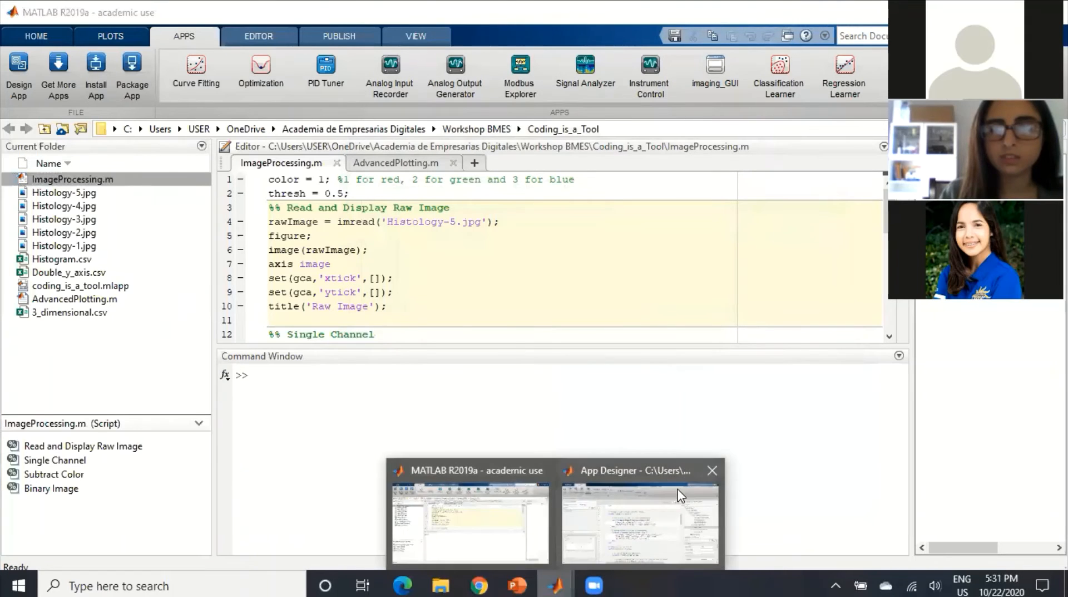
{"action": "left_click", "coordinate": [640, 520]}
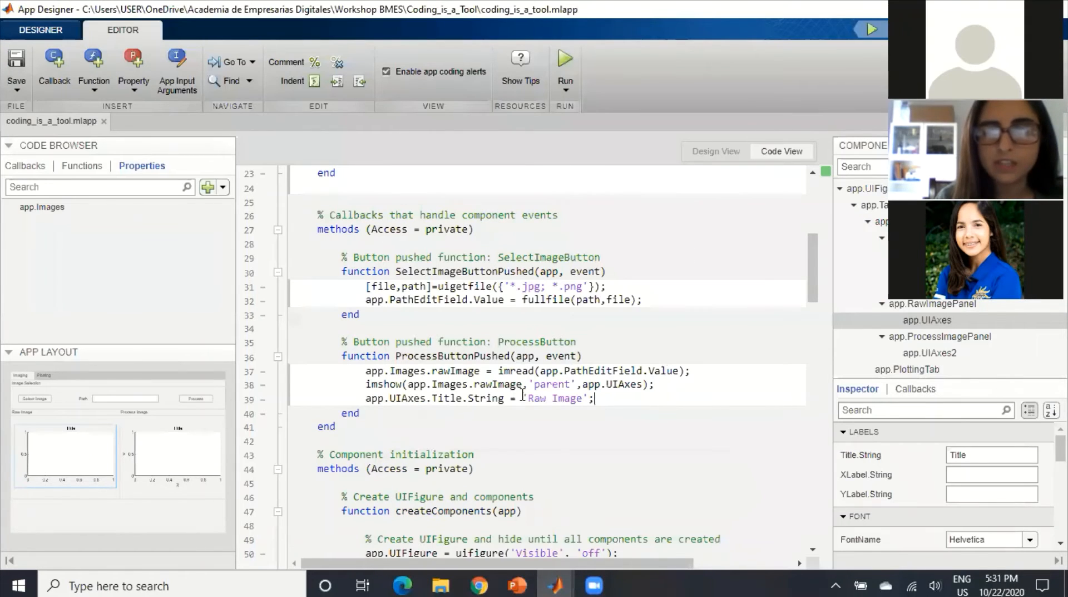
Add a panel to the layout beneath the Raw Image and Process Image panels and stretch it across the full tab width
{"action": "scroll", "coordinate": [591, 422], "scroll_direction": "down", "scroll_amount": 2}
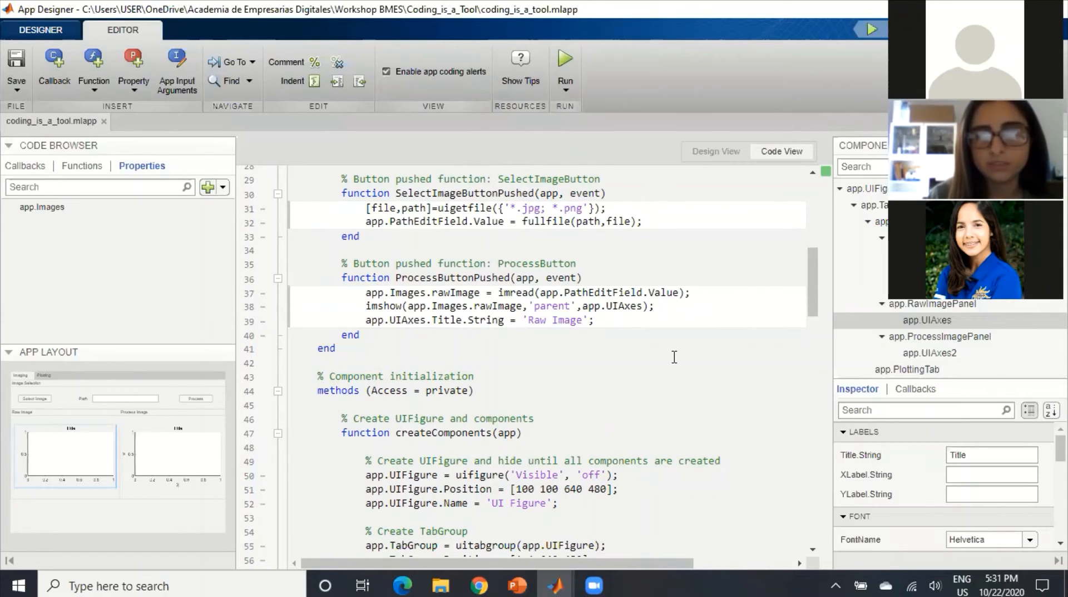
{"action": "left_click", "coordinate": [715, 151]}
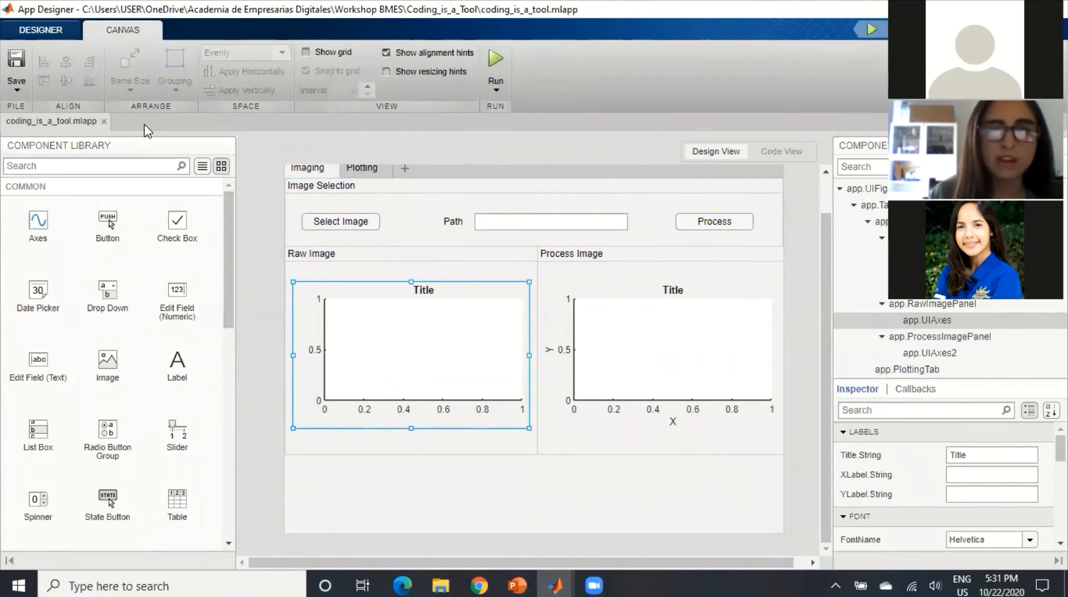
{"action": "scroll", "coordinate": [122, 278], "scroll_direction": "down", "scroll_amount": 4}
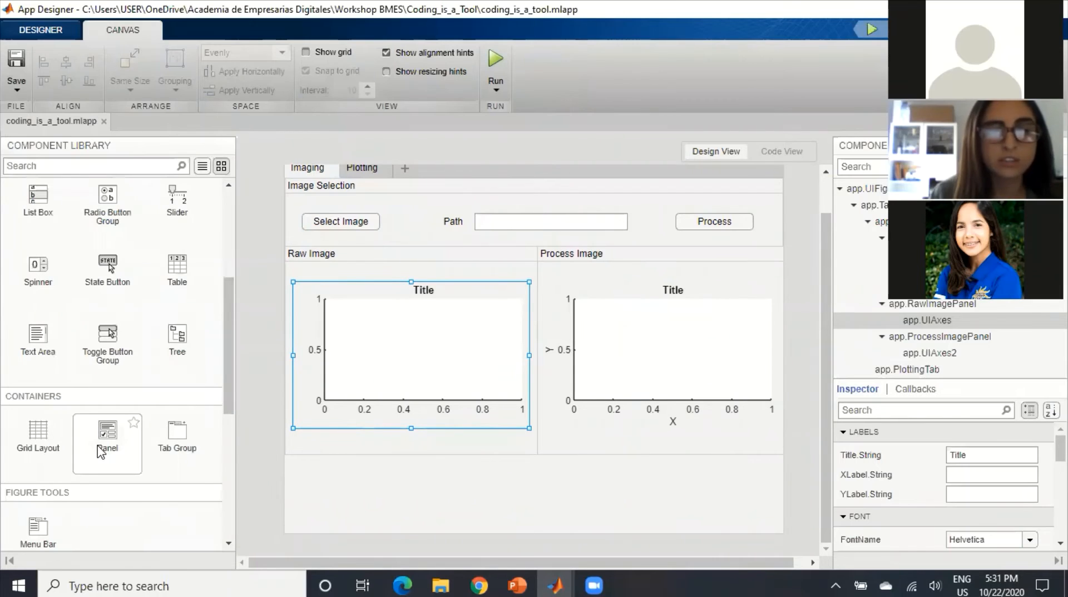
{"action": "left_click_drag", "start_coordinate": [104, 445], "coordinate": [387, 549]}
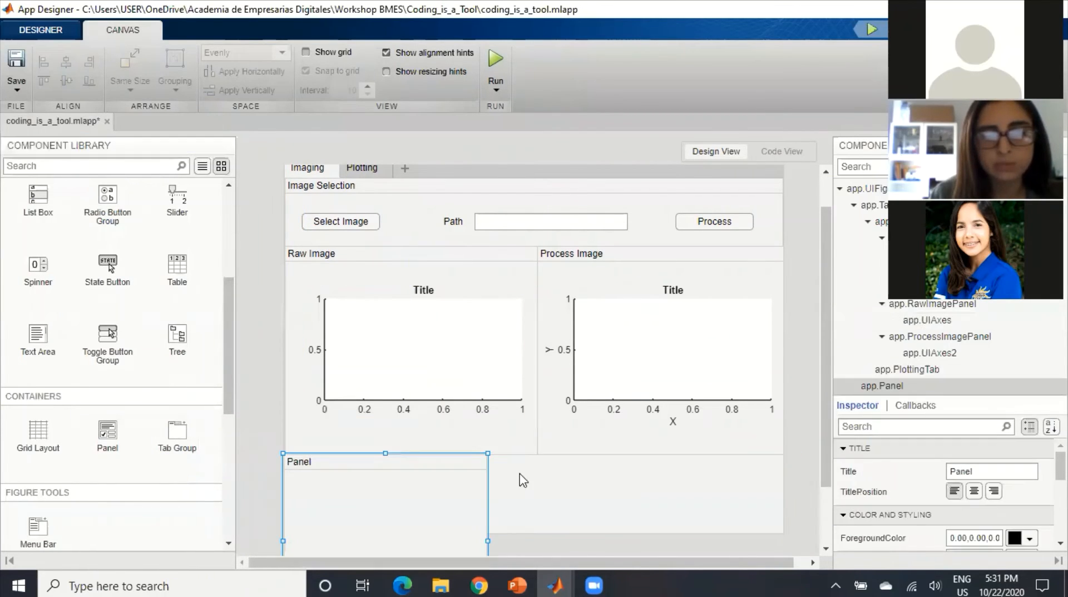
{"action": "scroll", "coordinate": [522, 477], "scroll_direction": "down", "scroll_amount": 2}
{"action": "left_click_drag", "start_coordinate": [483, 553], "coordinate": [787, 462]}
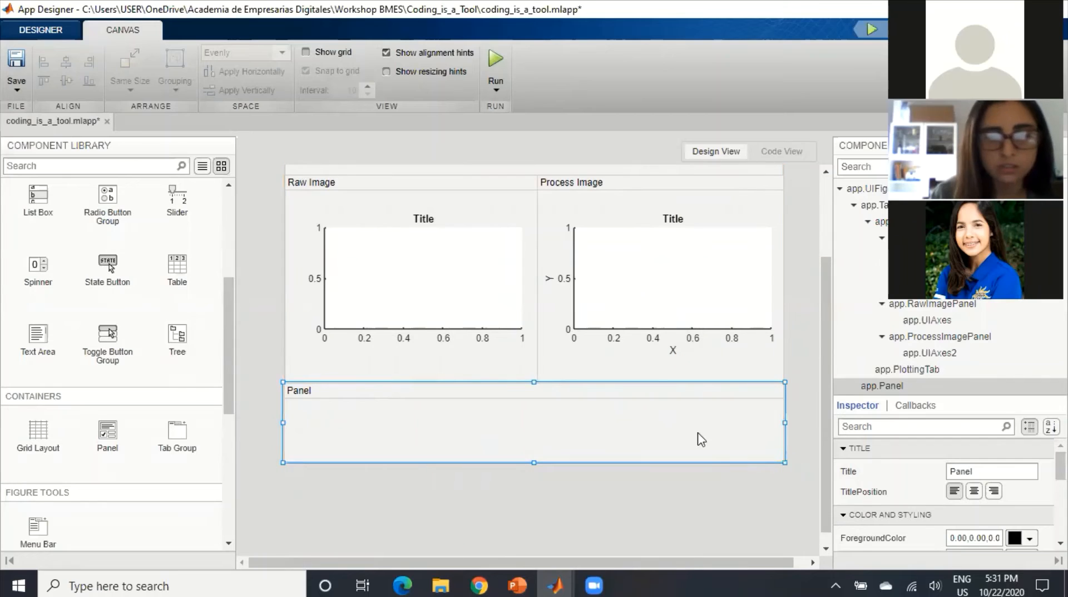
Shorten the Raw Image and Process Image panels from their lower edges so both end at the same height just below the axes
{"action": "left_click", "coordinate": [302, 373]}
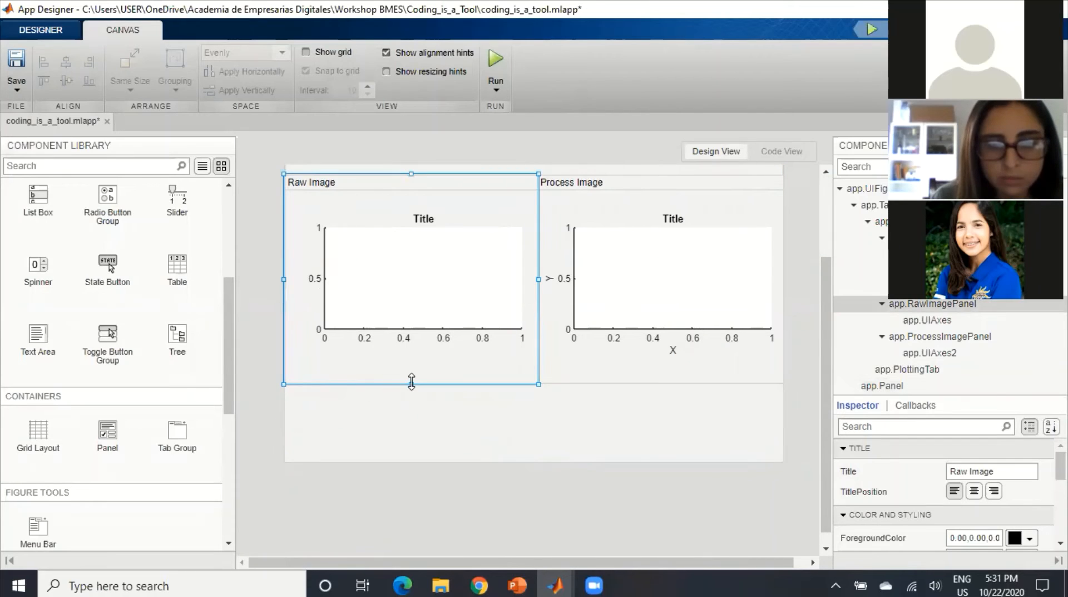
{"action": "left_click_drag", "start_coordinate": [412, 383], "coordinate": [412, 357]}
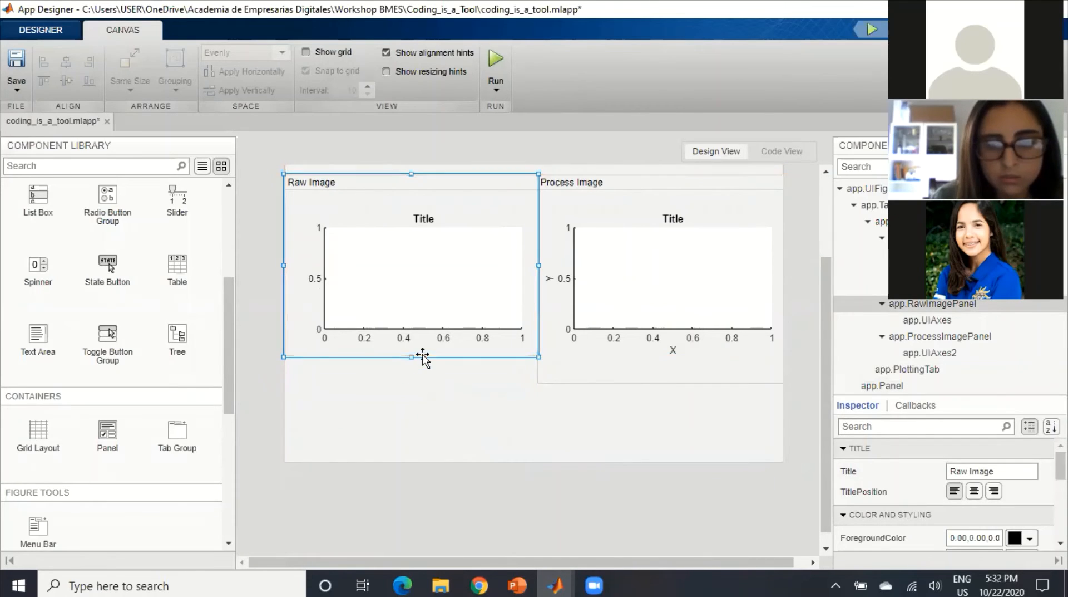
{"action": "left_click", "coordinate": [591, 371]}
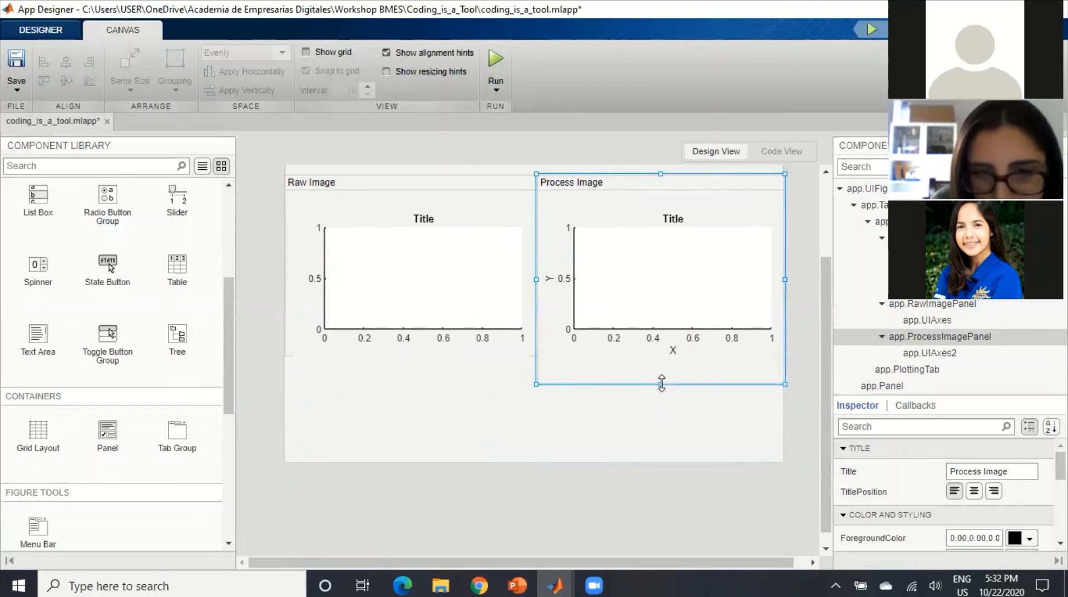
{"action": "left_click_drag", "start_coordinate": [661, 382], "coordinate": [666, 356]}
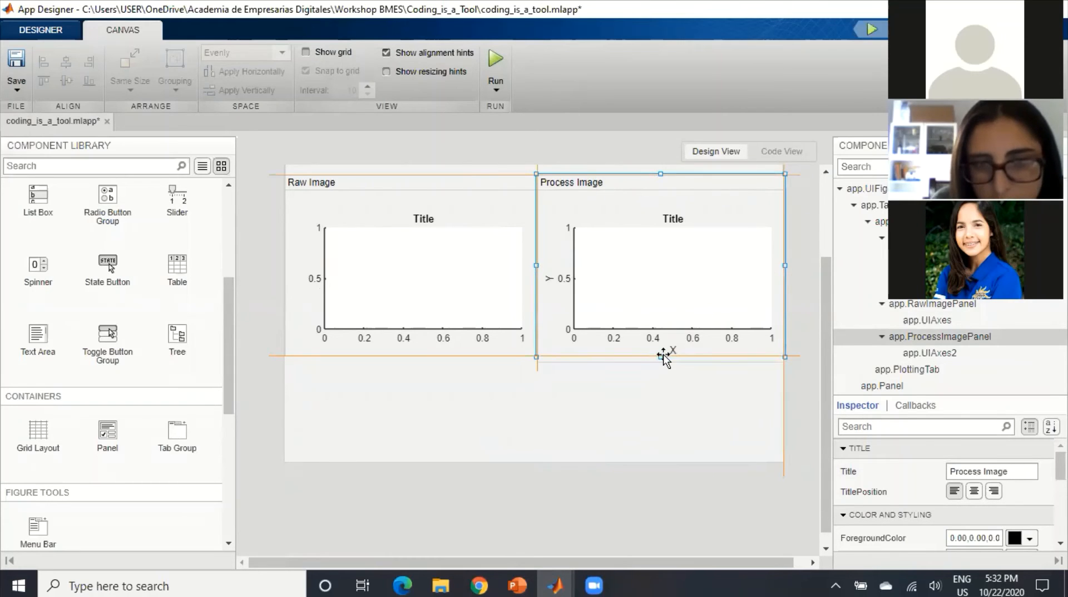
{"action": "left_click", "coordinate": [556, 421]}
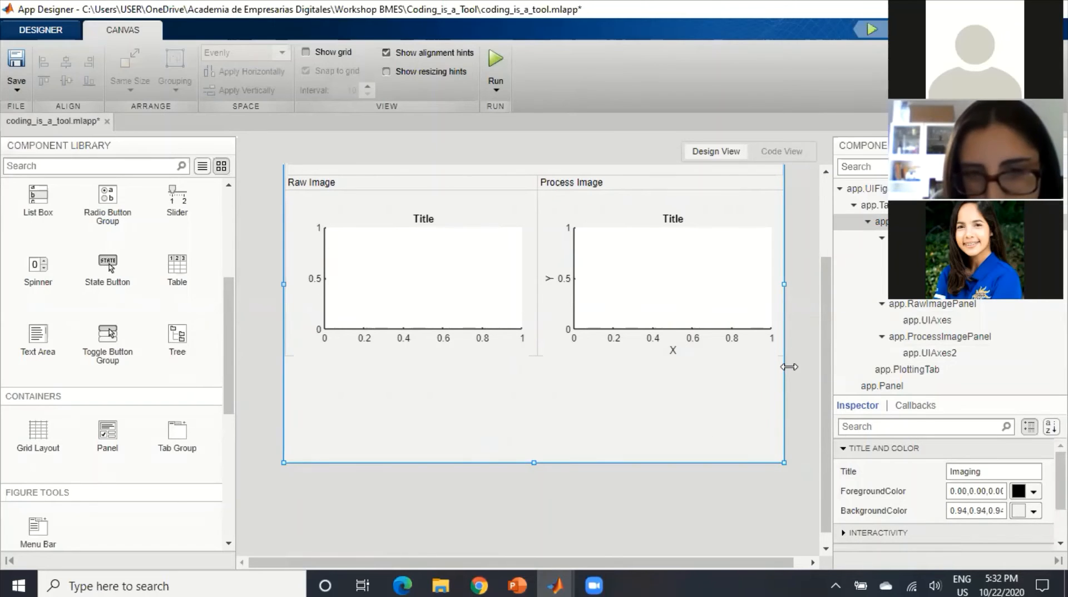
{"action": "left_click", "coordinate": [423, 410]}
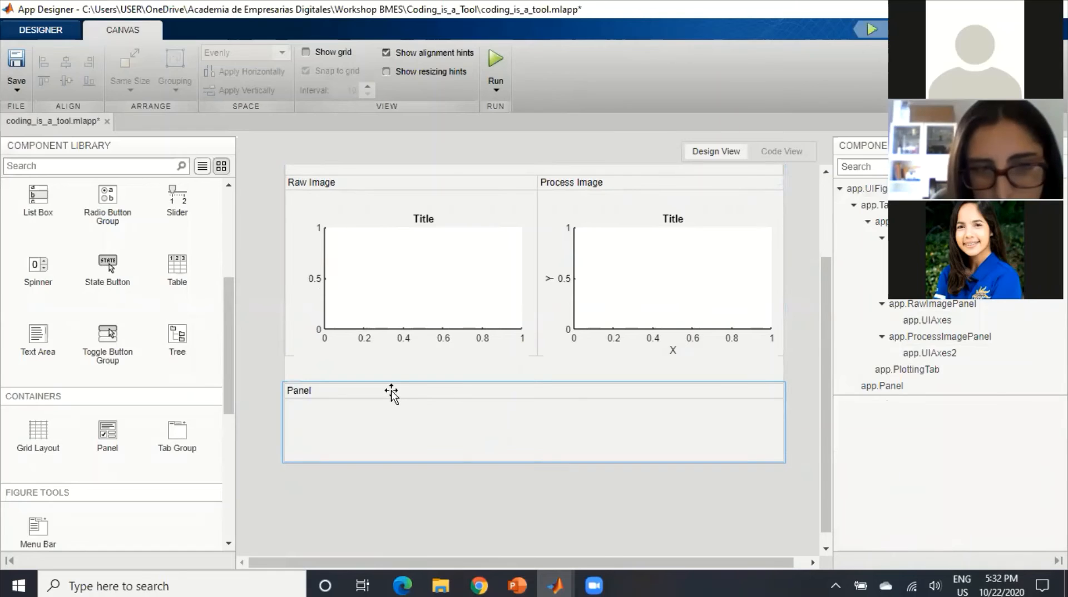
Extend the lower edges of the Raw Image and Process Image panels slightly downward to the same level, leaving a small margin below the axes
{"action": "left_click", "coordinate": [290, 351]}
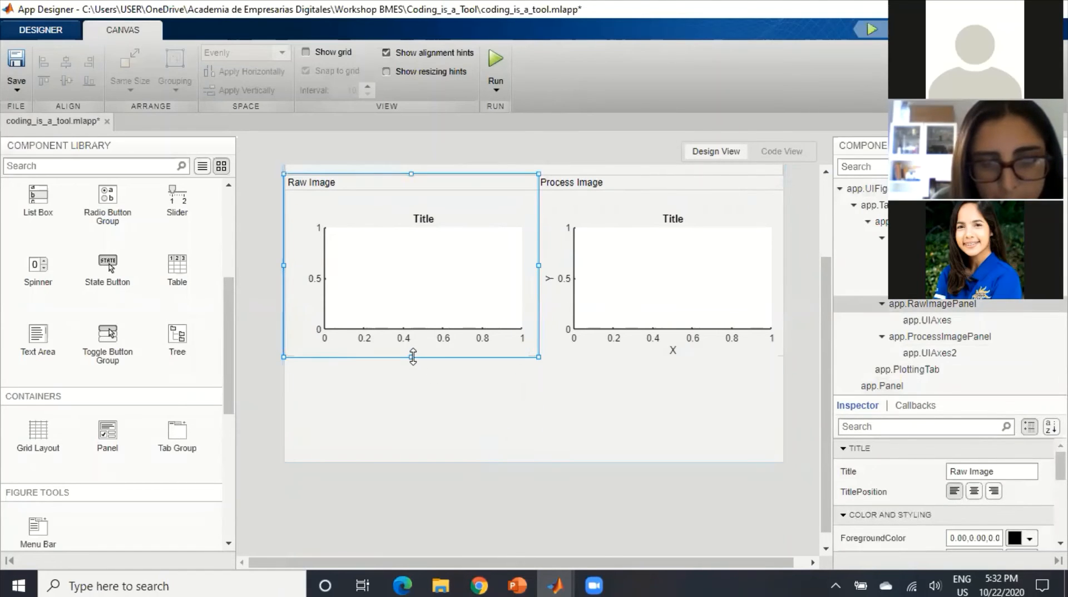
{"action": "left_click_drag", "start_coordinate": [411, 359], "coordinate": [411, 367]}
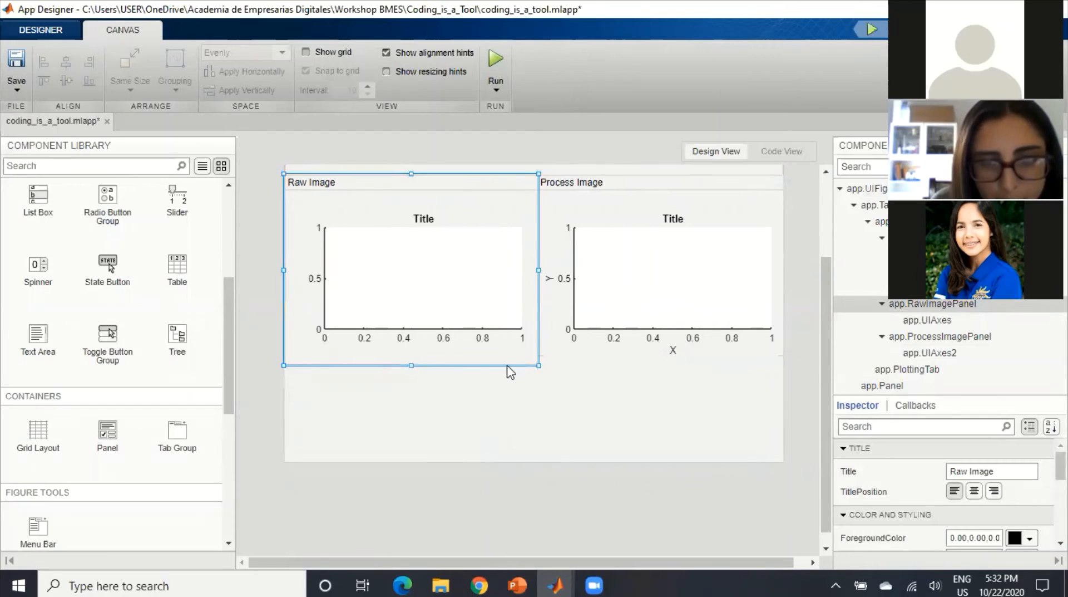
{"action": "left_click", "coordinate": [544, 354]}
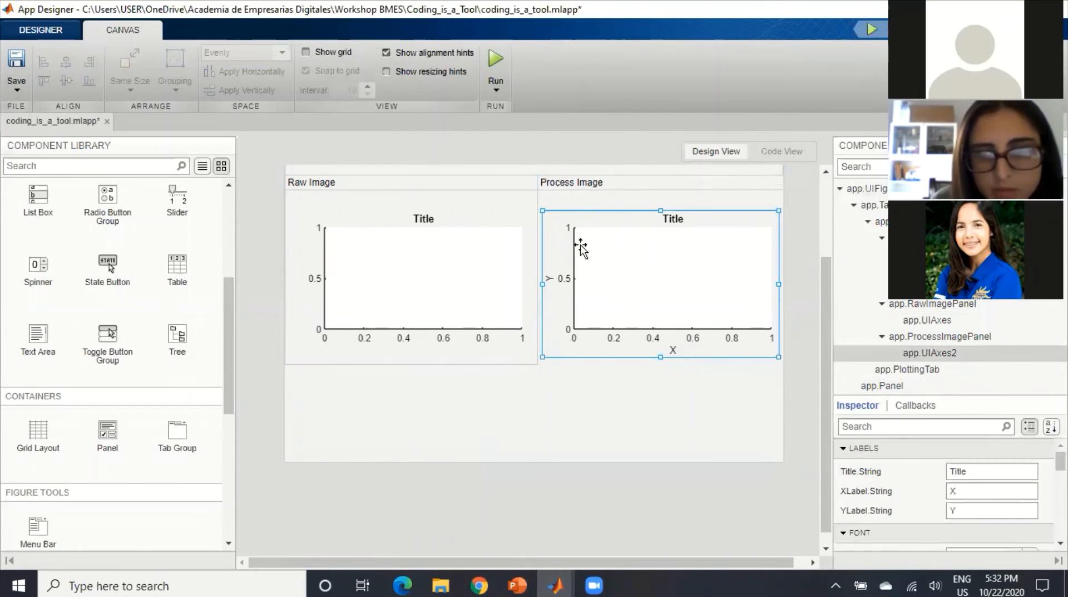
{"action": "left_click", "coordinate": [580, 205]}
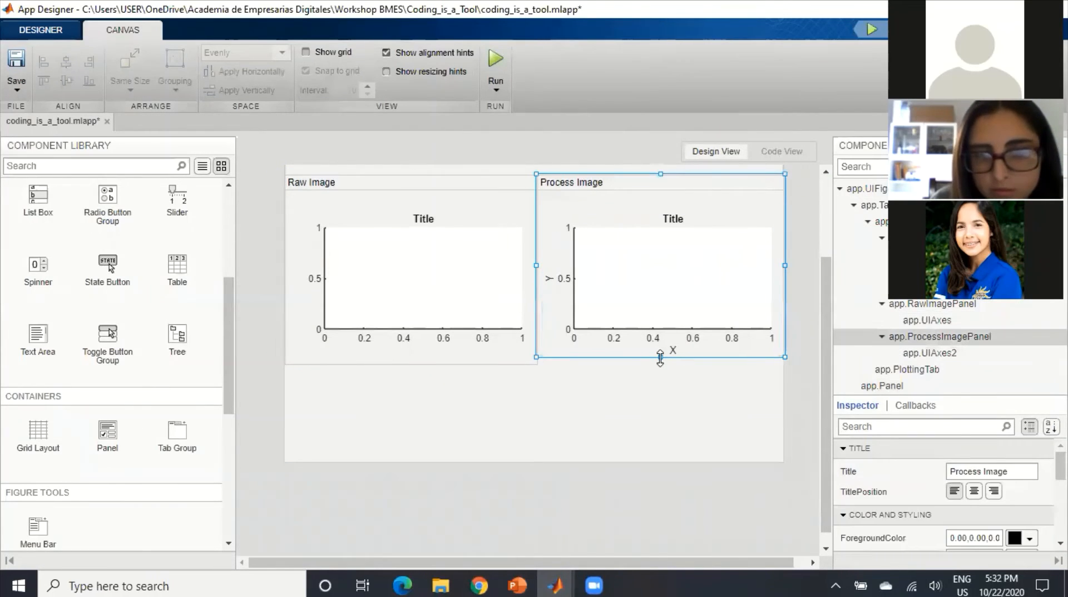
{"action": "left_click_drag", "start_coordinate": [661, 359], "coordinate": [661, 365]}
{"action": "left_click", "coordinate": [437, 425]}
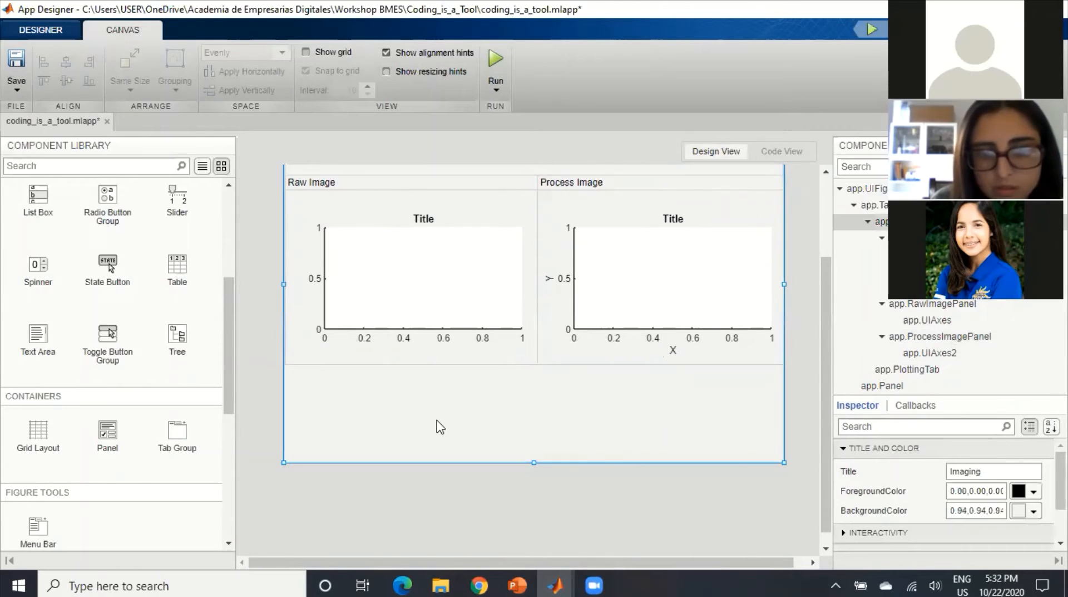
Extend the new panel's upper edge to meet the image panels and title it "Setting for Image Processing"
{"action": "left_click", "coordinate": [310, 394]}
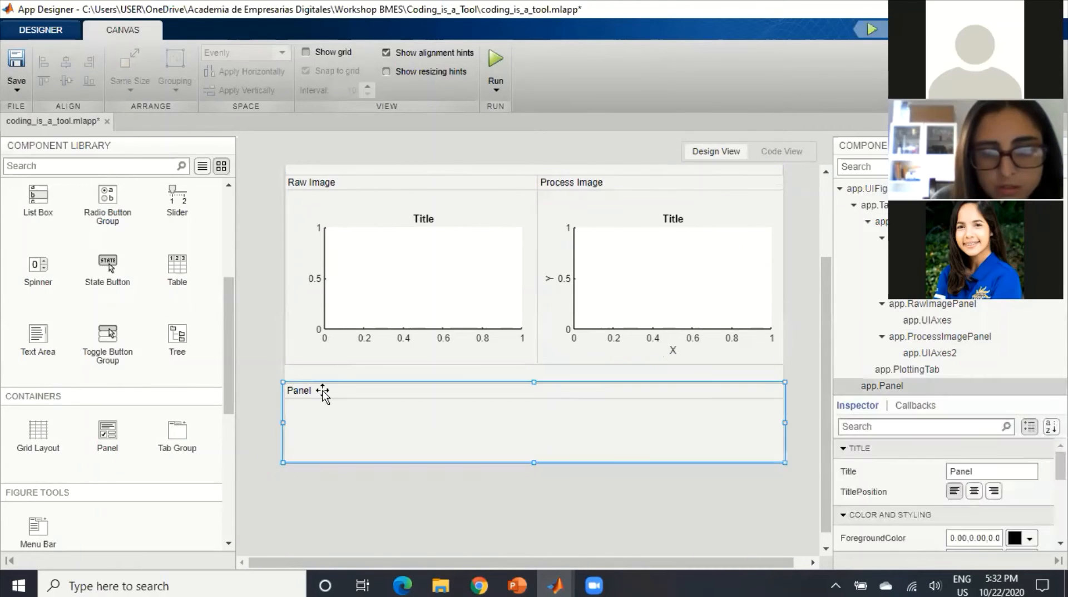
{"action": "left_click_drag", "start_coordinate": [534, 382], "coordinate": [535, 363]}
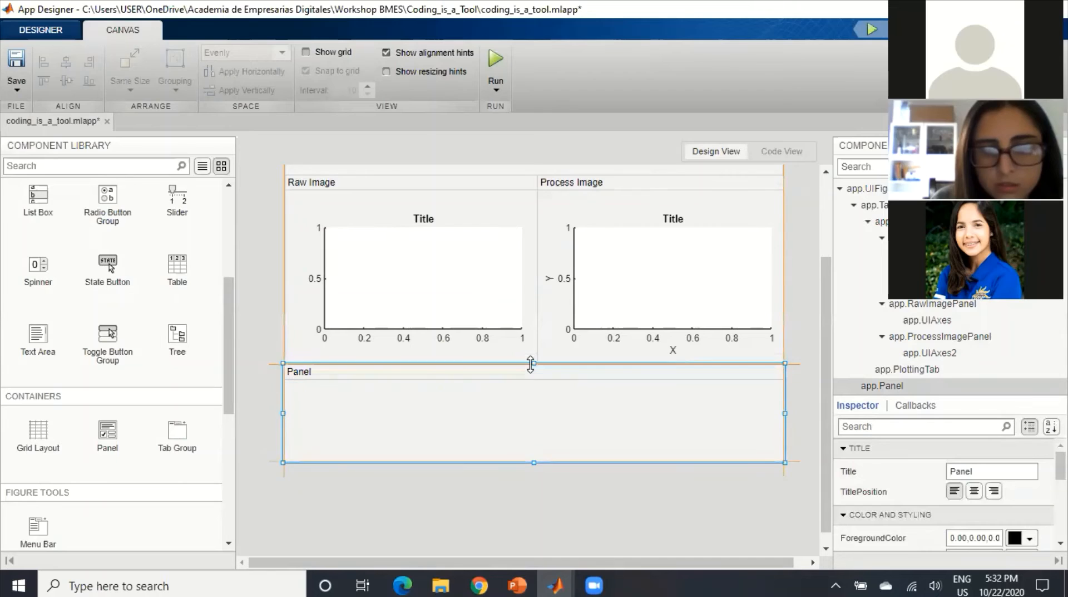
{"action": "double_click", "coordinate": [304, 372]}
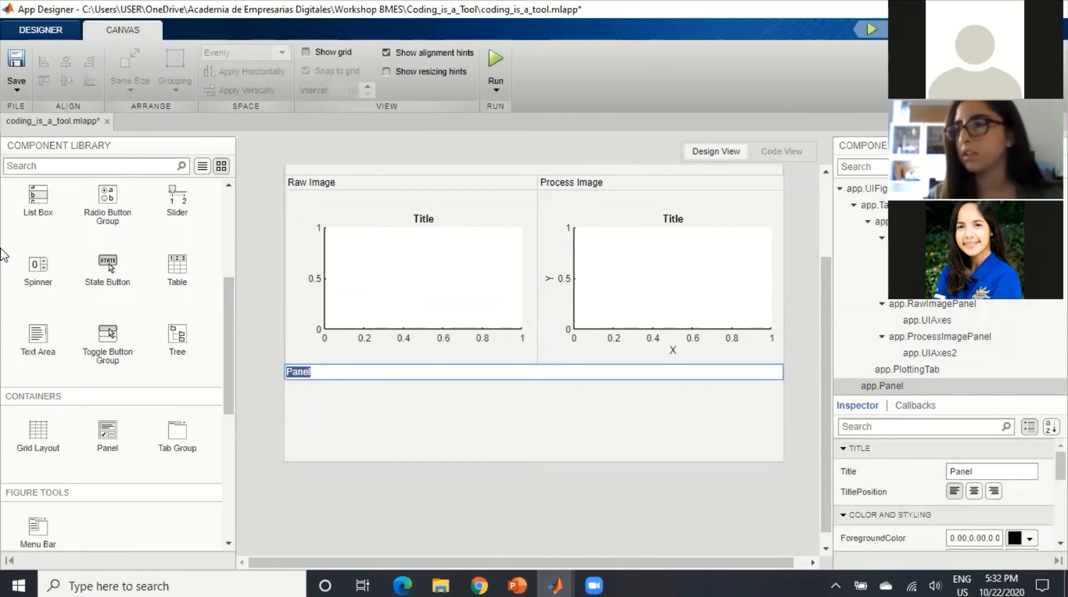
{"action": "type", "text": "Setting for Image Processing"}
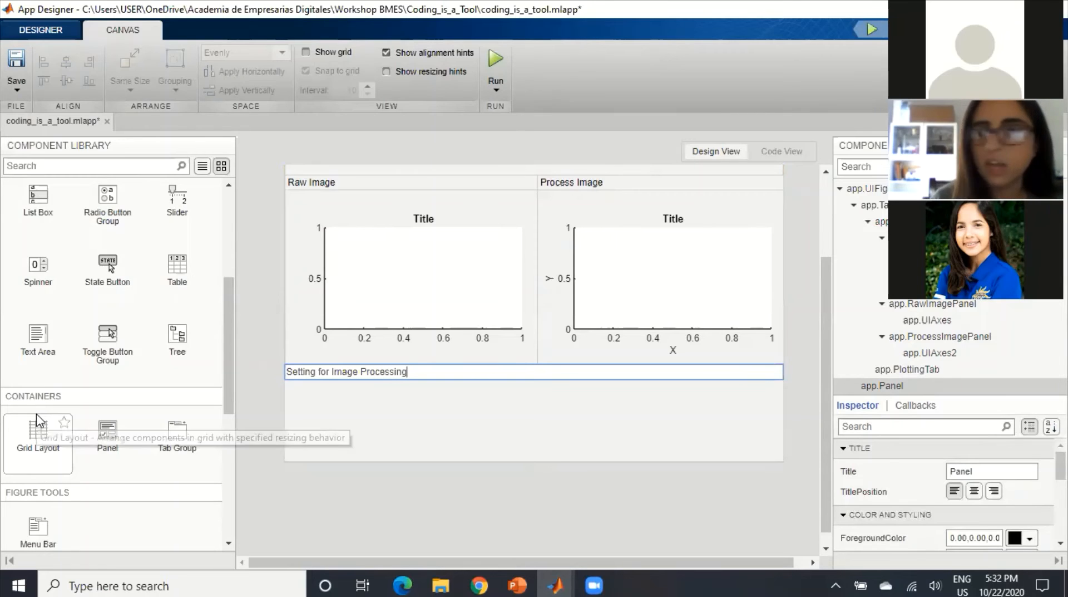
{"action": "left_click", "coordinate": [265, 480]}
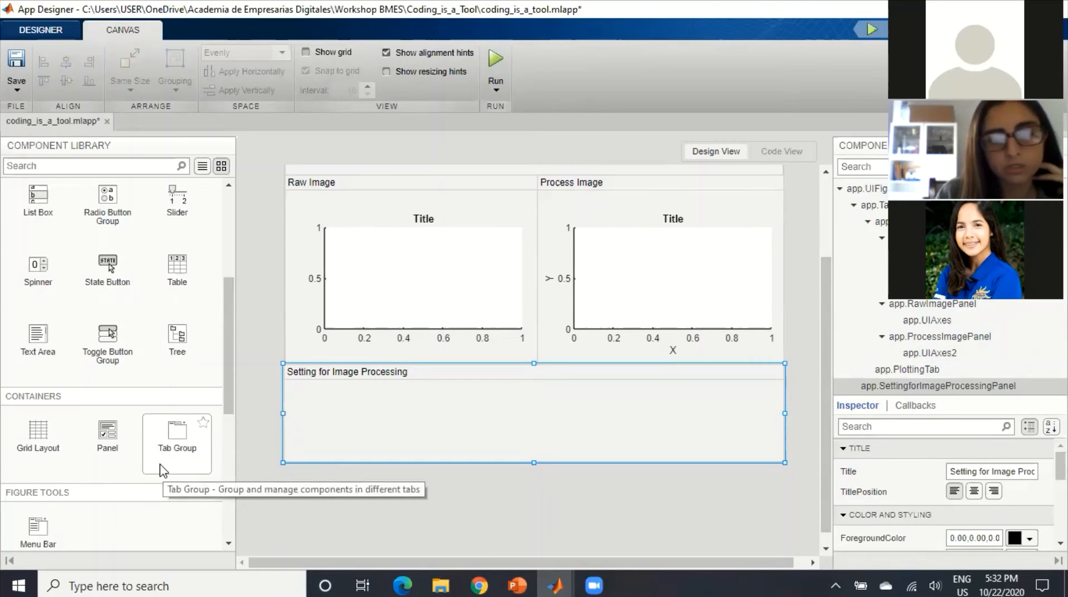
Add a list box inside the Setting for Image Processing panel and label it "Select Color"
{"action": "scroll", "coordinate": [161, 470], "scroll_direction": "up", "scroll_amount": 3}
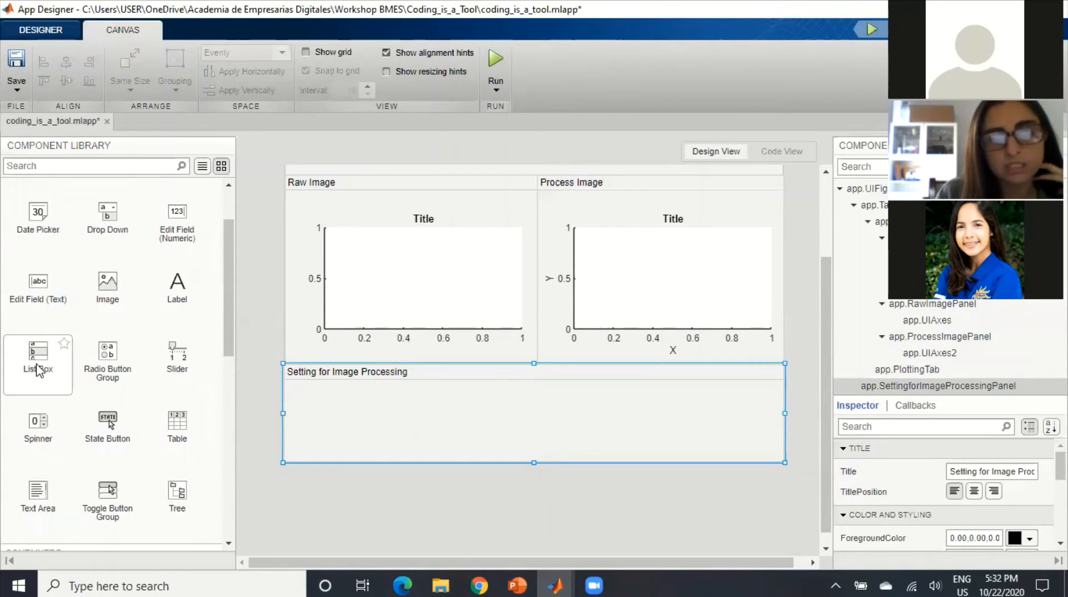
{"action": "left_click_drag", "start_coordinate": [37, 365], "coordinate": [365, 429]}
{"action": "double_click", "coordinate": [322, 402]}
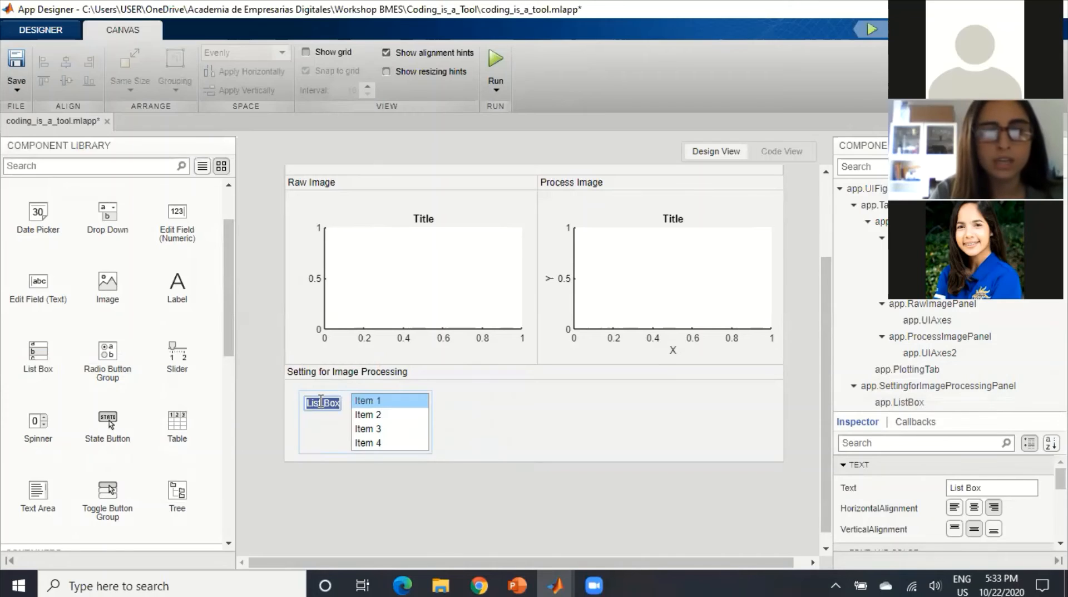
{"action": "type", "text": "Se"}
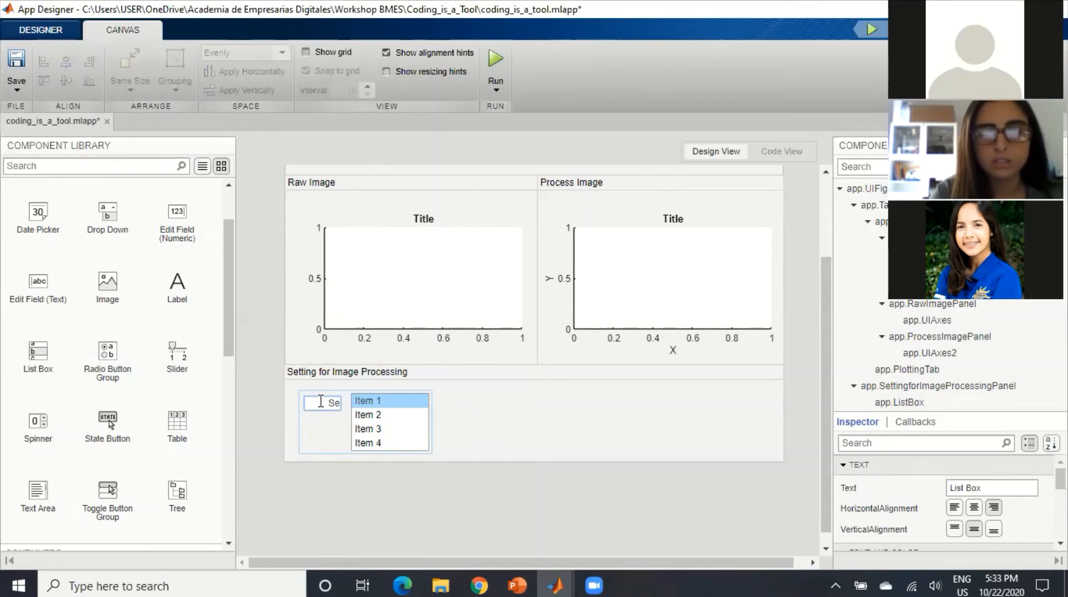
{"action": "type", "text": "lect color"}
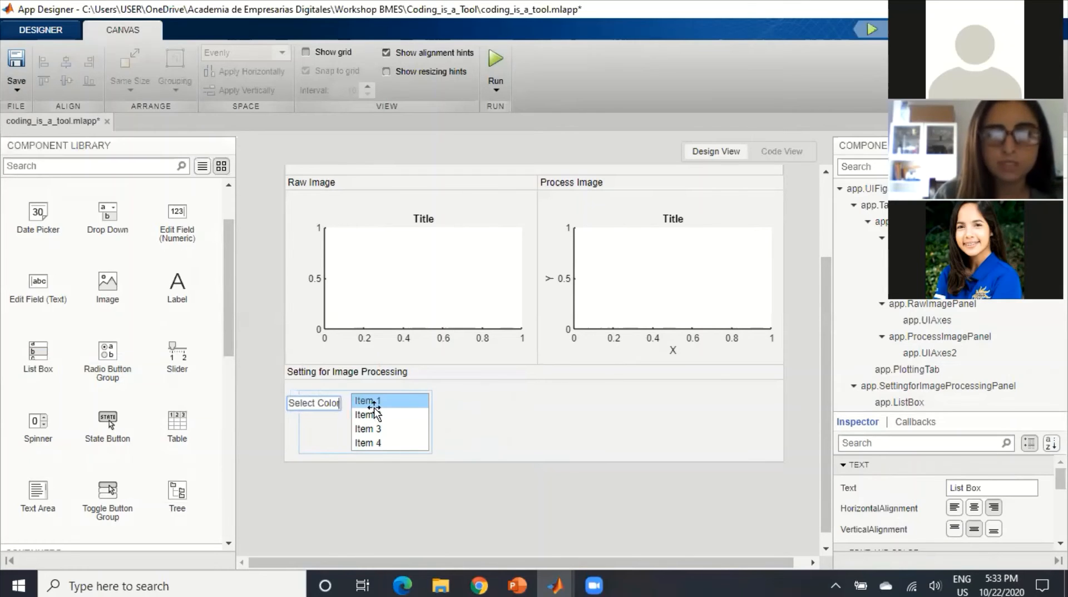
{"action": "key", "text": "Return"}
{"action": "left_click", "coordinate": [490, 425]}
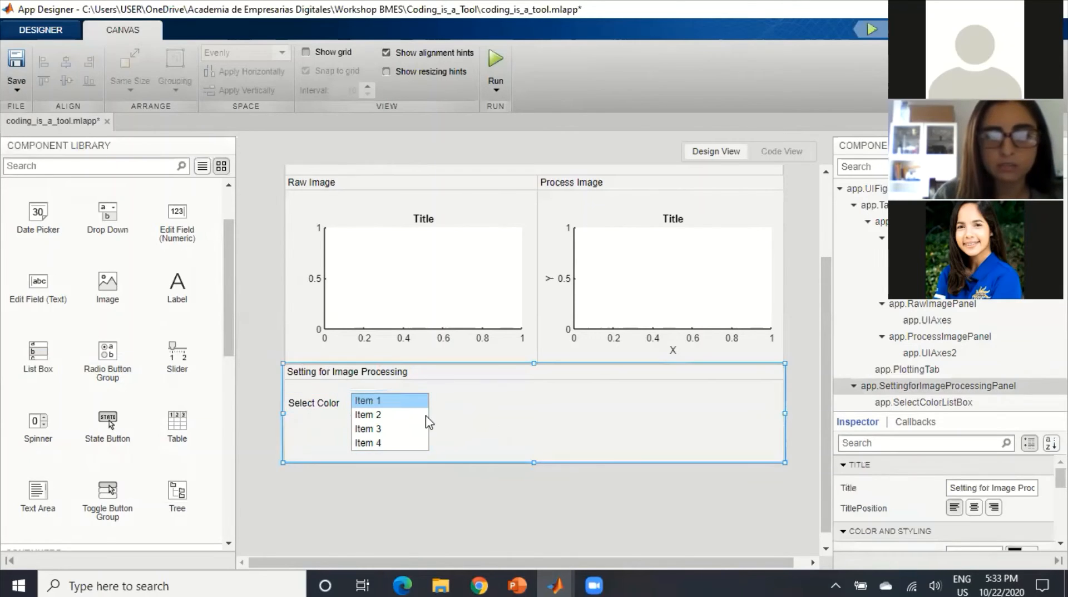
Rename the first three items of the Select Color list box to Red, Green and Blue
{"action": "left_click", "coordinate": [374, 404]}
{"action": "double_click", "coordinate": [378, 405]}
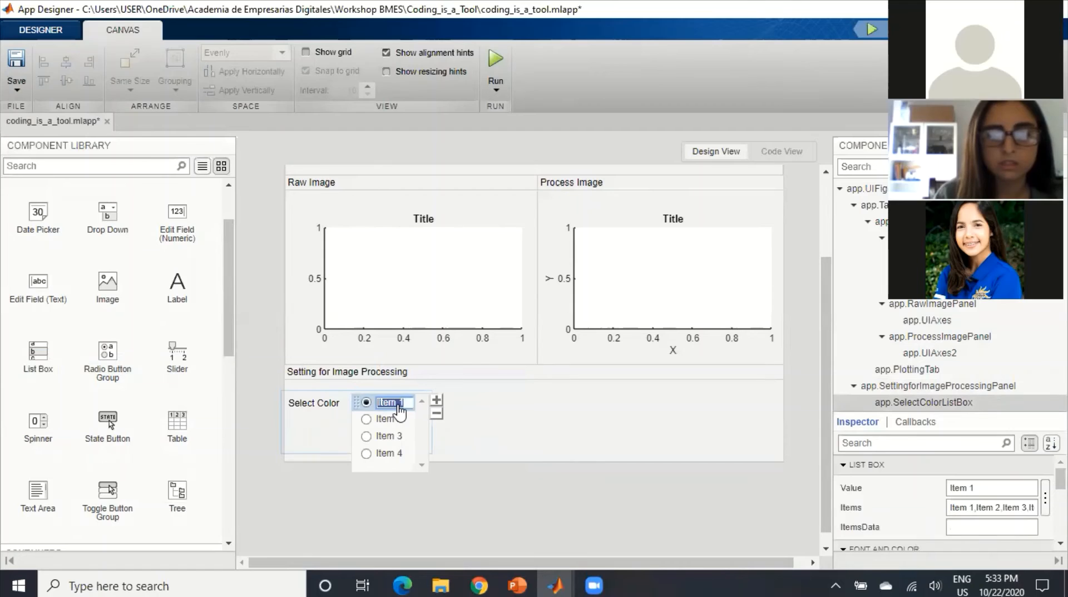
{"action": "type", "text": "Red"}
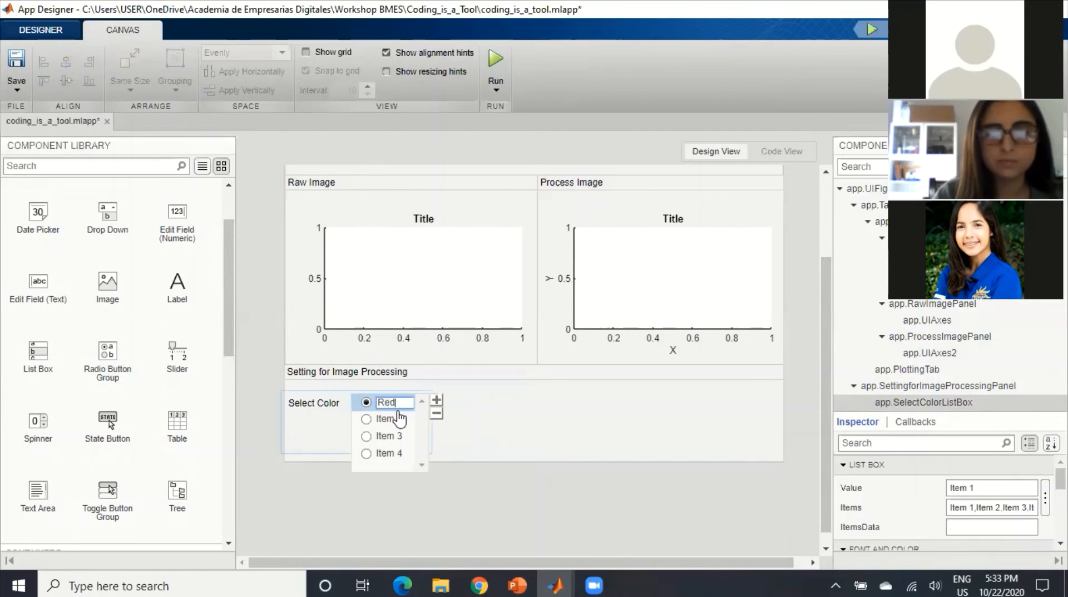
{"action": "double_click", "coordinate": [392, 420]}
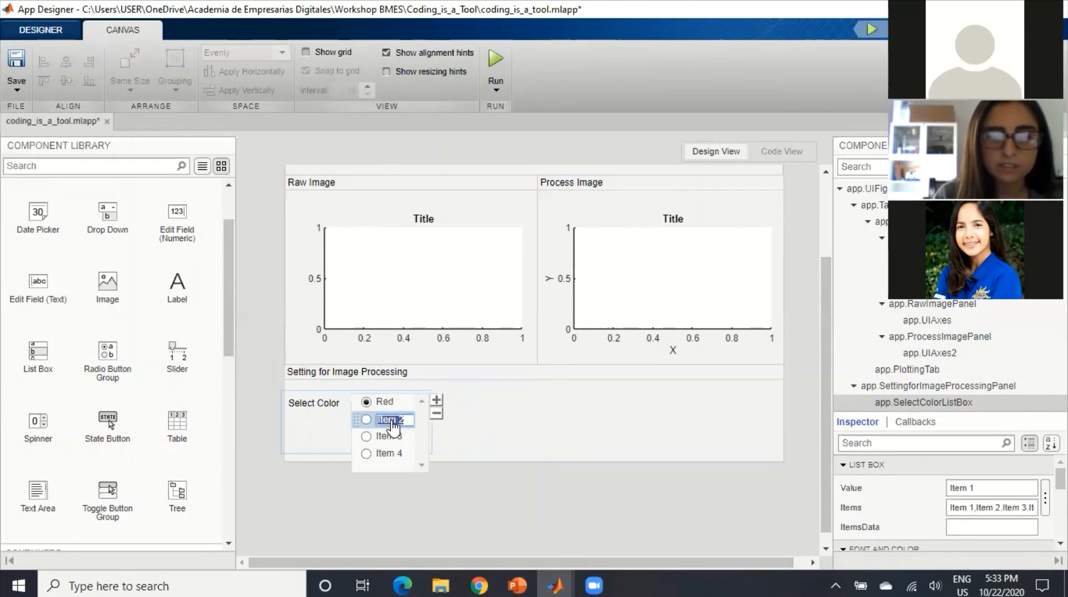
{"action": "type", "text": "Green"}
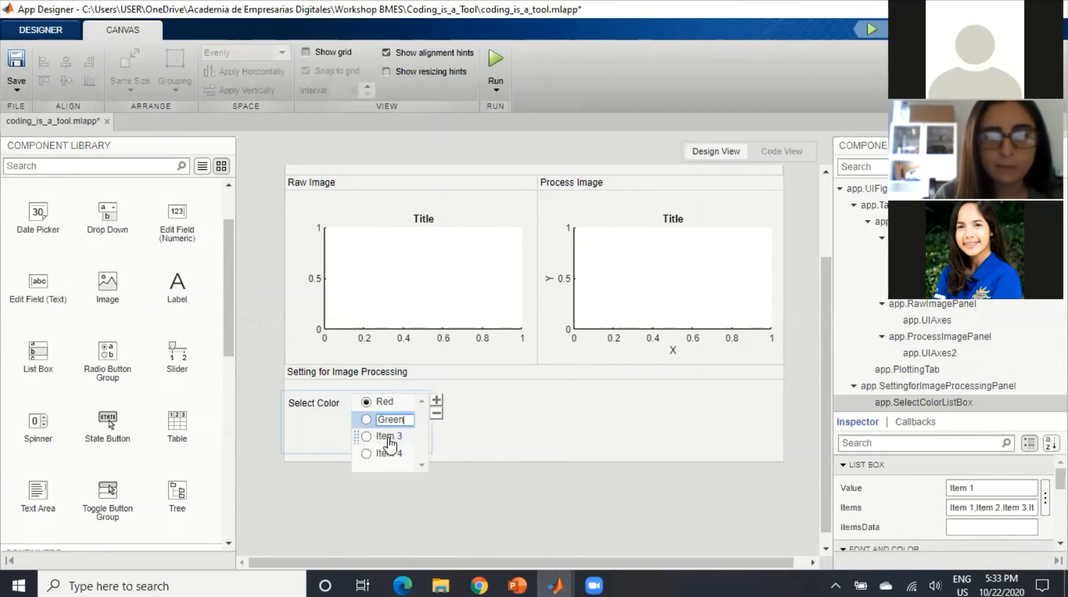
{"action": "double_click", "coordinate": [390, 436]}
{"action": "type", "text": "Bl"}
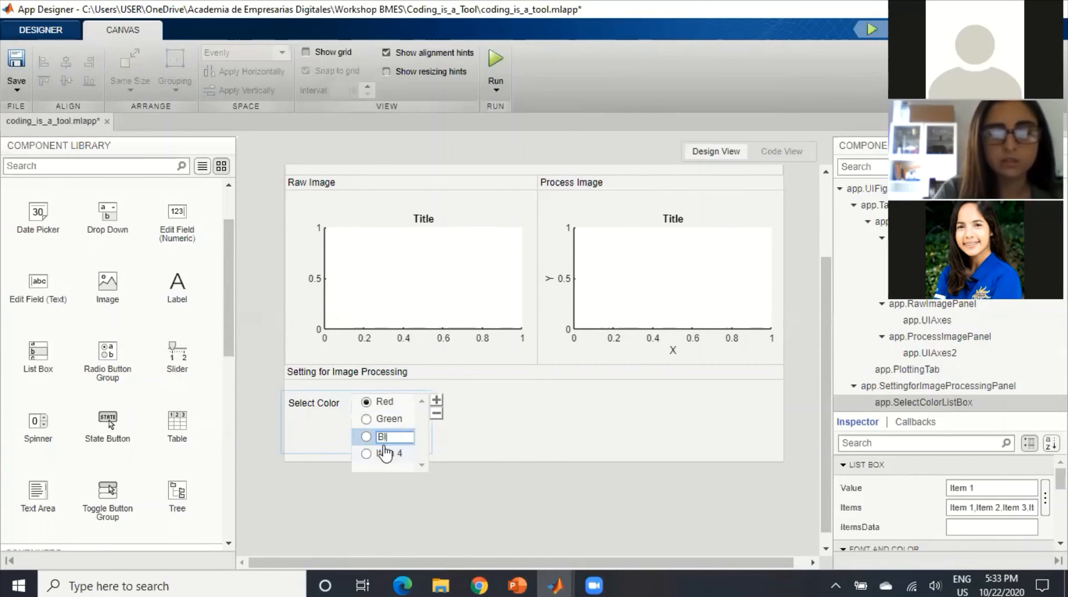
{"action": "type", "text": "ue"}
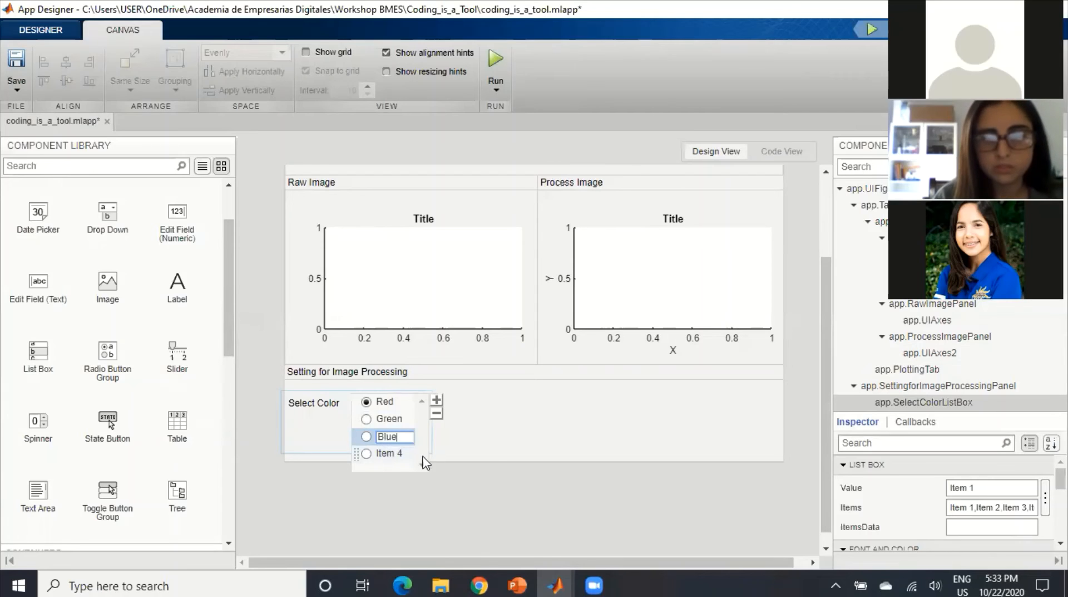
Finish naming the third Select Color list item Blue and remove the Item 4 entry from the list box
{"action": "key", "text": "Return"}
{"action": "left_click", "coordinate": [510, 511]}
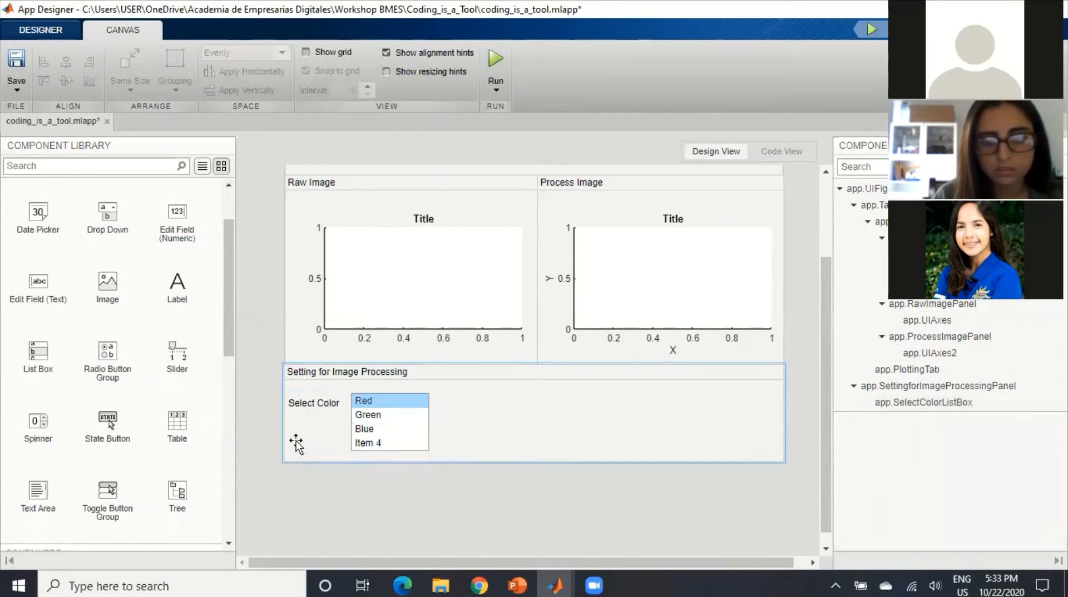
{"action": "double_click", "coordinate": [367, 444]}
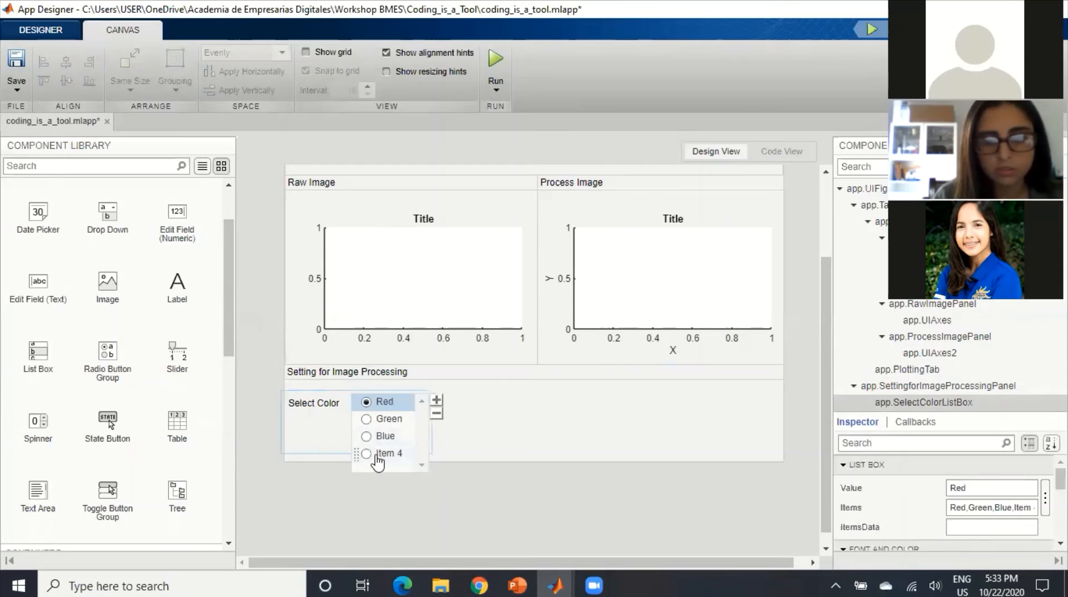
{"action": "left_click", "coordinate": [378, 453]}
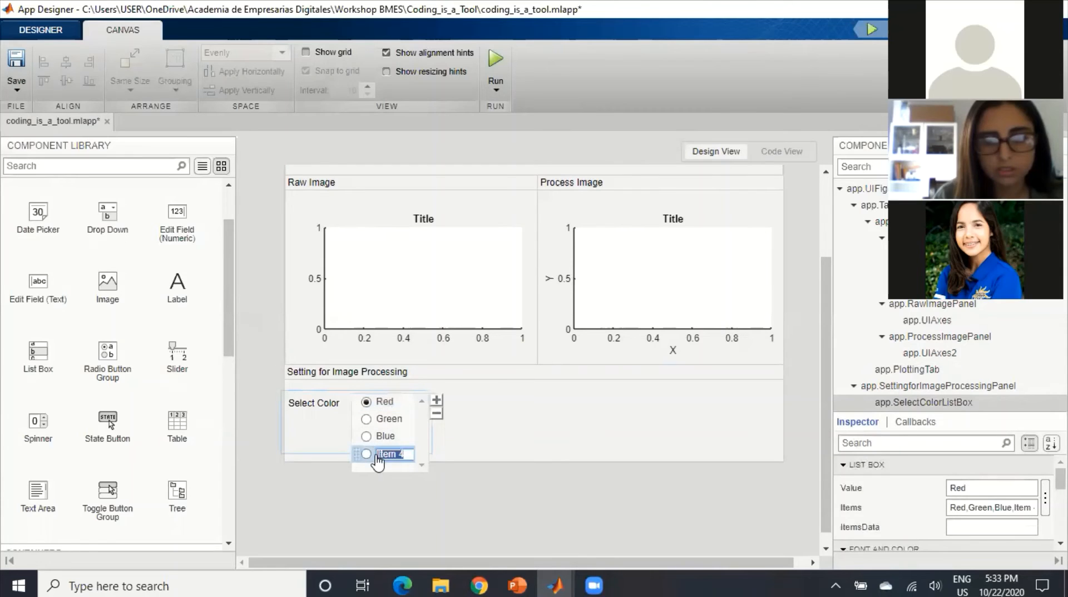
{"action": "left_click", "coordinate": [439, 414]}
{"action": "left_click", "coordinate": [492, 500]}
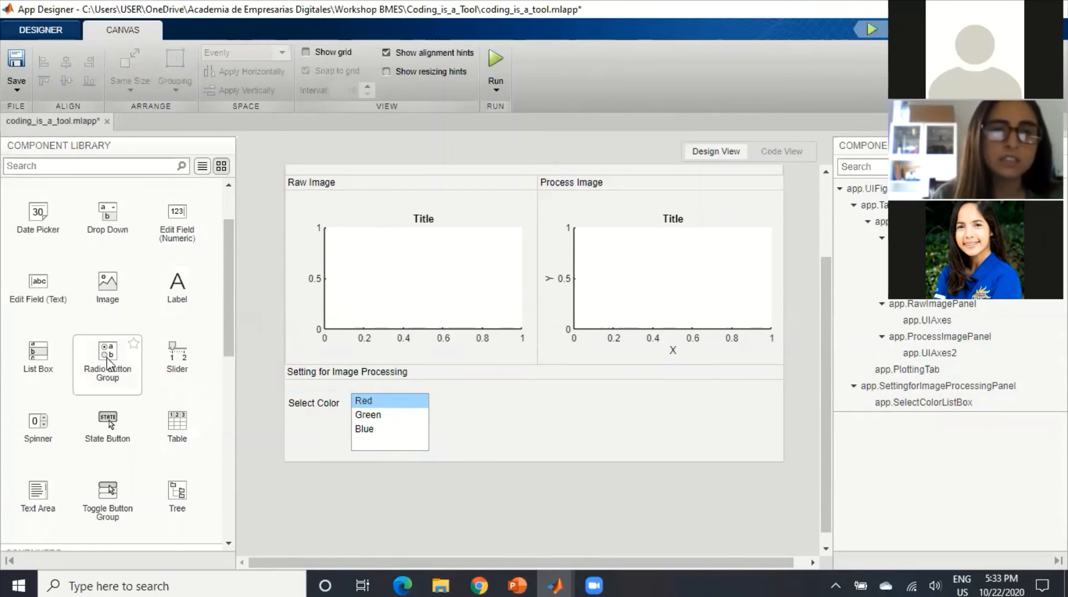
Add a push button at the right of the Setting for Image Processing panel, duplicate it twice and stack the three buttons vertically
{"action": "scroll", "coordinate": [109, 345], "scroll_direction": "up", "scroll_amount": 3}
{"action": "left_click_drag", "start_coordinate": [114, 239], "coordinate": [707, 400]}
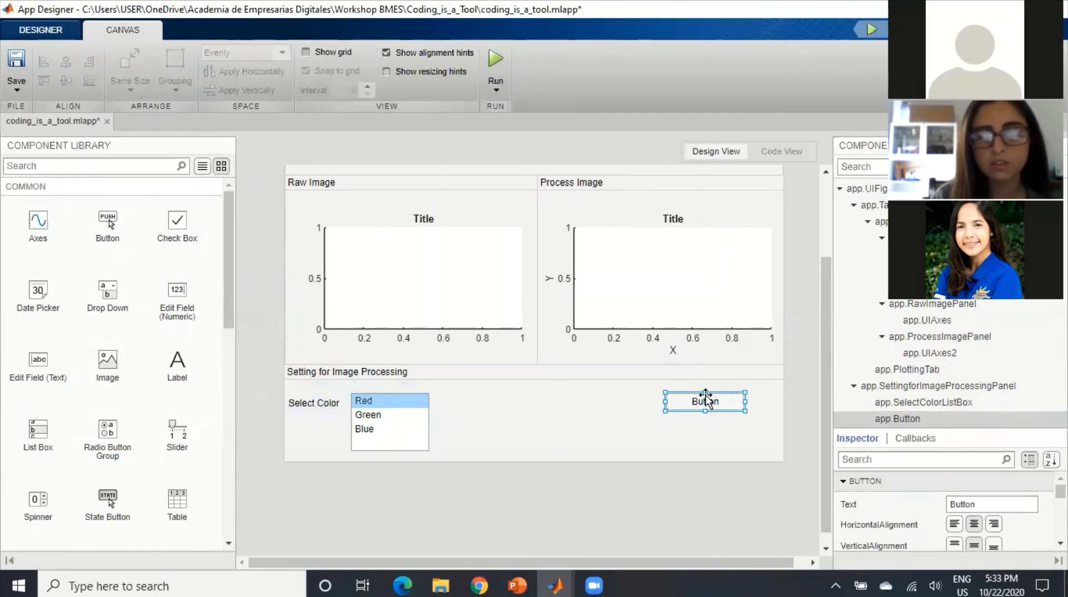
{"action": "key", "text": "ctrl+d"}
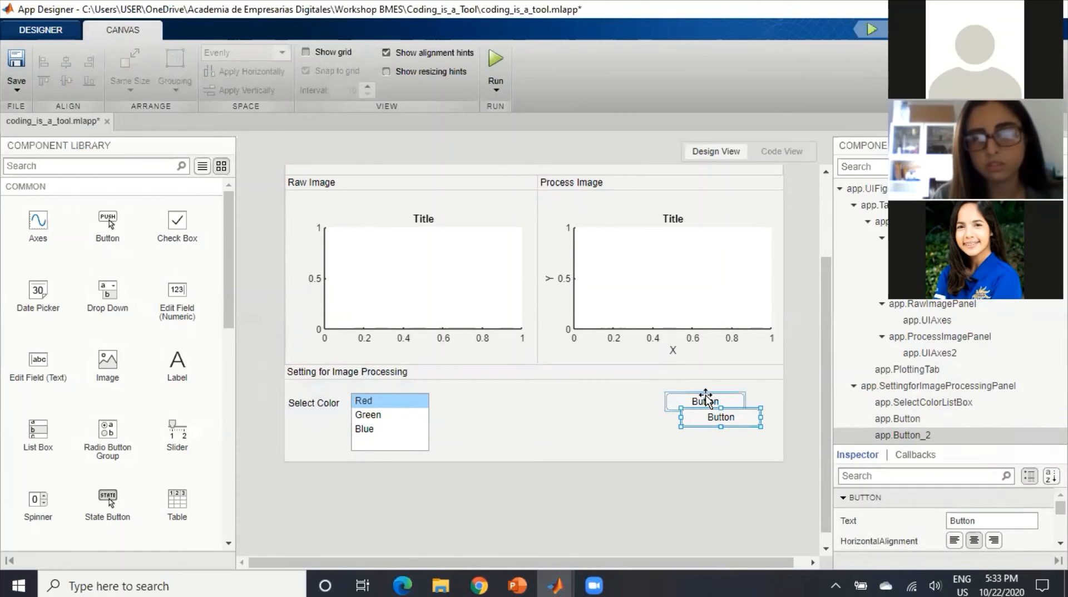
{"action": "key", "text": "ctrl+d"}
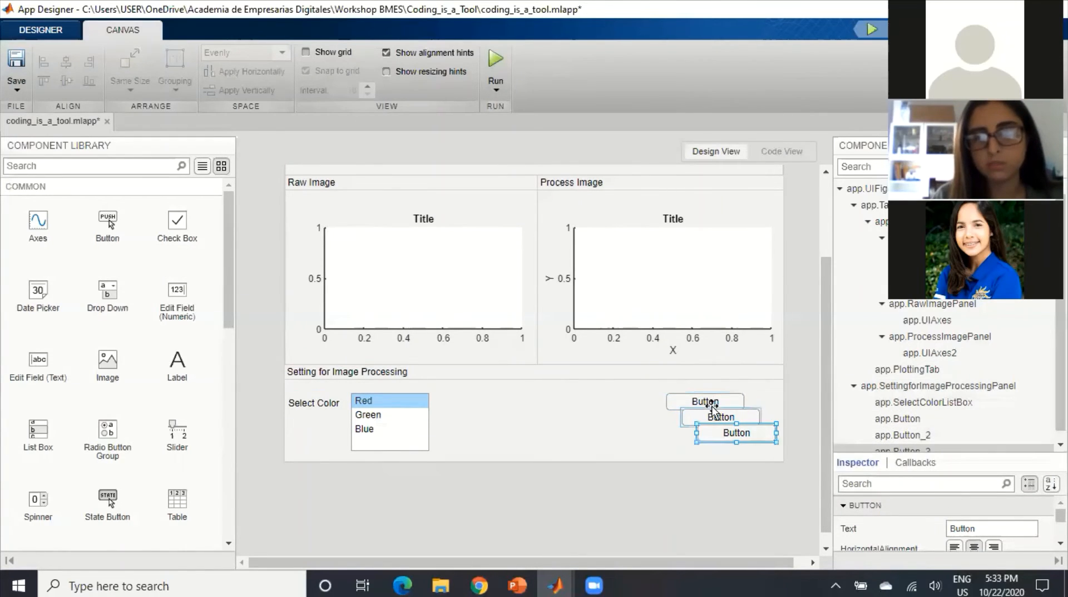
{"action": "left_click_drag", "start_coordinate": [741, 434], "coordinate": [720, 422]}
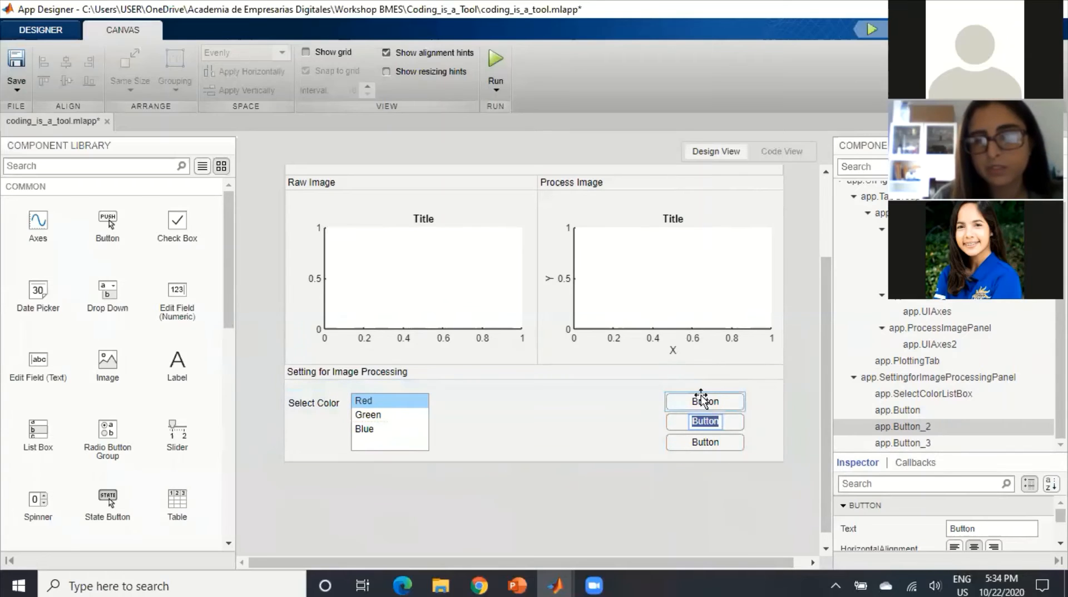
Rename the uppermost of the three stacked buttons as Single Channel
{"action": "double_click", "coordinate": [703, 401]}
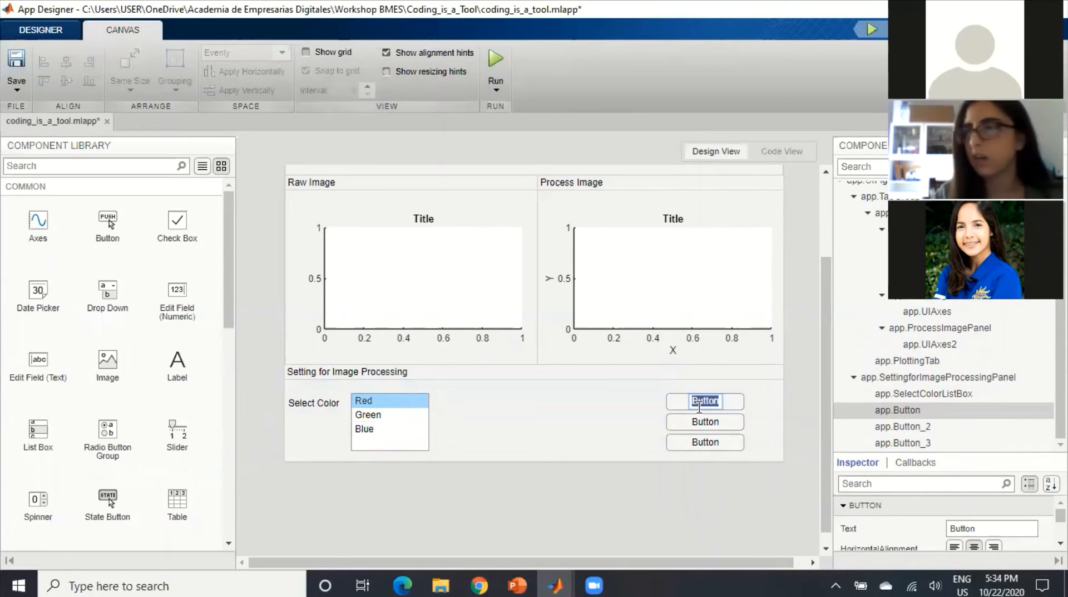
{"action": "type", "text": "Sin"}
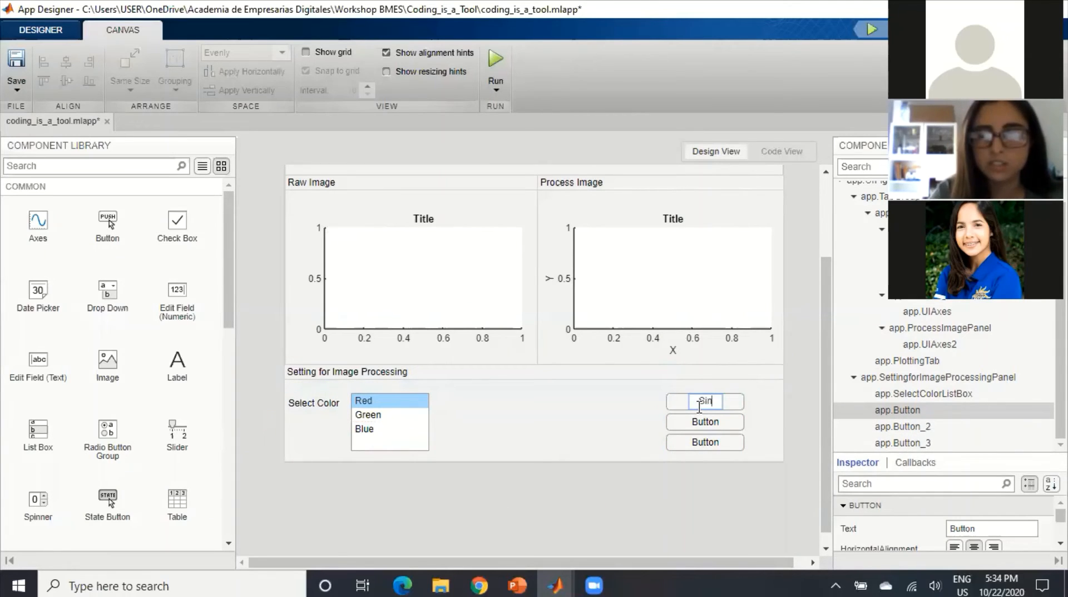
{"action": "type", "text": "gle Cha"}
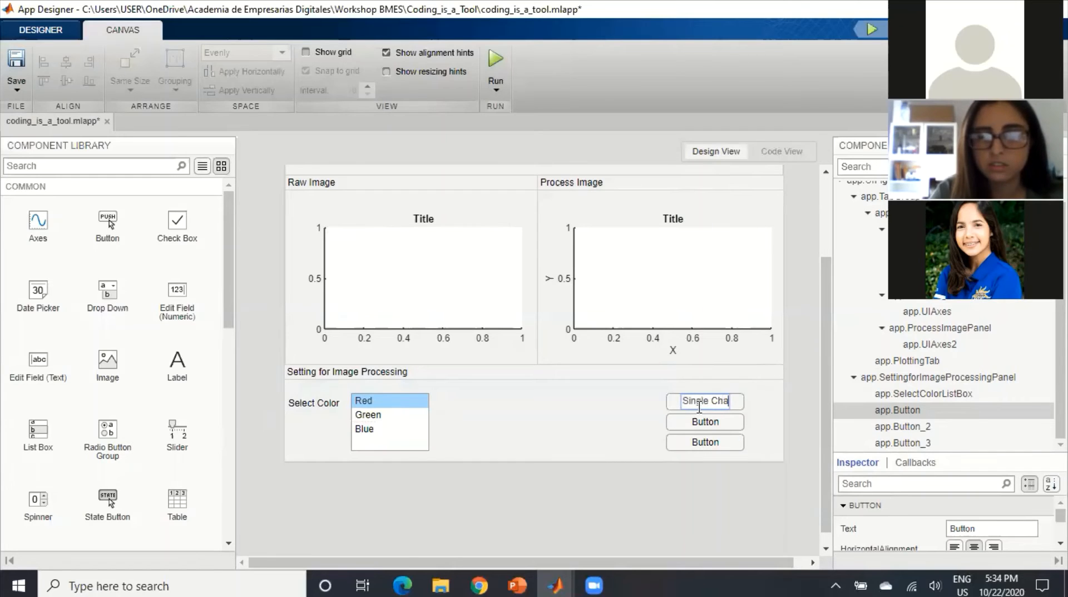
{"action": "type", "text": "nnel"}
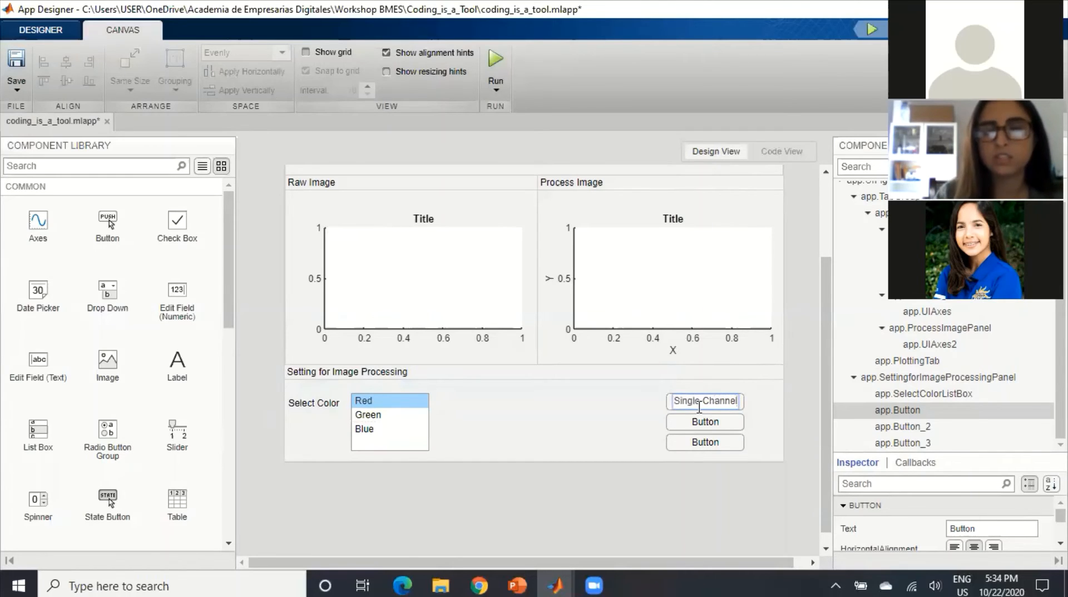
{"action": "key", "text": "Return"}
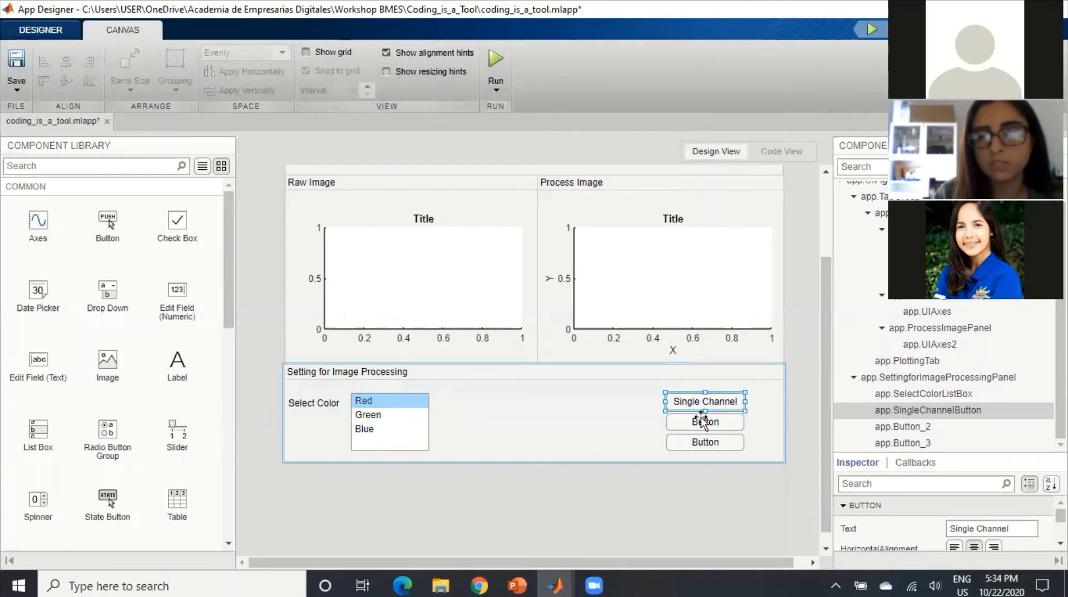
Rename the middle stacked button as Binary Image
{"action": "double_click", "coordinate": [706, 422]}
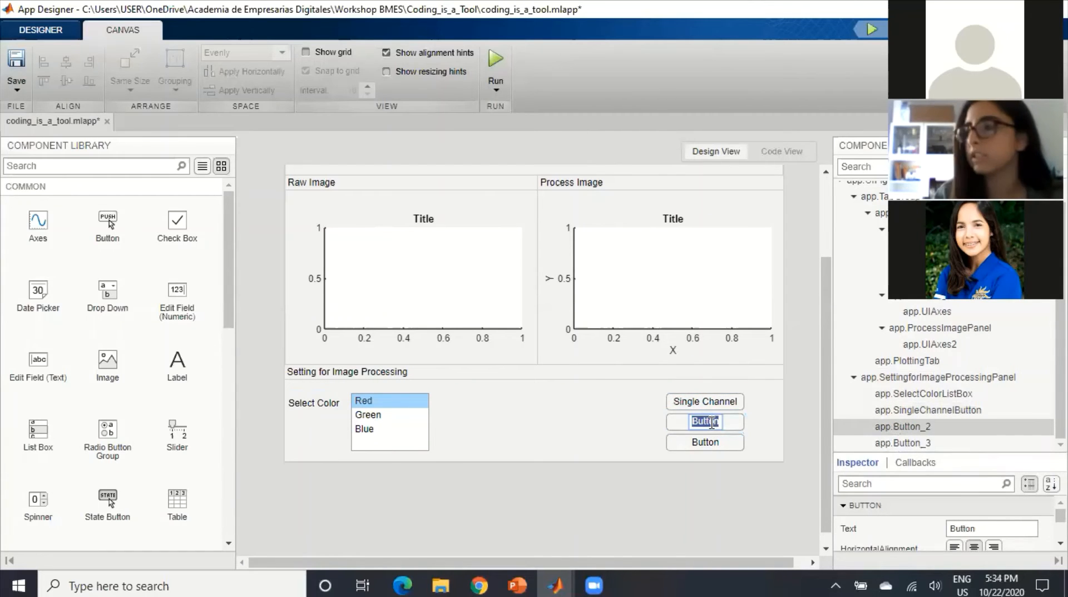
{"action": "type", "text": "Binary"}
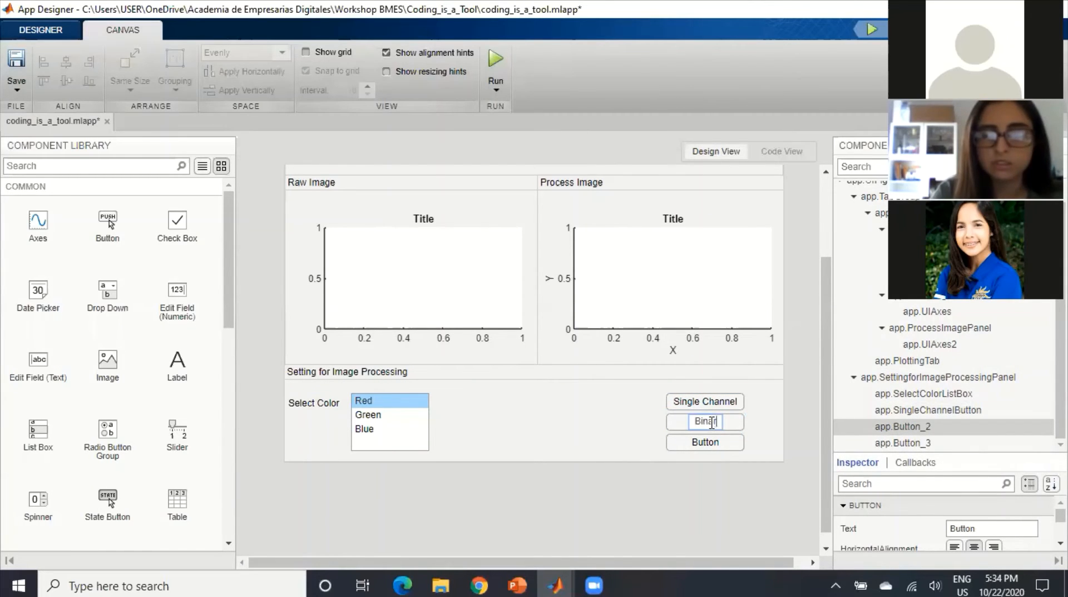
{"action": "type", "text": " Image"}
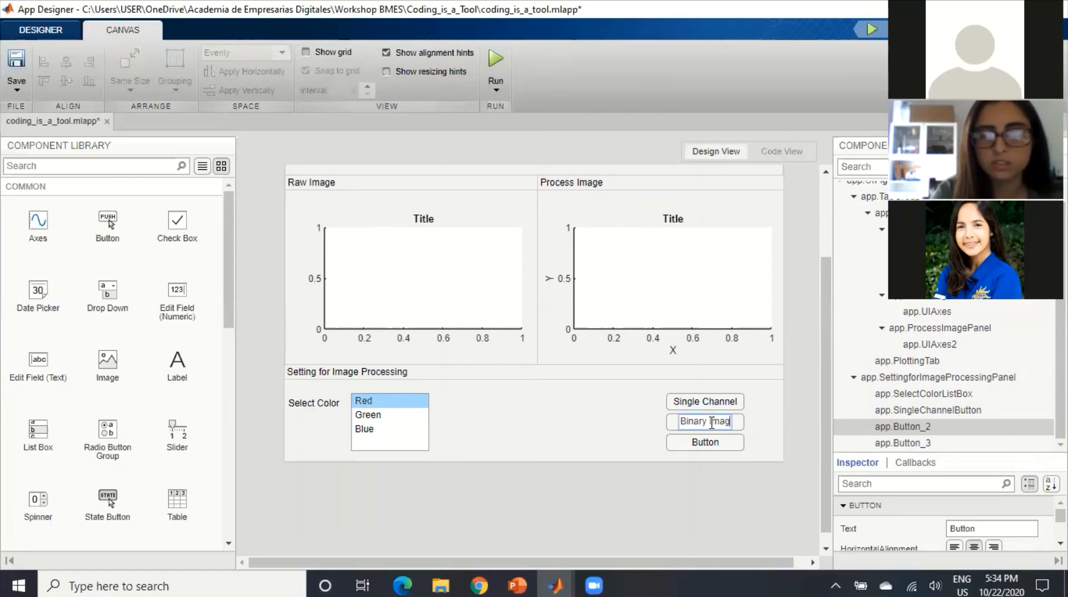
{"action": "left_click", "coordinate": [708, 441]}
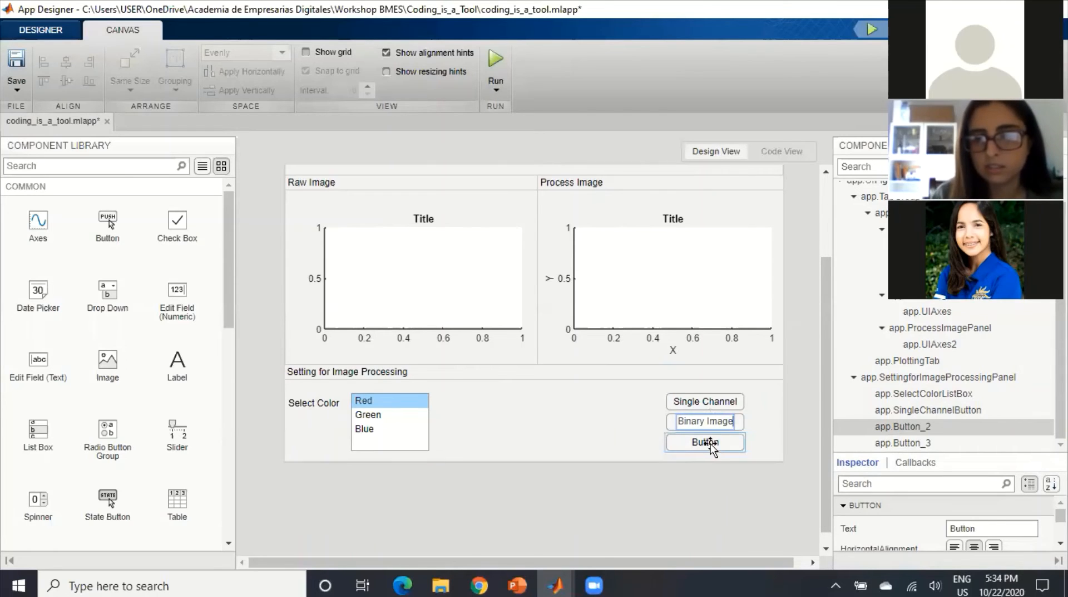
Rename the lowest stacked button as Substracted Color
{"action": "double_click", "coordinate": [706, 442]}
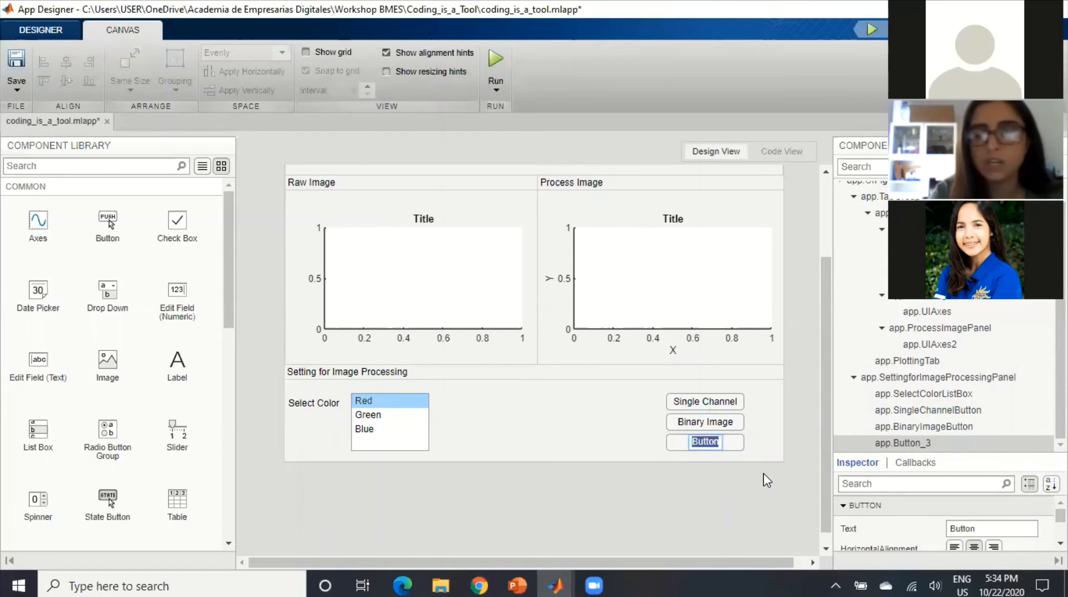
{"action": "type", "text": "Substrac"}
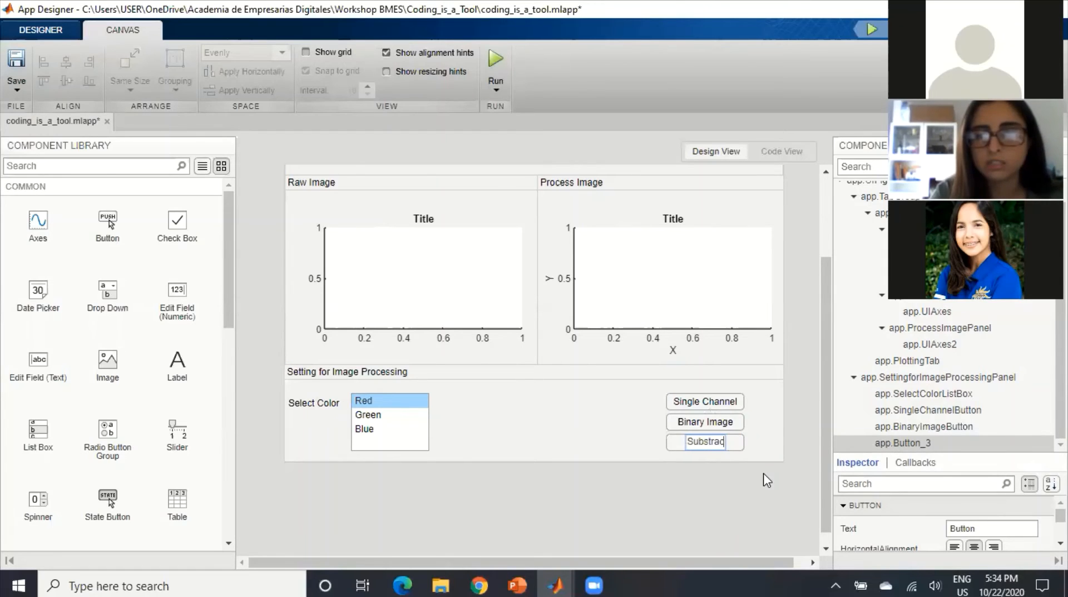
{"action": "type", "text": "ted Color"}
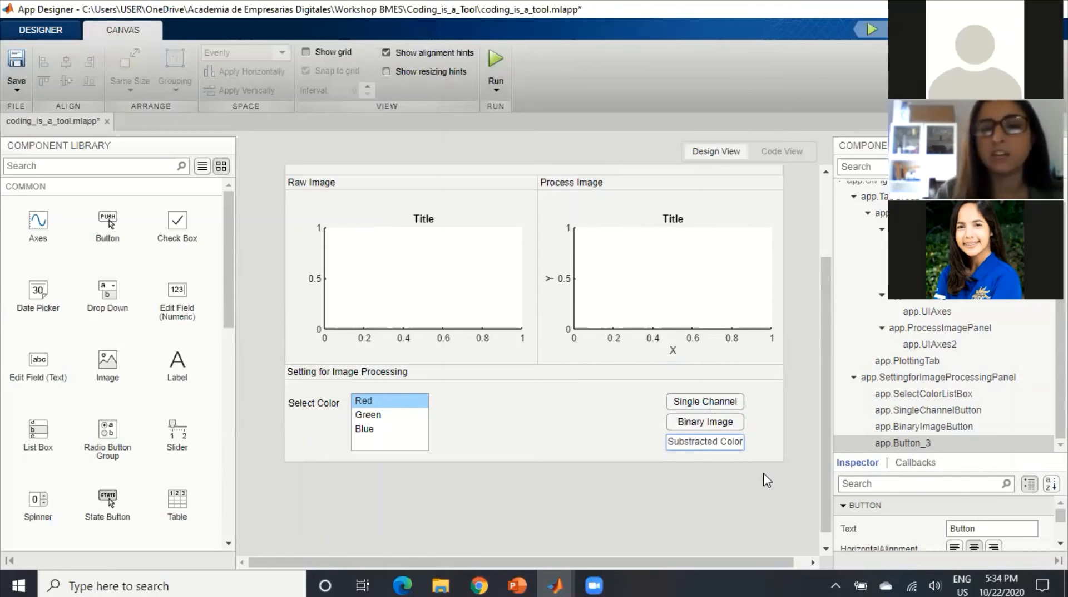
{"action": "key", "text": "Return"}
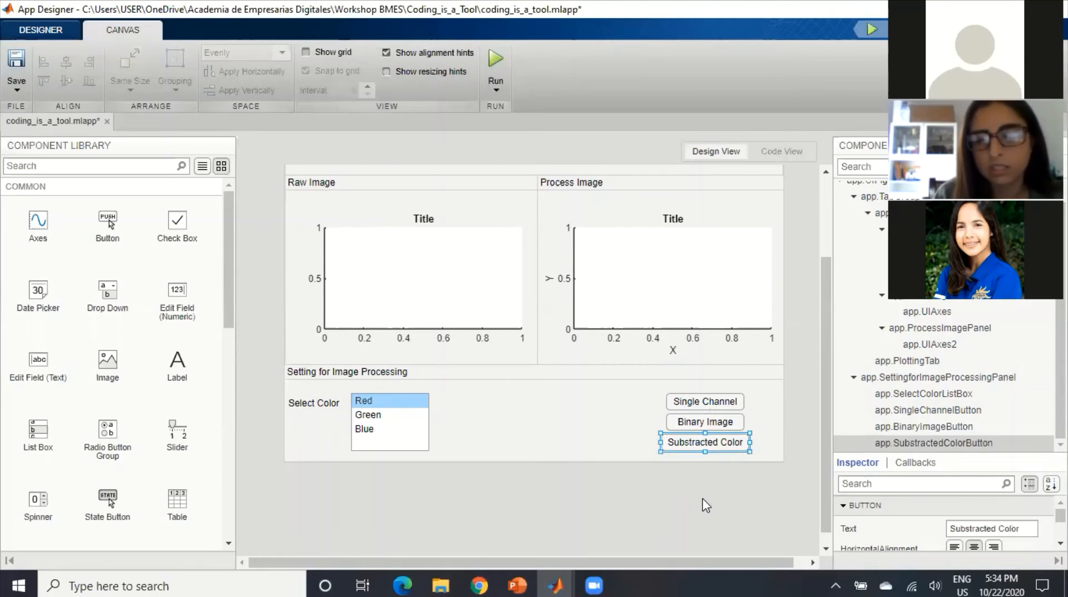
{"action": "left_click", "coordinate": [725, 505]}
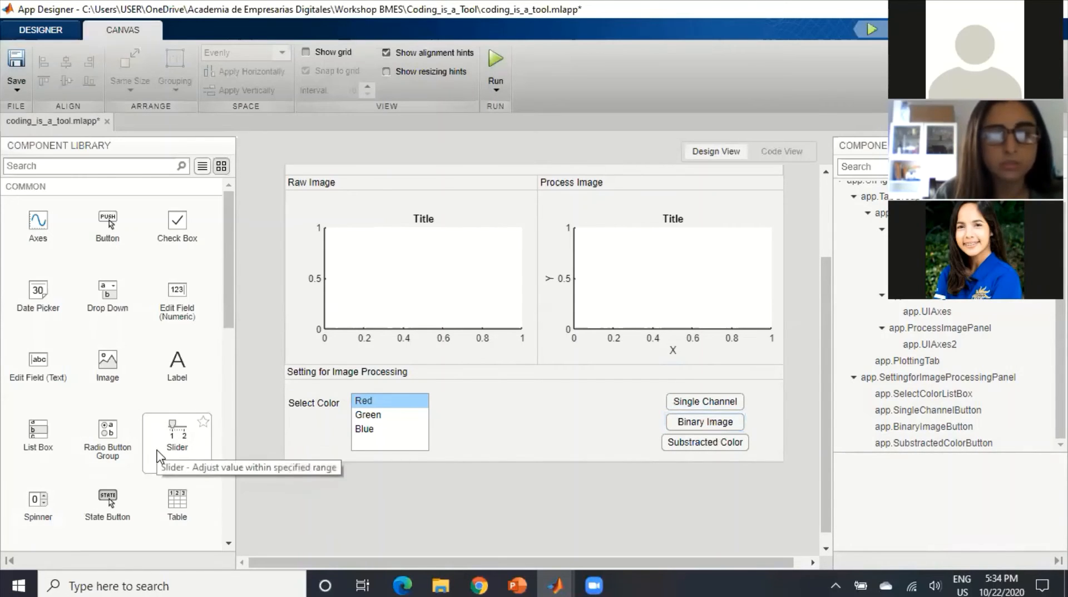
Place a slider in the Setting for Image Processing panel, between the Select Color list box and the three buttons
{"action": "scroll", "coordinate": [158, 456], "scroll_direction": "down", "scroll_amount": 6}
{"action": "scroll", "coordinate": [157, 457], "scroll_direction": "up", "scroll_amount": 4}
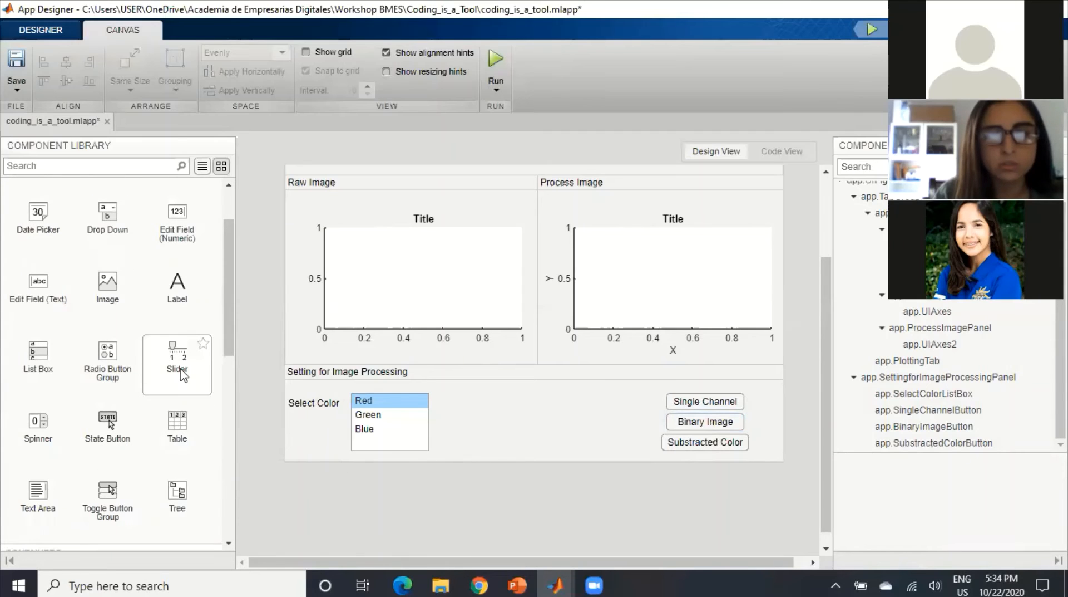
{"action": "left_click_drag", "start_coordinate": [184, 376], "coordinate": [531, 428]}
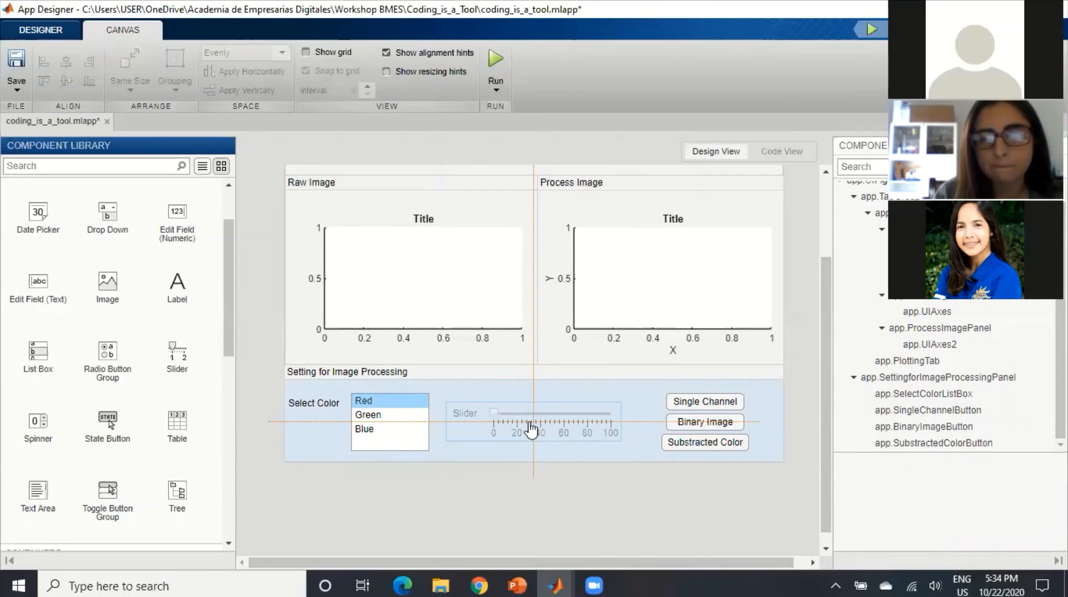
{"action": "left_click_drag", "start_coordinate": [530, 428], "coordinate": [530, 428]}
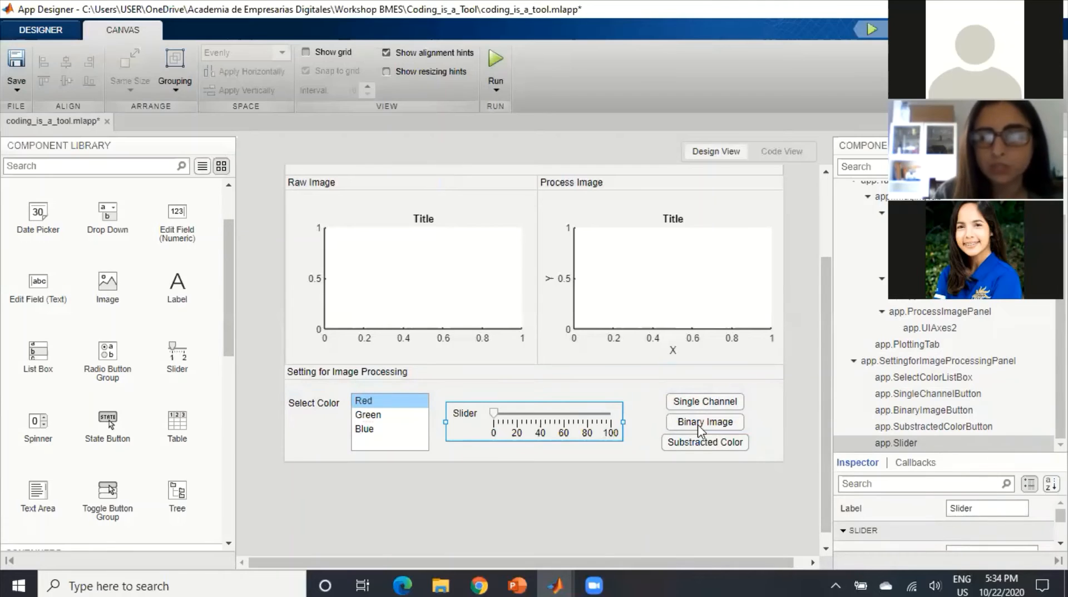
Set the slider's value to 0.5 and its limits to 0,1
{"action": "left_click_drag", "start_coordinate": [955, 453], "coordinate": [954, 252]}
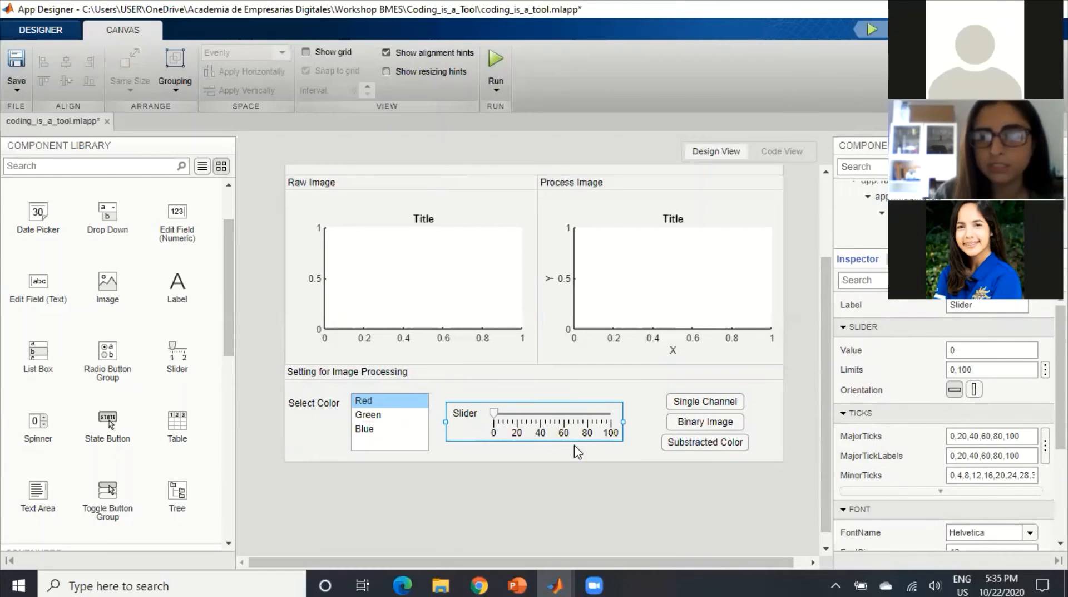
{"action": "left_click", "coordinate": [596, 525]}
{"action": "left_click", "coordinate": [545, 414]}
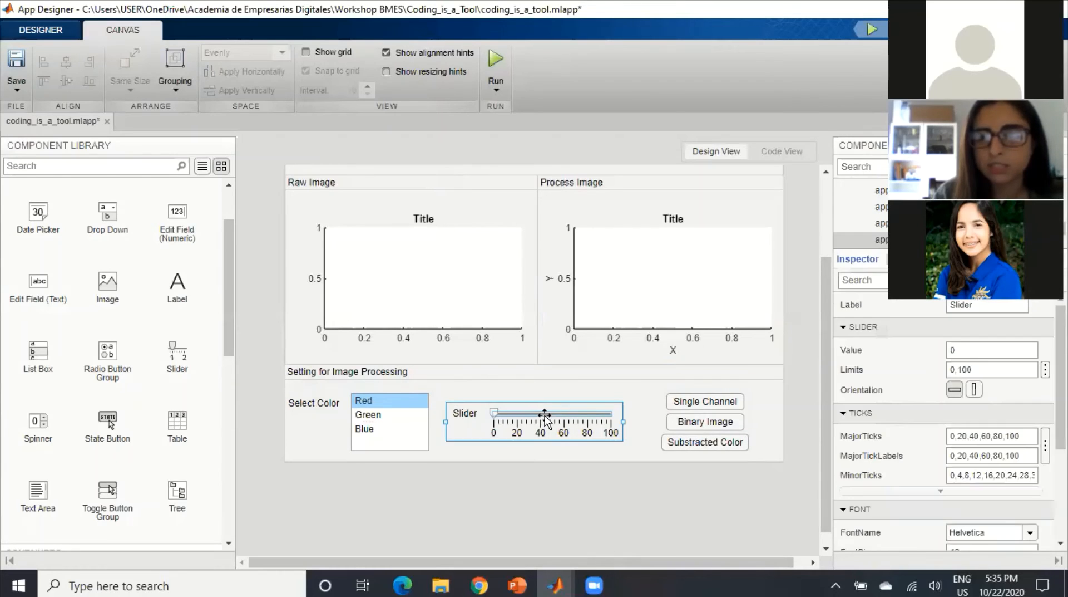
{"action": "left_click", "coordinate": [963, 351]}
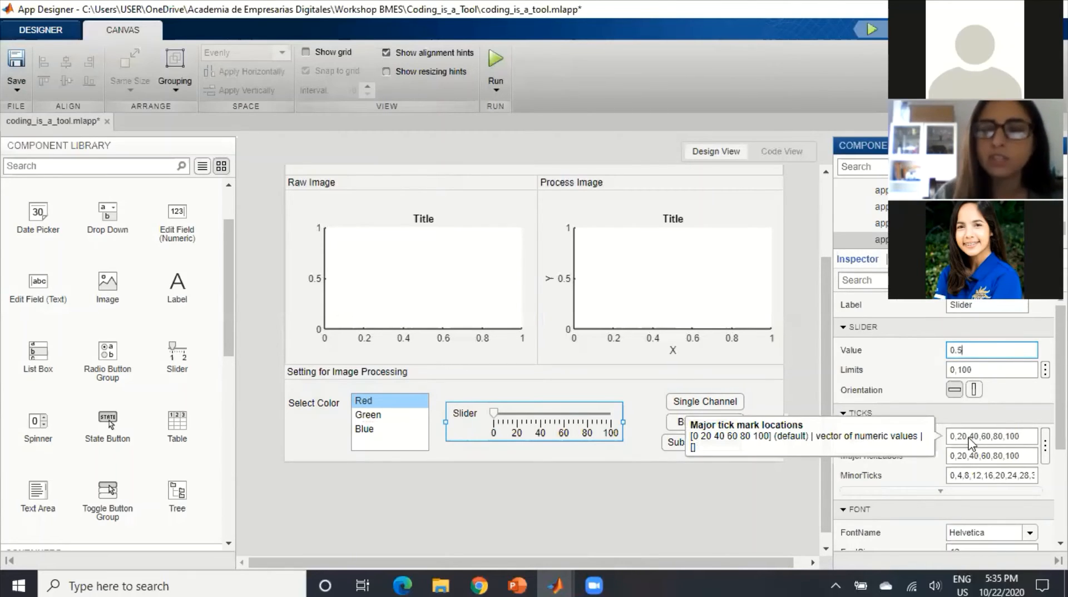
{"action": "left_click", "coordinate": [986, 370]}
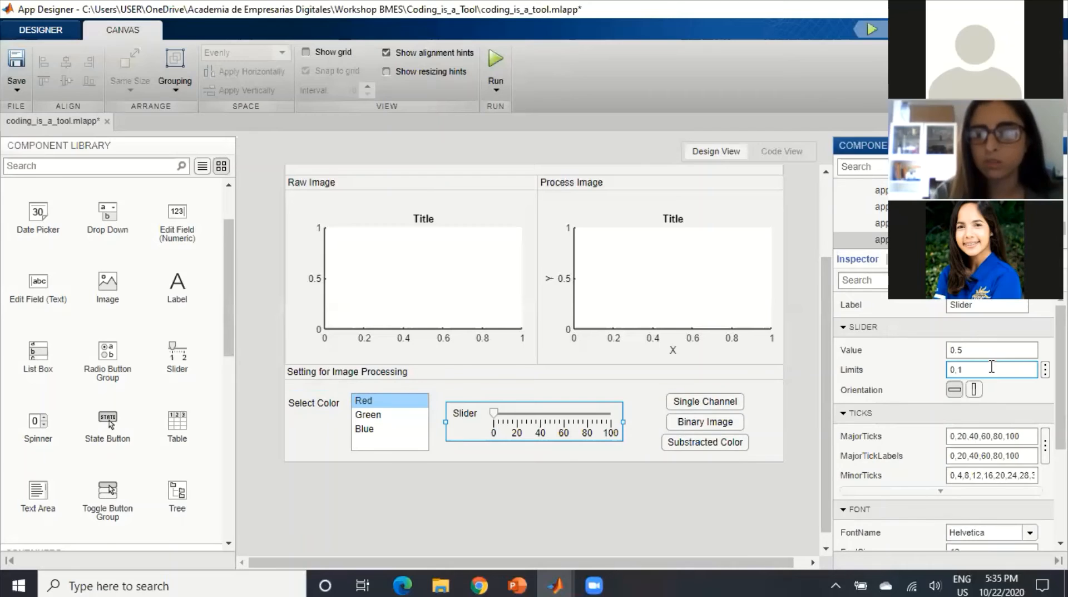
{"action": "key", "text": "Return"}
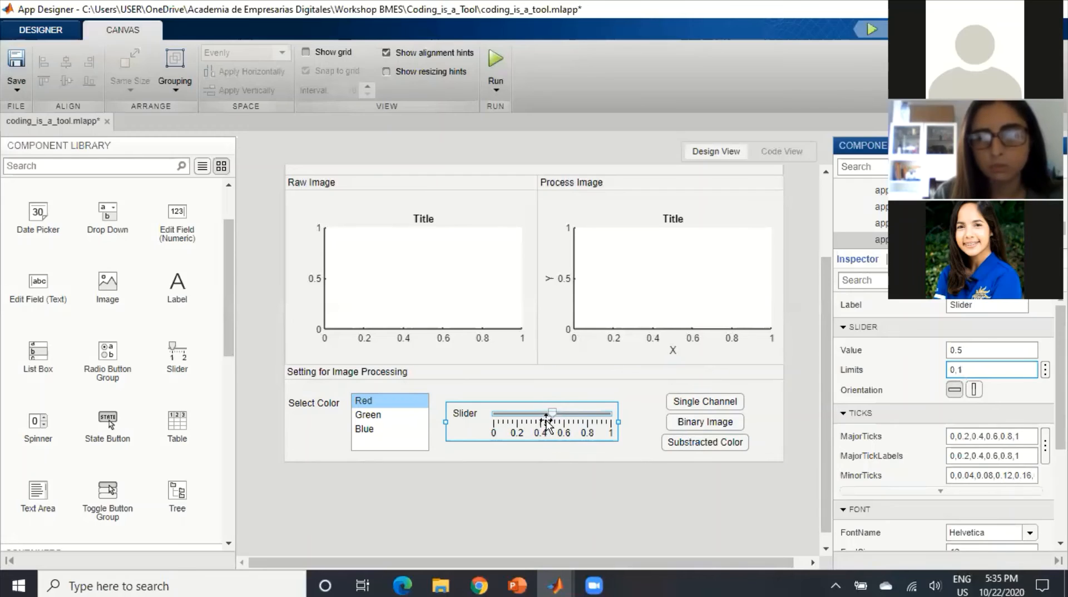
{"action": "left_click", "coordinate": [647, 490]}
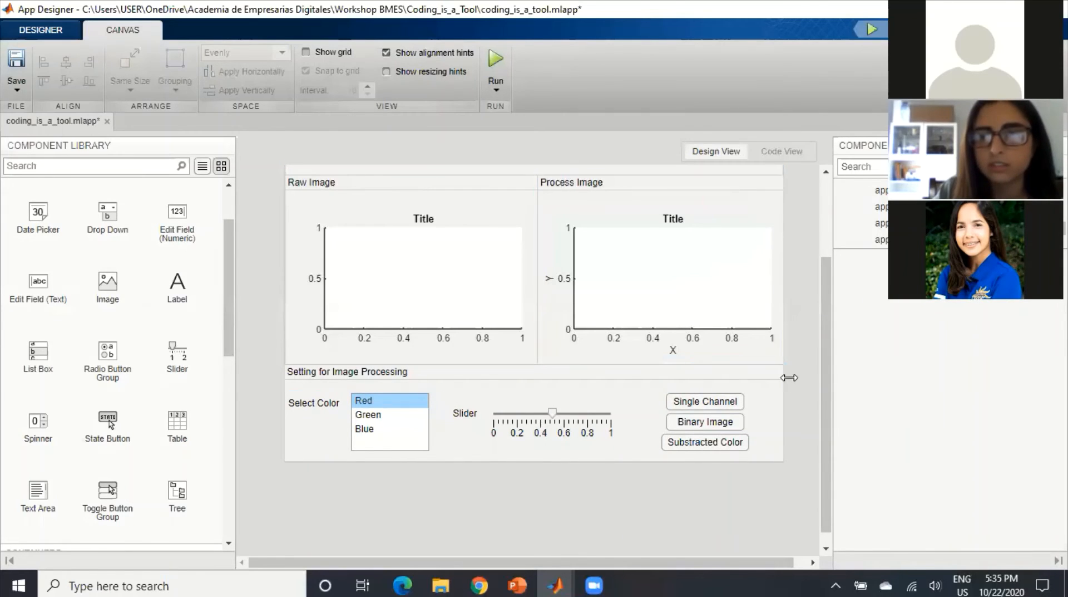
Add a ButtonPushedFcn callback named SingleChannelButtonPushed for the SingleChannelButton component in the app's code
{"action": "left_click", "coordinate": [786, 151]}
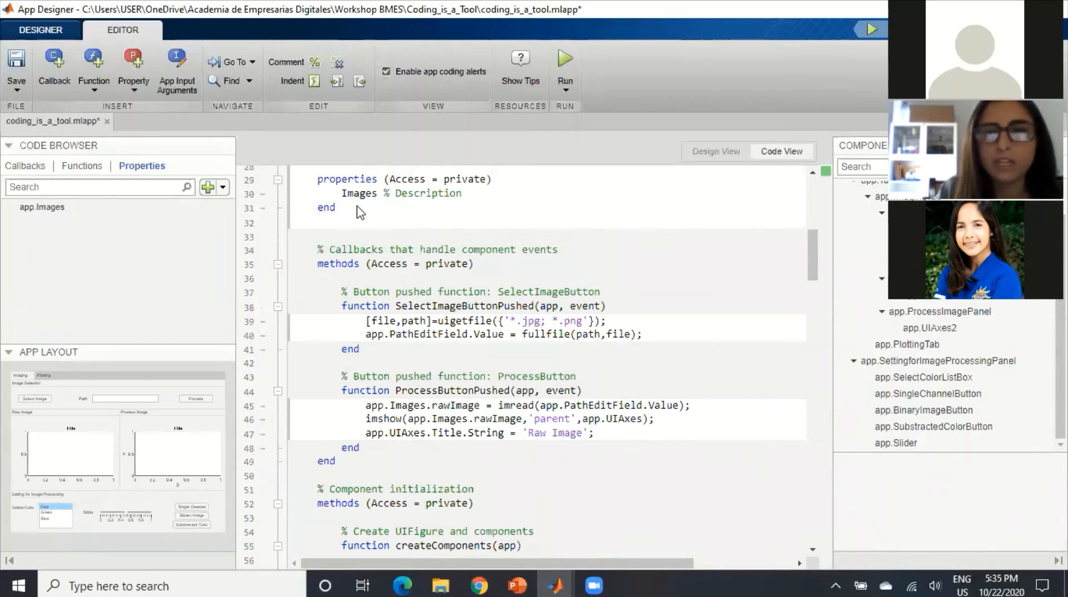
{"action": "left_click", "coordinate": [26, 167]}
{"action": "left_click", "coordinate": [207, 188]}
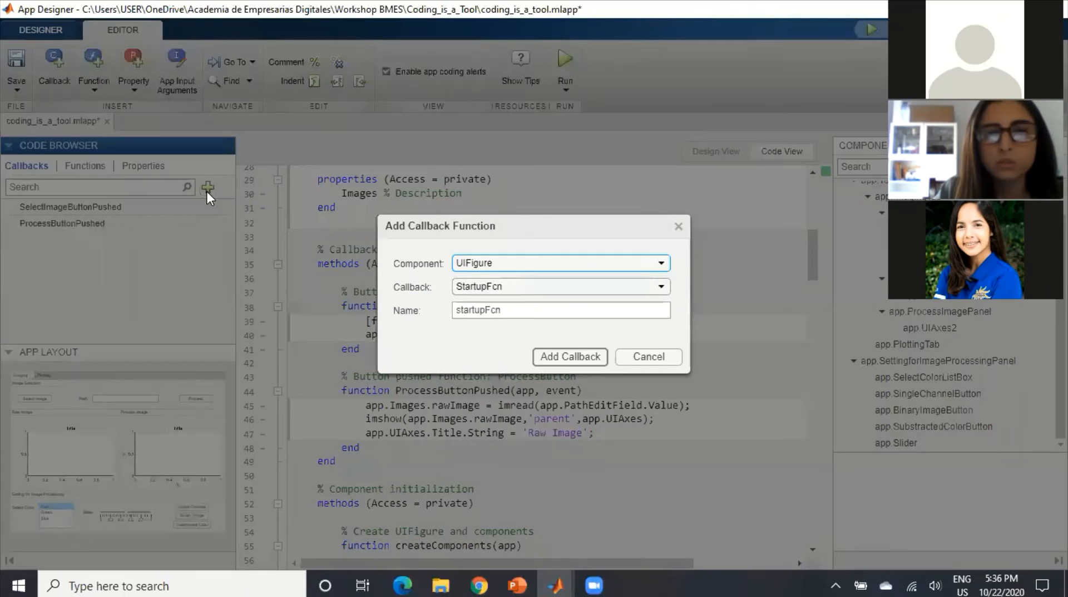
{"action": "left_click", "coordinate": [655, 264]}
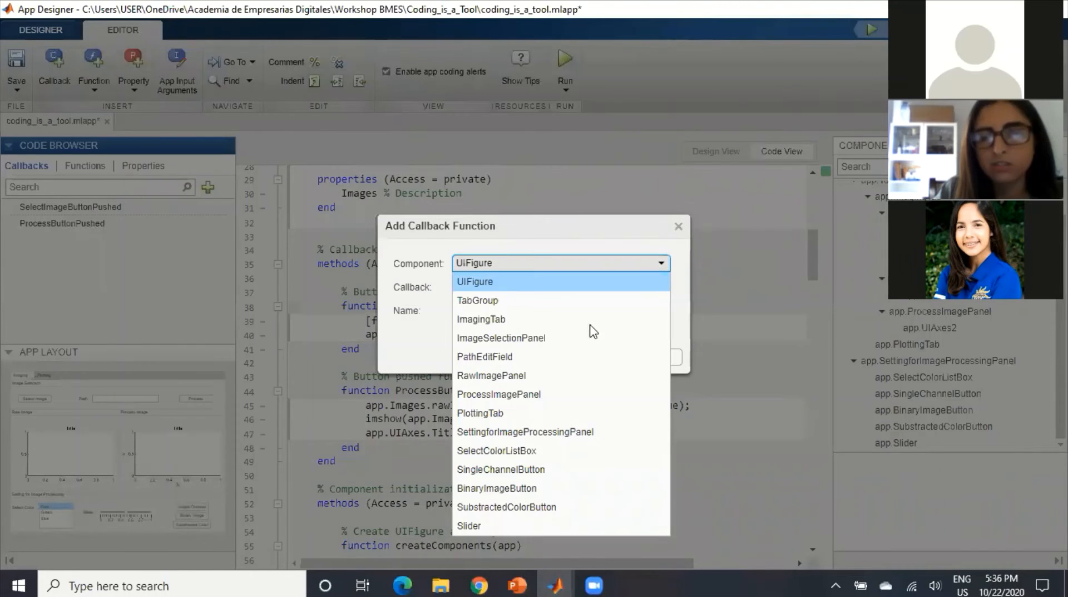
{"action": "left_click", "coordinate": [548, 469]}
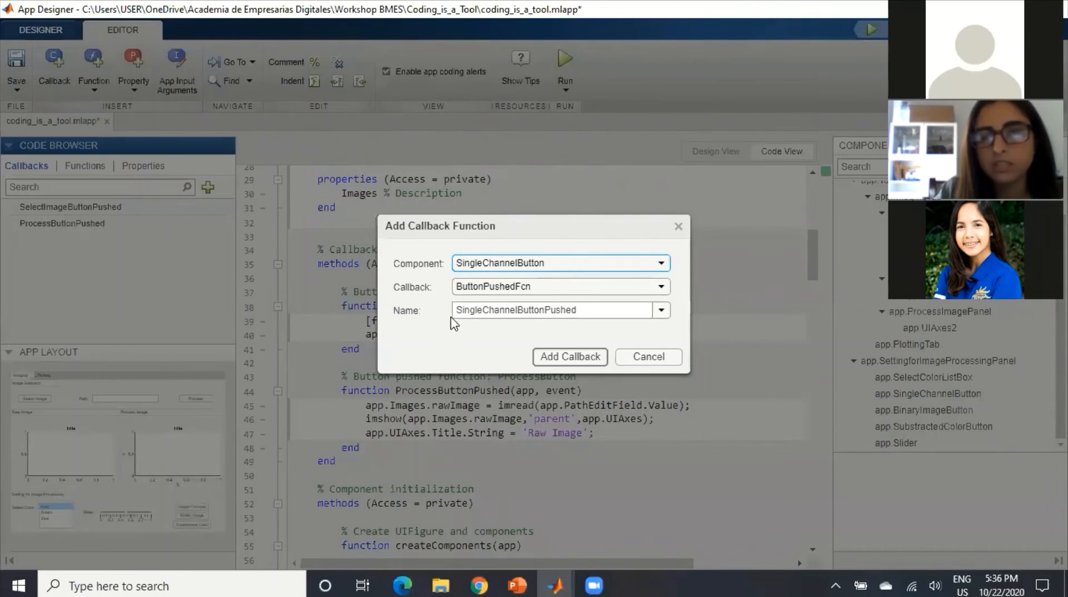
{"action": "left_click", "coordinate": [601, 359]}
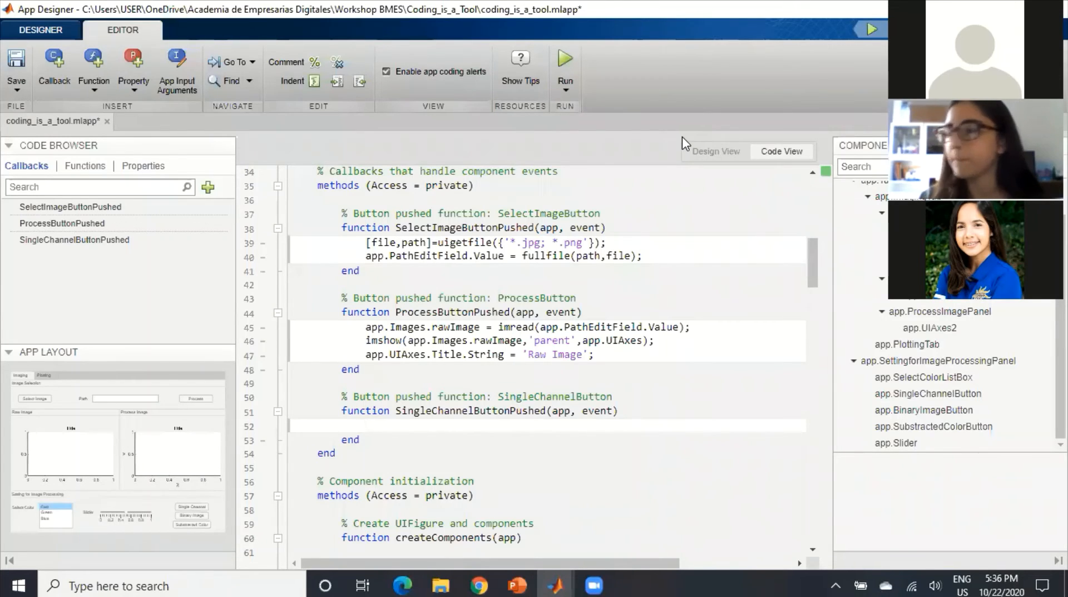
In the SingleChannelButtonPushed function, write the line color = app.SelectColorListBox.Value;
{"action": "type", "text": "color"}
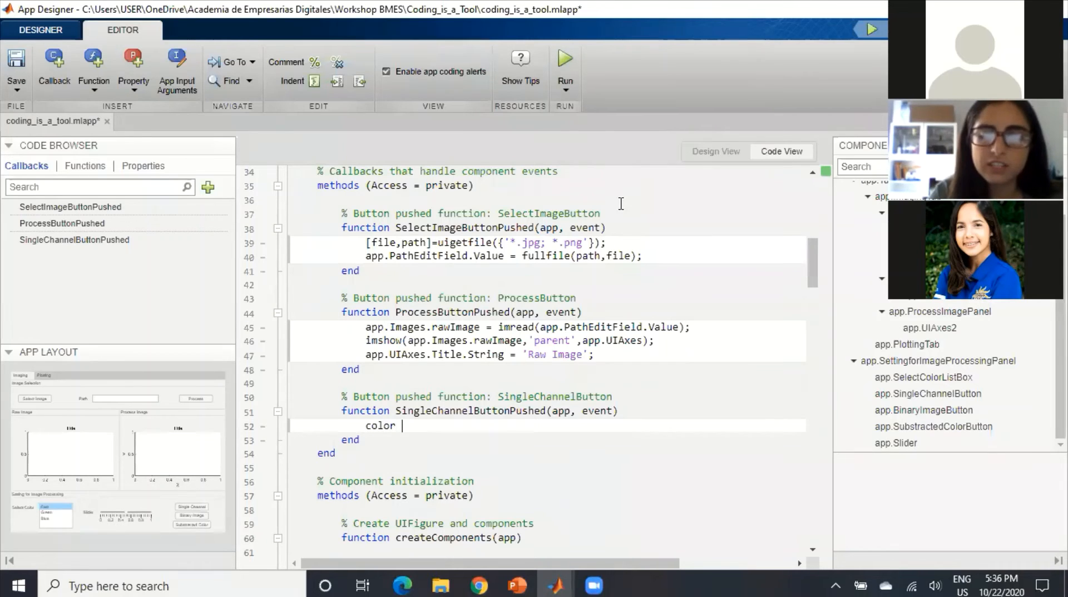
{"action": "type", "text": " ="}
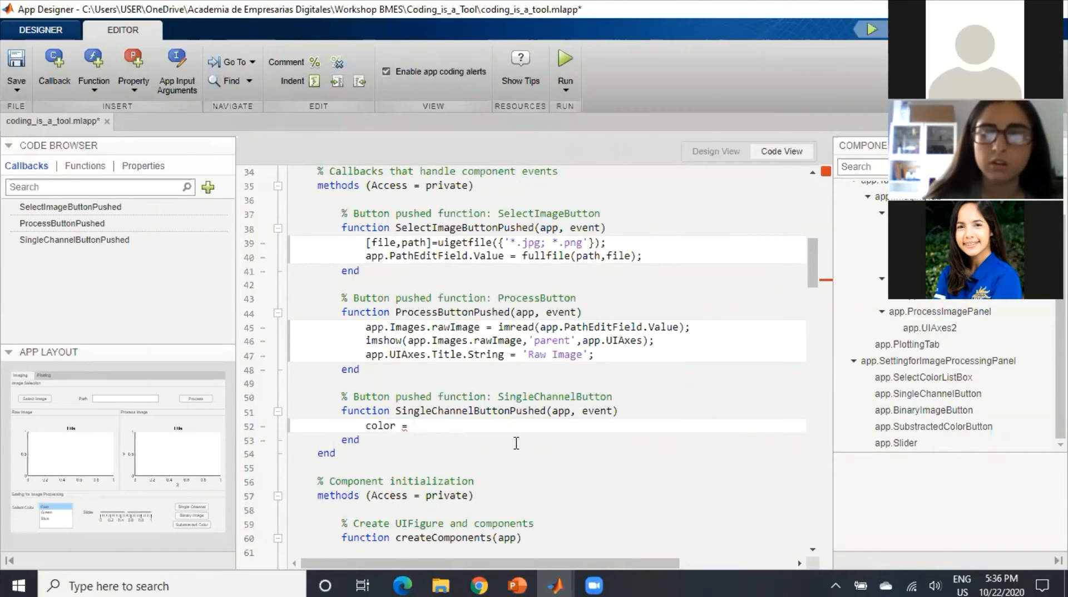
{"action": "type", "text": "app"}
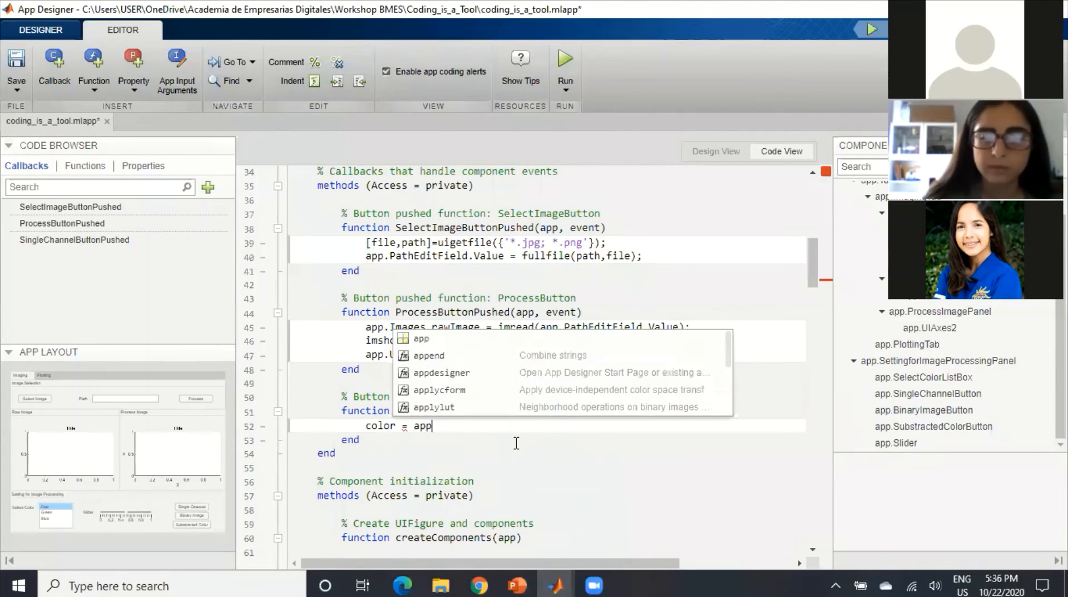
{"action": "type", "text": "."}
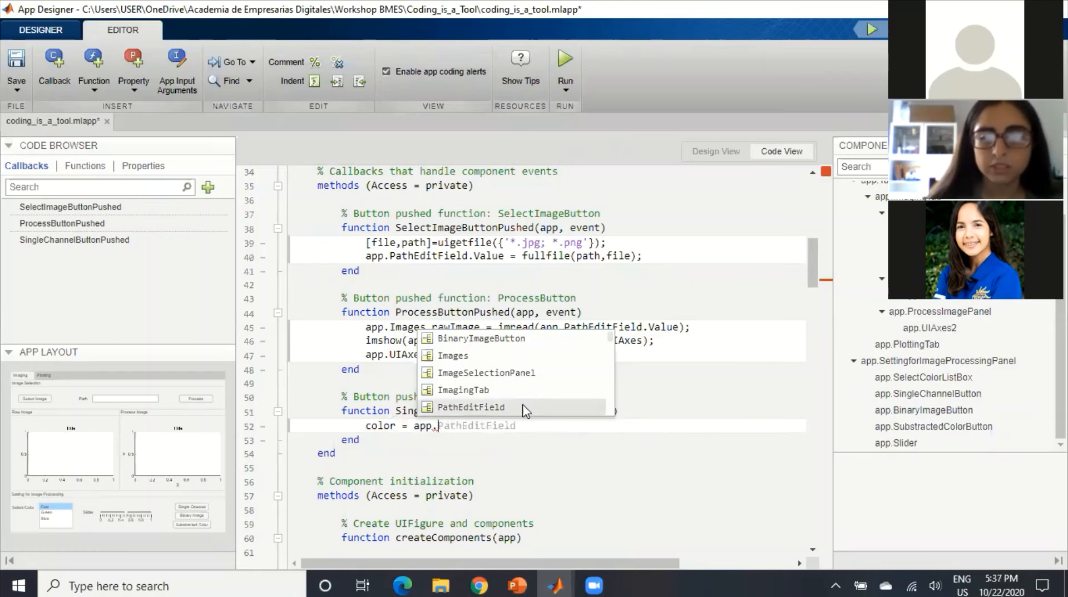
{"action": "scroll", "coordinate": [529, 373], "scroll_direction": "down", "scroll_amount": 3}
{"action": "scroll", "coordinate": [529, 373], "scroll_direction": "down", "scroll_amount": 4}
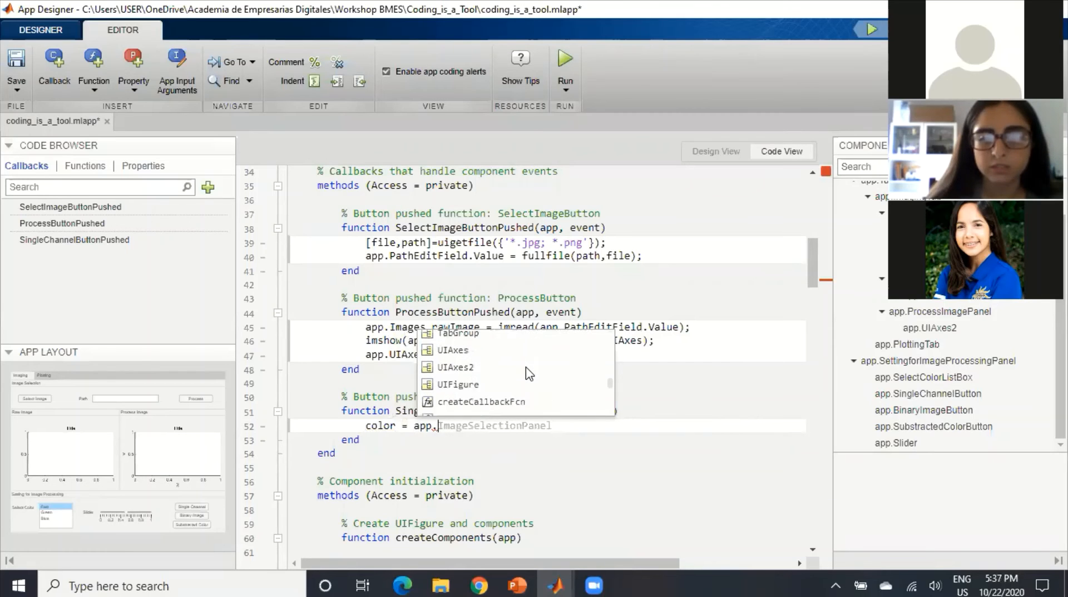
{"action": "scroll", "coordinate": [529, 373], "scroll_direction": "up", "scroll_amount": 6}
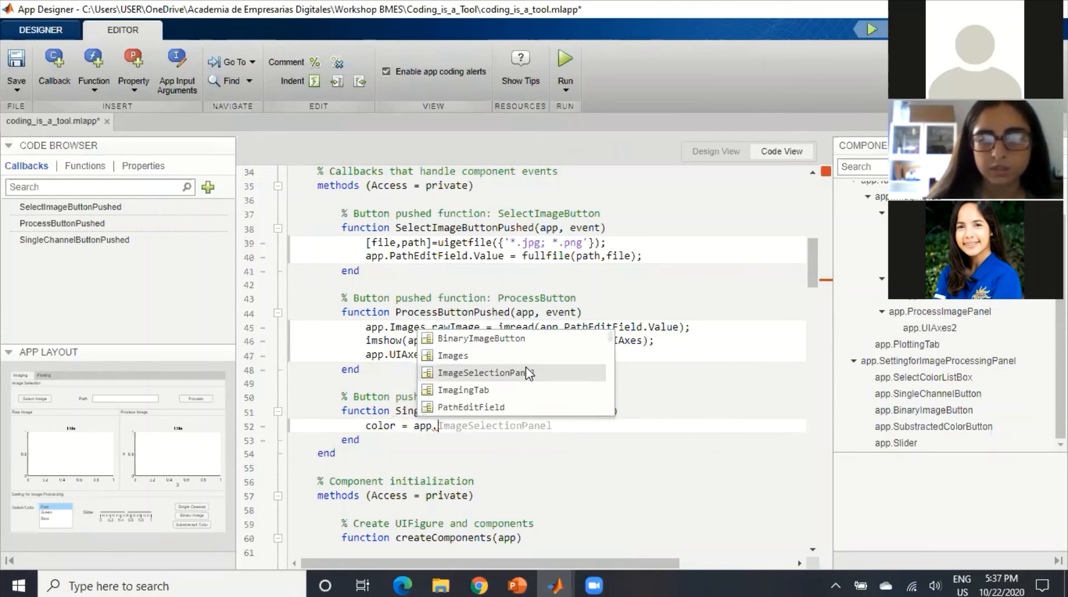
{"action": "type", "text": "S"}
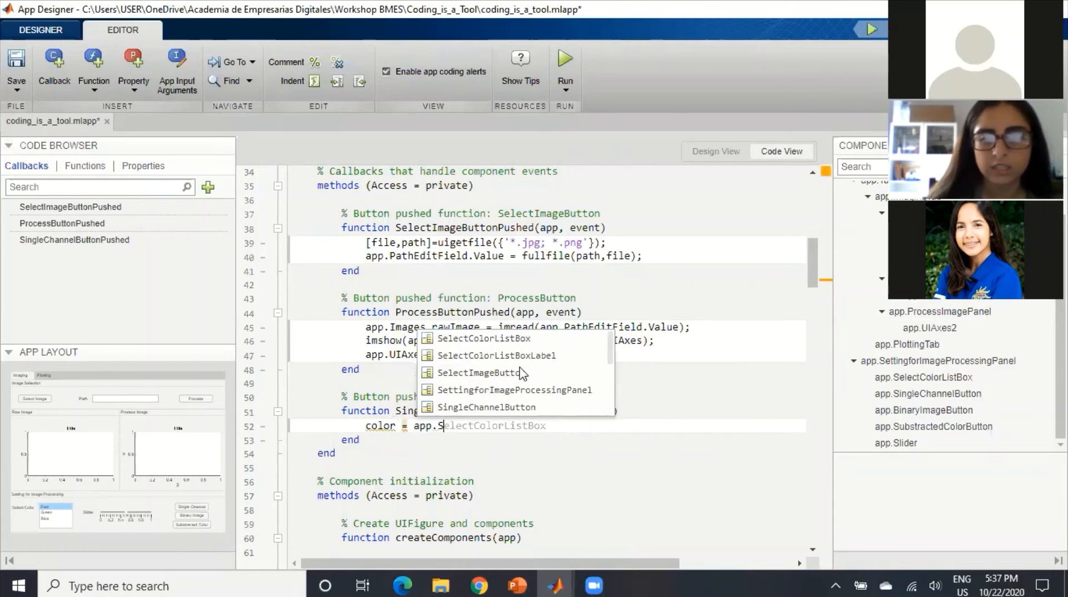
{"action": "left_click", "coordinate": [489, 343]}
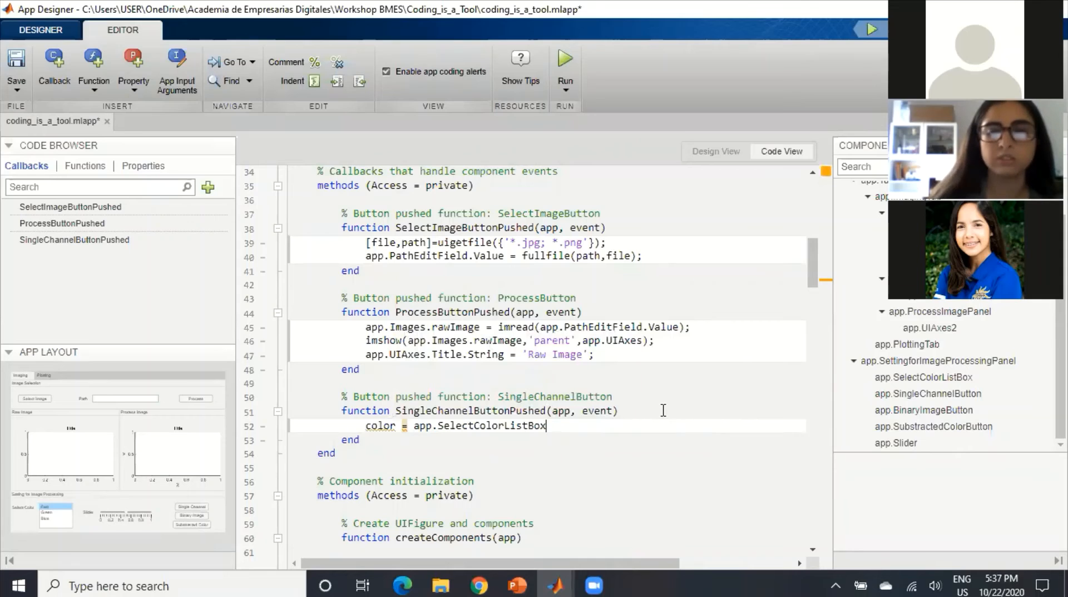
{"action": "type", "text": "."}
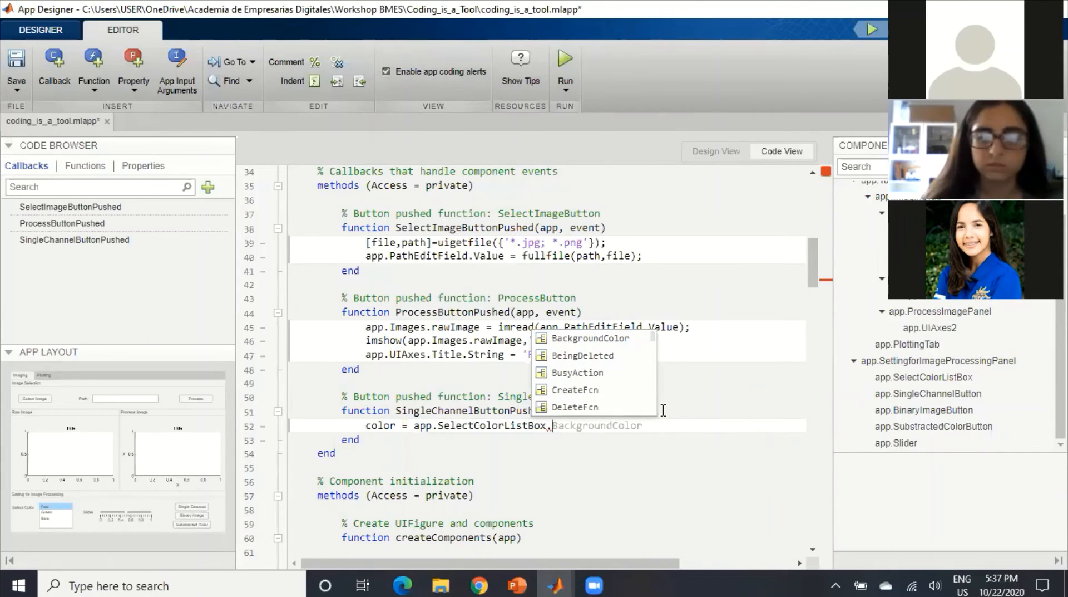
{"action": "type", "text": "v"}
{"action": "key", "text": "BackSpace"}
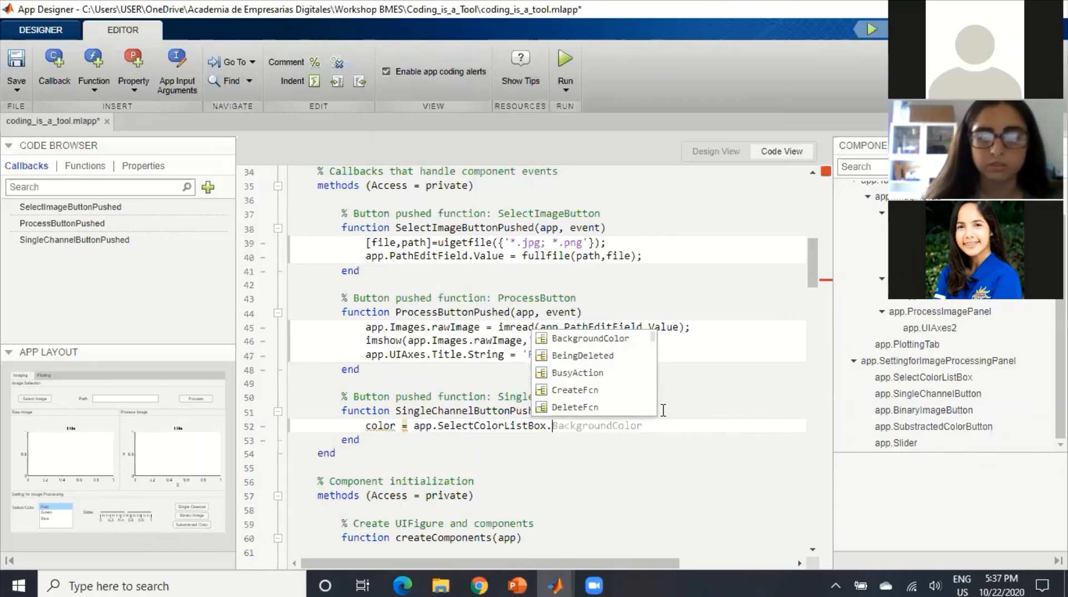
{"action": "type", "text": "V"}
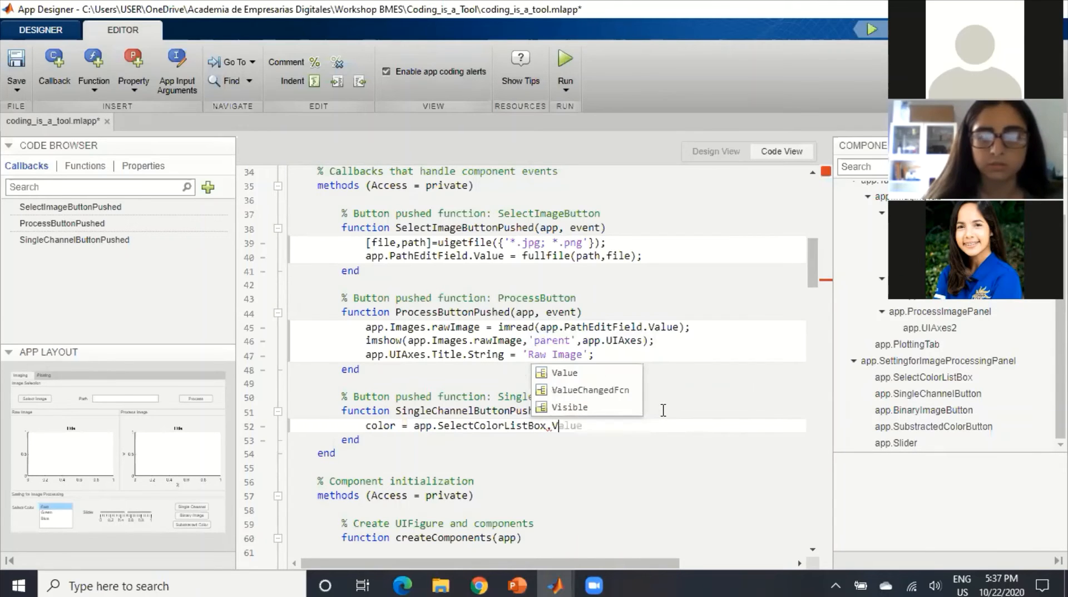
{"action": "key", "text": "Tab"}
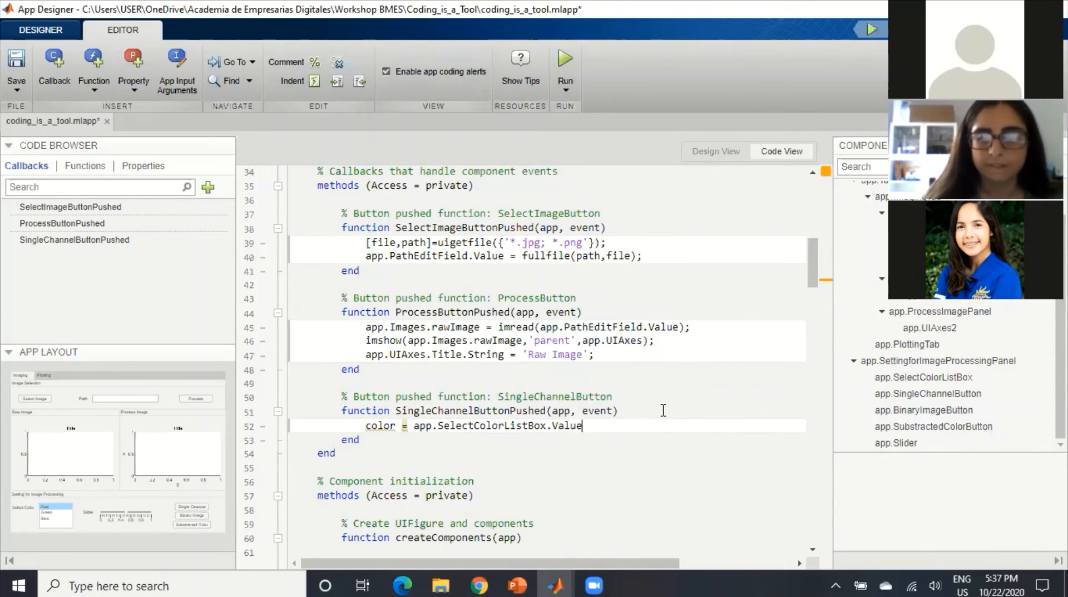
{"action": "type", "text": ";"}
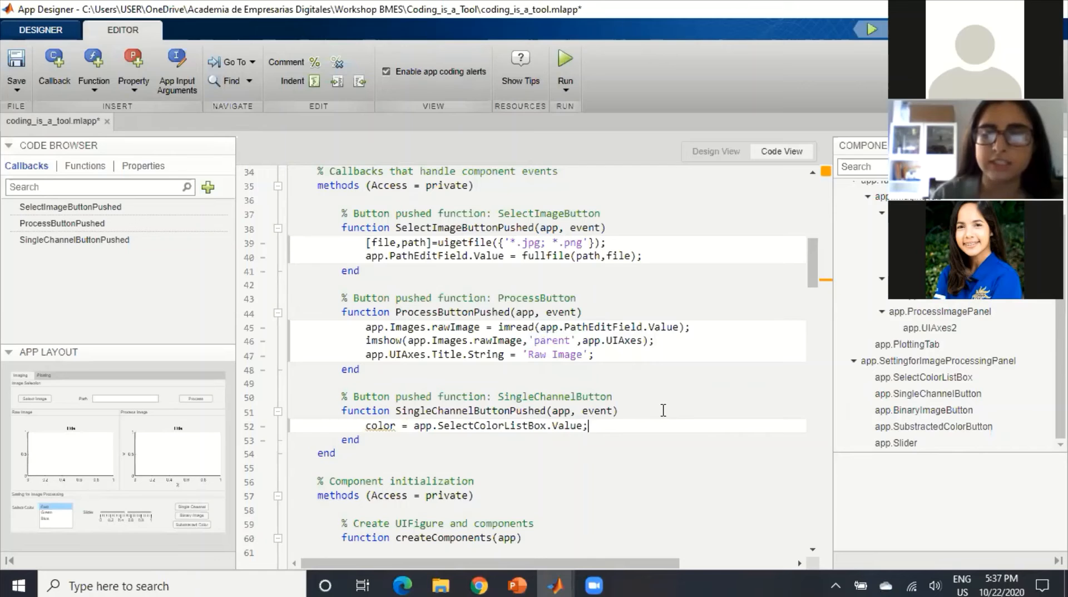
In the app's design, set the ItemsData of the Select Color list box to 1,2,3
{"action": "left_click", "coordinate": [718, 153]}
{"action": "left_click", "coordinate": [400, 430]}
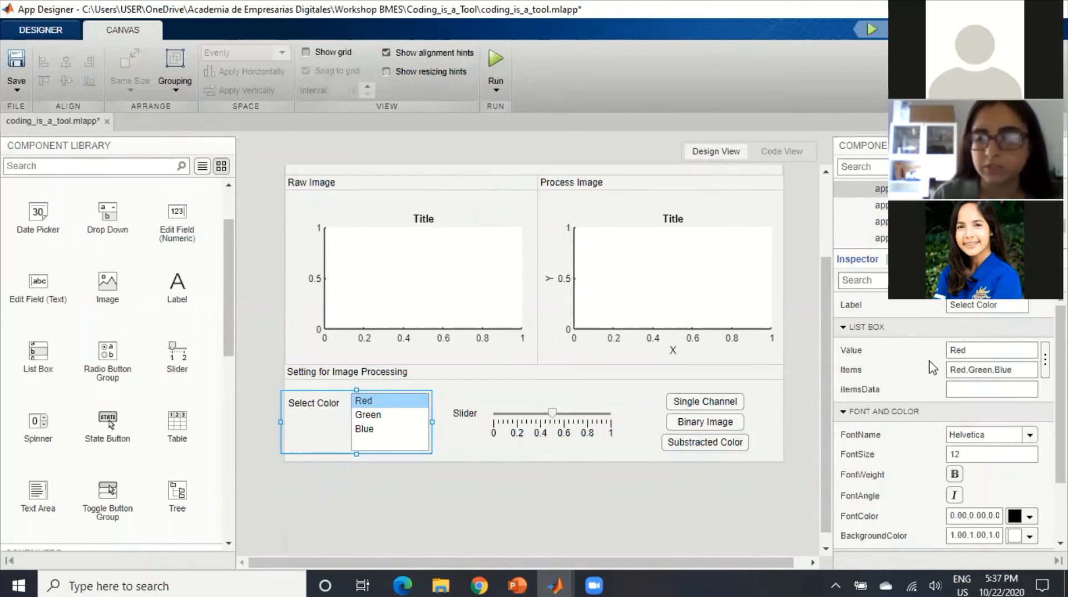
{"action": "left_click", "coordinate": [967, 389]}
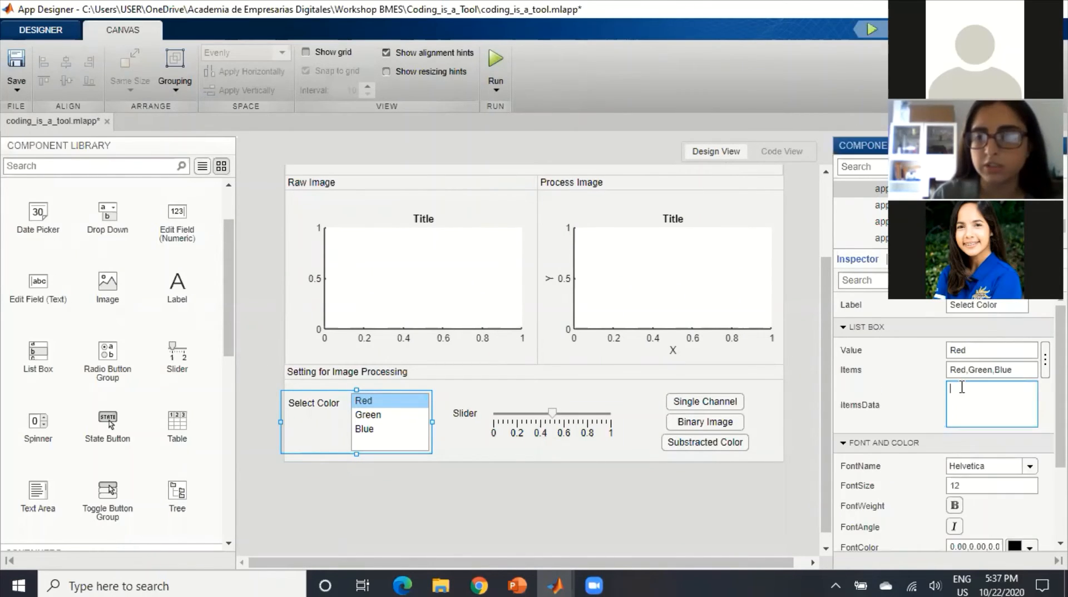
{"action": "type", "text": "1"}
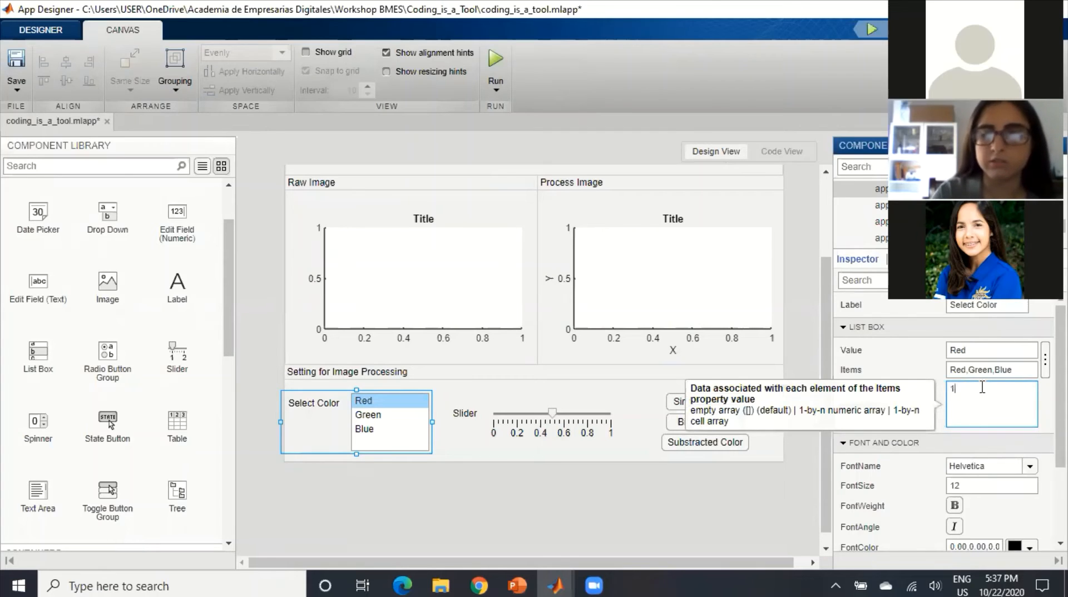
{"action": "type", "text": ","}
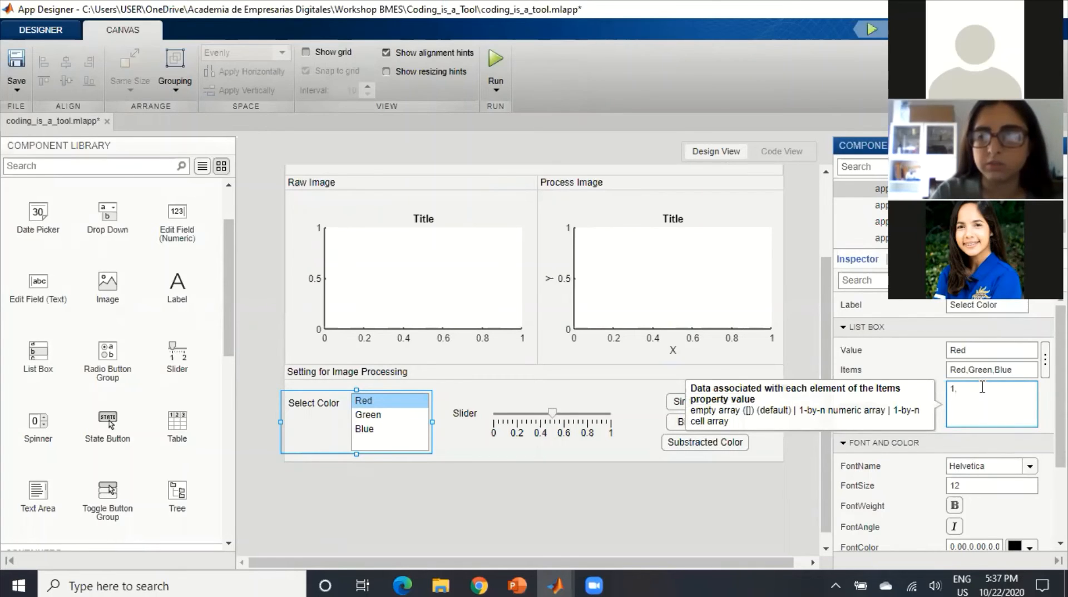
{"action": "type", "text": "2,3"}
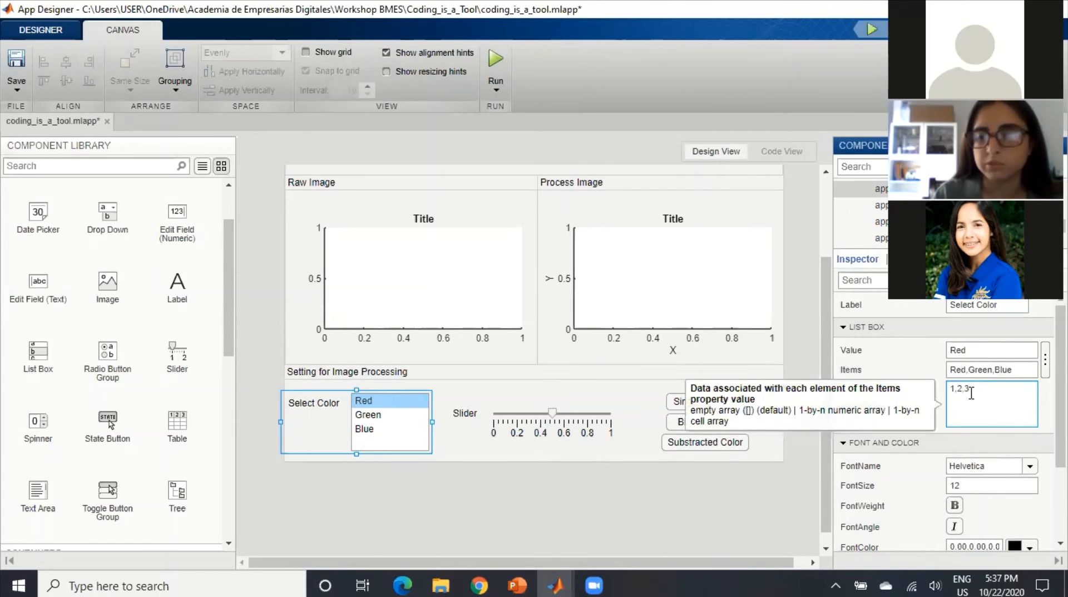
{"action": "left_click", "coordinate": [783, 509]}
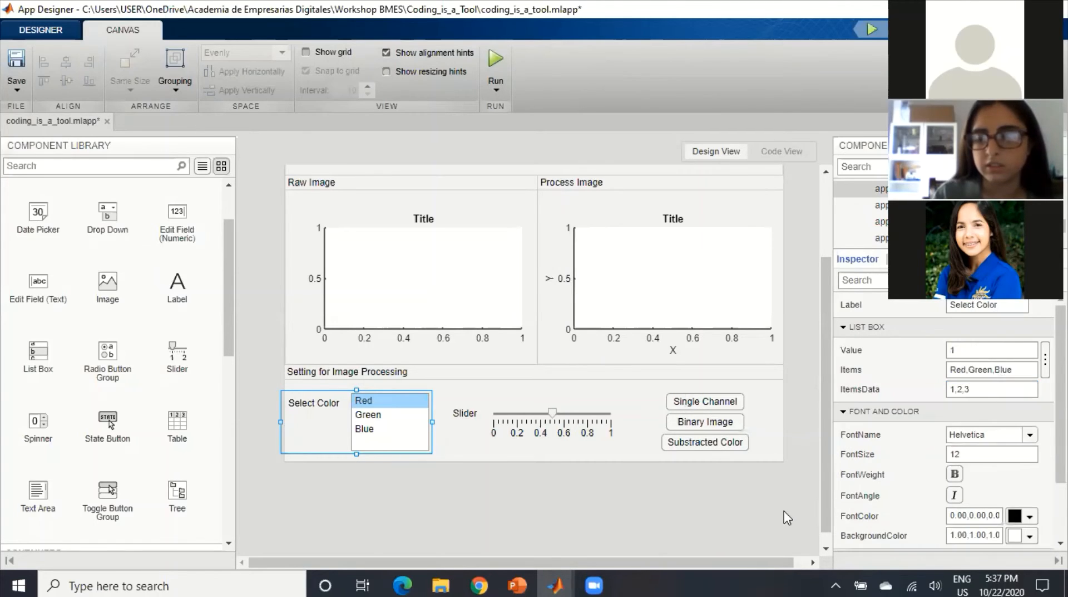
In the app's code, begin a new line below the color assignment in SingleChannelButtonPushed with app.Images.channel =
{"action": "left_click", "coordinate": [783, 148]}
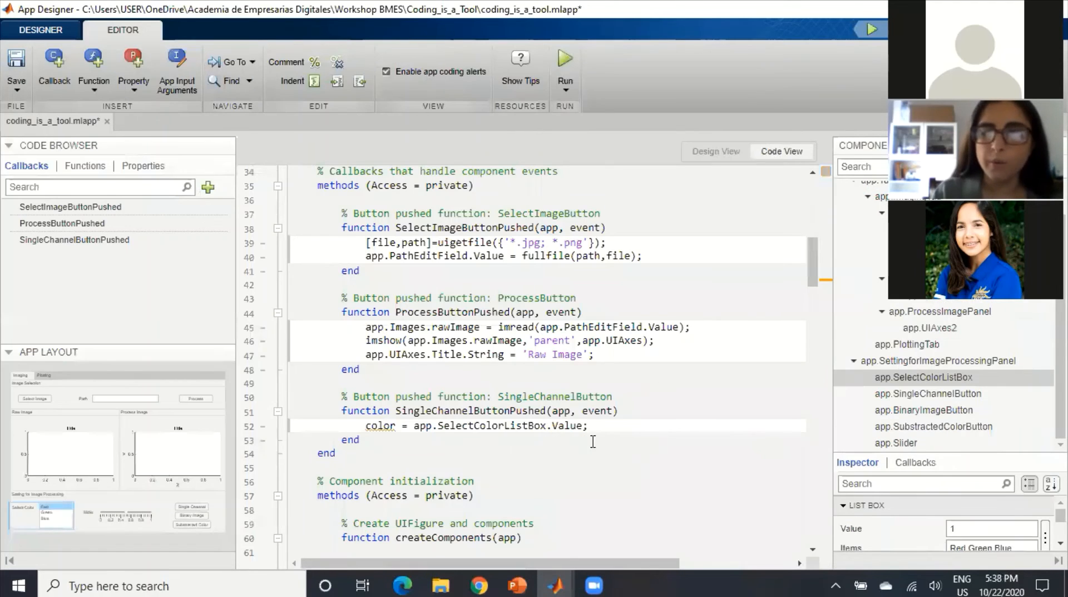
{"action": "scroll", "coordinate": [567, 452], "scroll_direction": "down", "scroll_amount": 2}
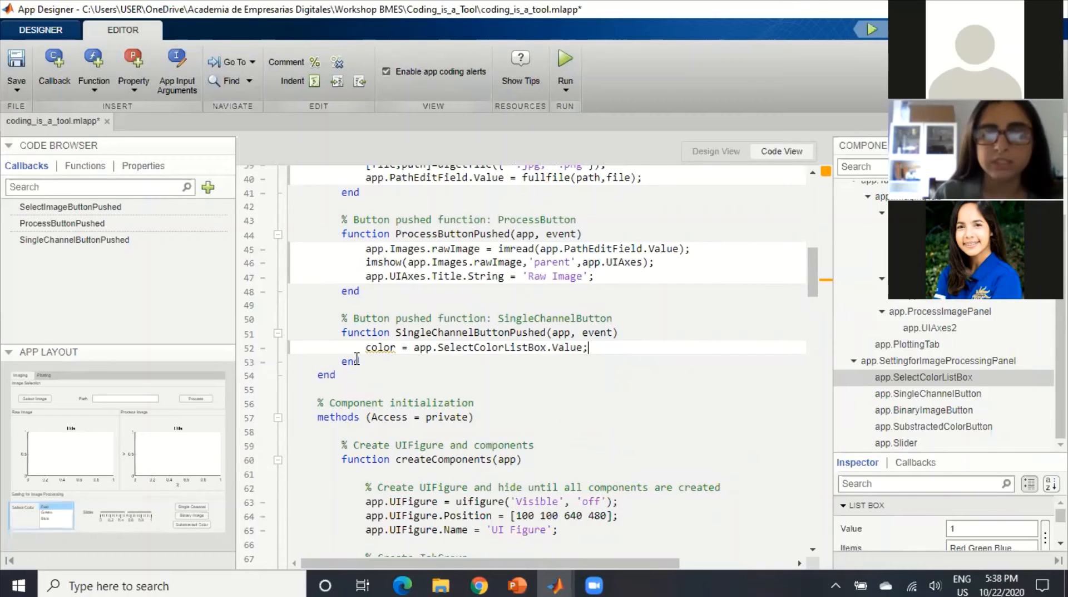
{"action": "left_click", "coordinate": [614, 349]}
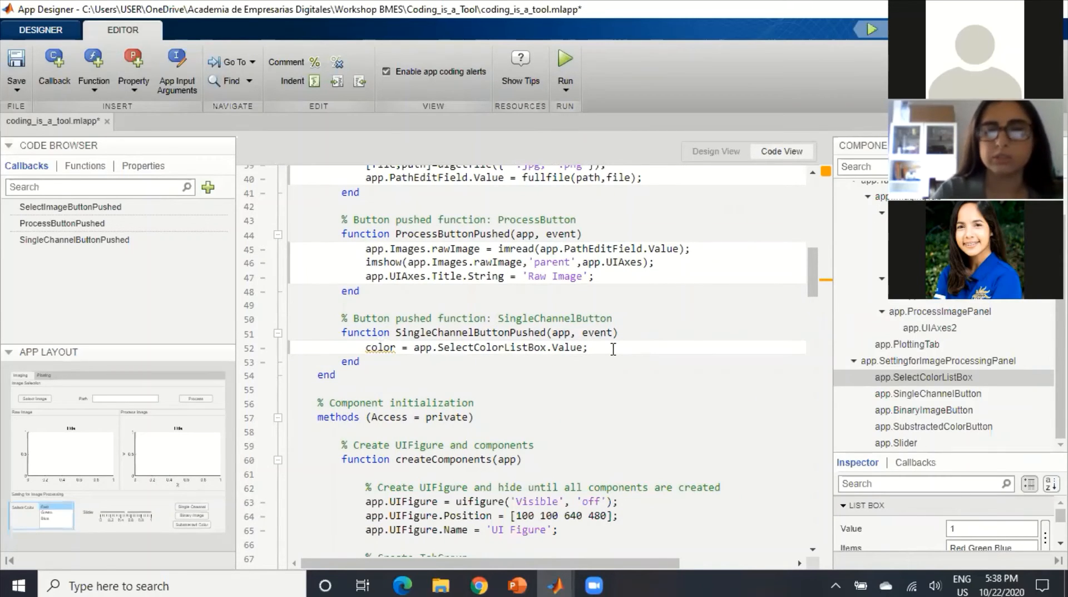
{"action": "key", "text": "Return"}
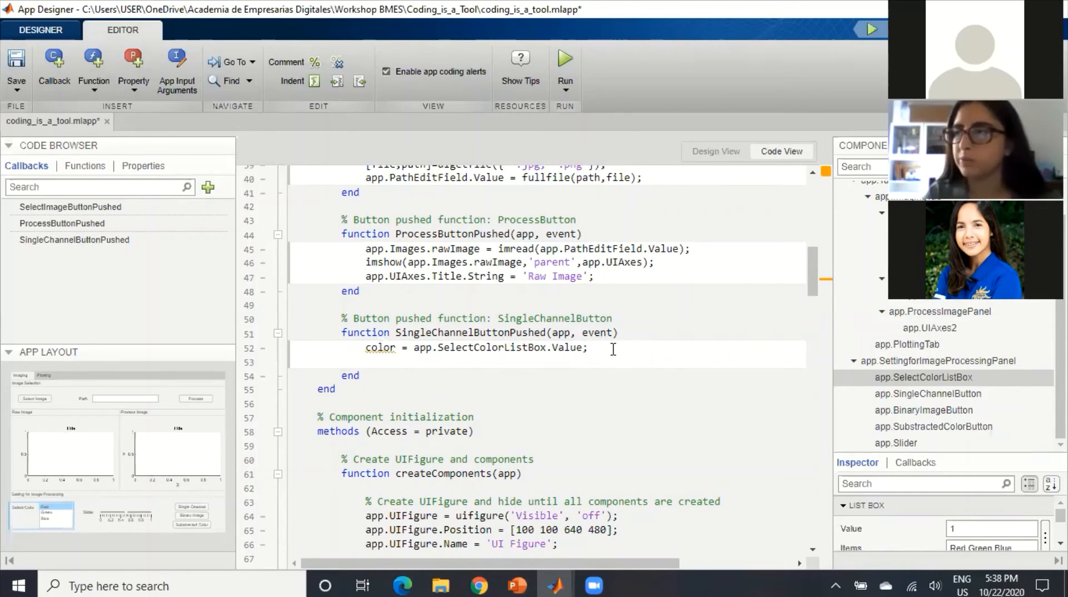
{"action": "type", "text": "app"}
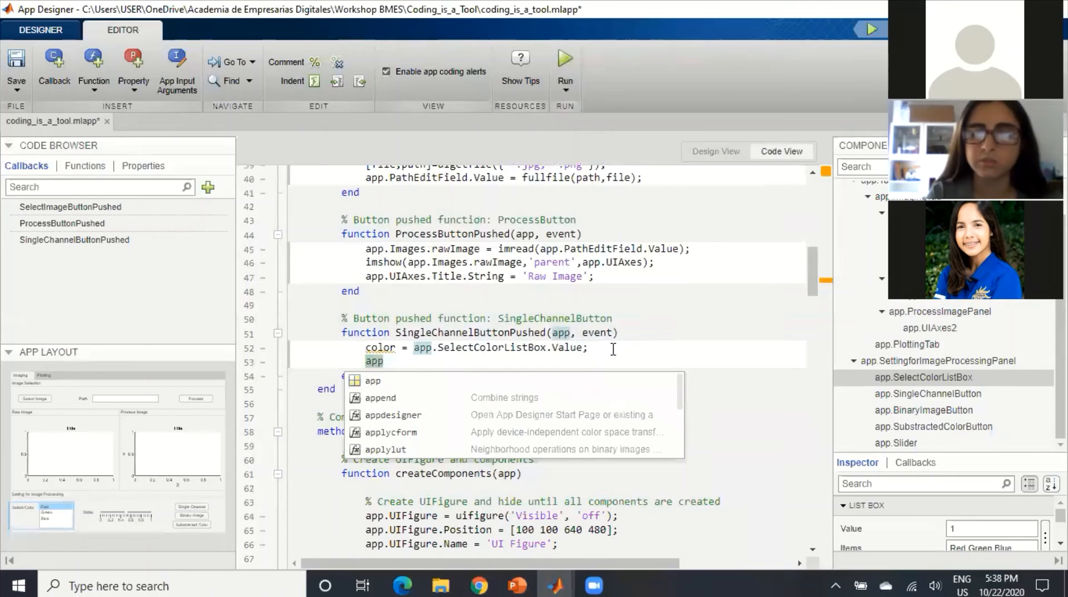
{"action": "type", "text": ".images"}
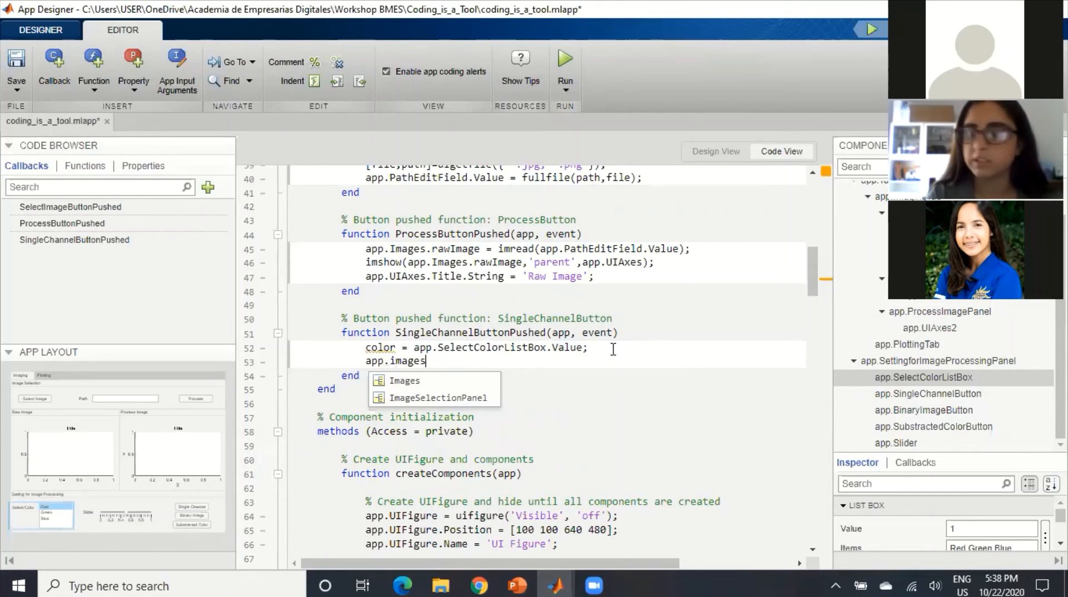
{"action": "type", "text": "."}
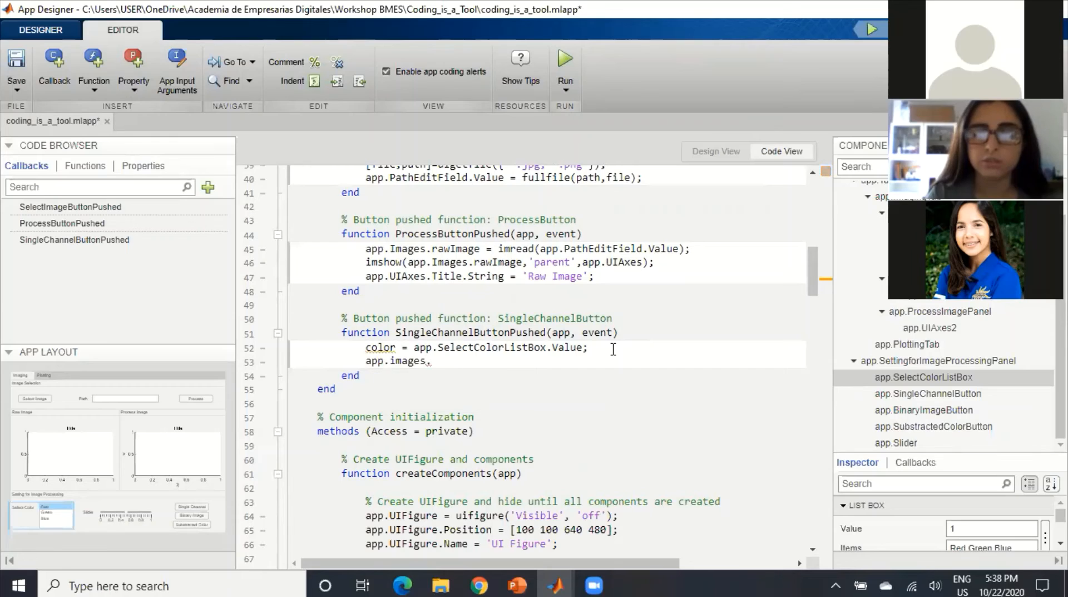
{"action": "type", "text": "channel"}
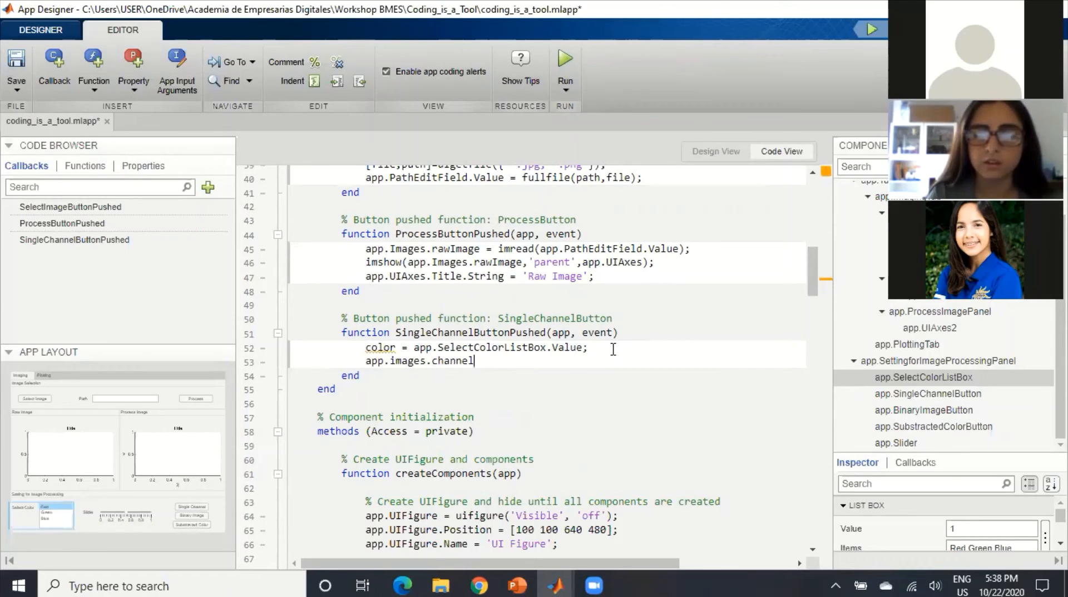
{"action": "key", "text": "BackSpace"}
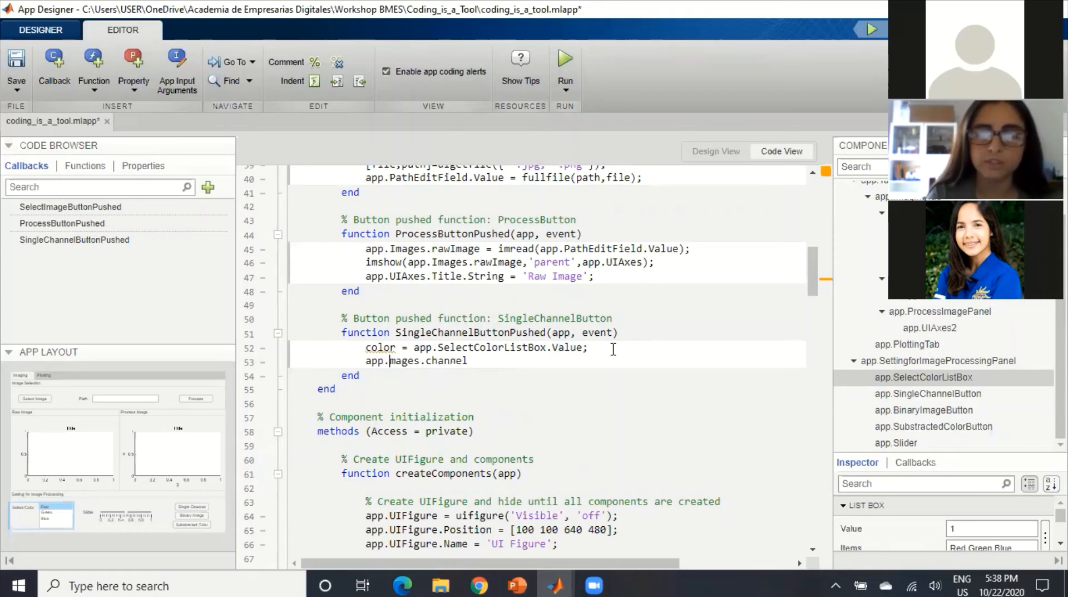
{"action": "type", "text": "I"}
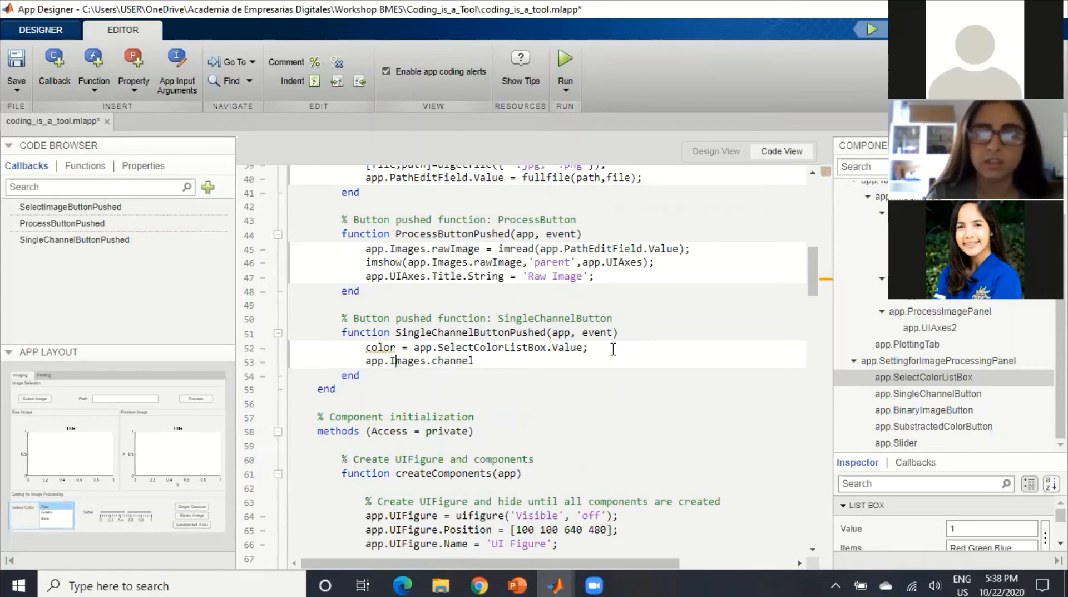
{"action": "key", "text": "Right"}
{"action": "key", "text": "Right"}
{"action": "key", "text": "Right"}
{"action": "key", "text": "Right"}
{"action": "key", "text": "Right"}
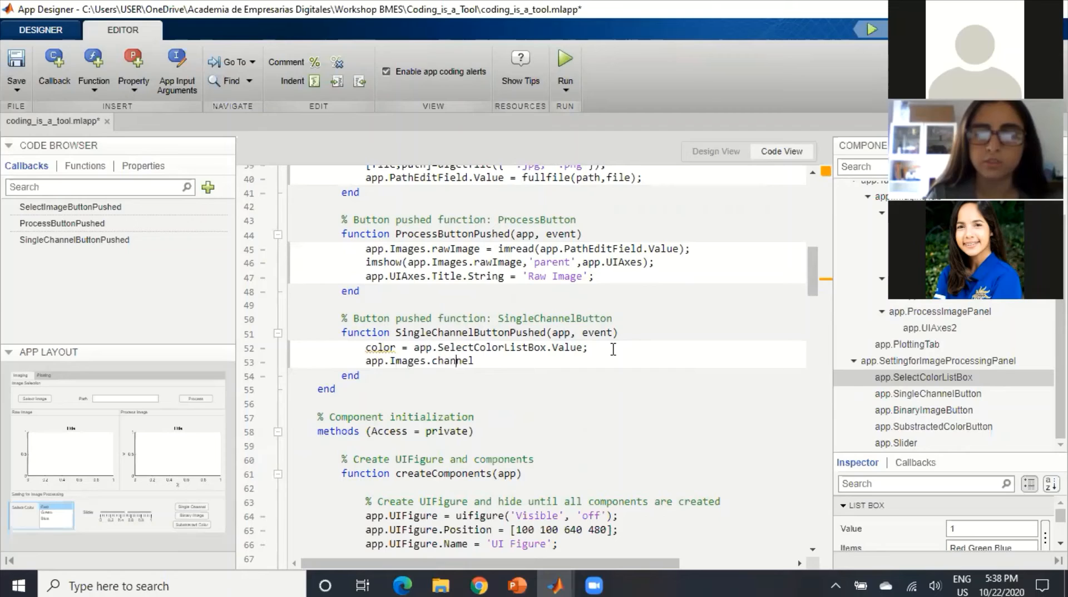
{"action": "type", "text": "="}
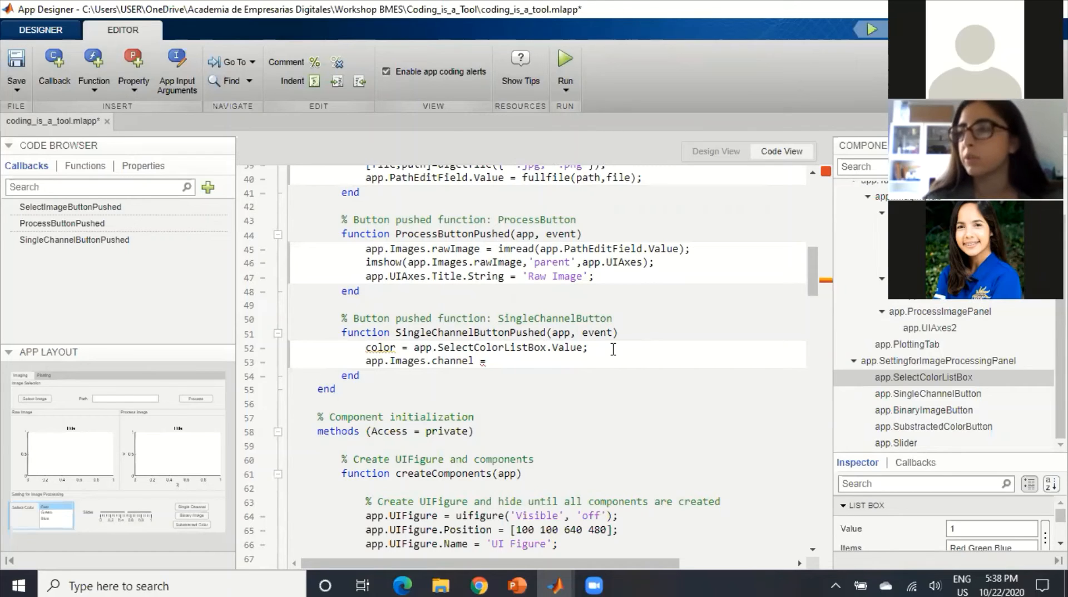
Complete the app.Images.channel assignment with the expression app.Images.rawImage*0;
{"action": "type", "text": "app"}
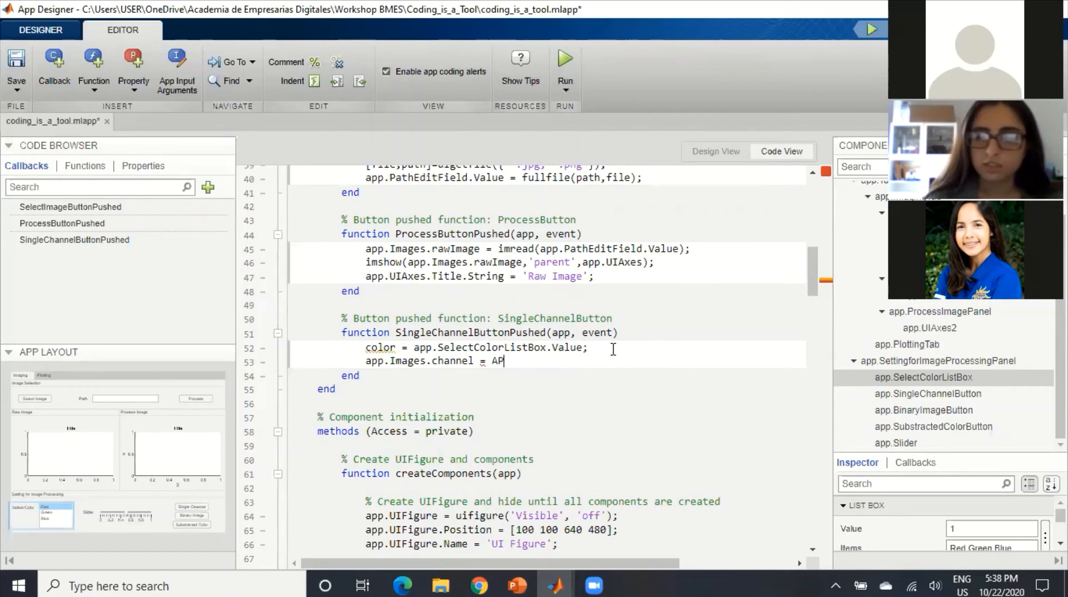
{"action": "key", "text": "BackSpace"}
{"action": "key", "text": "BackSpace"}
{"action": "key", "text": "BackSpace"}
{"action": "type", "text": "app."}
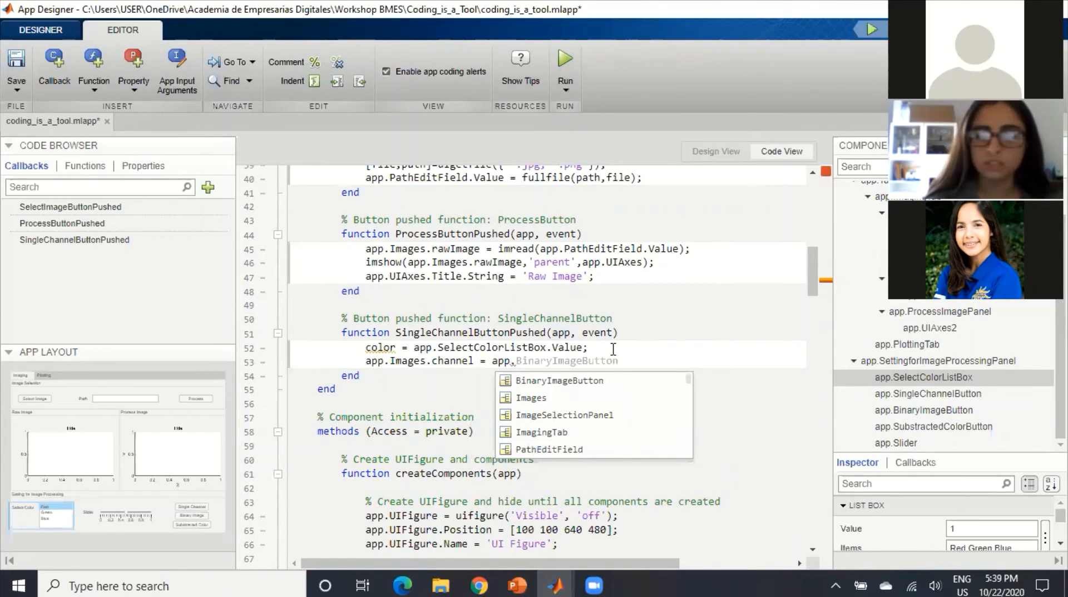
{"action": "type", "text": "I"}
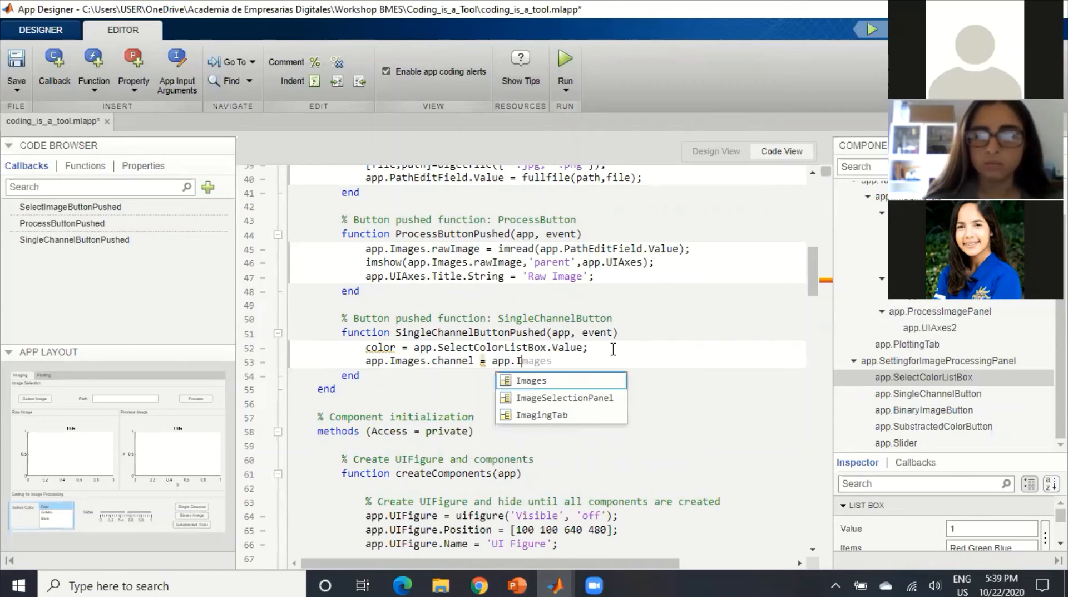
{"action": "key", "text": "Tab"}
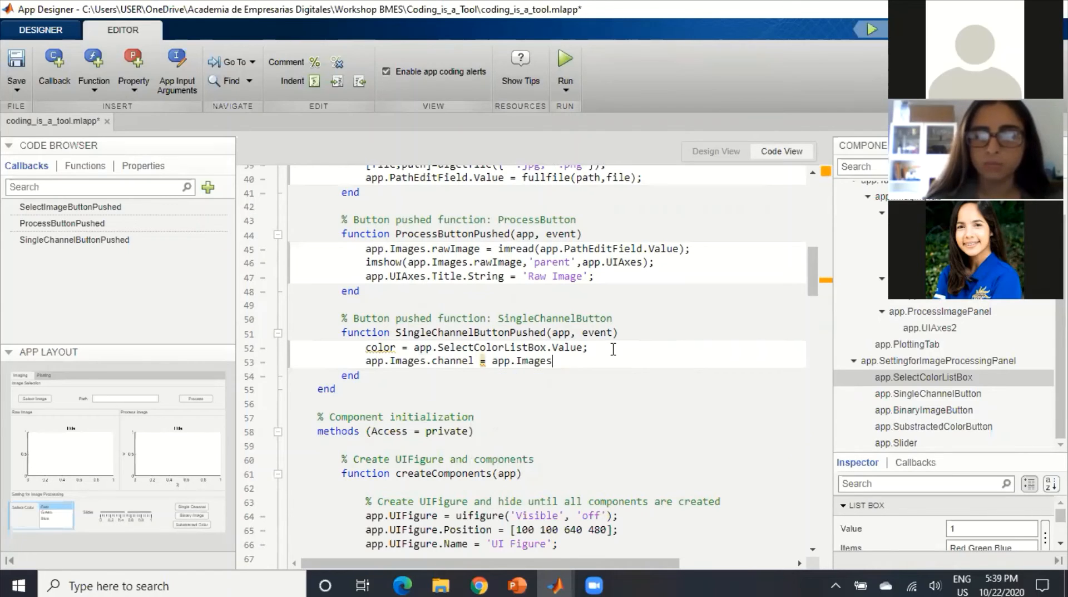
{"action": "type", "text": "."}
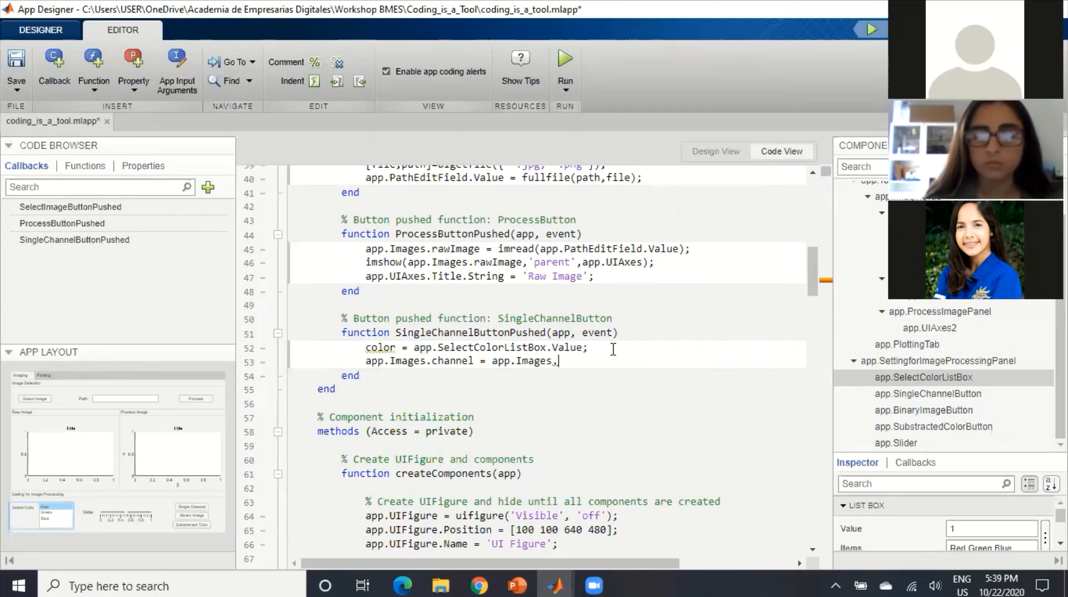
{"action": "key", "text": "Tab"}
{"action": "key", "text": "BackSpace"}
{"action": "key", "text": "BackSpace"}
{"action": "key", "text": "BackSpace"}
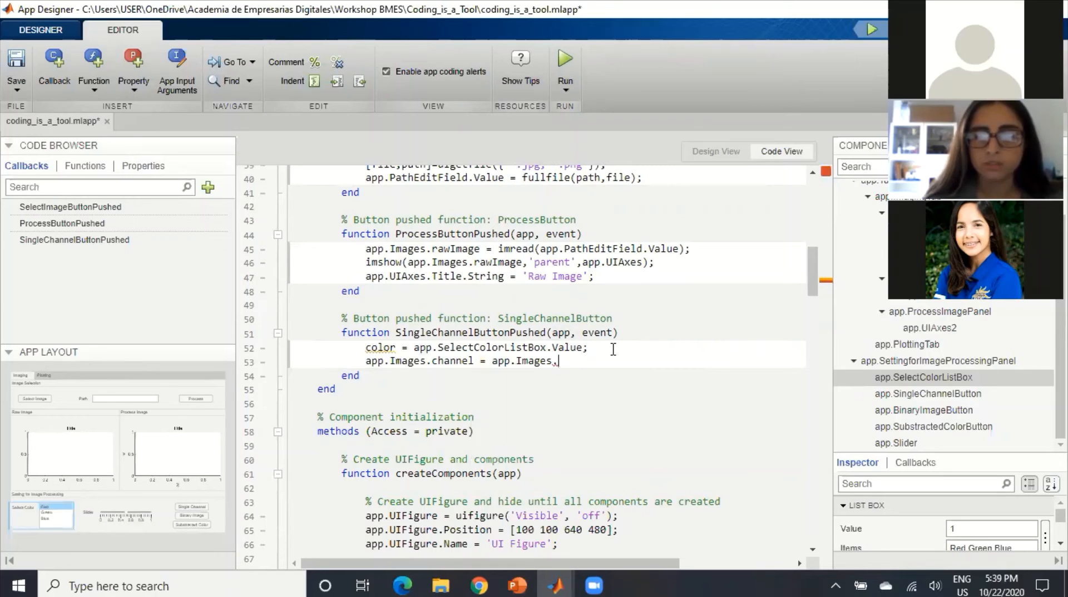
{"action": "type", "text": "ra"}
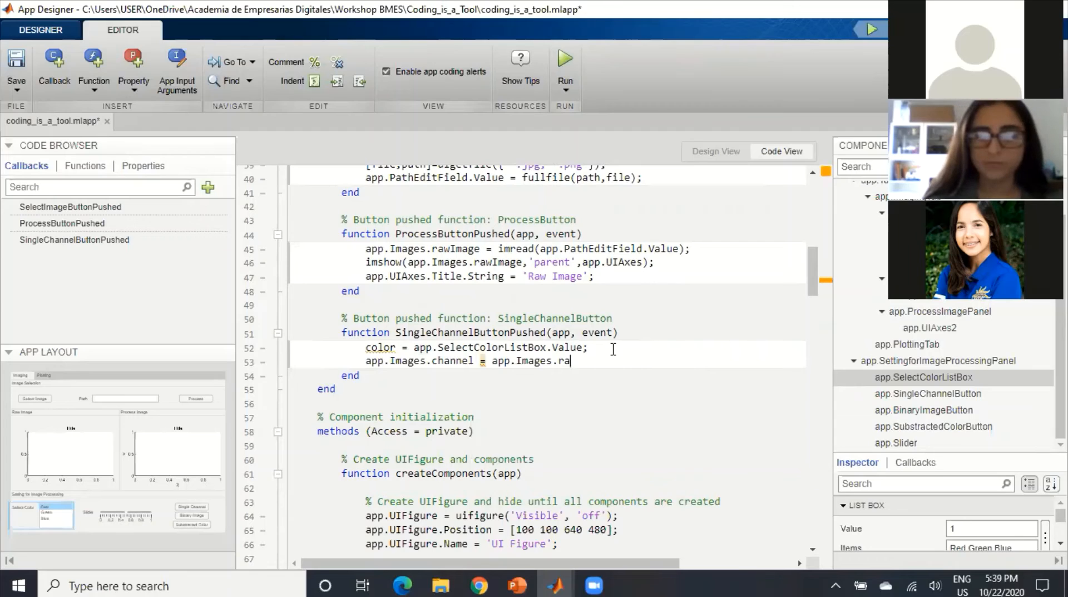
{"action": "type", "text": "w"}
{"action": "type", "text": "Ima"}
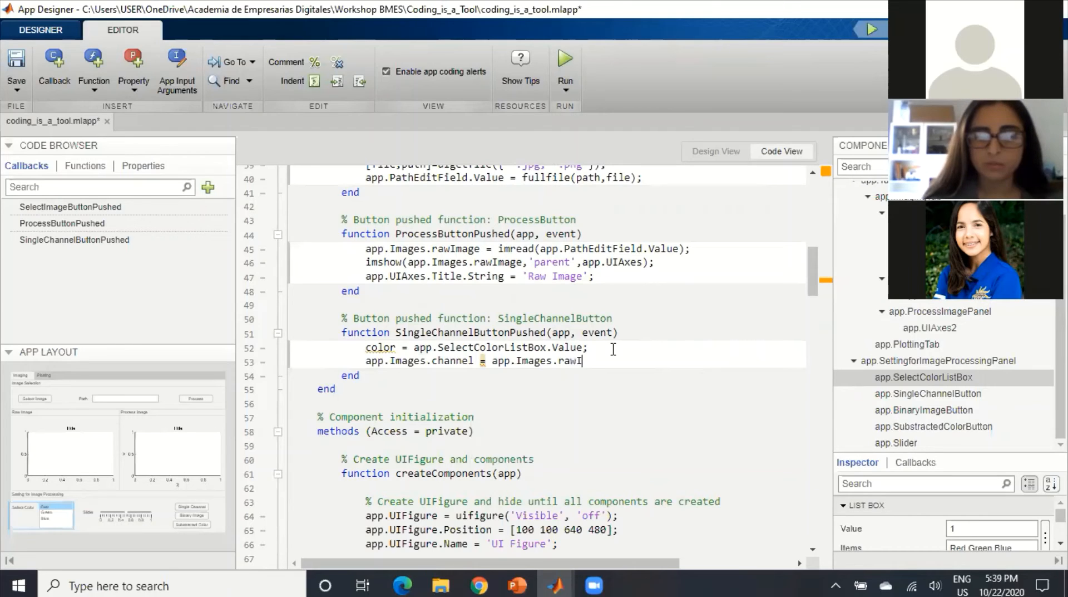
{"action": "type", "text": "ge"}
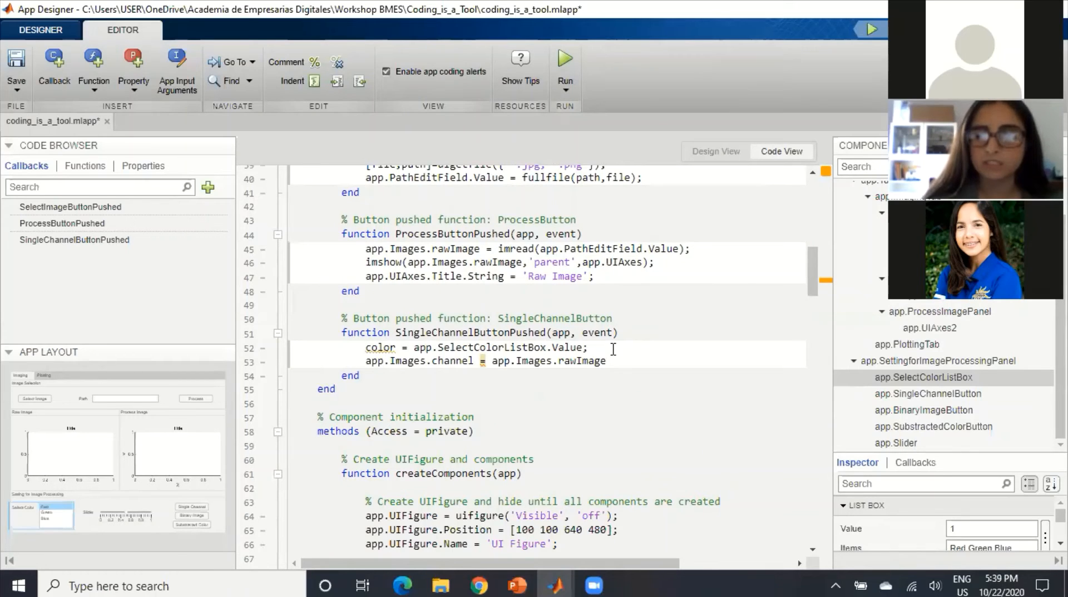
{"action": "type", "text": "*0"}
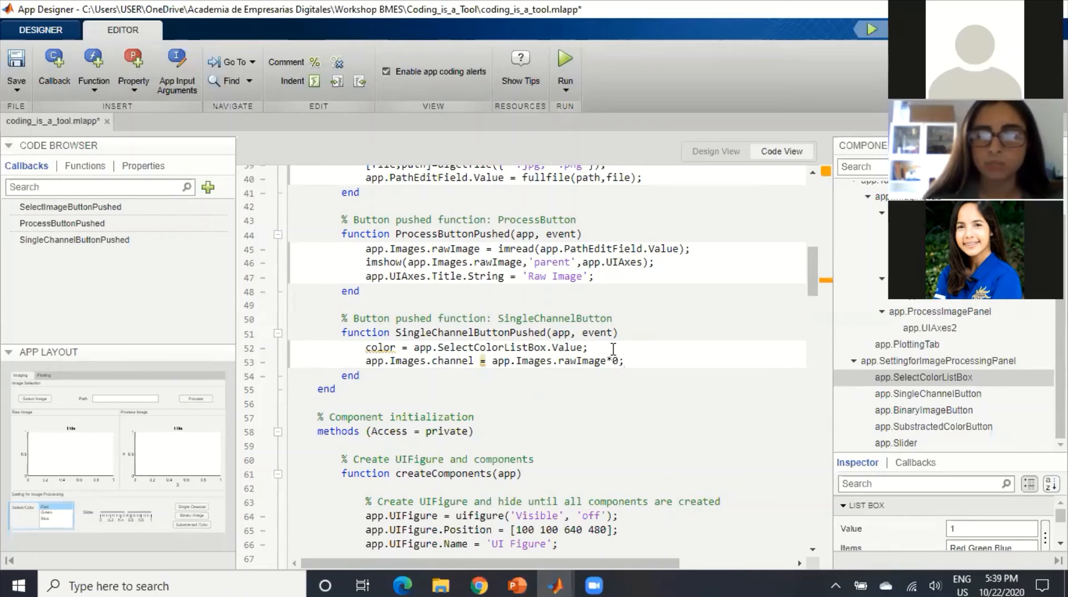
{"action": "type", "text": ";"}
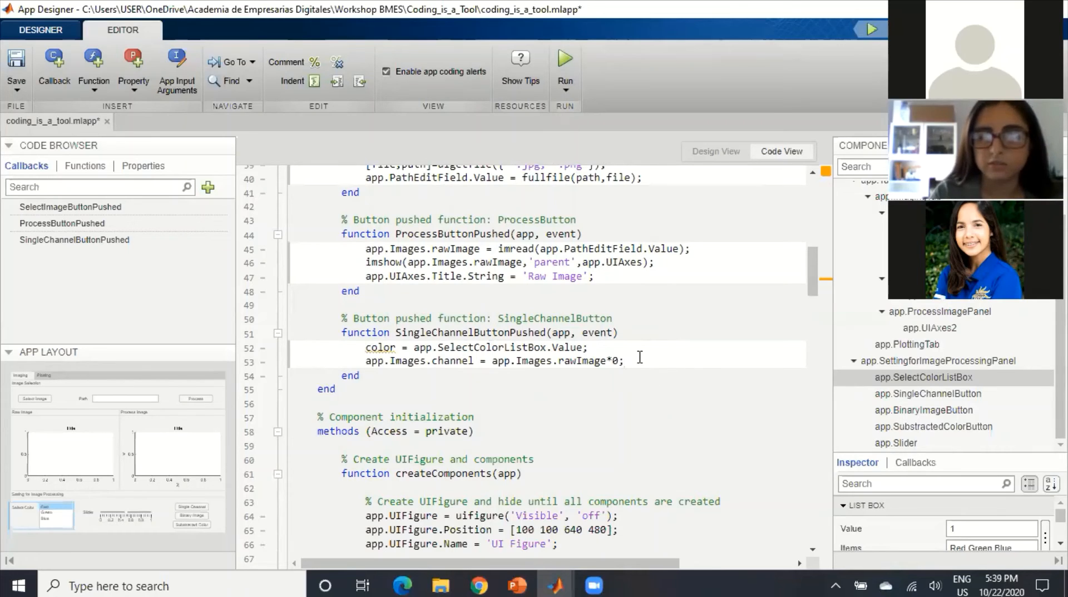
Begin another line below the channel assignment in SingleChannelButtonPushed with app.Images.channed =
{"action": "key", "text": "Return"}
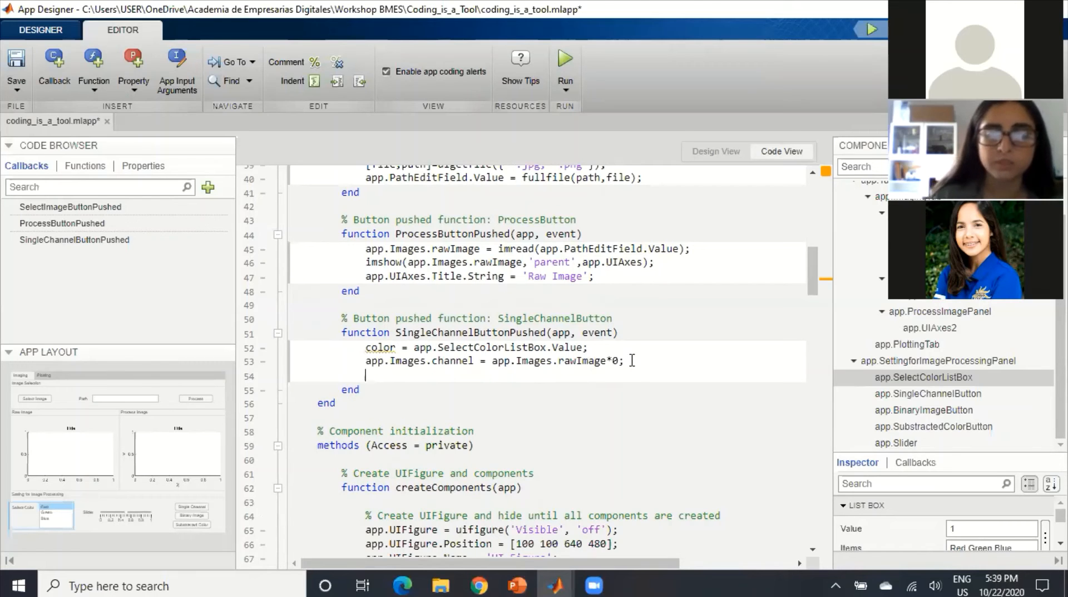
{"action": "type", "text": "app"}
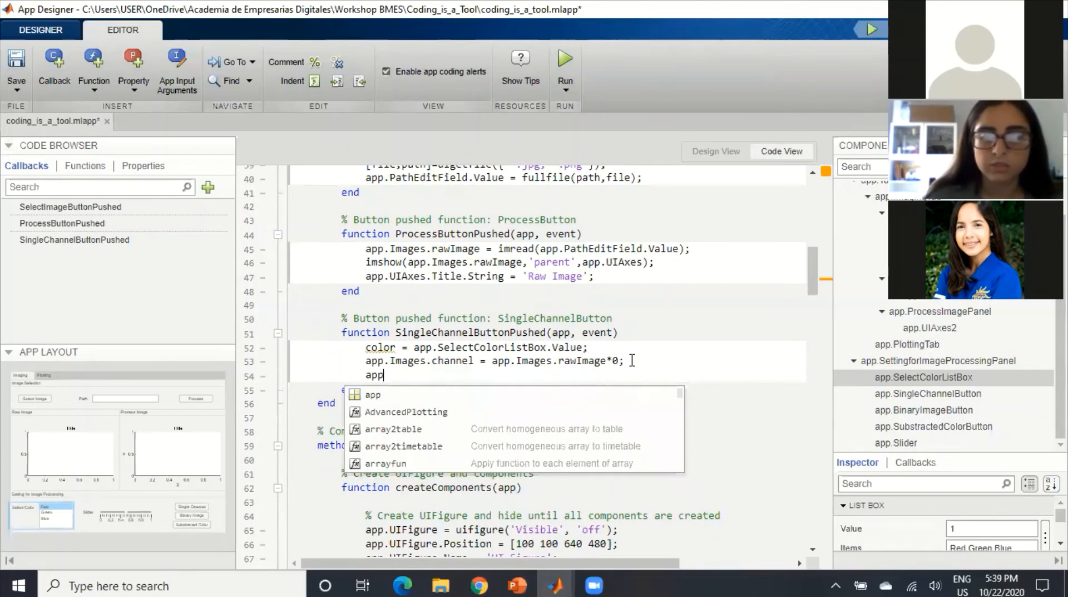
{"action": "type", "text": "."}
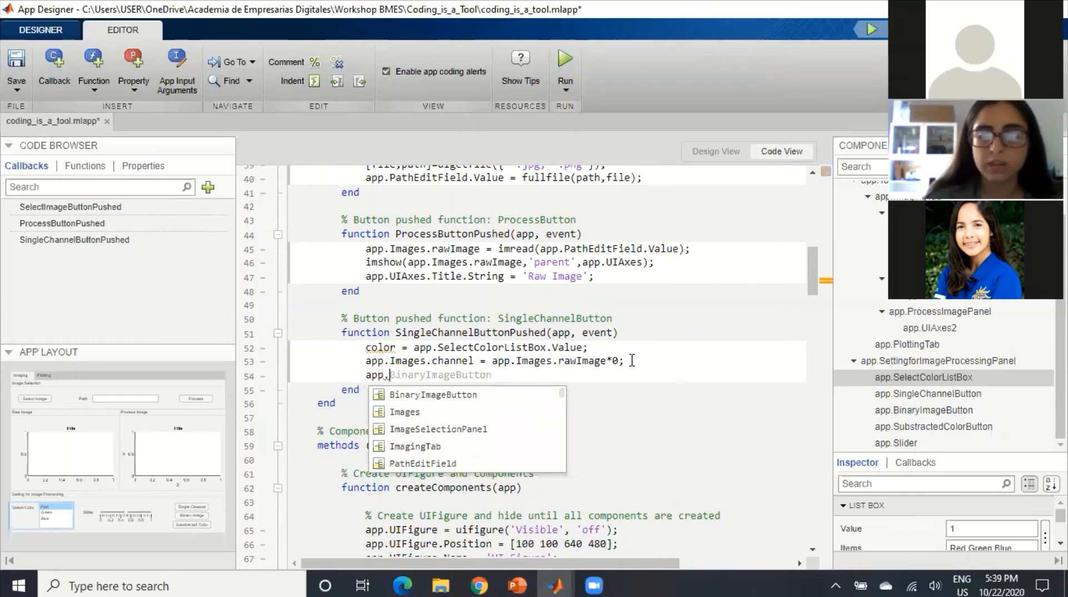
{"action": "type", "text": "I"}
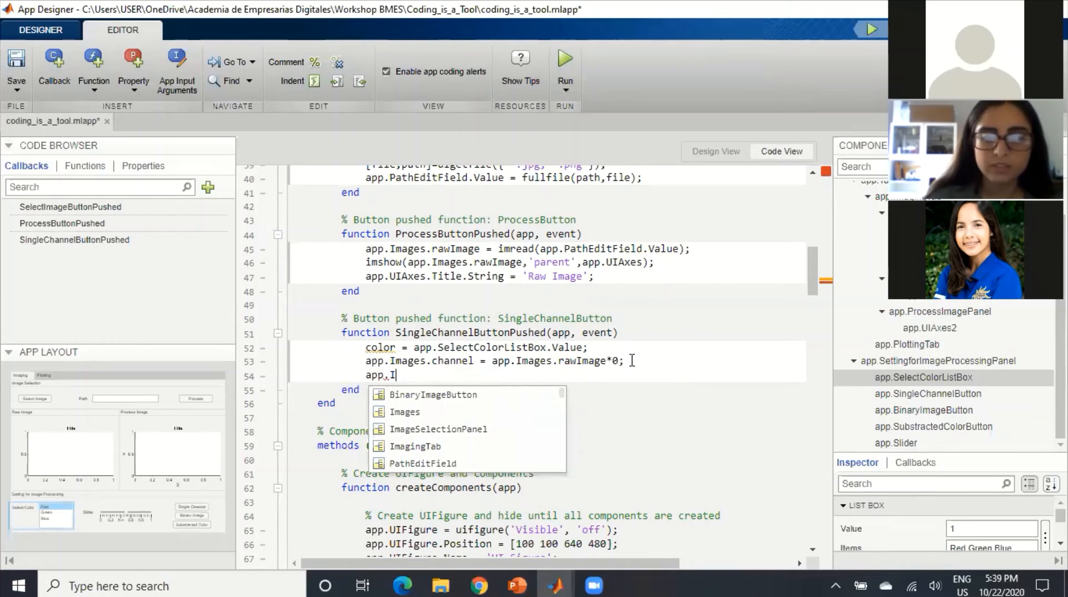
{"action": "key", "text": "Tab"}
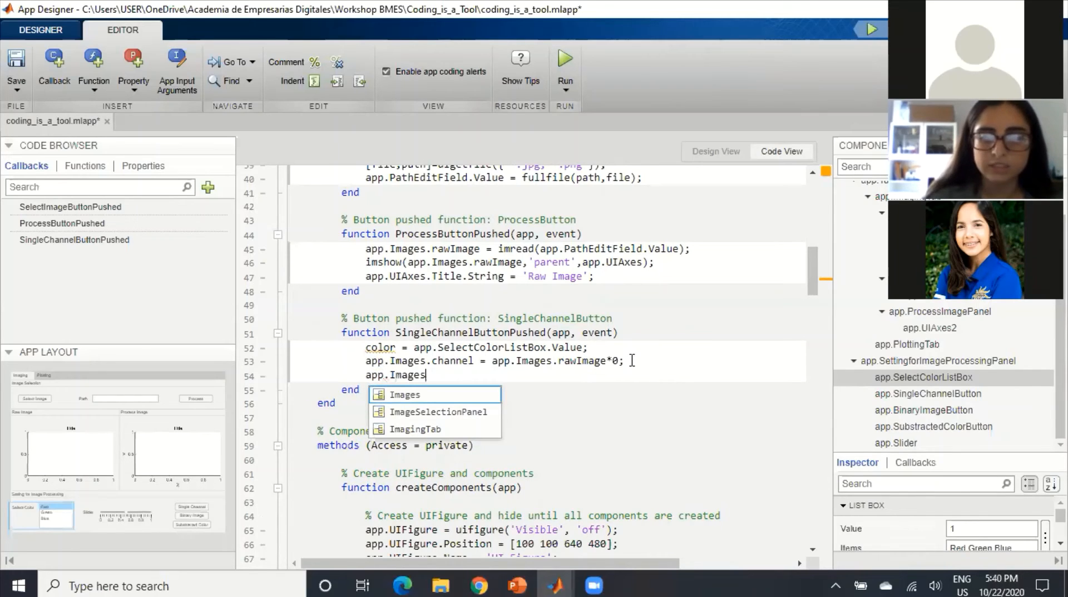
{"action": "type", "text": ".Ca"}
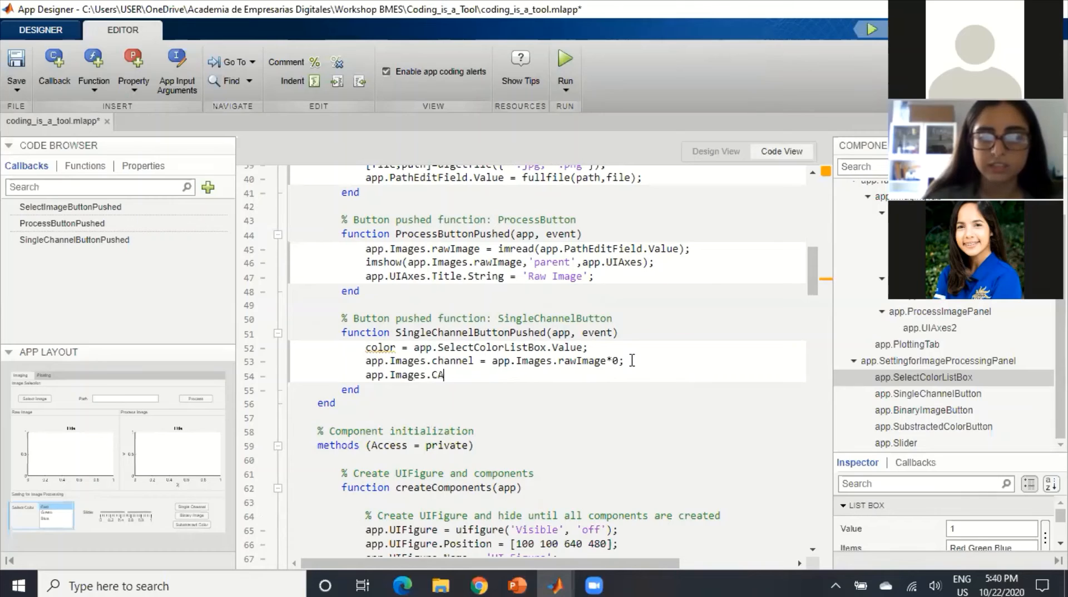
{"action": "key", "text": "BackSpace"}
{"action": "key", "text": "BackSpace"}
{"action": "key", "text": "BackSpace"}
{"action": "type", "text": "channed ="}
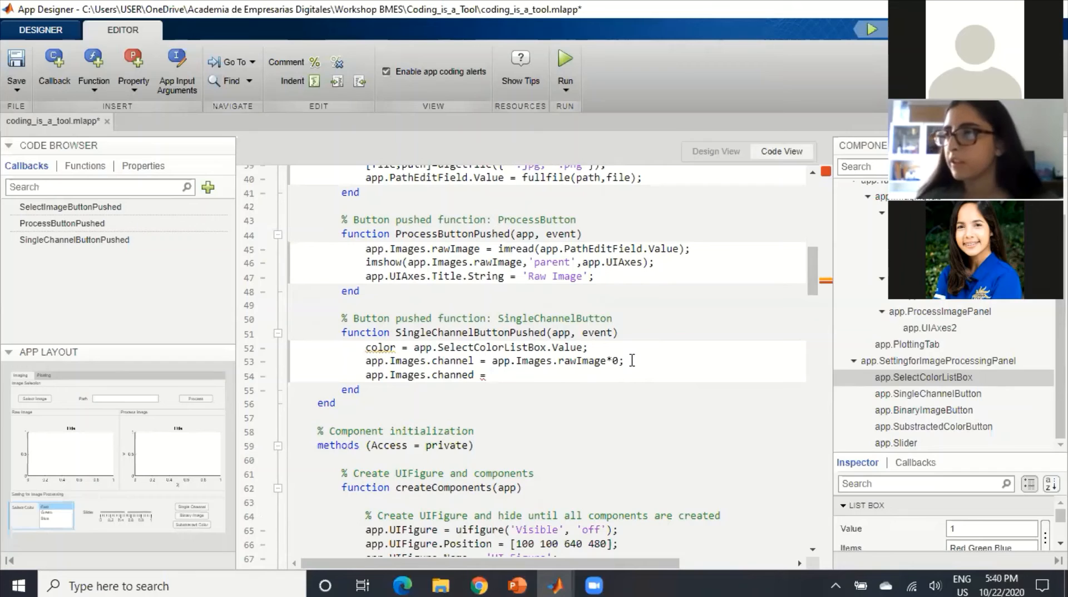
Index app.Images.channed with (:,:,color) before the equals sign of the unfinished assignment in SingleChannelButtonPushed
{"action": "left_click", "coordinate": [475, 374]}
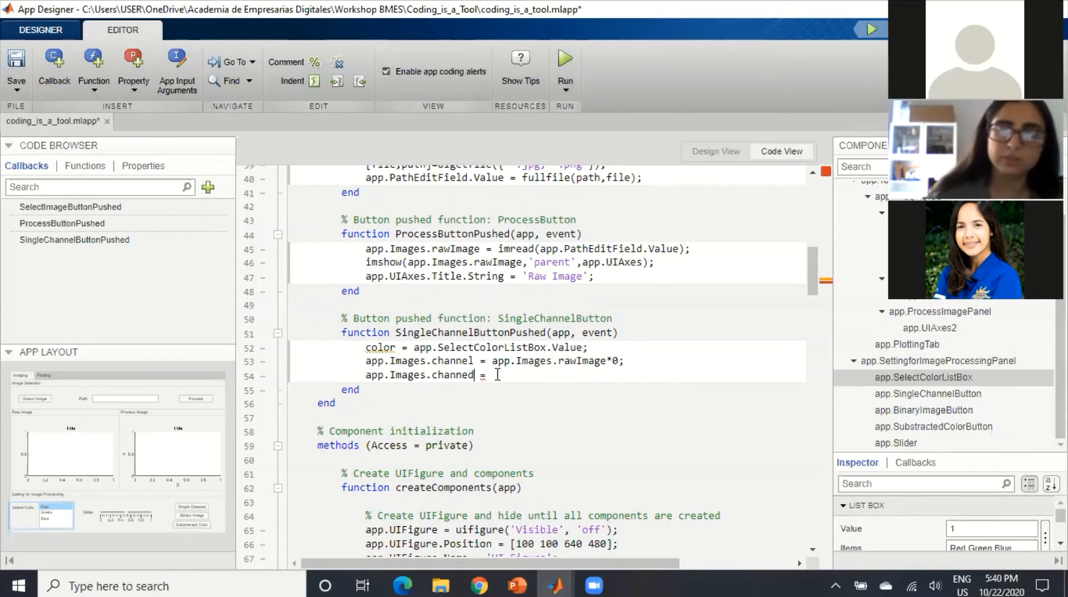
{"action": "type", "text": "()"}
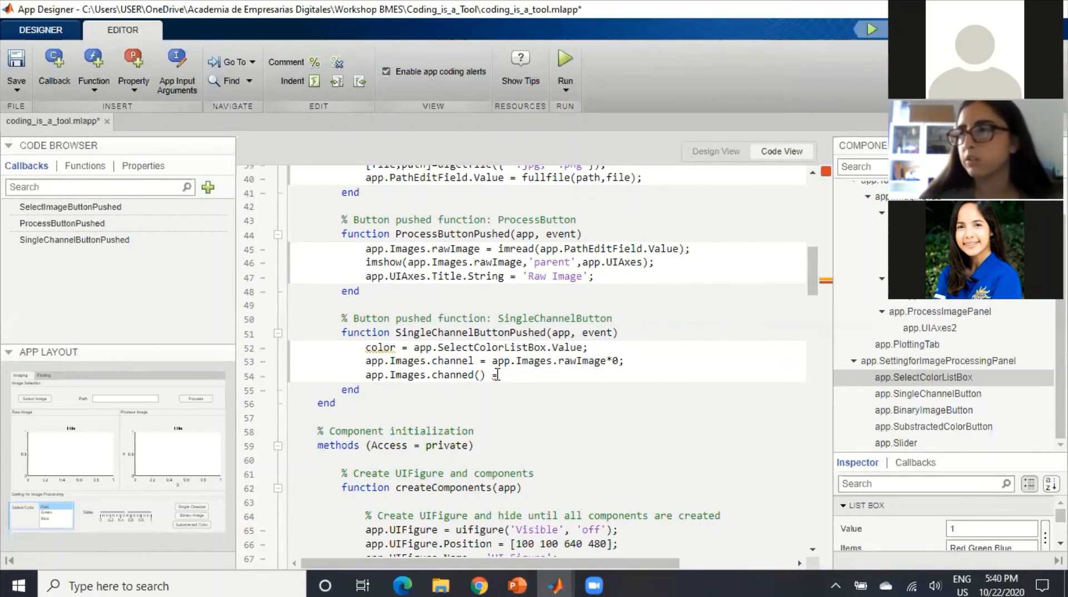
{"action": "type", "text": ":,:"}
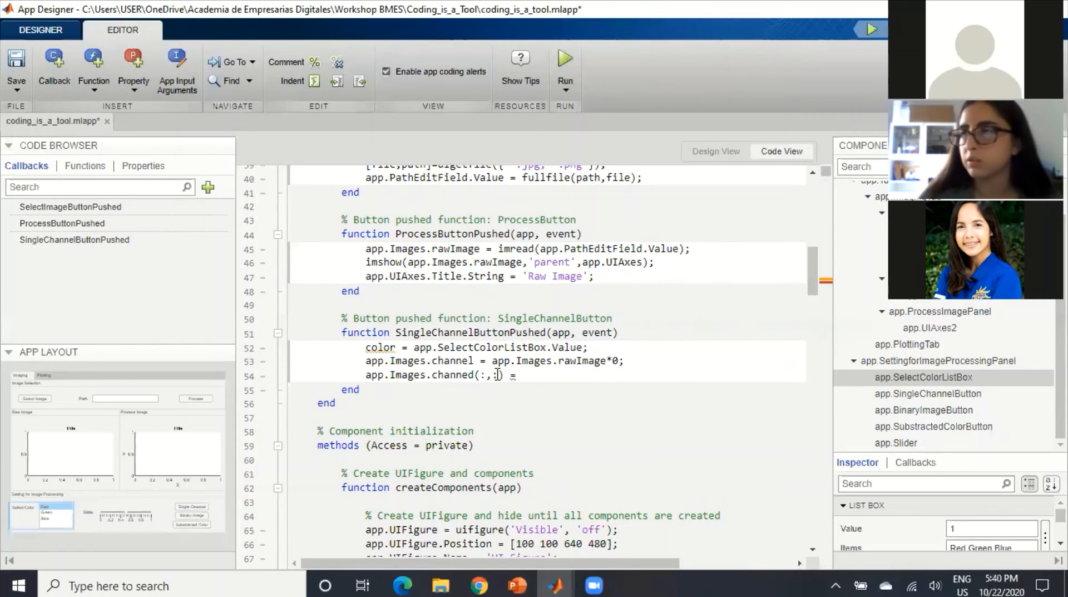
{"action": "type", "text": ",color"}
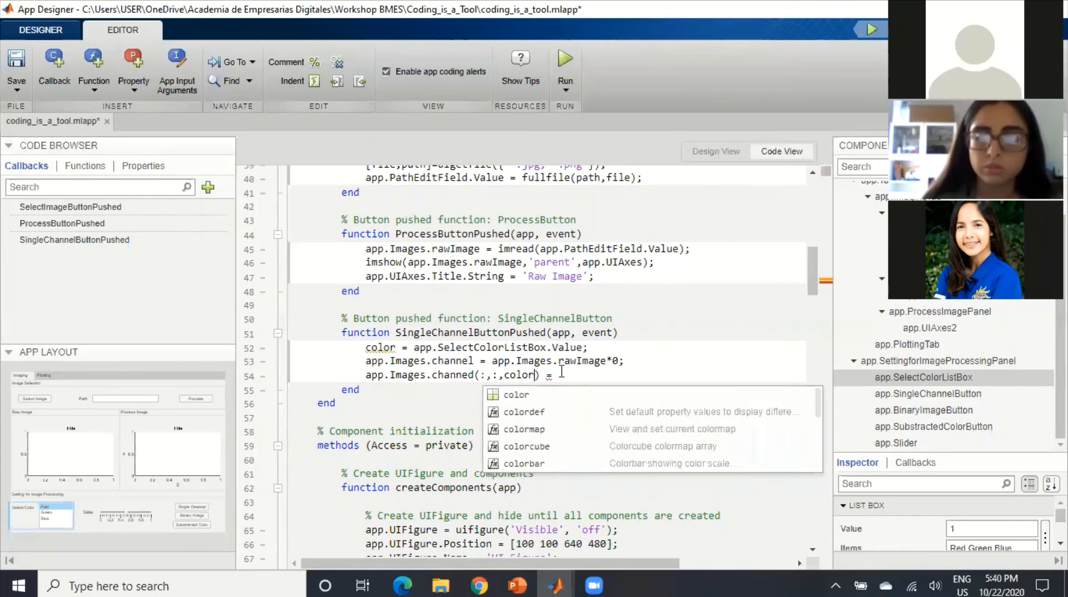
Enter app.Images.rawImage as the value assigned to the indexed app.Images.channed
{"action": "left_click", "coordinate": [596, 370]}
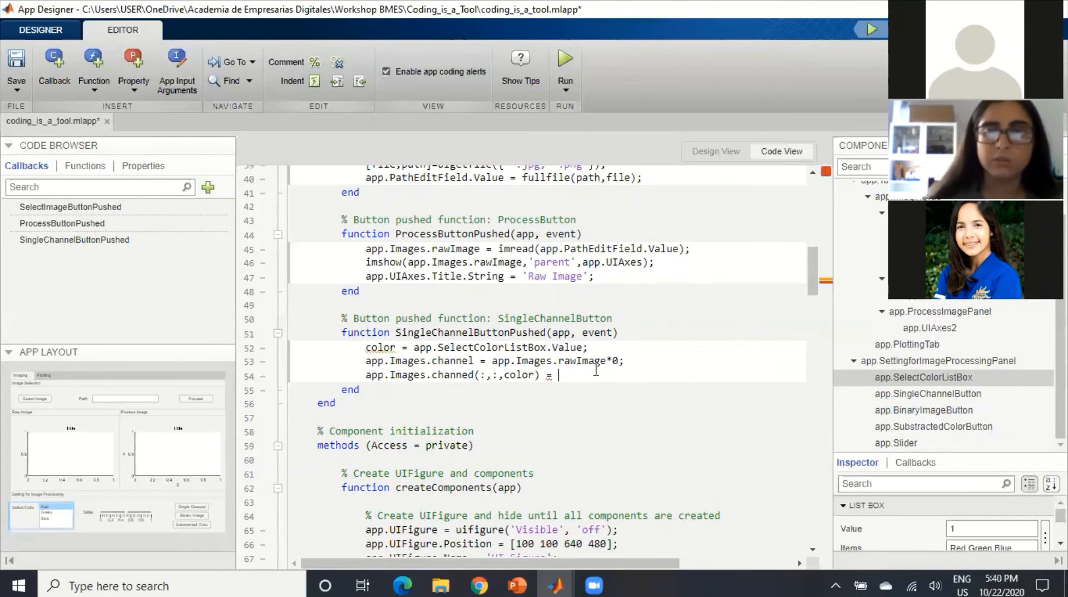
{"action": "type", "text": "app"}
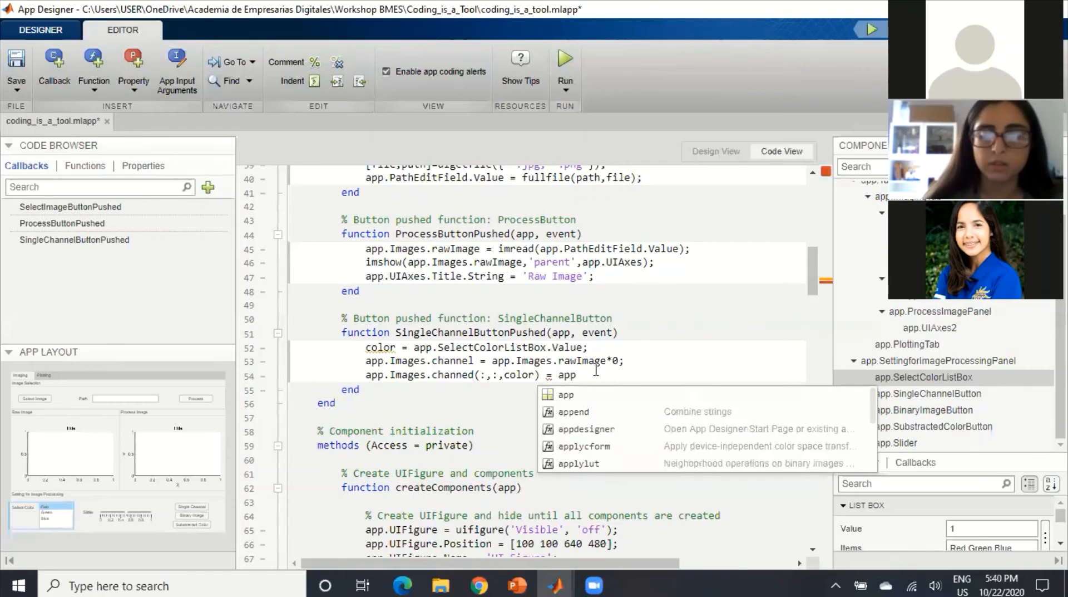
{"action": "type", "text": "."}
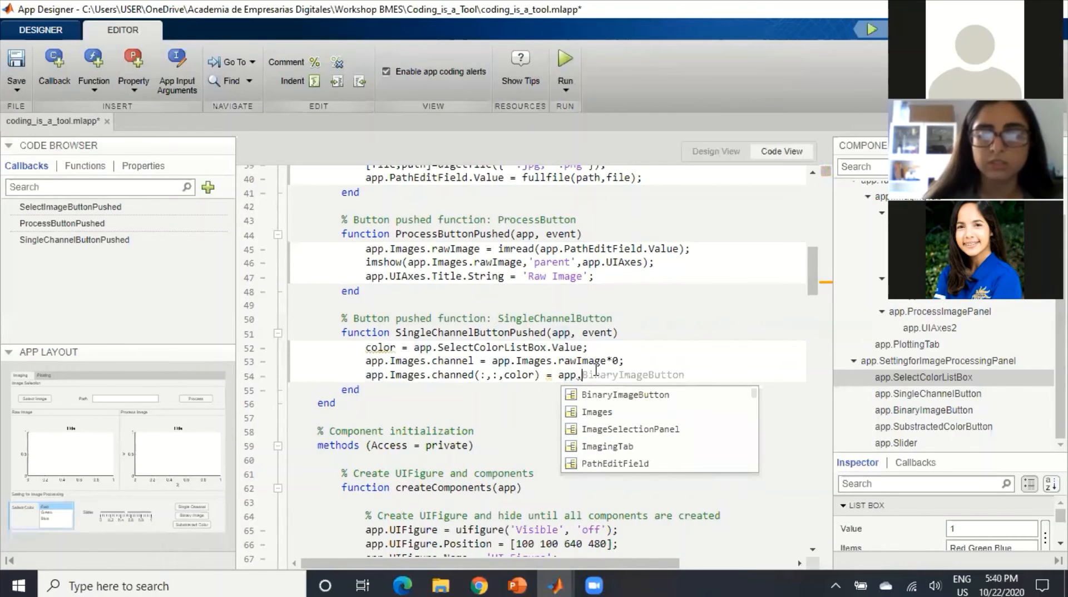
{"action": "type", "text": "Ya"}
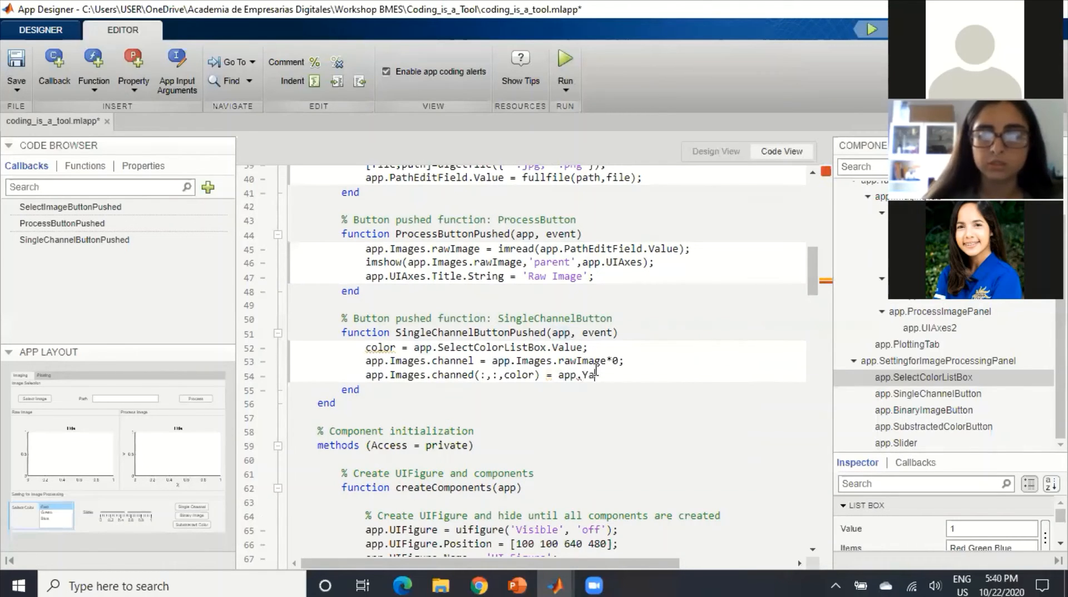
{"action": "key", "text": "BackSpace"}
{"action": "key", "text": "BackSpace"}
{"action": "type", "text": "i"}
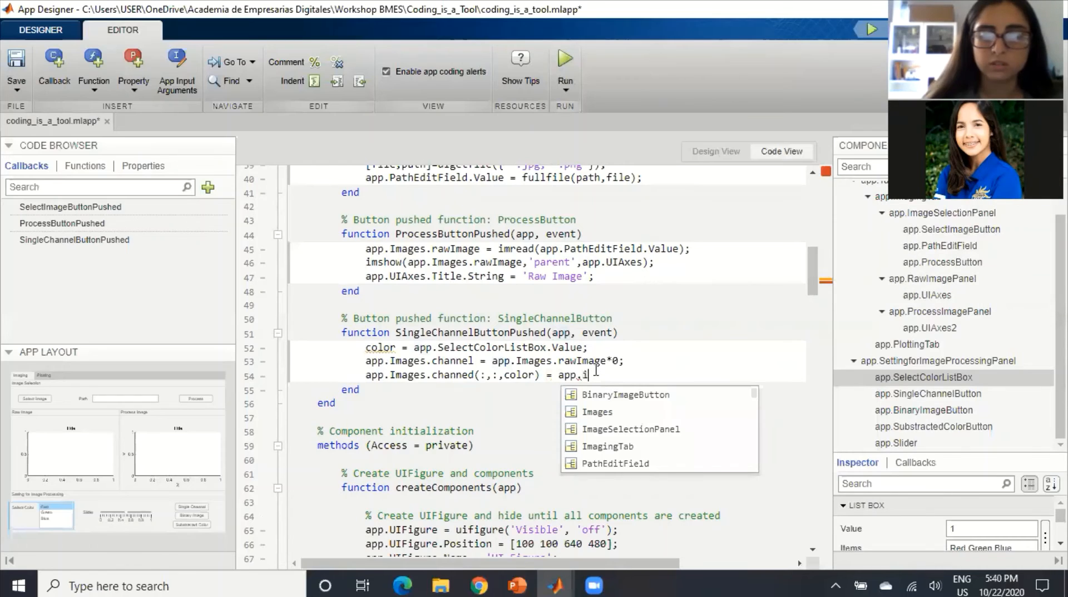
{"action": "key", "text": "BackSpace"}
{"action": "type", "text": "Im"}
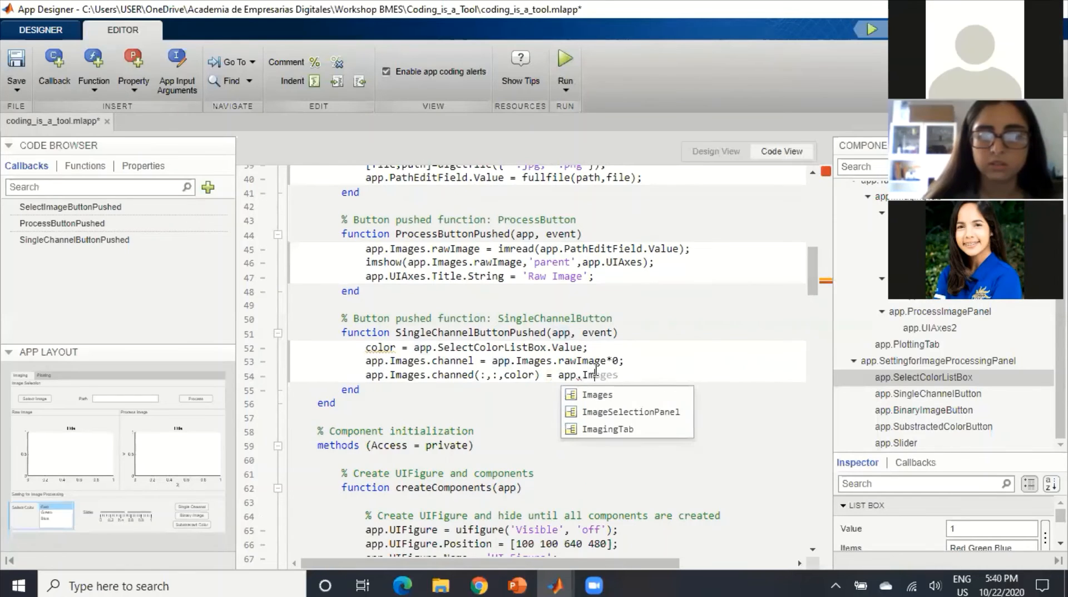
{"action": "type", "text": "ages."}
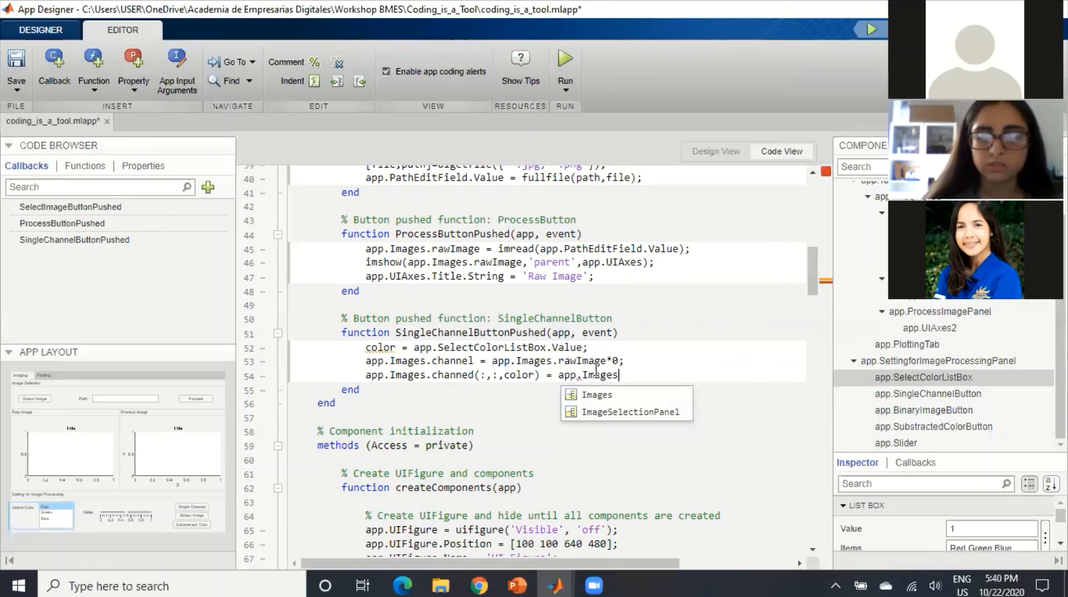
{"action": "type", "text": "rawr"}
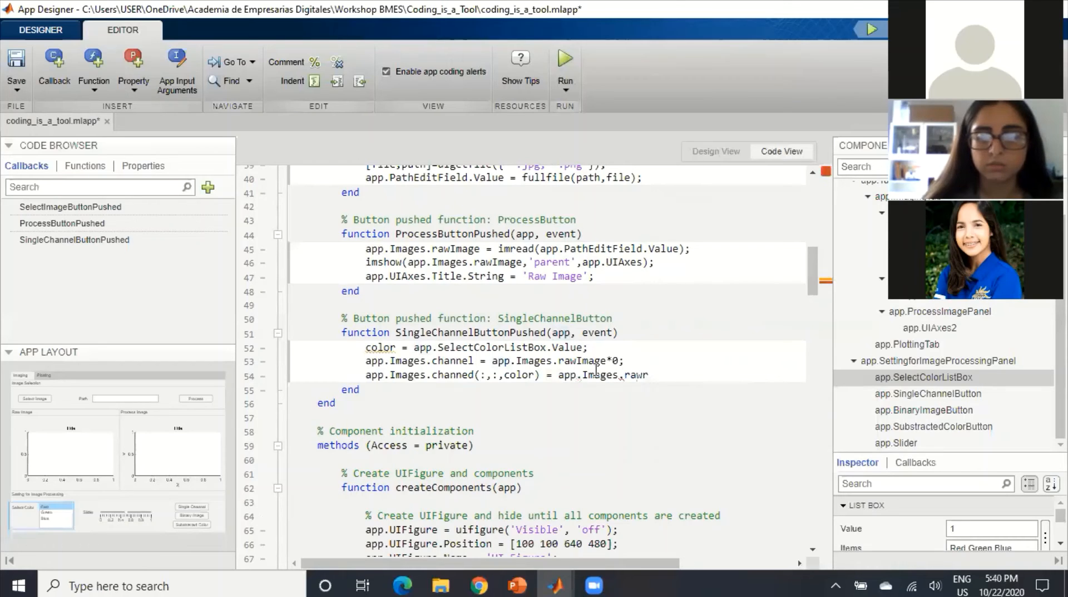
{"action": "key", "text": "BackSpace"}
{"action": "type", "text": "Image"}
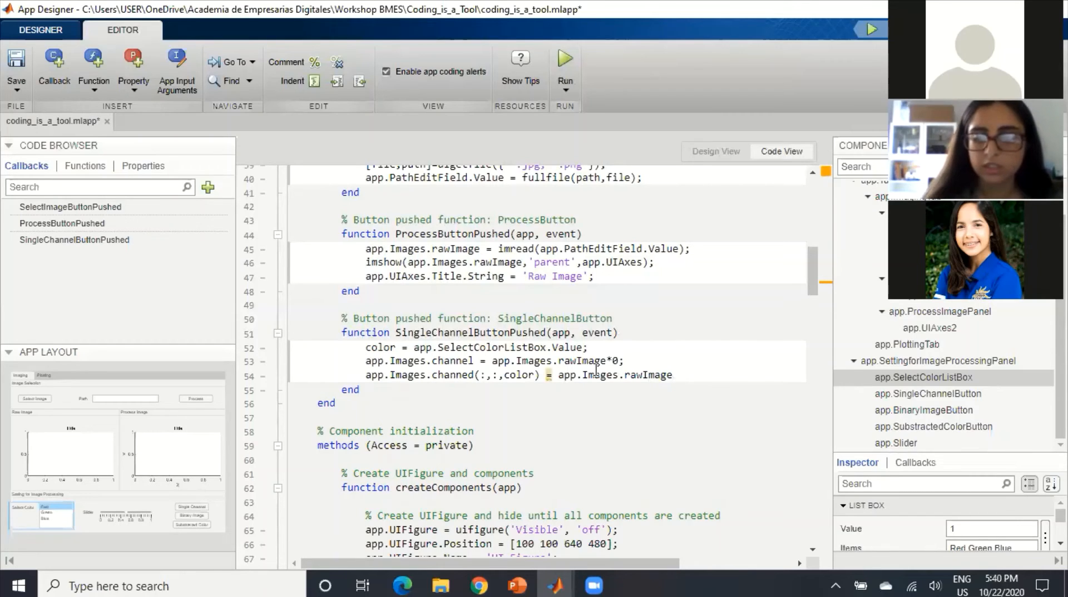
Index app.Images.rawImage with (:,:,color) and end the assignment with a semicolon
{"action": "type", "text": "()"}
{"action": "key", "text": "Left"}
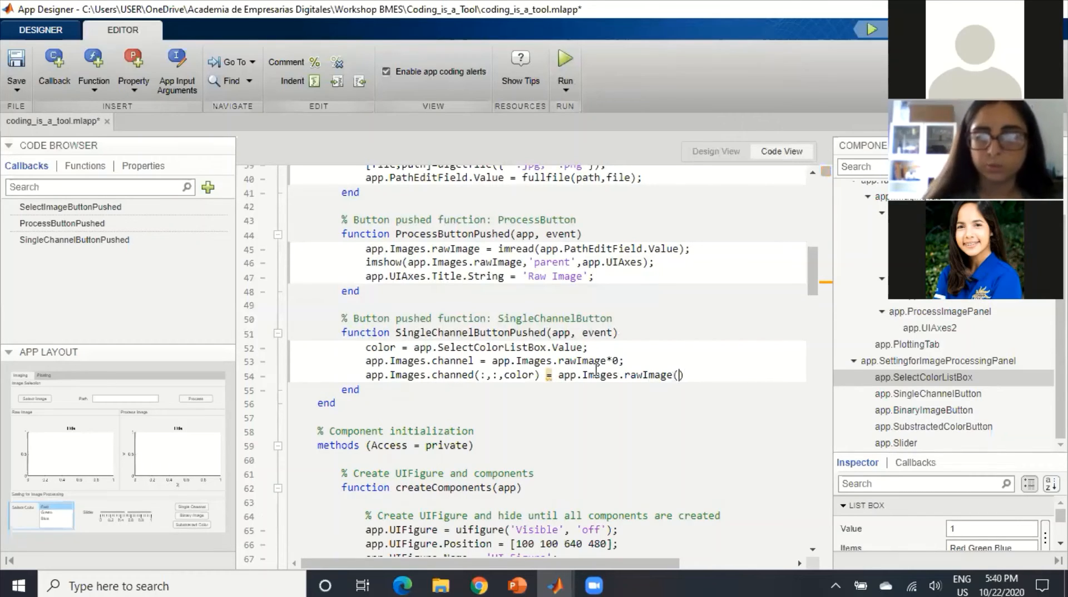
{"action": "type", "text": ":,"}
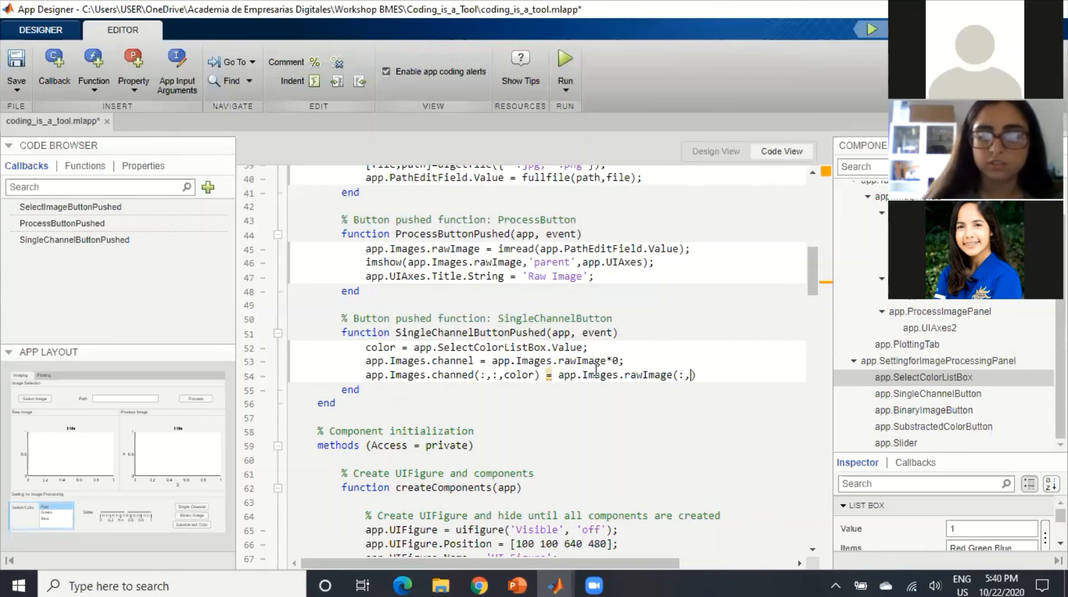
{"action": "type", "text": ":,color"}
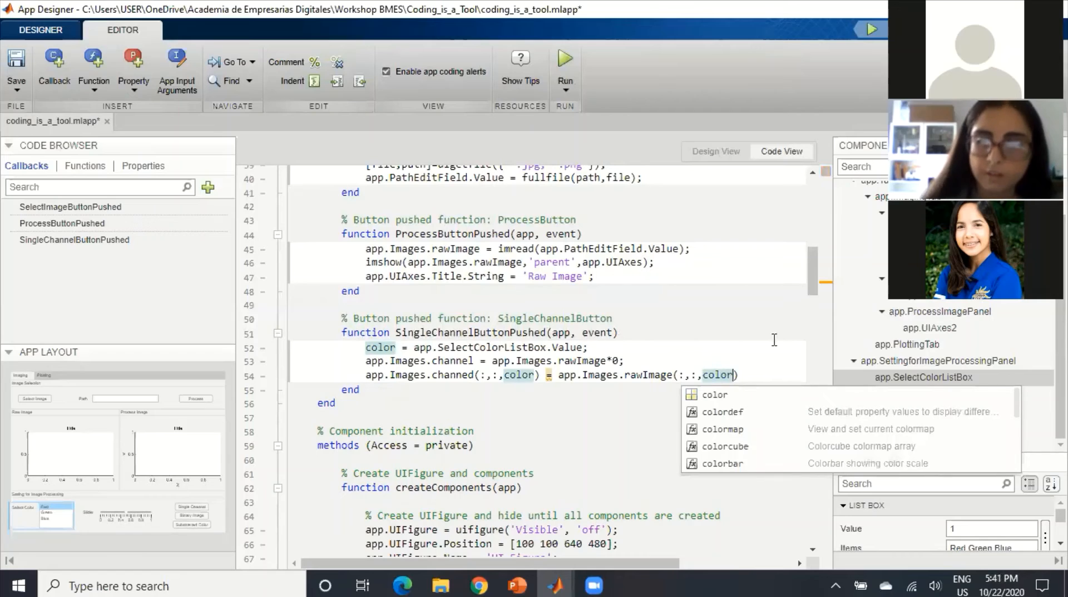
{"action": "left_click", "coordinate": [775, 374]}
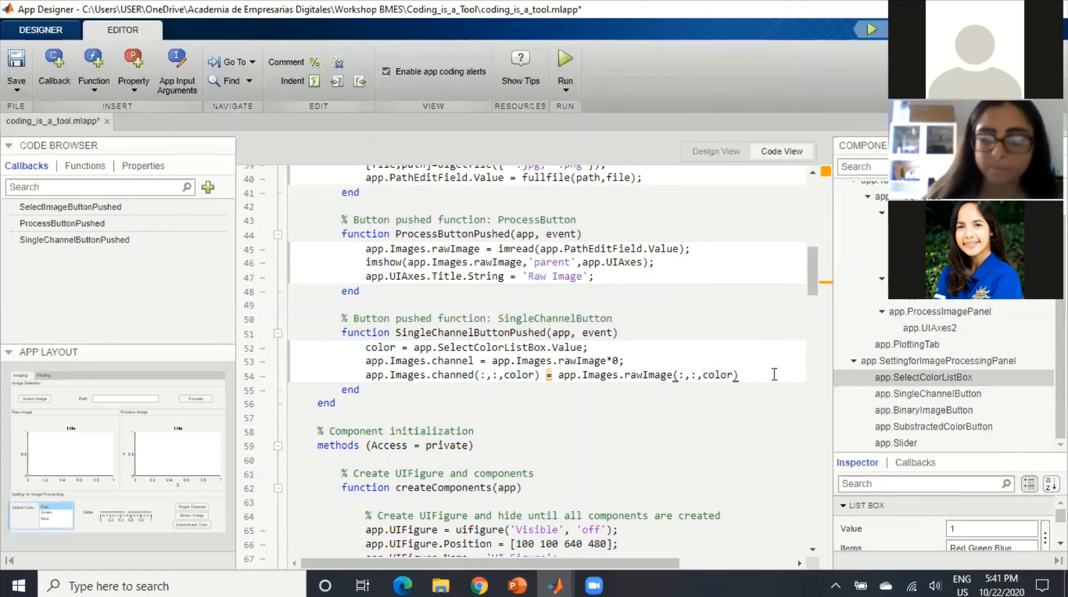
{"action": "type", "text": ";"}
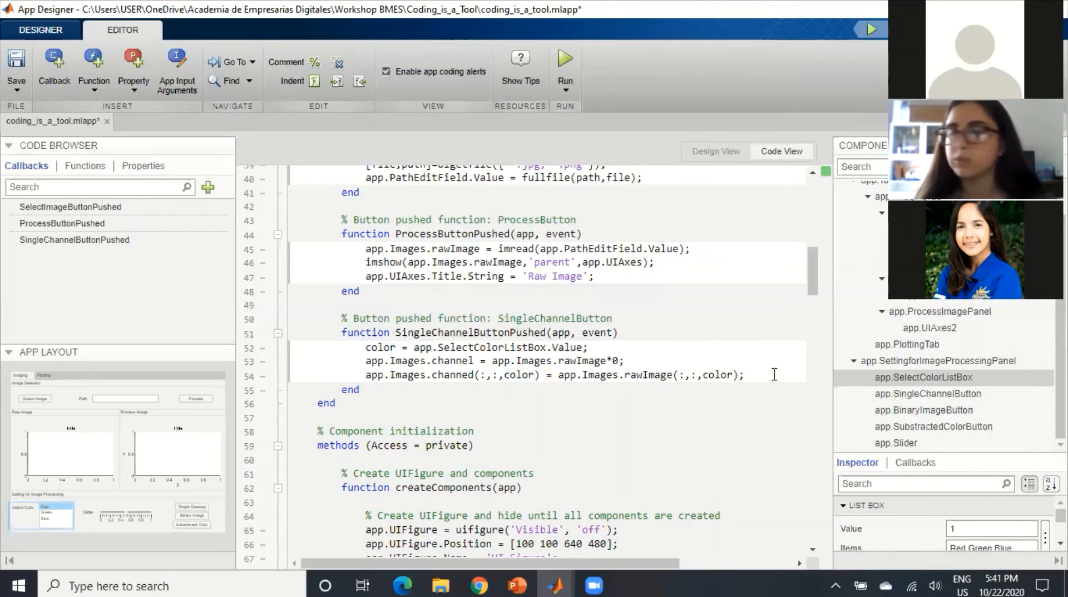
Add a line below the indexed channel assignment that begins an image() call with app.Images.channel, as its first argument
{"action": "key", "text": "Return"}
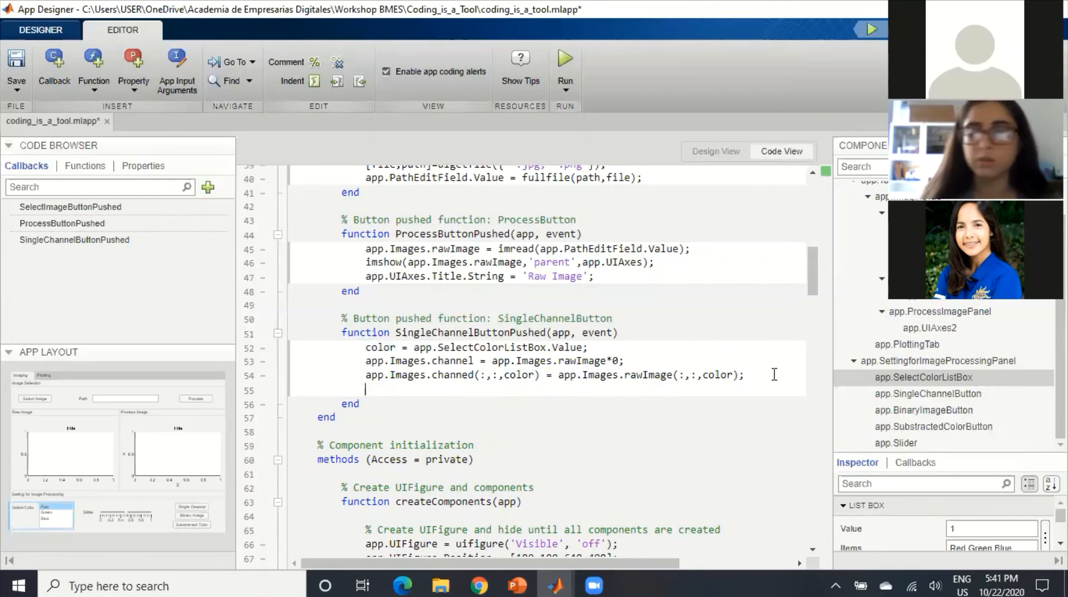
{"action": "type", "text": "image("}
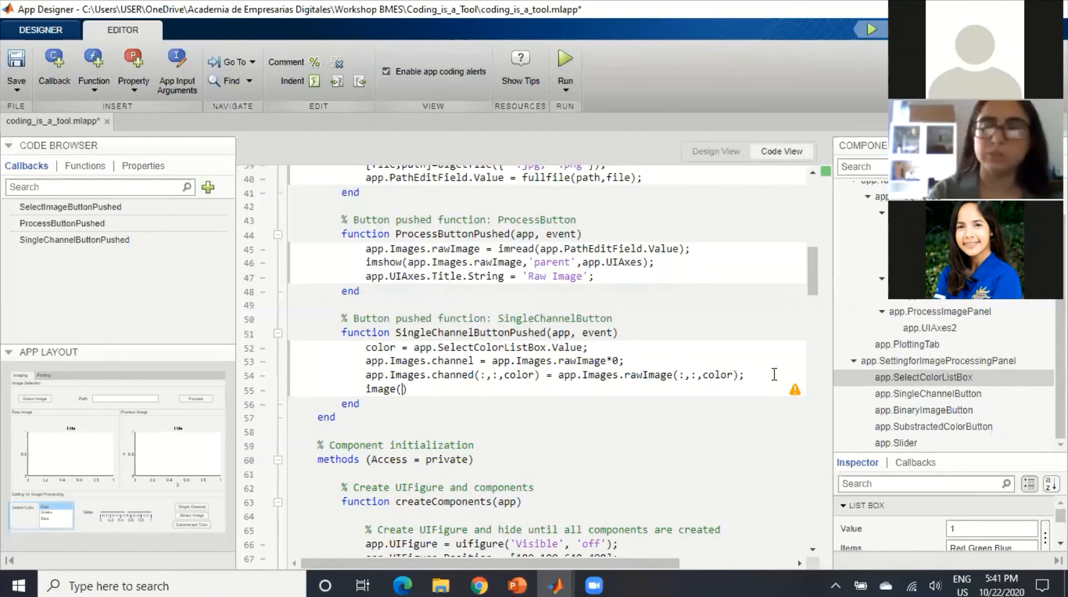
{"action": "type", "text": "app."}
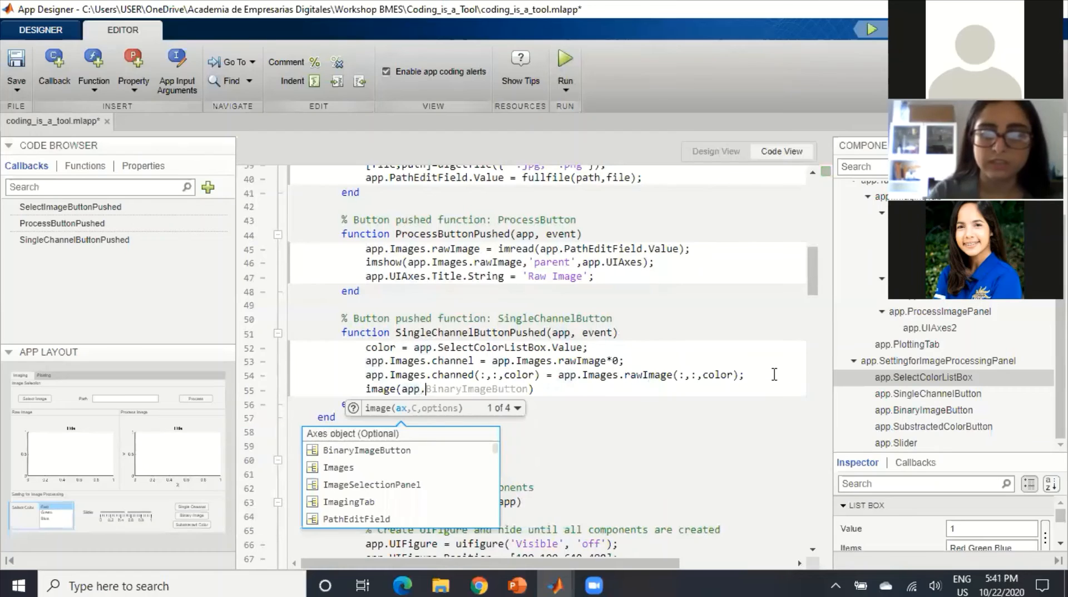
{"action": "left_click_drag", "start_coordinate": [366, 375], "coordinate": [476, 377]}
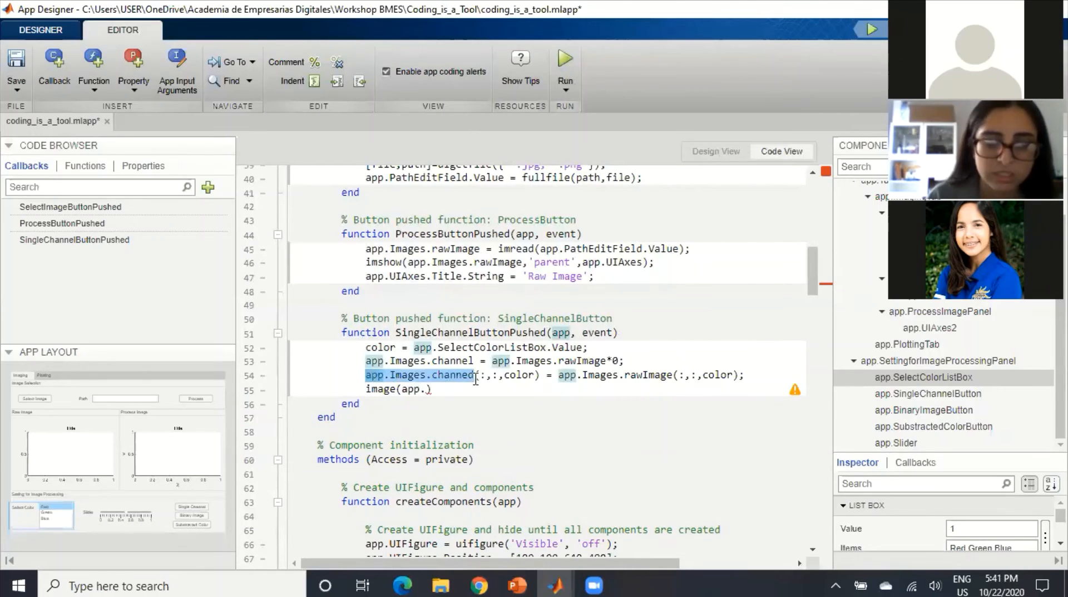
{"action": "left_click", "coordinate": [426, 389]}
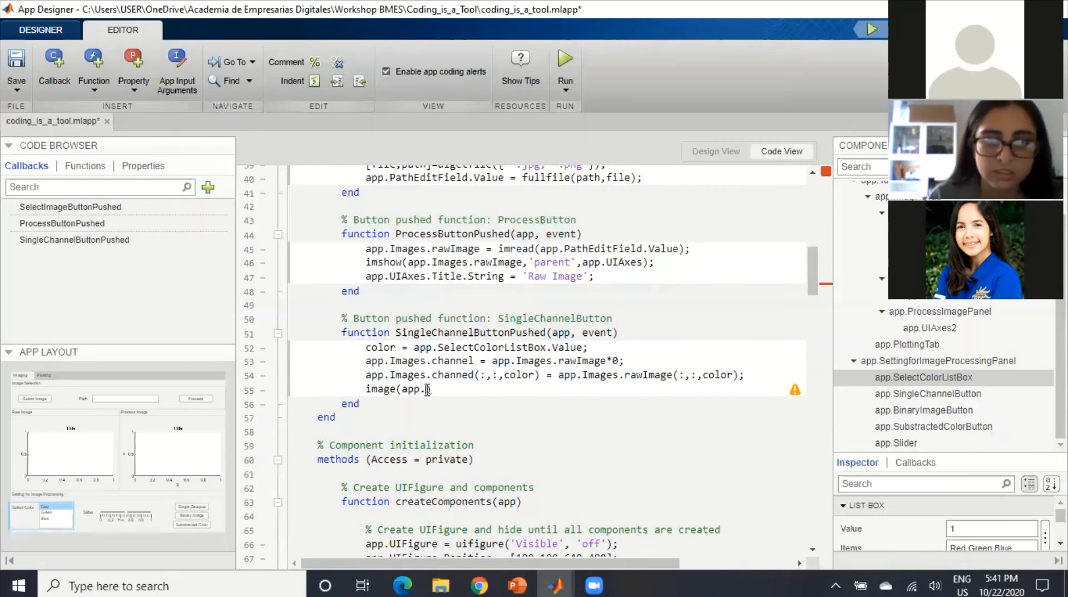
{"action": "left_click_drag", "start_coordinate": [426, 389], "coordinate": [403, 389]}
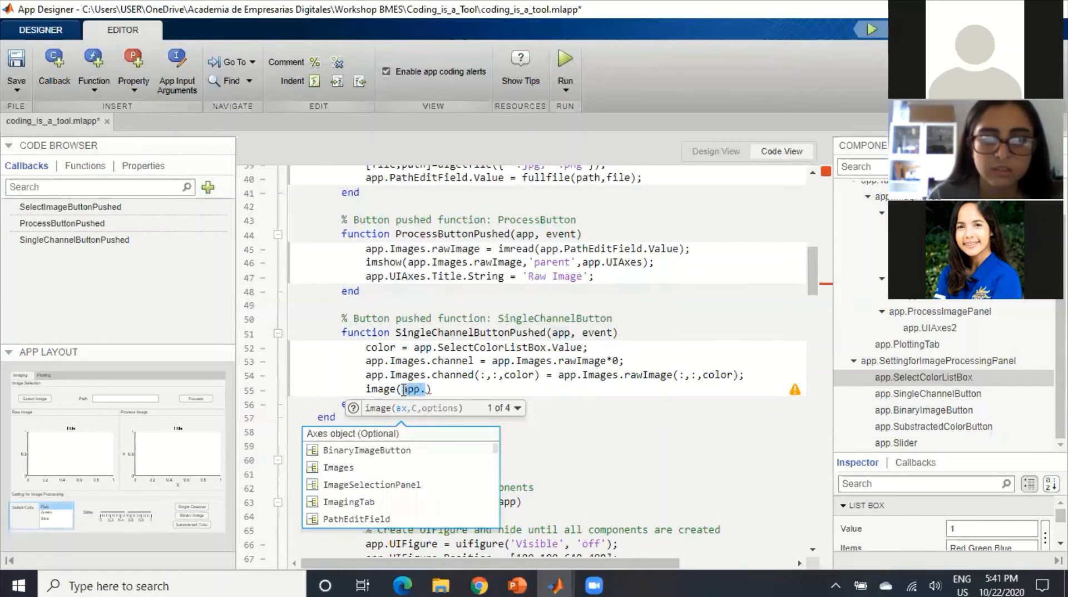
{"action": "type", "text": "app.Images.channed"}
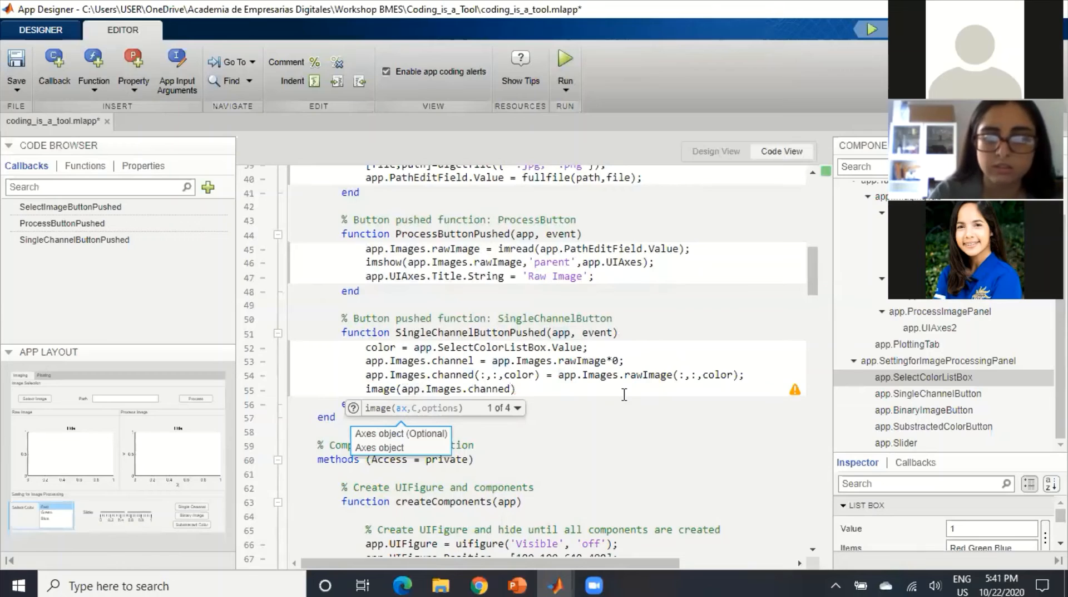
{"action": "key", "text": "BackSpace"}
{"action": "type", "text": "l"}
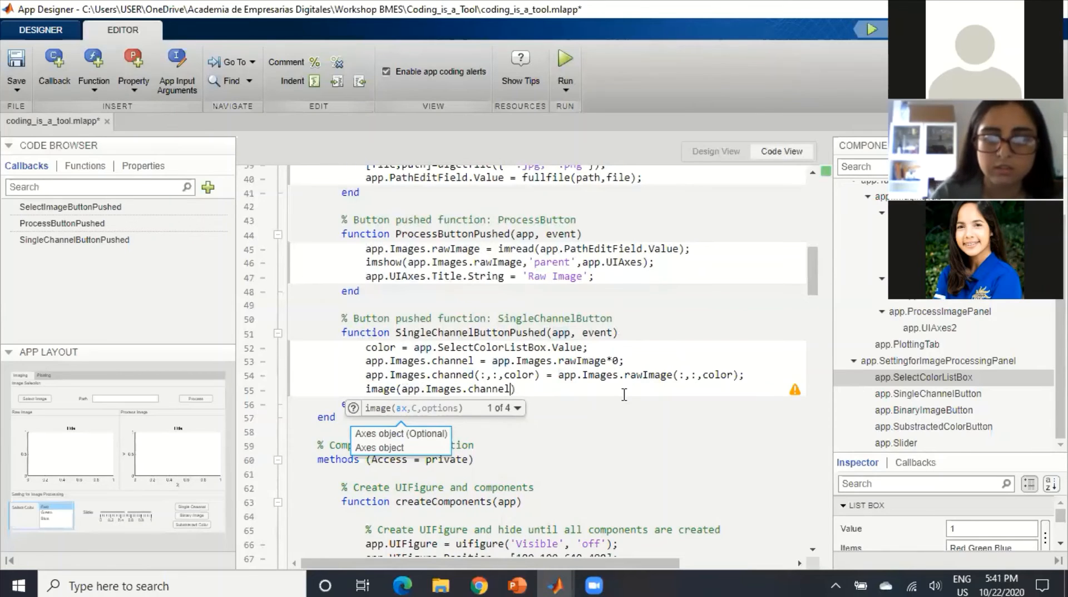
{"action": "type", "text": ","}
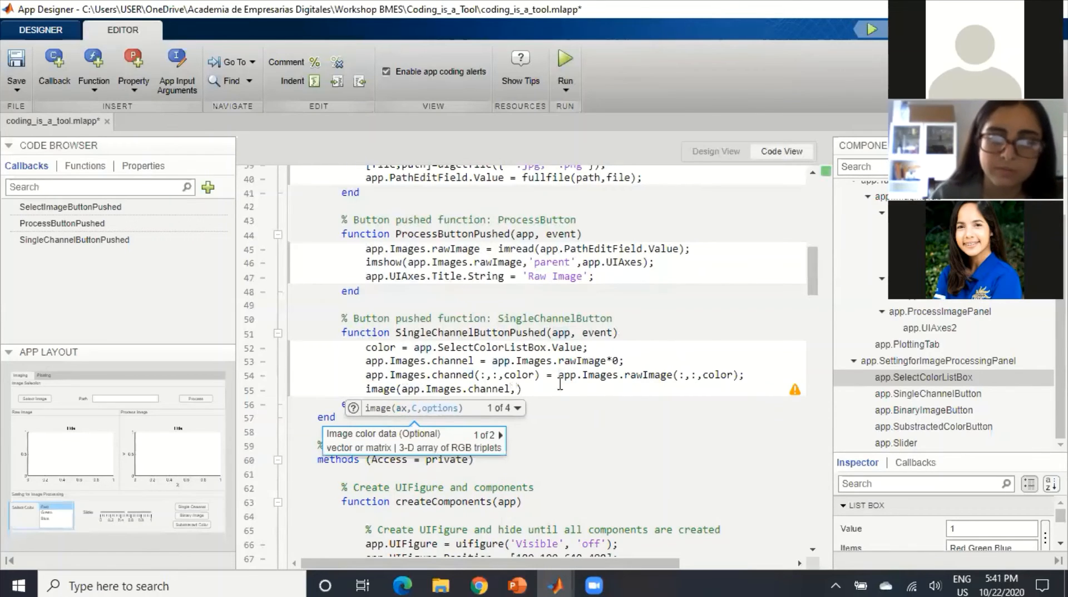
Correct the misspelled app.Images.channed in the indexed assignment to app.Images.channel
{"action": "left_click", "coordinate": [474, 375]}
{"action": "key", "text": "BackSpace"}
{"action": "type", "text": "l"}
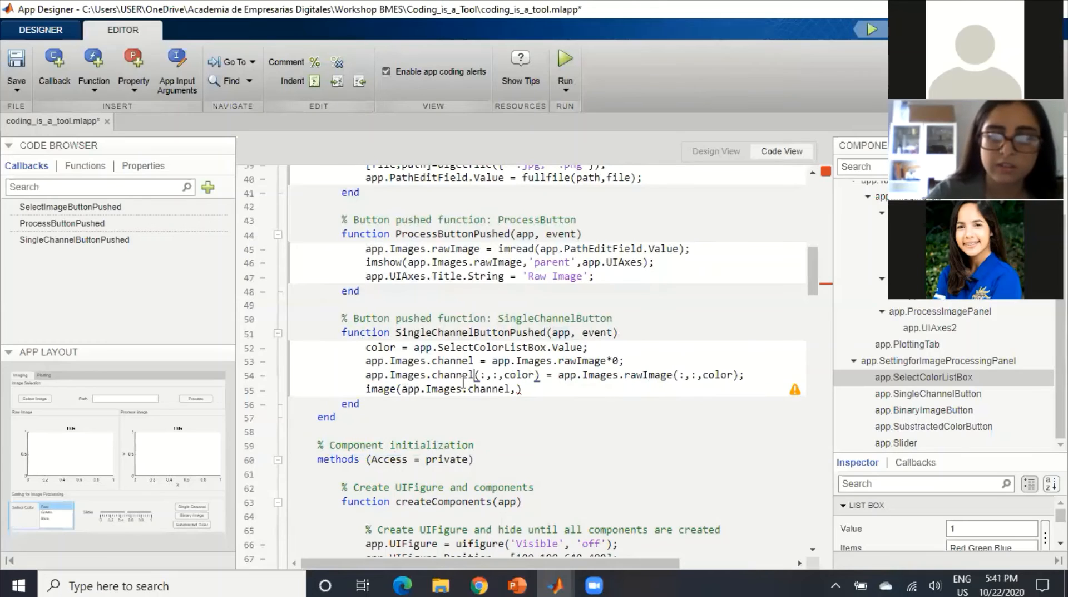
Complete the arguments of the image() call with 'parent',app.UIAxes
{"action": "left_click", "coordinate": [517, 388]}
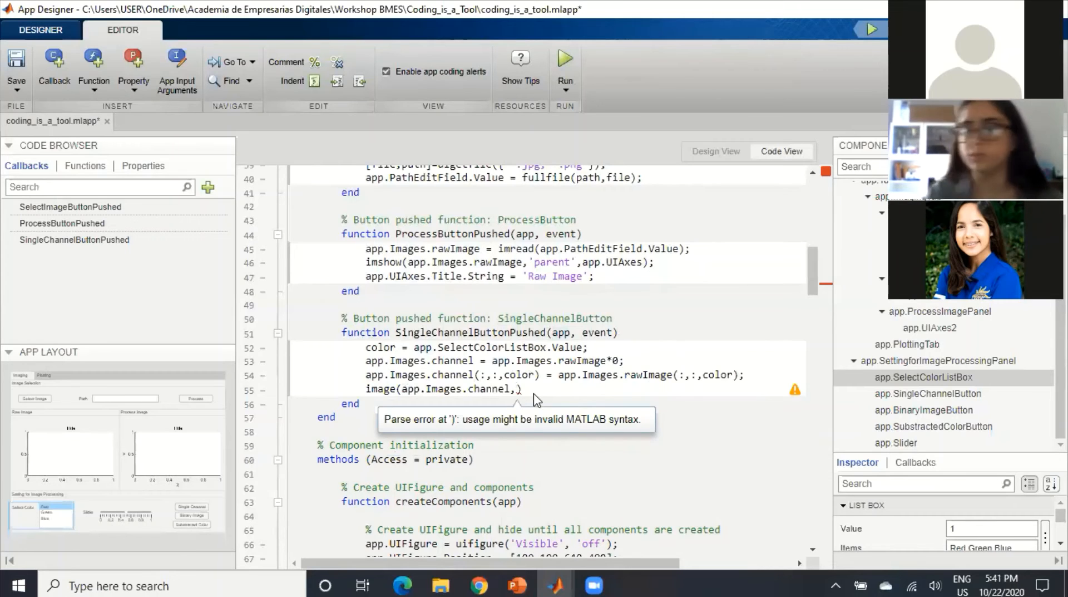
{"action": "type", "text": "'par"}
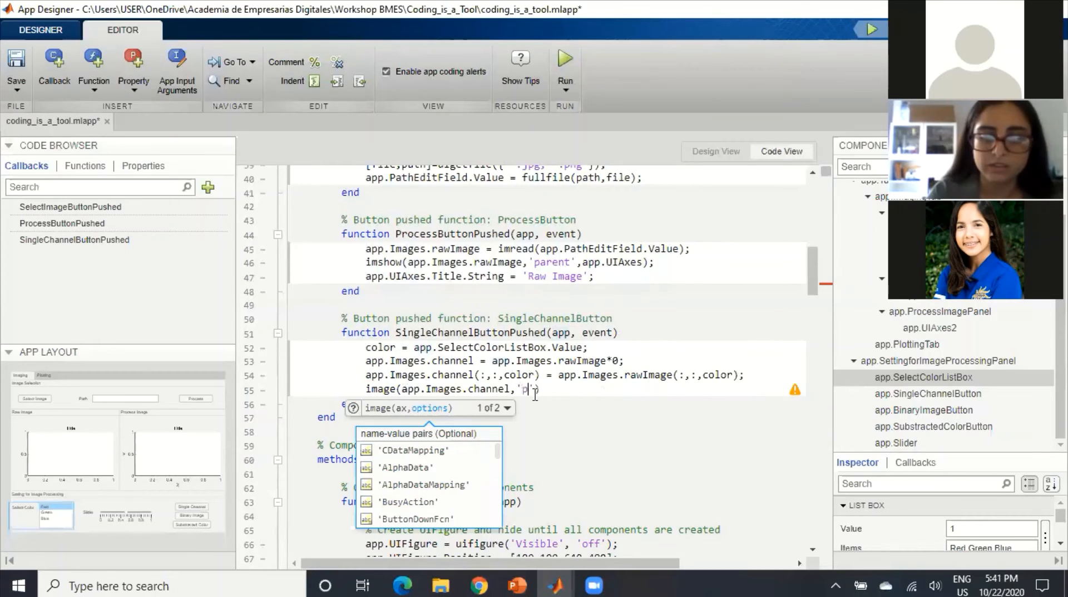
{"action": "type", "text": "ent'"}
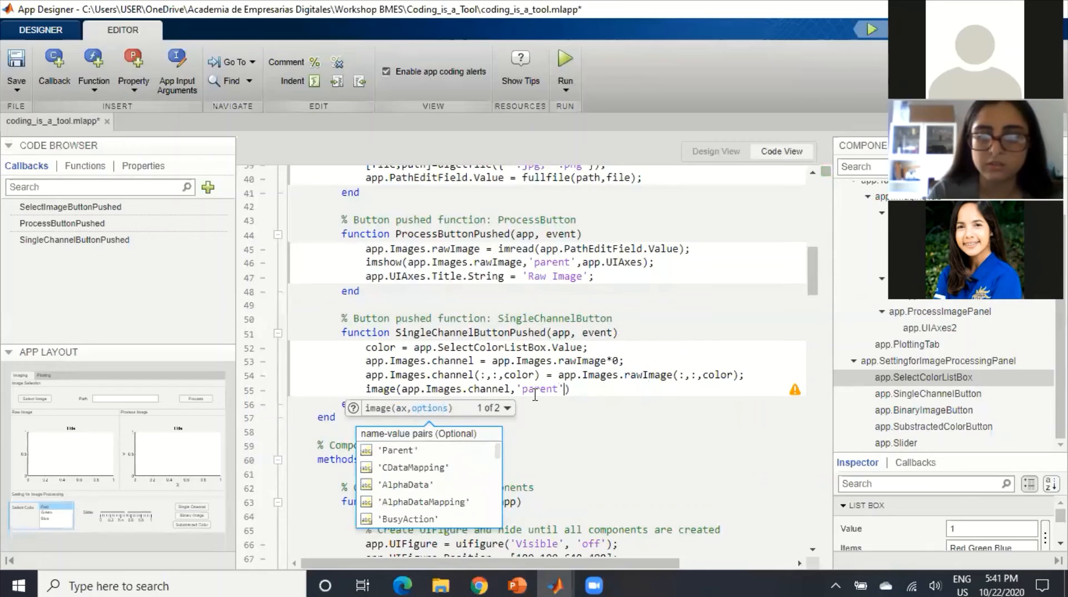
{"action": "type", "text": ","}
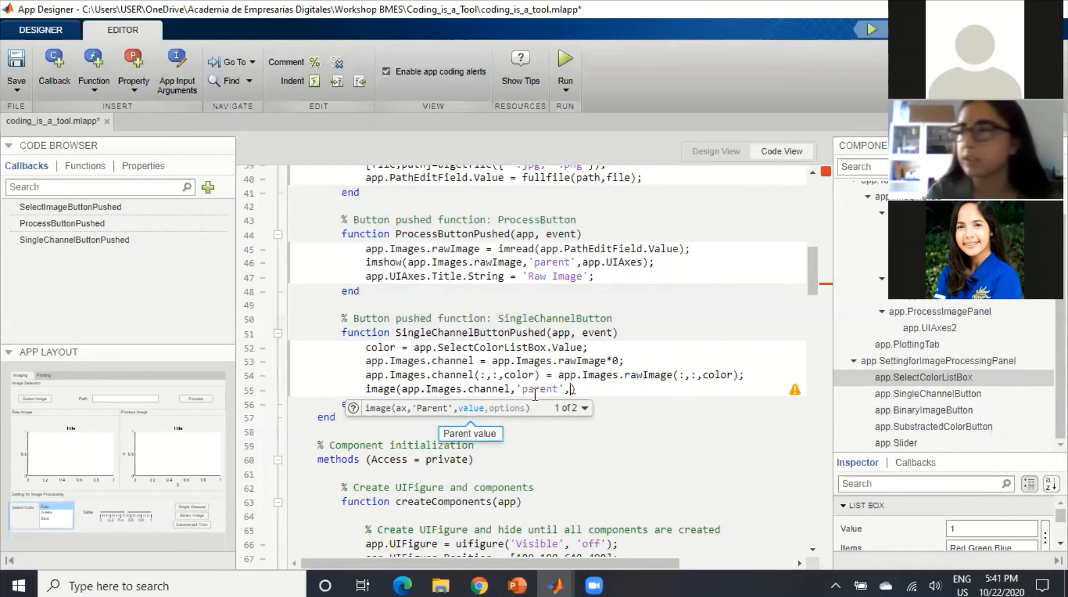
{"action": "type", "text": "app"}
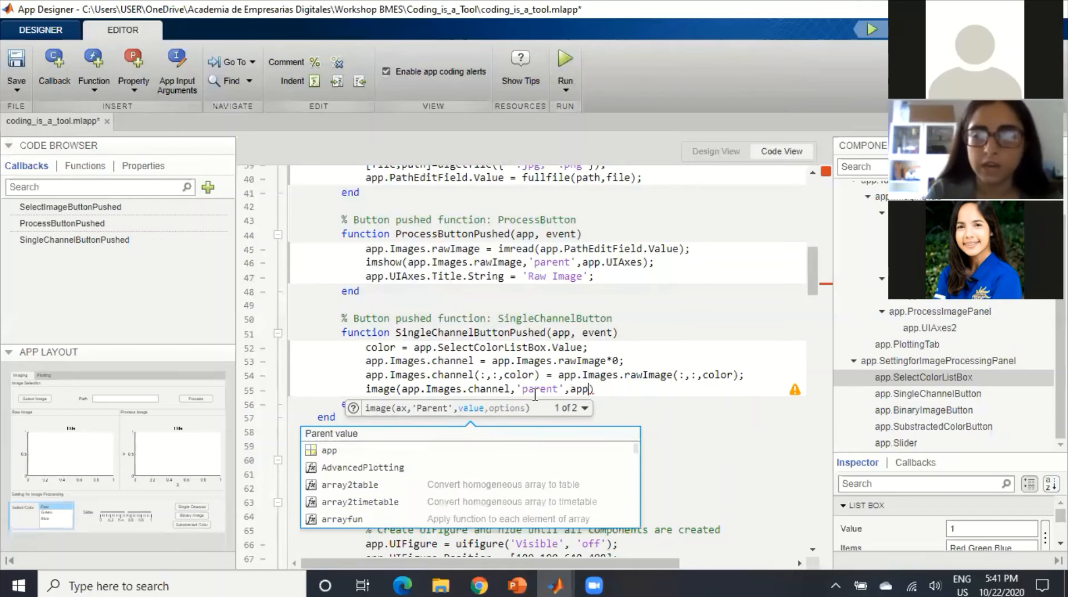
{"action": "type", "text": ".ui"}
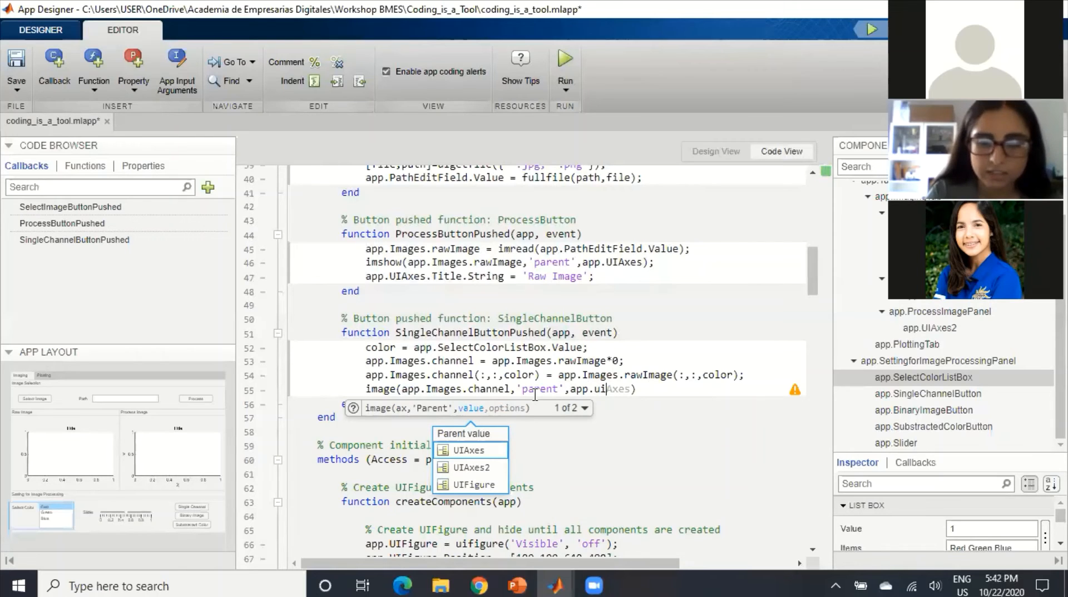
{"action": "key", "text": "Tab"}
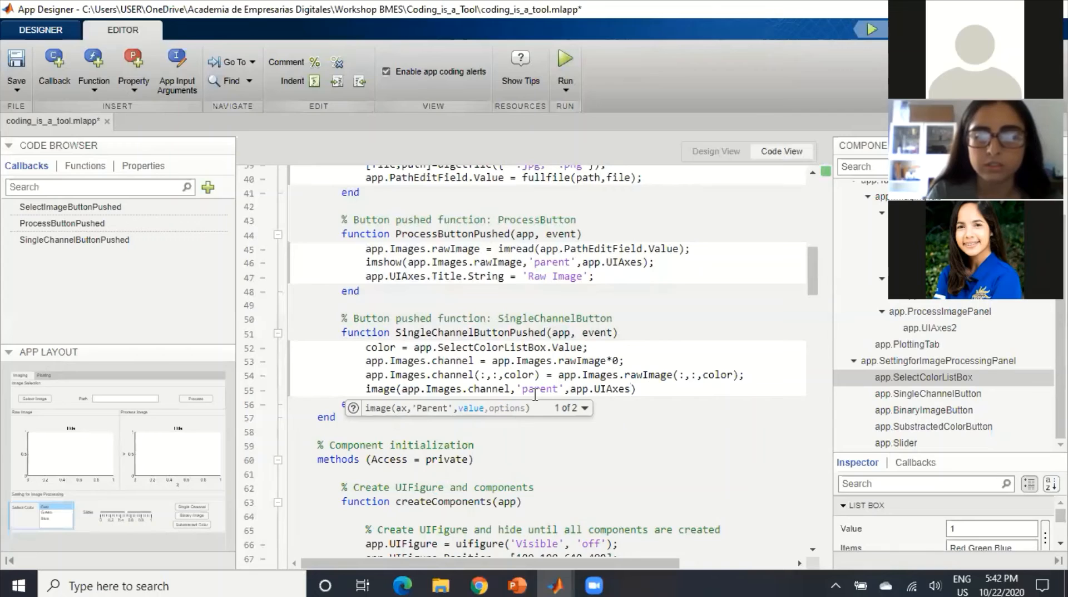
Change the parent axes in the image() call of the Single Channel callback to app.UIAxes2
{"action": "key", "text": "BackSpace"}
{"action": "key", "text": "BackSpace"}
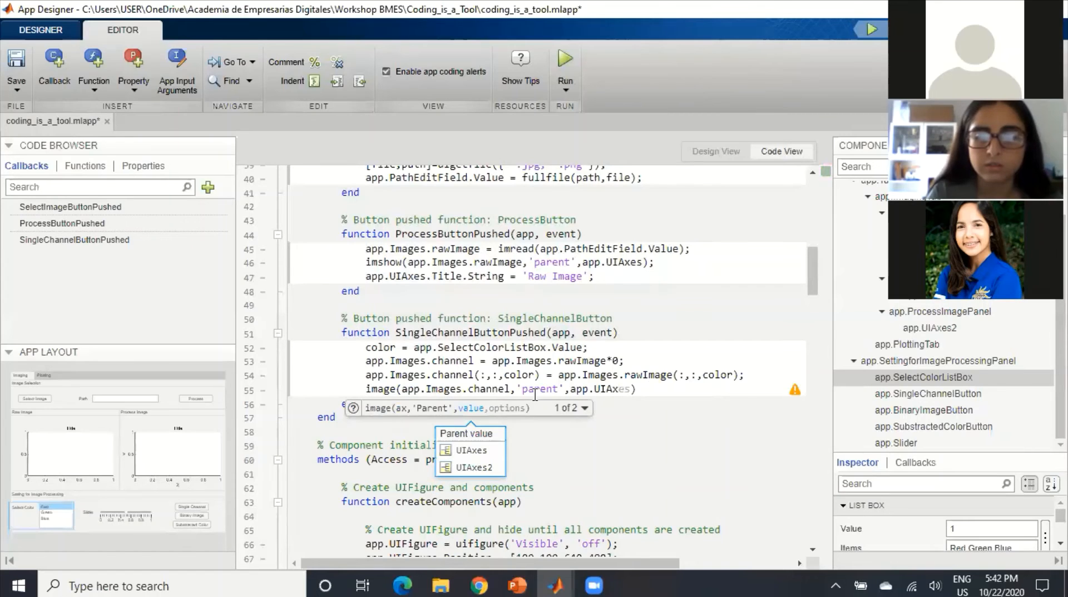
{"action": "key", "text": "Down"}
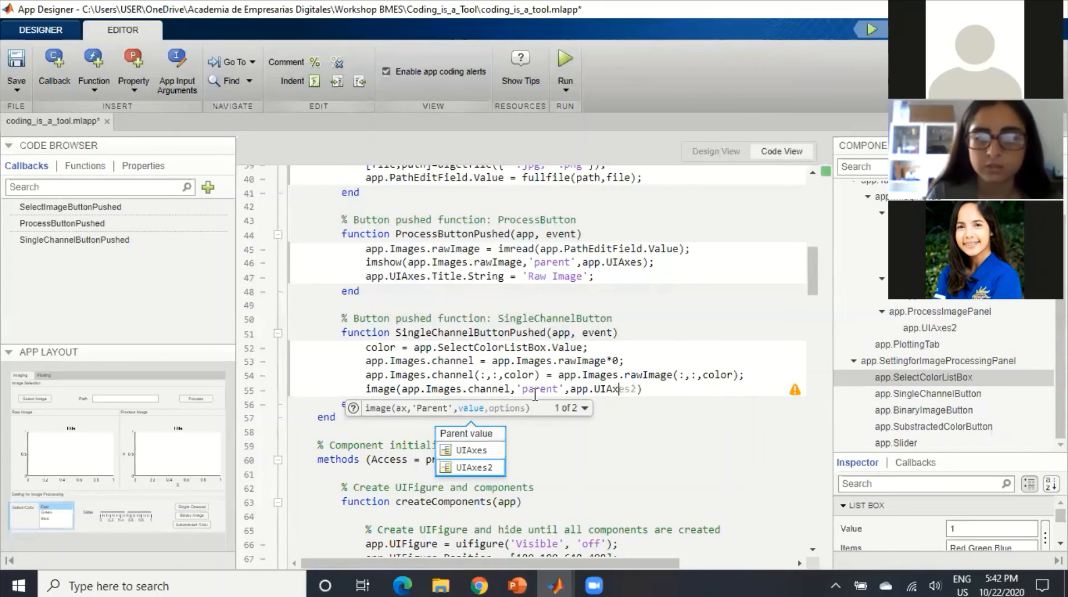
{"action": "key", "text": "Tab"}
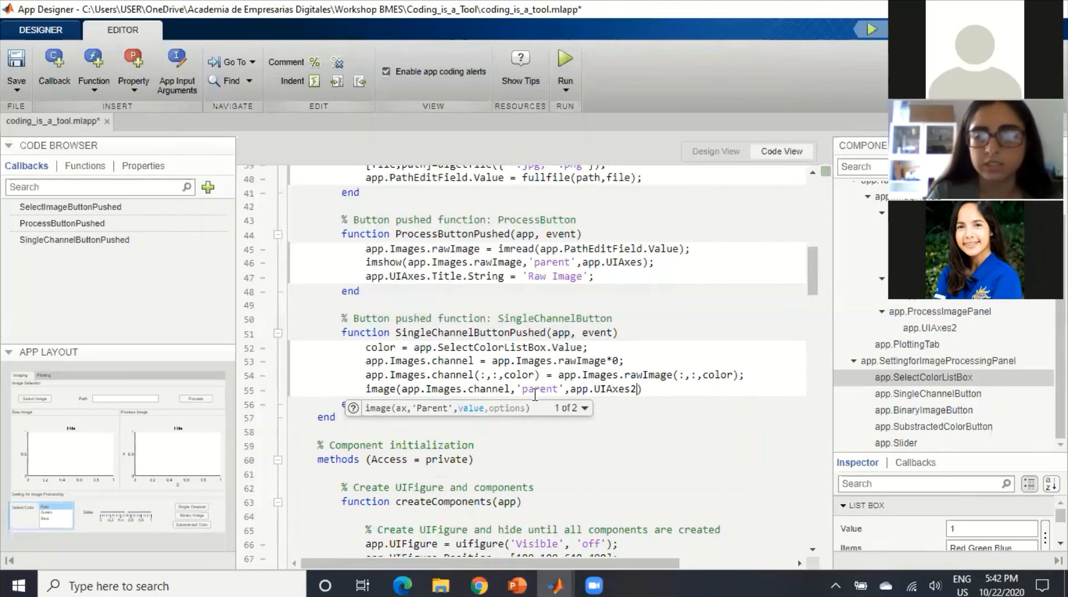
{"action": "left_click", "coordinate": [658, 391]}
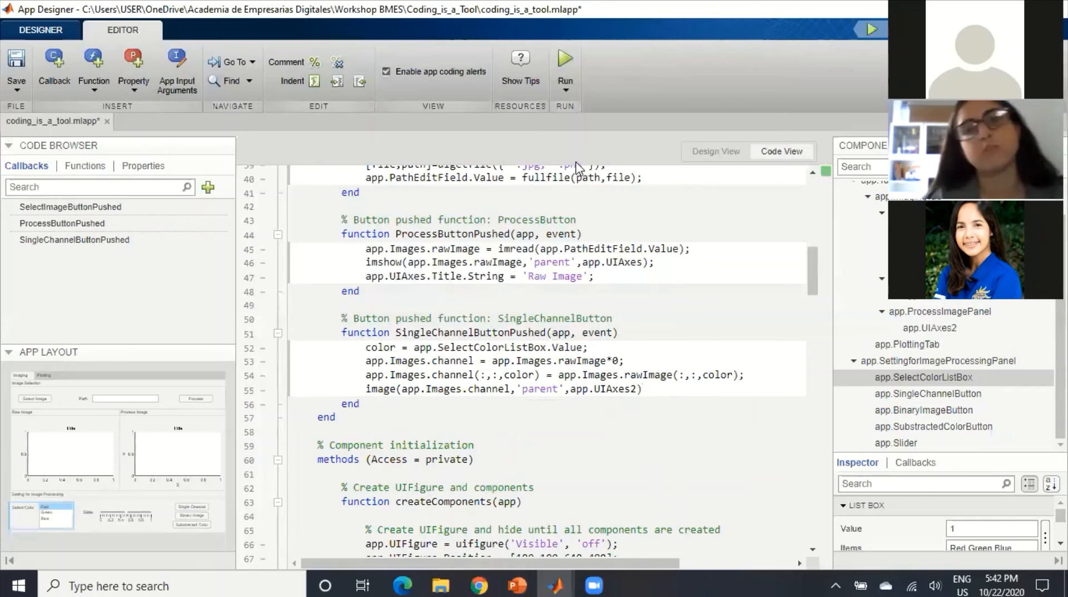
Run the app, load and process Histology-3.jpg as the raw image, and close the app window
{"action": "left_click", "coordinate": [573, 63]}
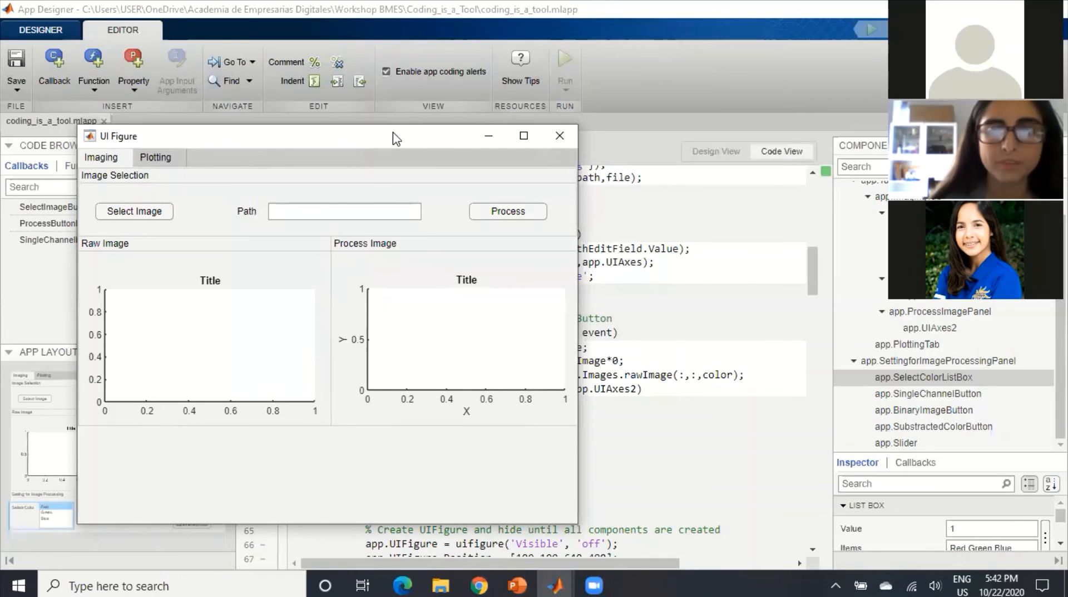
{"action": "left_click_drag", "start_coordinate": [395, 138], "coordinate": [716, 80]}
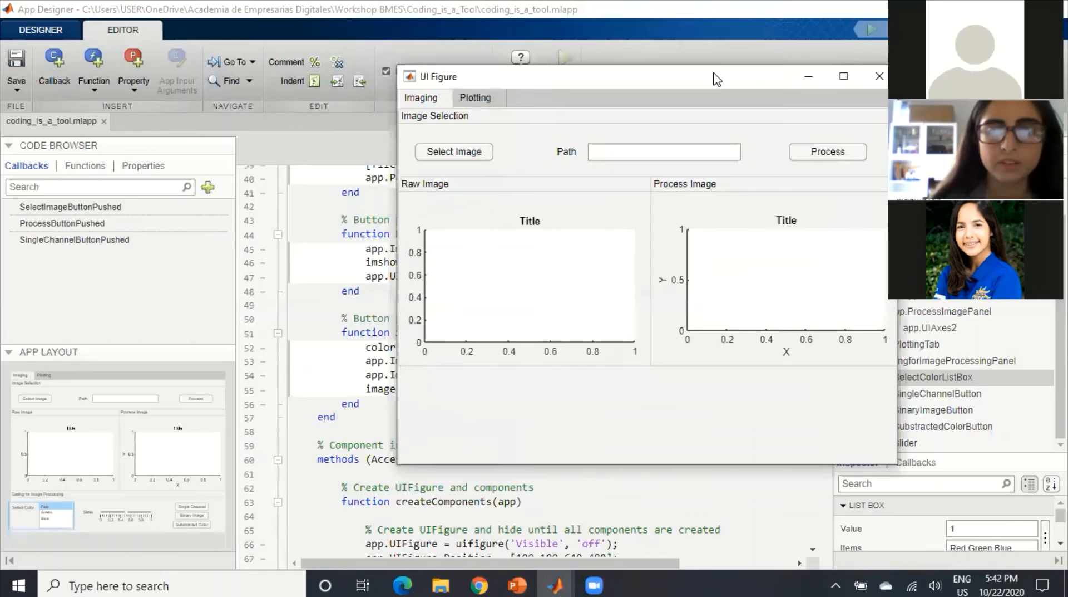
{"action": "left_click", "coordinate": [480, 152]}
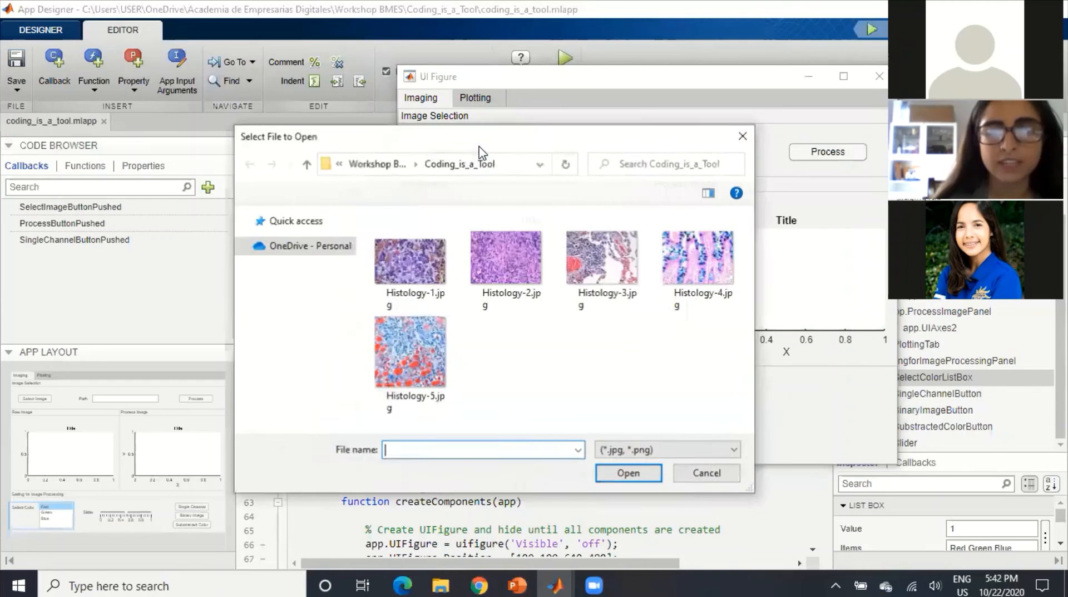
{"action": "left_click", "coordinate": [598, 256]}
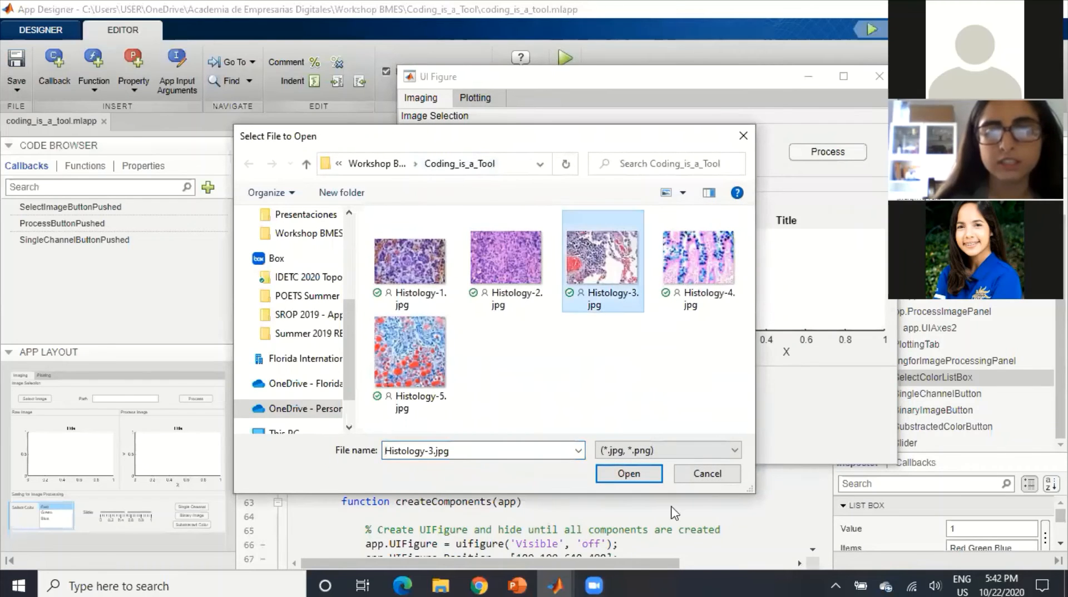
{"action": "left_click", "coordinate": [642, 474]}
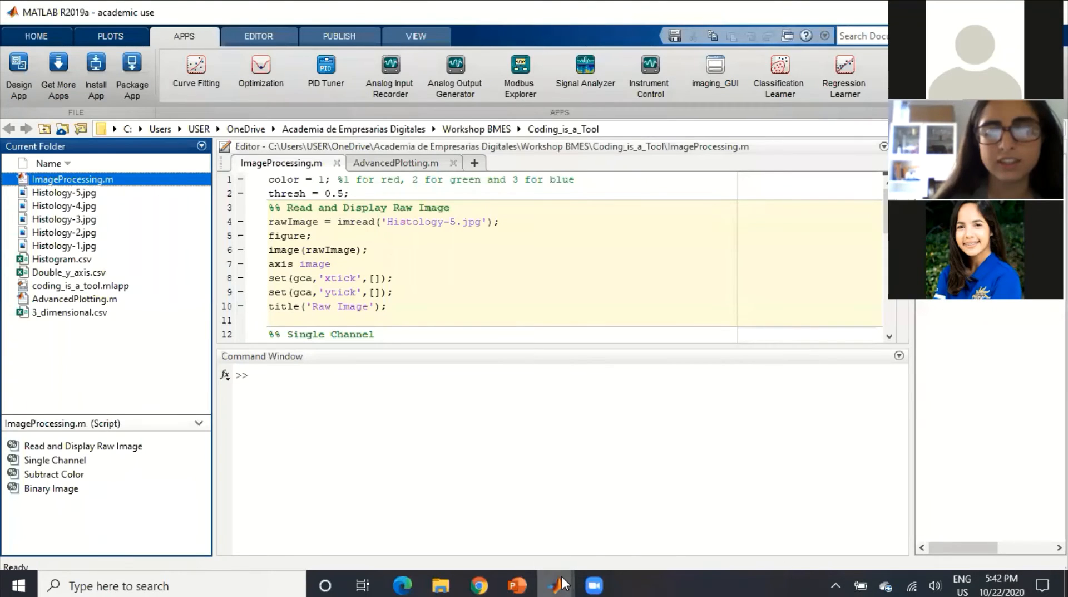
{"action": "mouse_move", "coordinate": [562, 583]}
{"action": "left_click", "coordinate": [706, 529]}
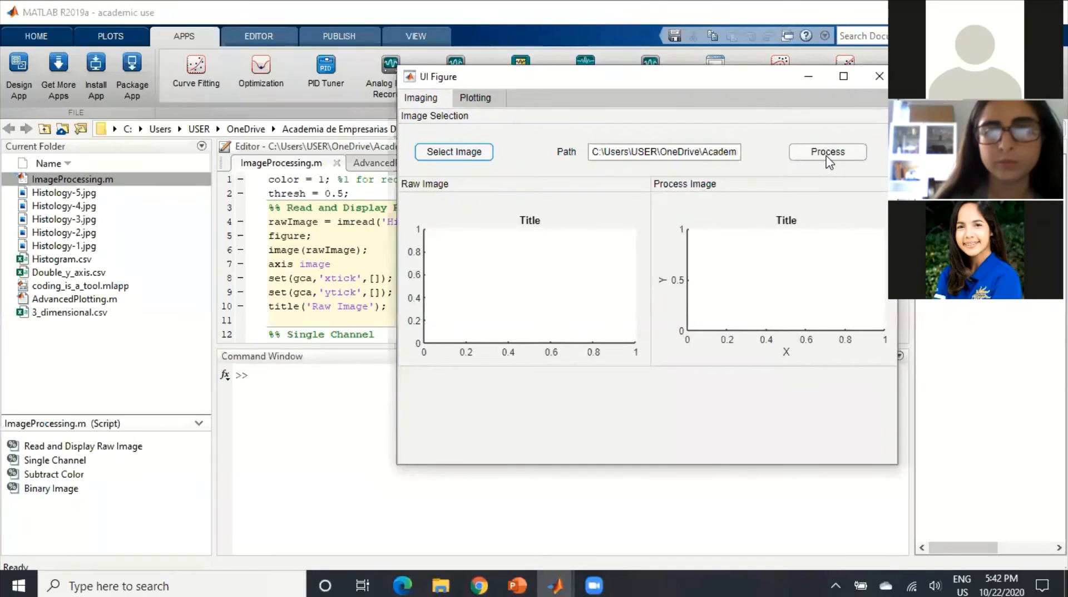
{"action": "left_click", "coordinate": [828, 161]}
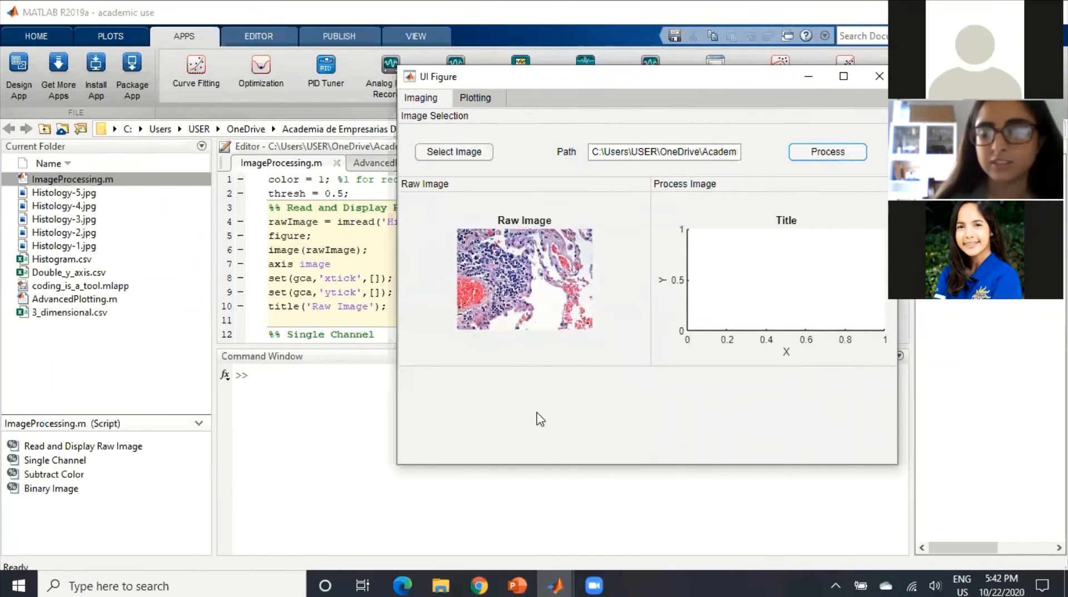
{"action": "left_click", "coordinate": [873, 80]}
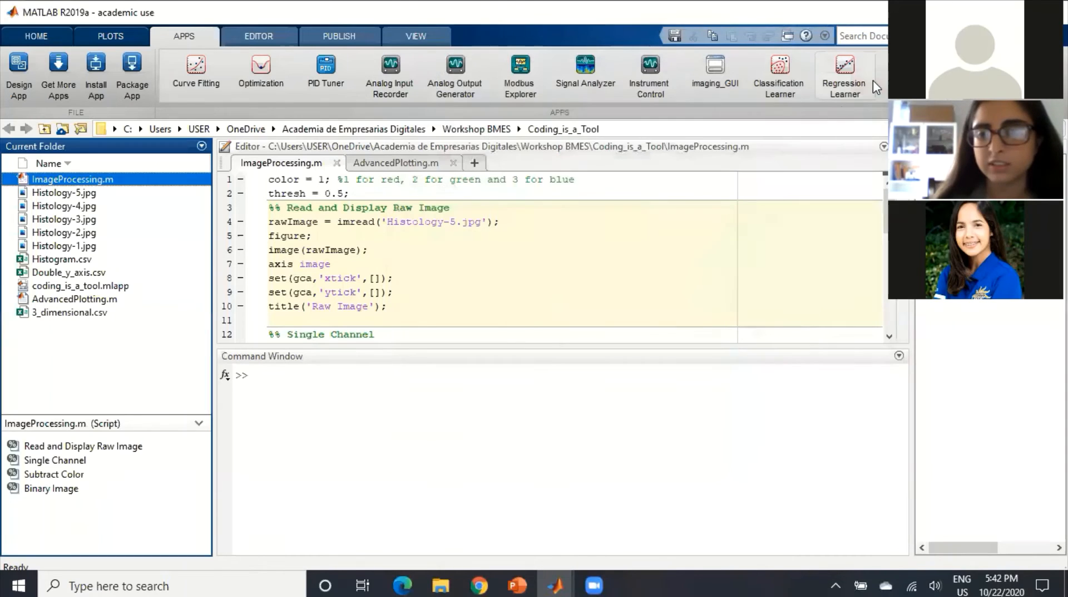
Return to the App Designer layout and move the tab group aside to uncover the Setting for Image Processing panel
{"action": "mouse_move", "coordinate": [559, 584]}
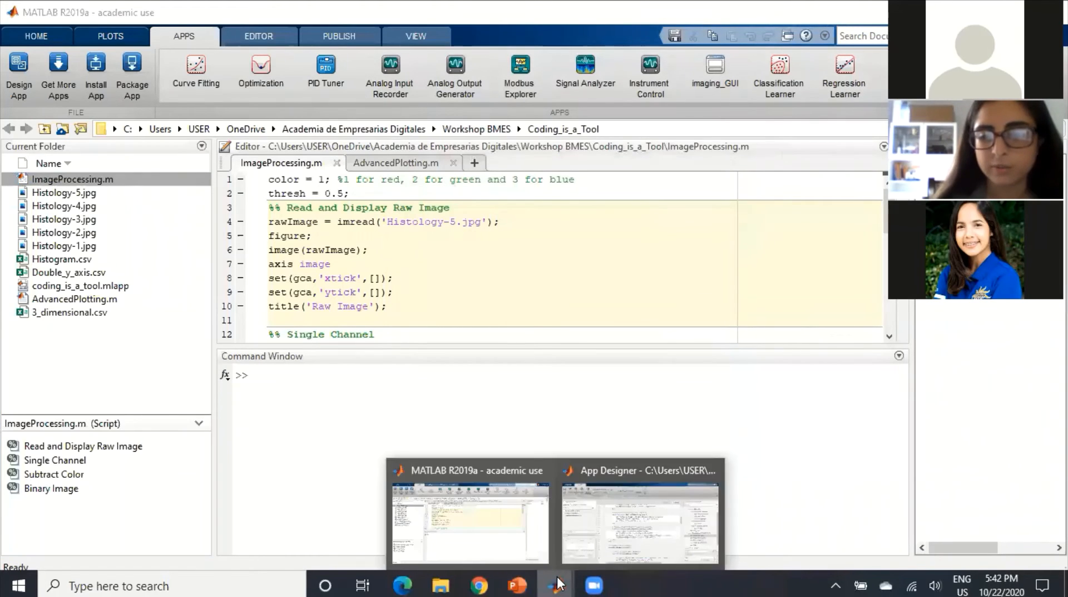
{"action": "left_click", "coordinate": [615, 542]}
{"action": "left_click", "coordinate": [717, 161]}
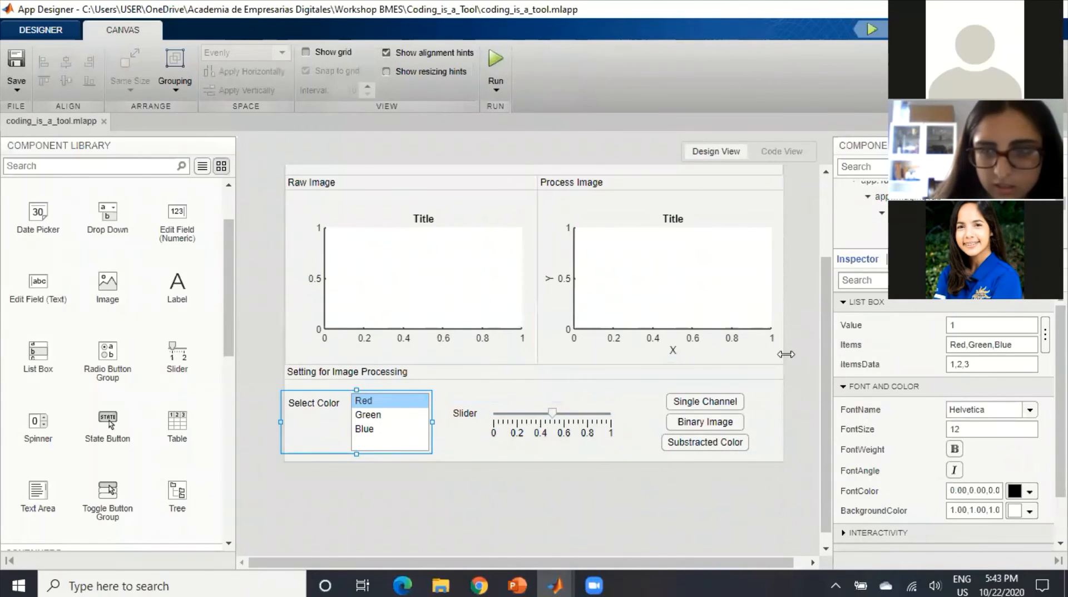
{"action": "scroll", "coordinate": [448, 313], "scroll_direction": "up", "scroll_amount": 3}
{"action": "scroll", "coordinate": [448, 279], "scroll_direction": "up", "scroll_amount": 1}
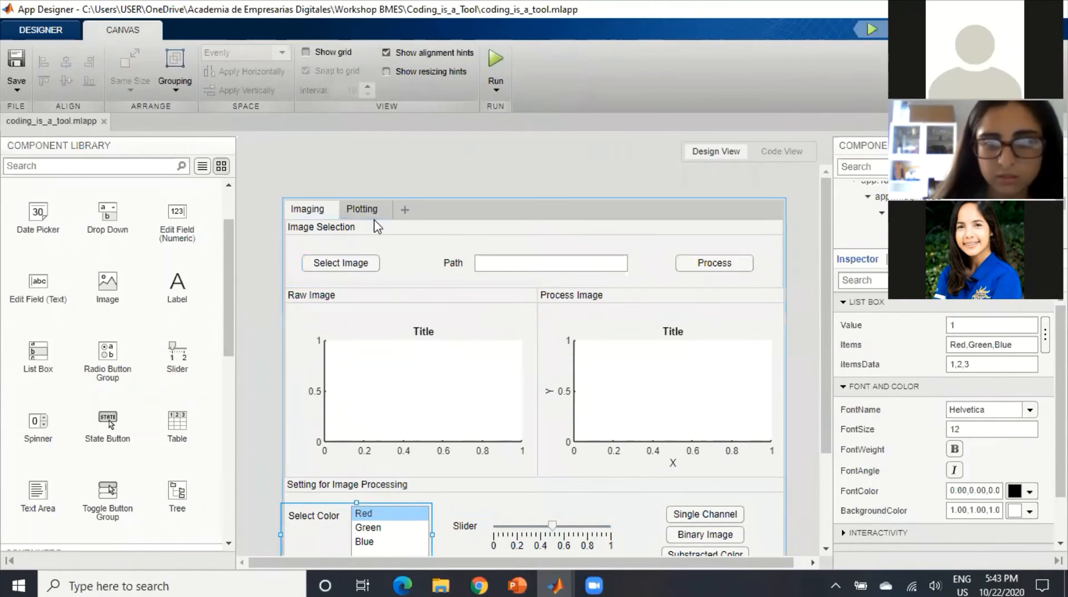
{"action": "mouse_move", "coordinate": [377, 209]}
{"action": "left_mouse_down"}
{"action": "mouse_move", "coordinate": [330, 262]}
{"action": "mouse_move", "coordinate": [271, 249]}
{"action": "mouse_move", "coordinate": [418, 291]}
{"action": "mouse_move", "coordinate": [501, 389]}
{"action": "mouse_move", "coordinate": [505, 410]}
{"action": "mouse_move", "coordinate": [484, 328]}
{"action": "mouse_move", "coordinate": [489, 229]}
{"action": "mouse_move", "coordinate": [462, 184]}
{"action": "mouse_move", "coordinate": [425, 211]}
{"action": "left_mouse_up"}
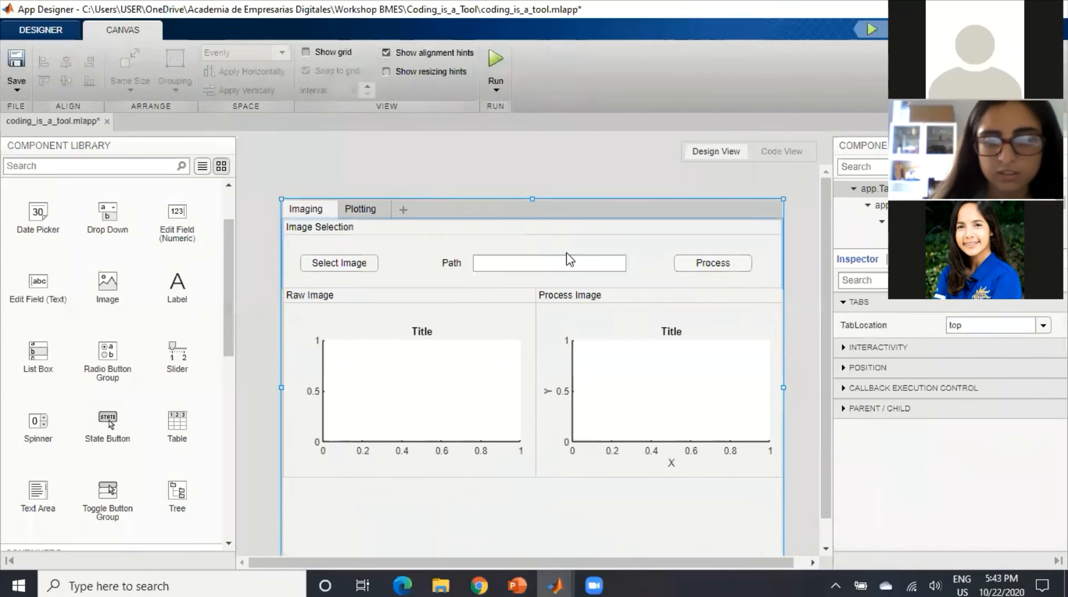
{"action": "scroll", "coordinate": [566, 252], "scroll_direction": "down", "scroll_amount": 1}
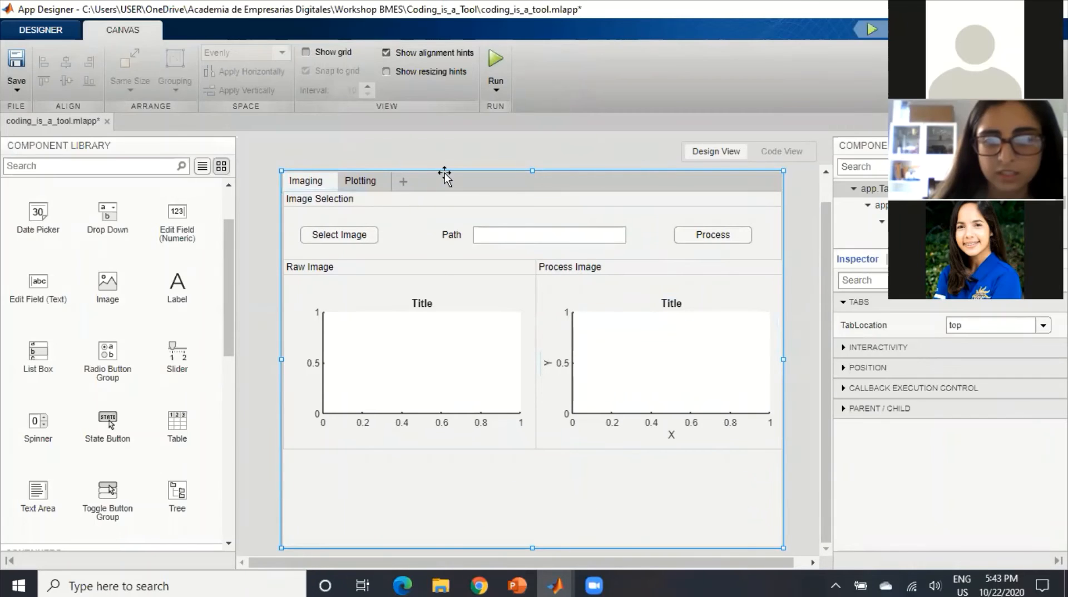
{"action": "left_click_drag", "start_coordinate": [443, 174], "coordinate": [513, 148]}
{"action": "left_click", "coordinate": [321, 461]}
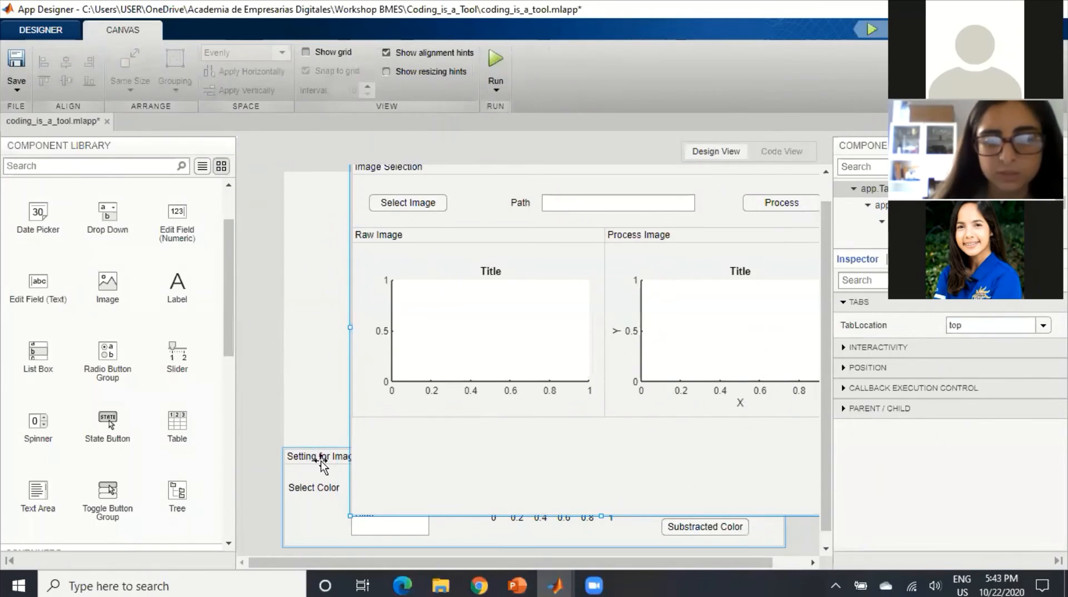
Try to place the Setting for Image Processing panel inside the Imaging tab, below the Raw Image panel
{"action": "left_click_drag", "start_coordinate": [320, 452], "coordinate": [391, 434]}
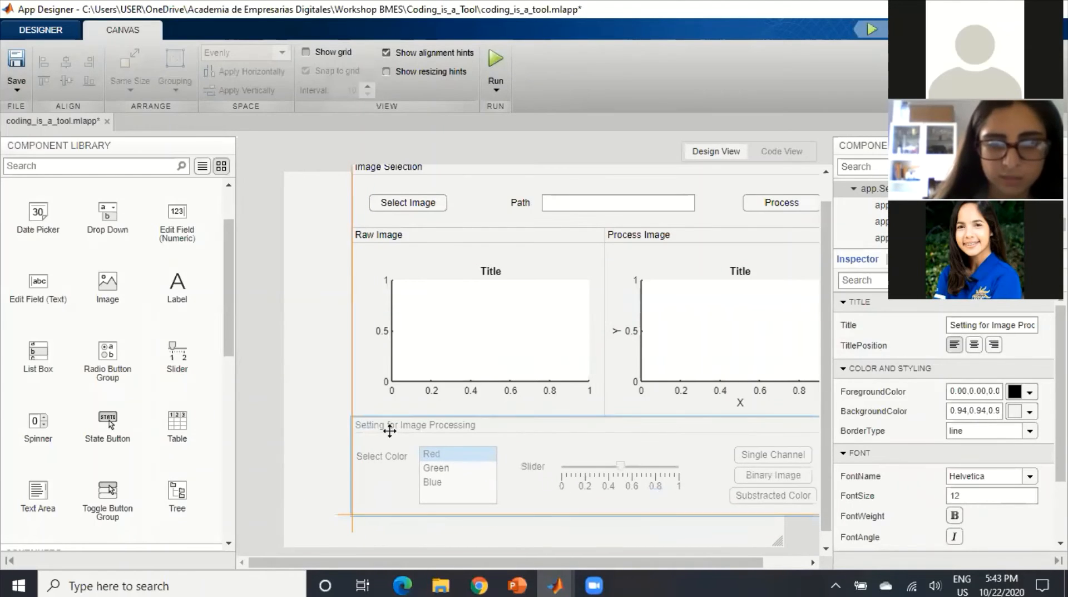
{"action": "left_click_drag", "start_coordinate": [477, 168], "coordinate": [402, 208]}
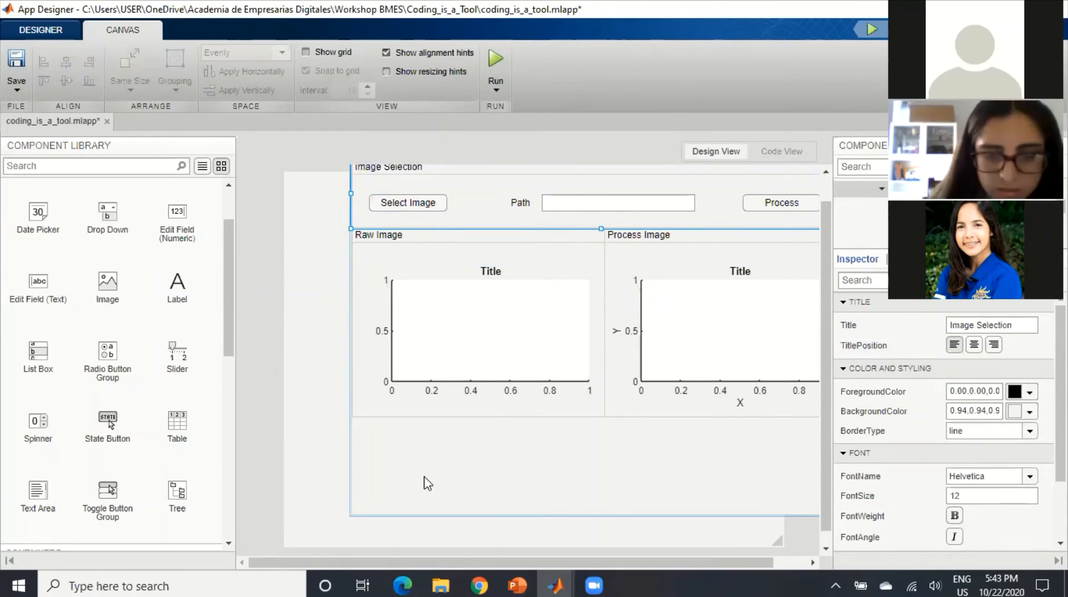
{"action": "left_click", "coordinate": [419, 437]}
{"action": "scroll", "coordinate": [398, 440], "scroll_direction": "up", "scroll_amount": 2}
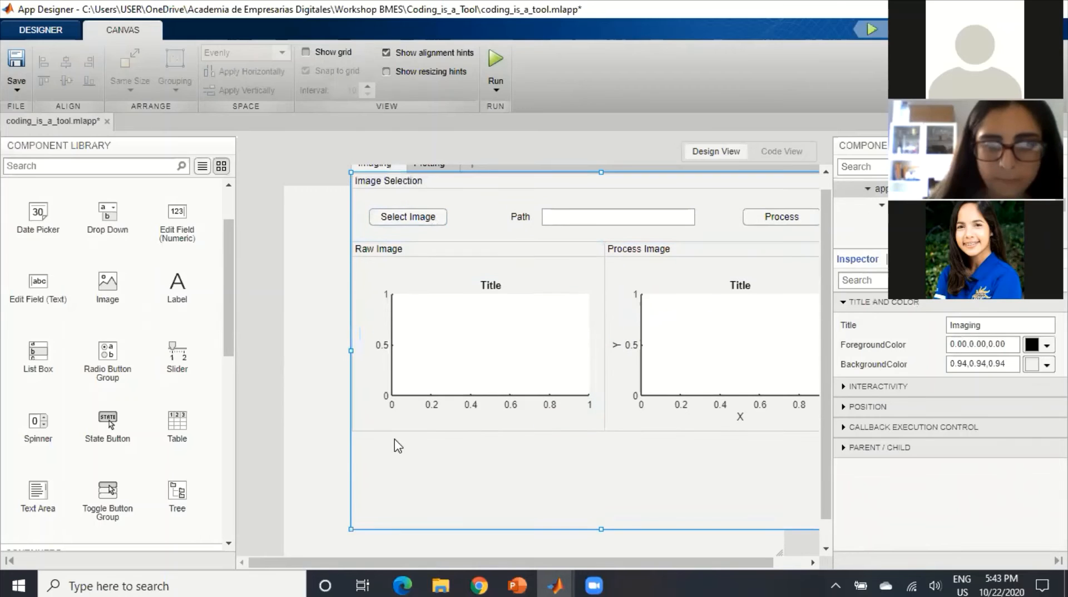
Shift the tab group off the Setting for Image Processing panel and place that panel inside the Imaging tab
{"action": "left_click_drag", "start_coordinate": [482, 196], "coordinate": [309, 180]}
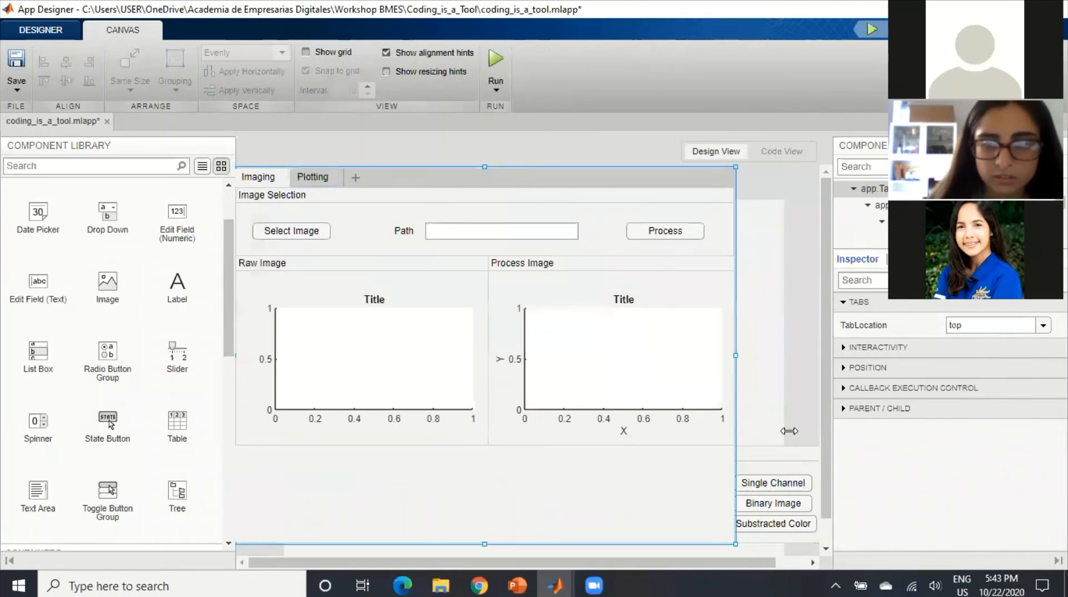
{"action": "left_click", "coordinate": [784, 462]}
{"action": "left_click_drag", "start_coordinate": [785, 462], "coordinate": [665, 435]}
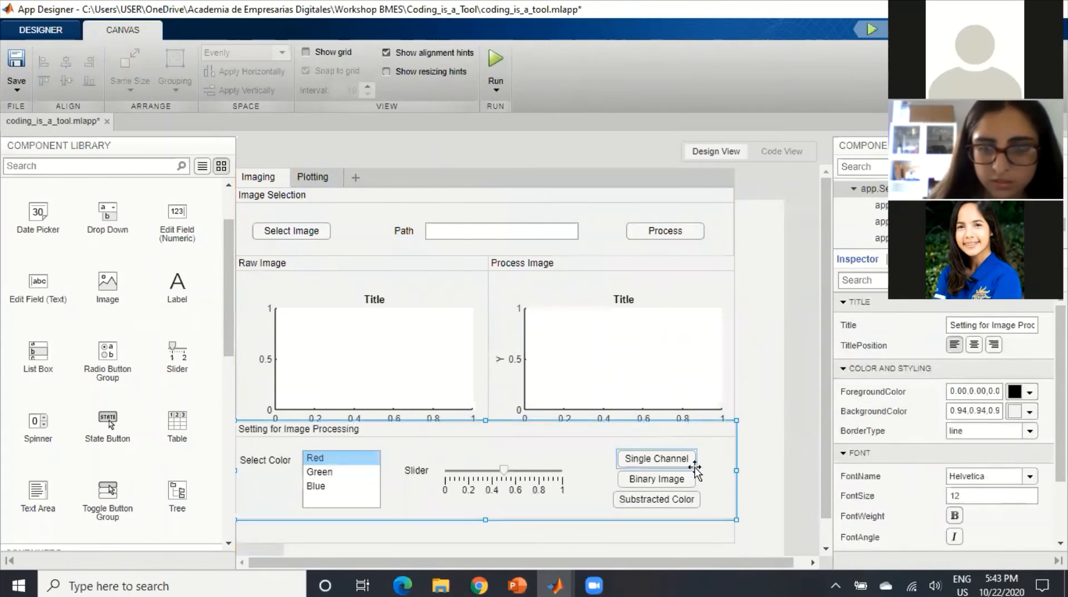
Shrink and fit the Setting for Image Processing panel below the image panels, and move the tab group back onto the app canvas
{"action": "left_click_drag", "start_coordinate": [737, 520], "coordinate": [713, 526]}
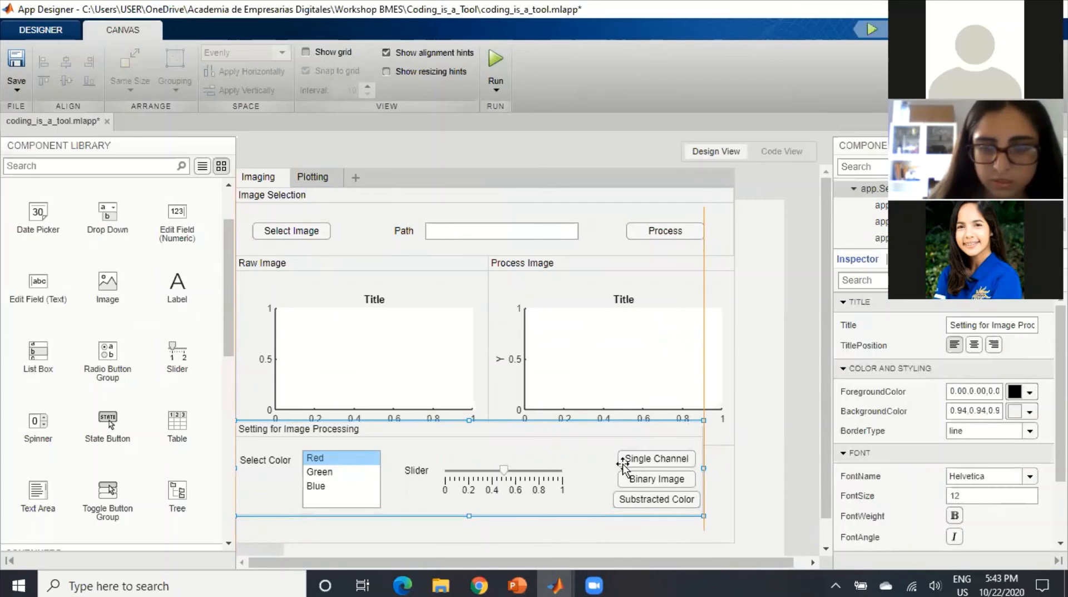
{"action": "left_click_drag", "start_coordinate": [573, 448], "coordinate": [616, 483]}
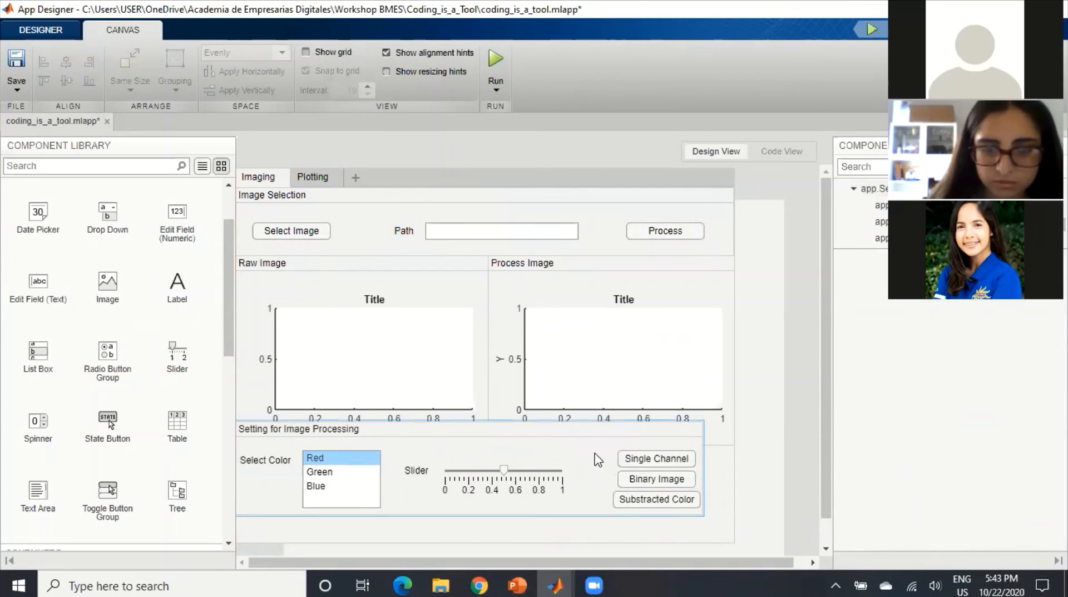
{"action": "left_click_drag", "start_coordinate": [585, 432], "coordinate": [588, 455]}
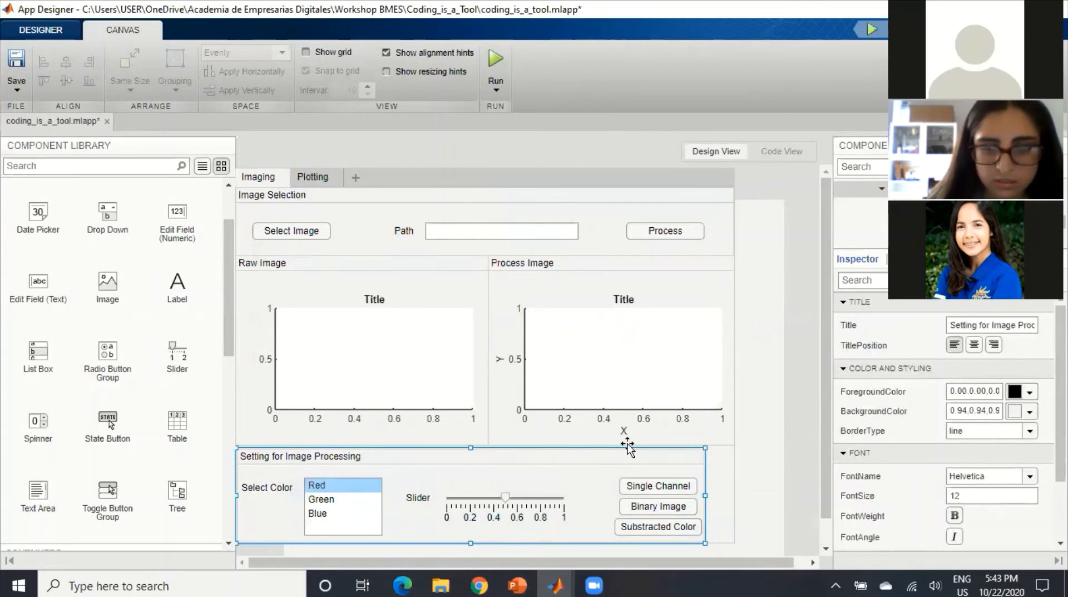
{"action": "left_click_drag", "start_coordinate": [599, 196], "coordinate": [649, 96]}
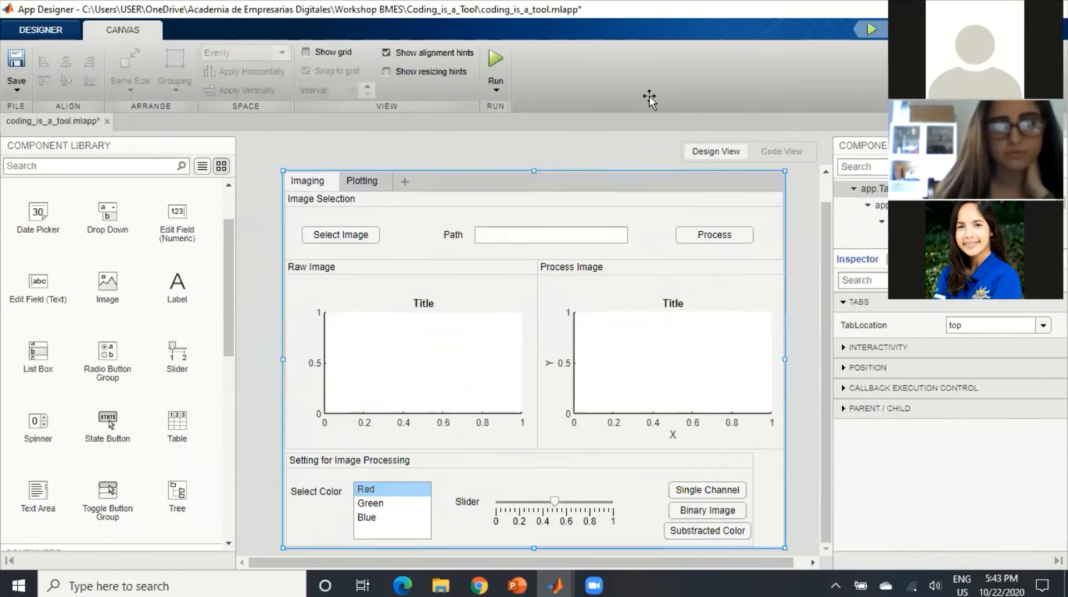
Run the app and test Single Channel with Red selected on a loaded and processed histology image
{"action": "key", "text": "F5"}
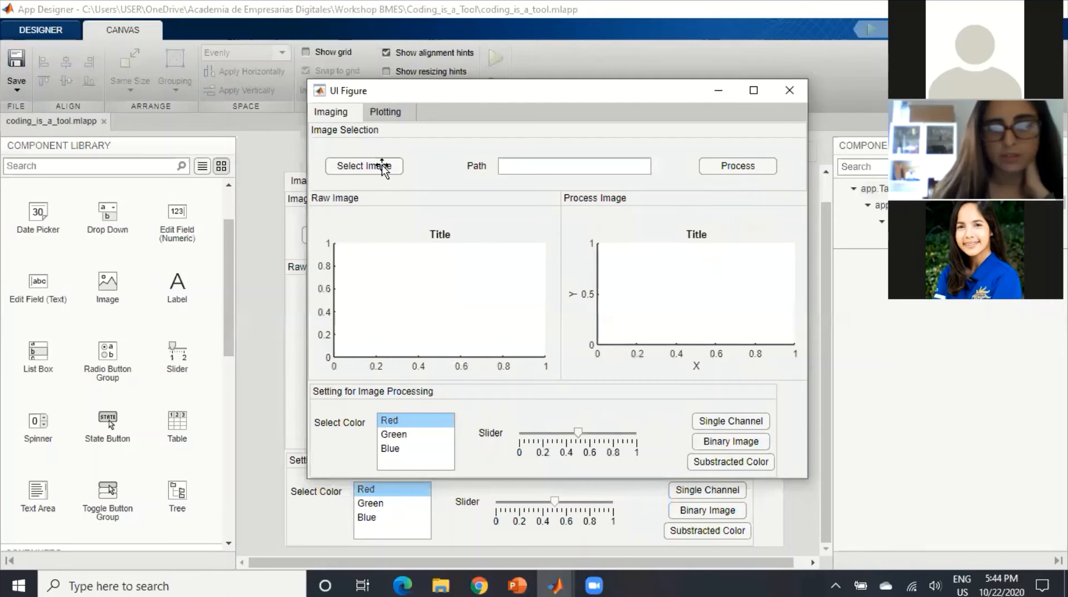
{"action": "left_click", "coordinate": [383, 166]}
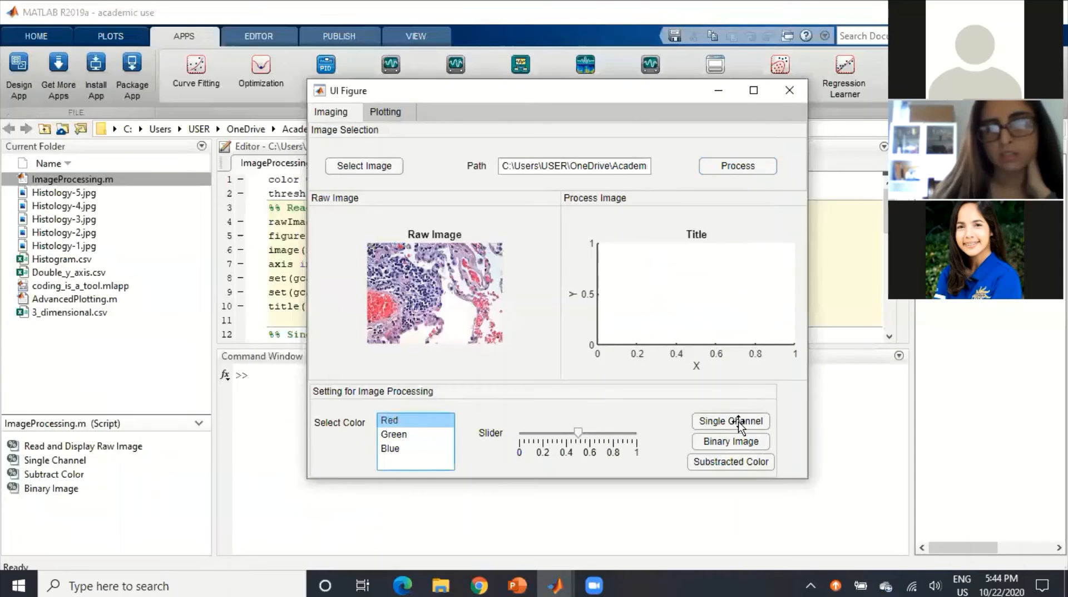
{"action": "left_click", "coordinate": [739, 422]}
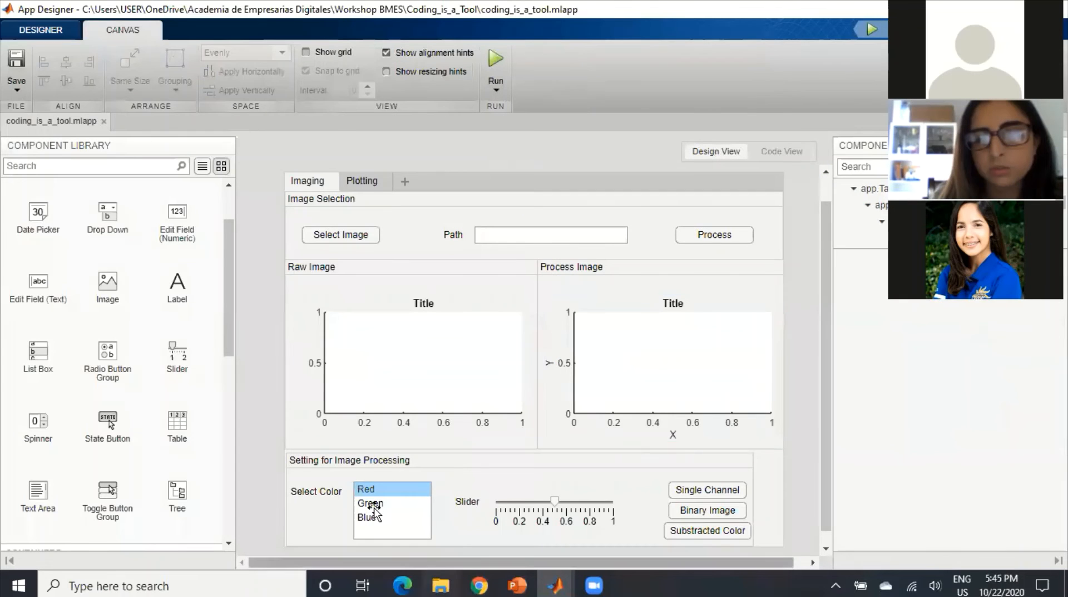
Check the ItemsData of the Select Color list box and review the SingleChannelButtonPushed callback code
{"action": "left_click", "coordinate": [369, 502]}
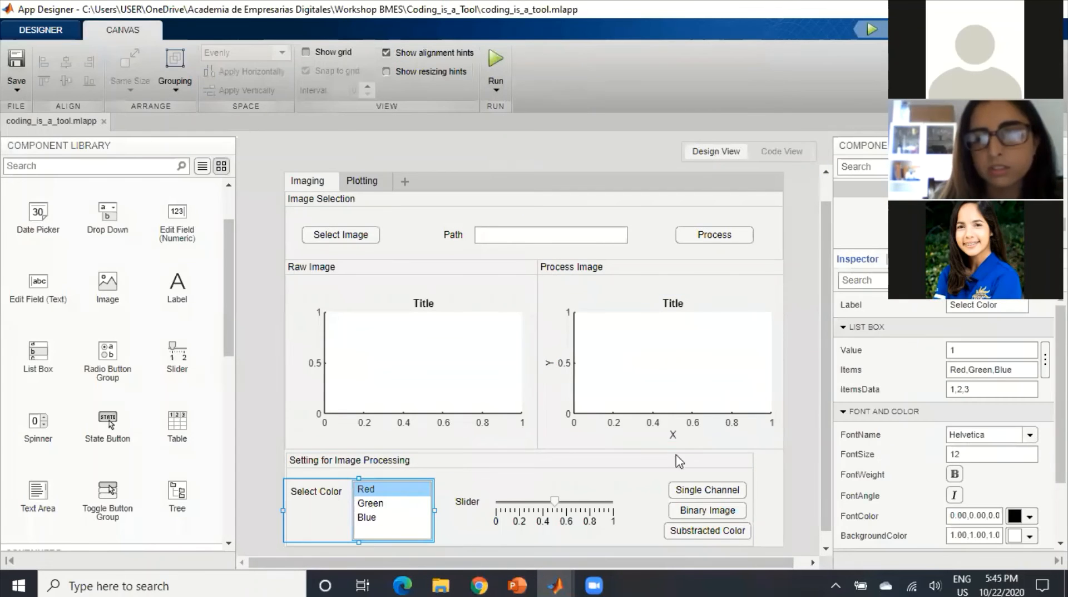
{"action": "left_click", "coordinate": [956, 393]}
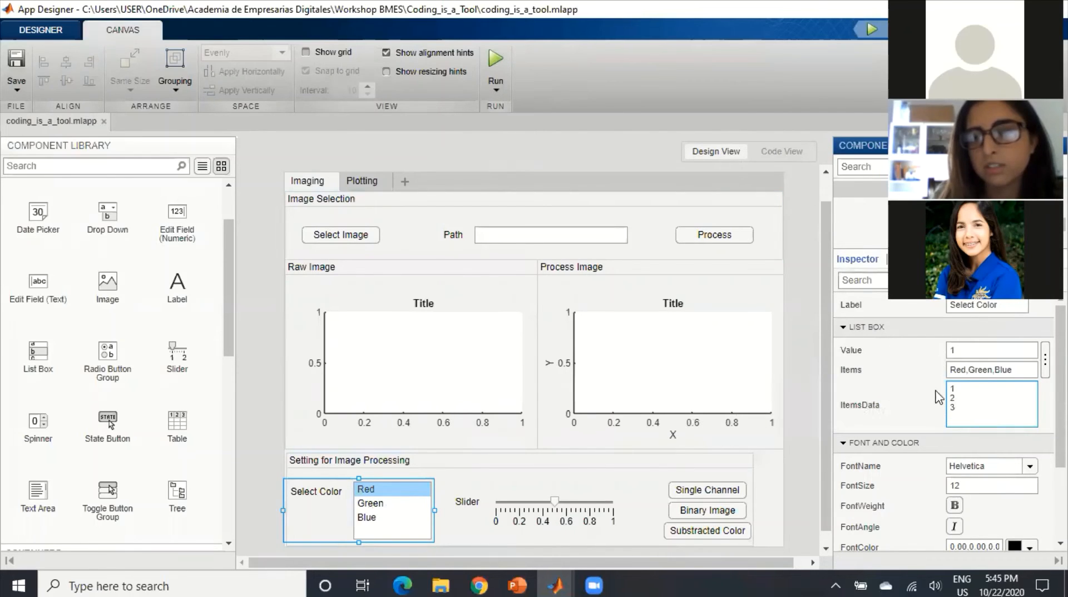
{"action": "left_click", "coordinate": [788, 156]}
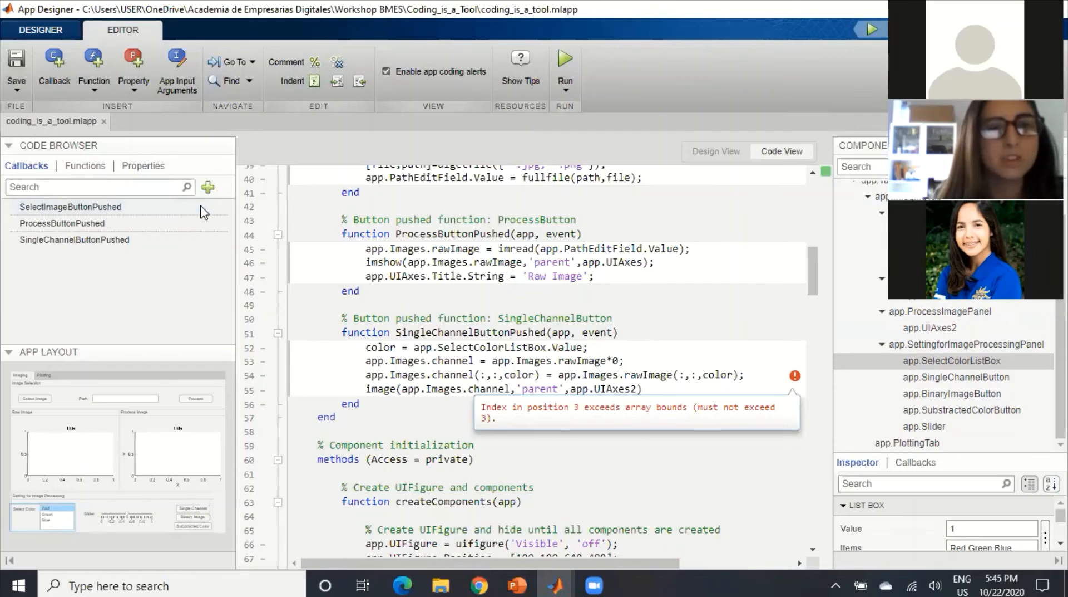
{"action": "left_click", "coordinate": [84, 167]}
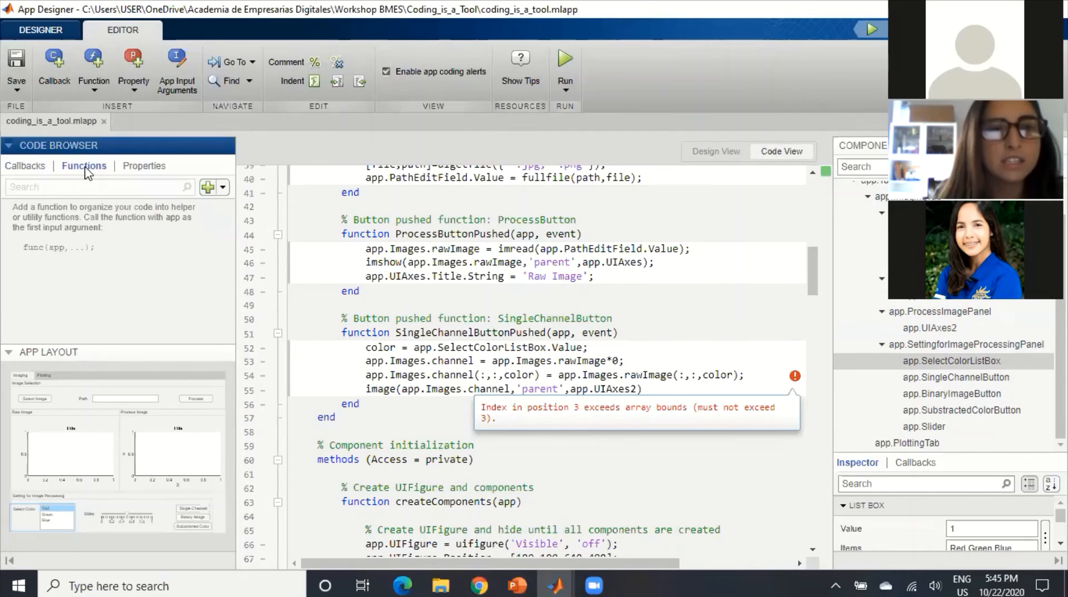
{"action": "left_click", "coordinate": [35, 169]}
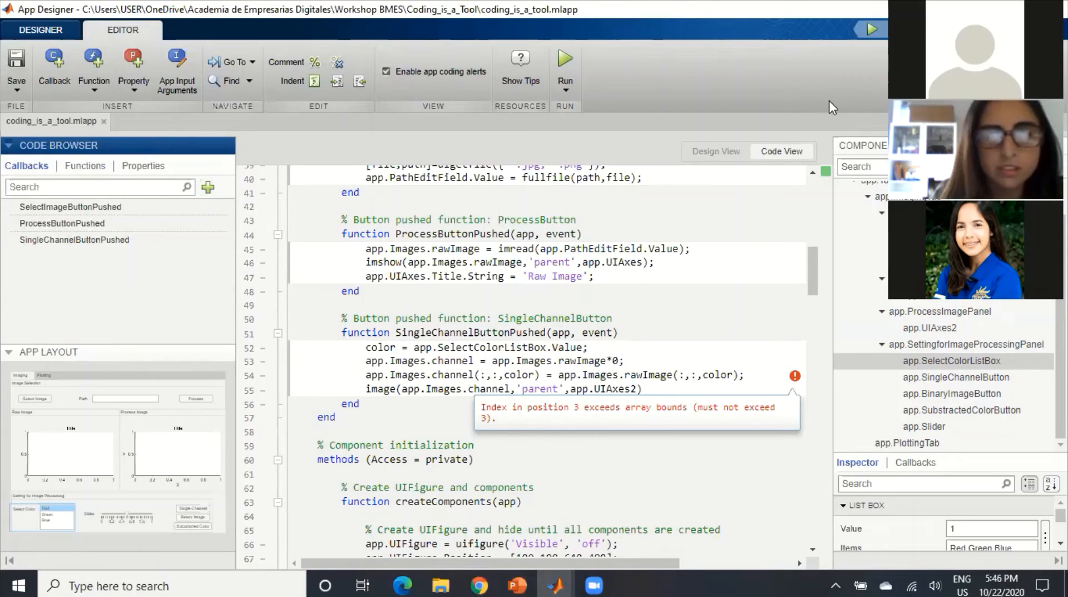
{"action": "left_click", "coordinate": [94, 72]}
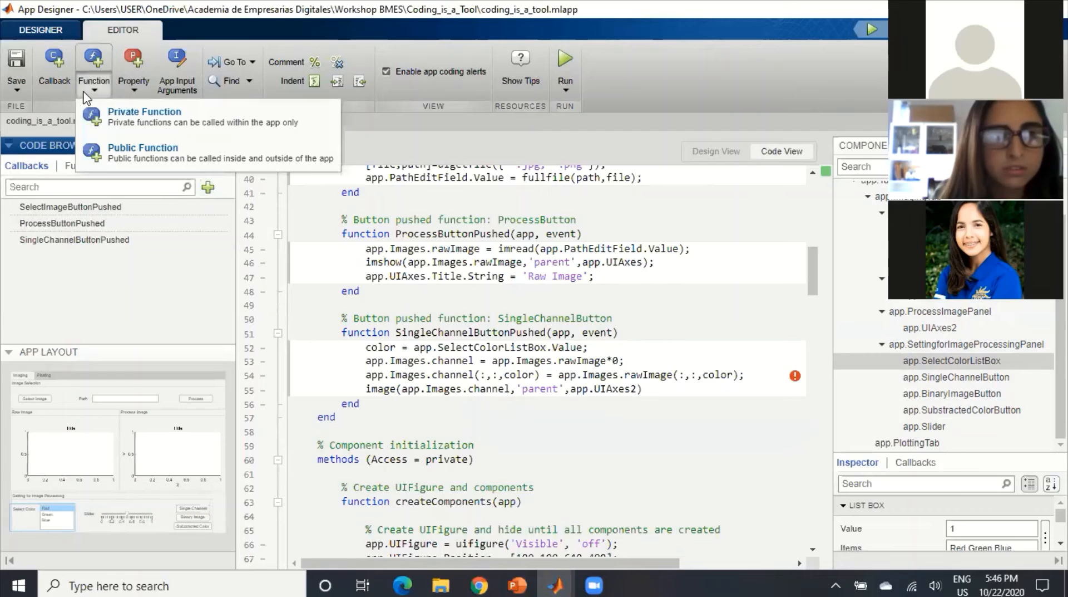
{"action": "left_click", "coordinate": [188, 76]}
{"action": "left_click", "coordinate": [188, 74]}
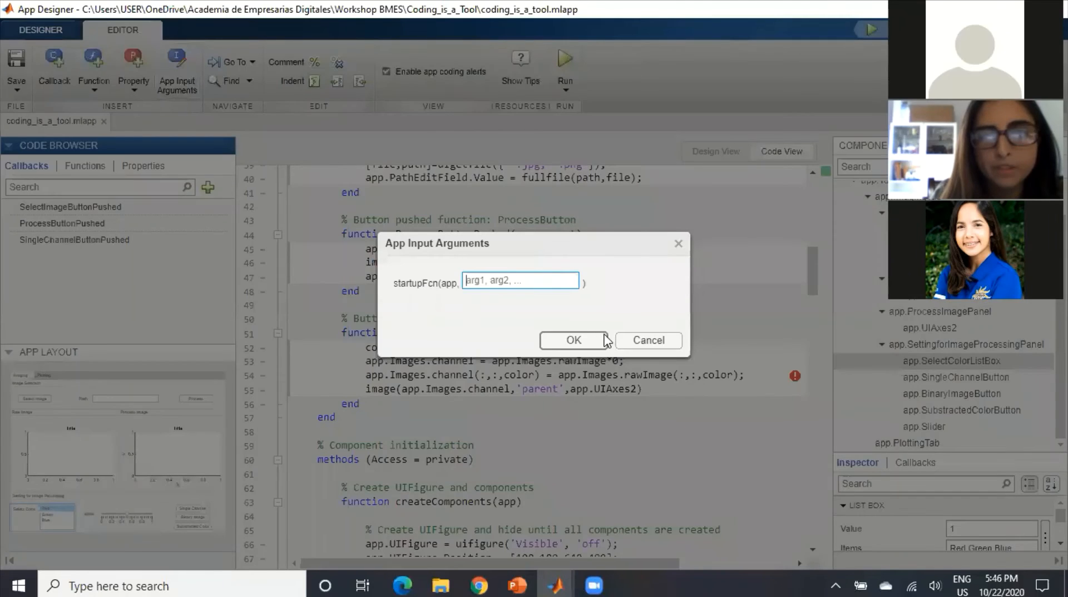
{"action": "left_click", "coordinate": [576, 339]}
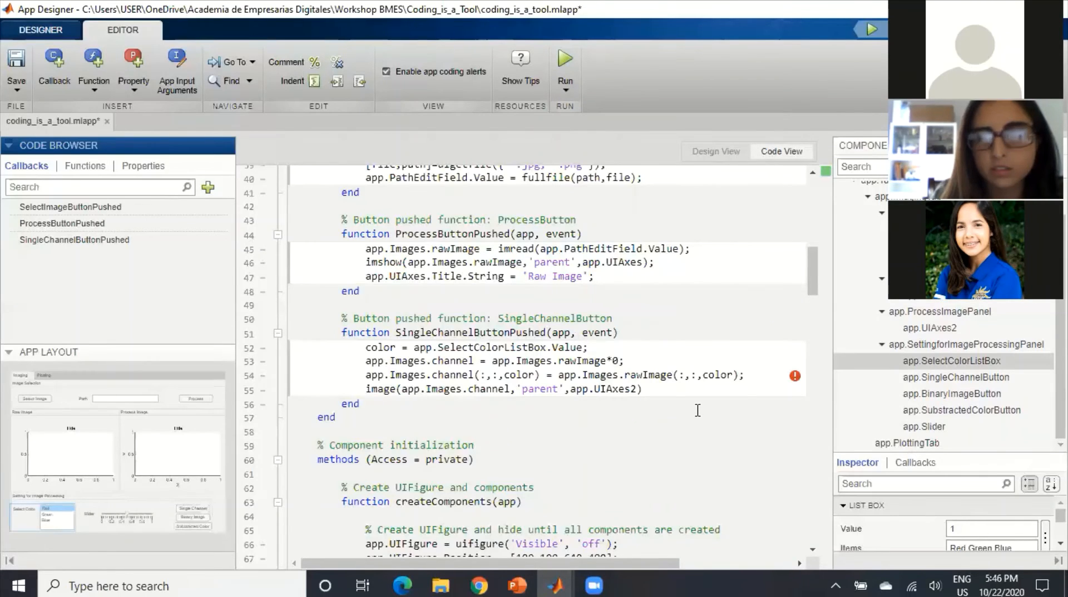
Add a StartupFcn callback named startupFcn for the UIFigure component
{"action": "scroll", "coordinate": [698, 411], "scroll_direction": "up", "scroll_amount": 7}
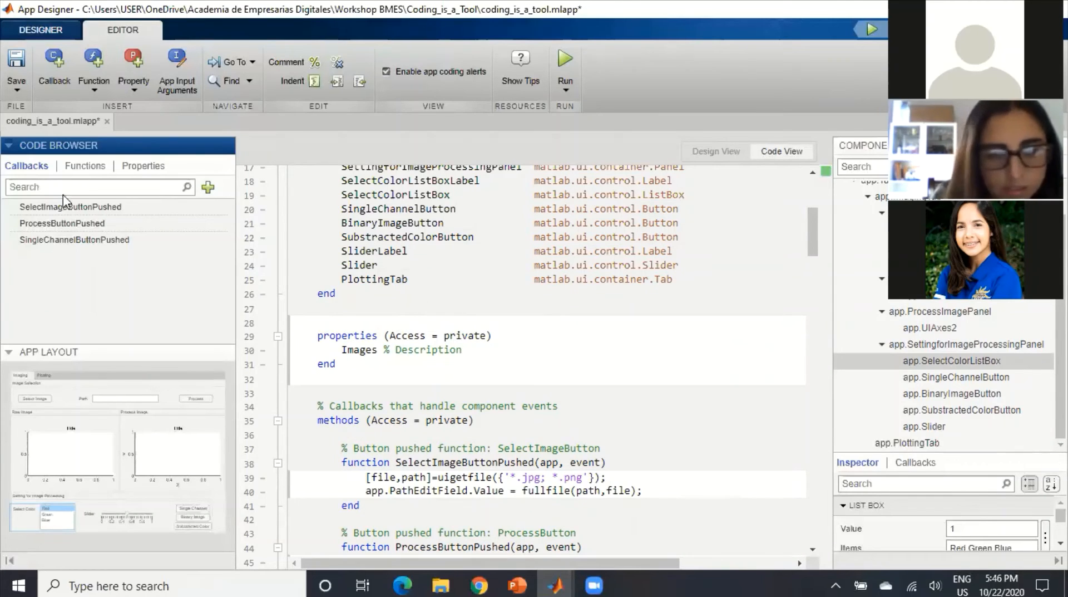
{"action": "left_click", "coordinate": [206, 190]}
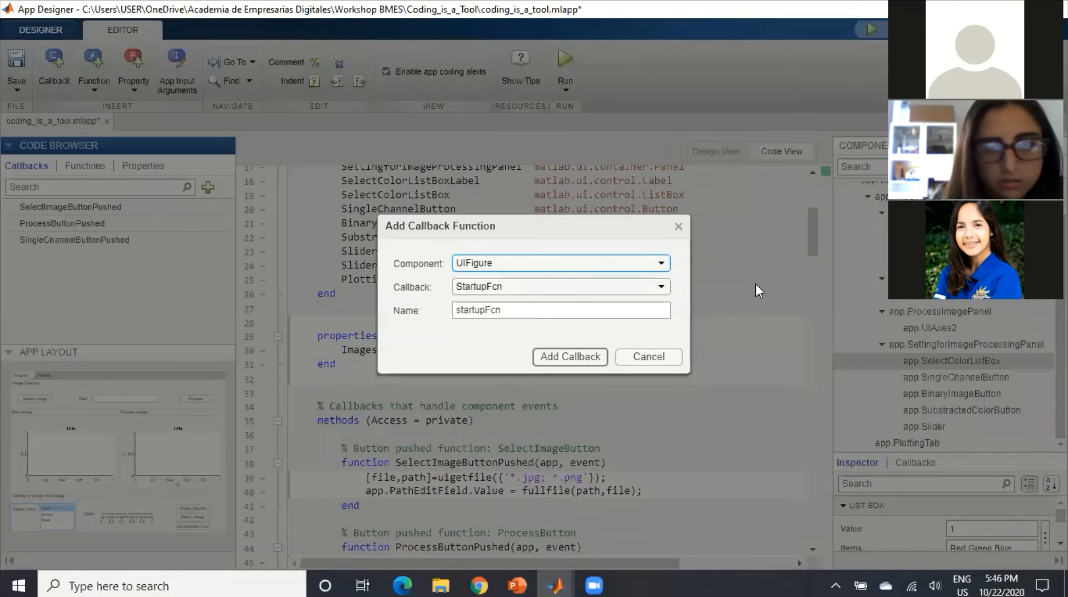
{"action": "left_click", "coordinate": [663, 285]}
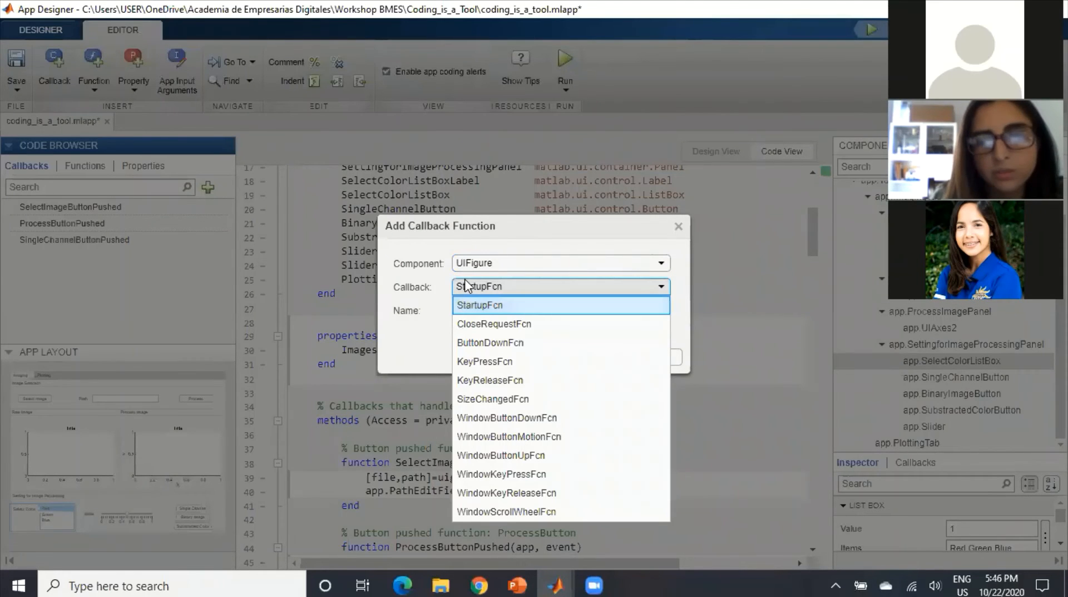
{"action": "left_click", "coordinate": [510, 306]}
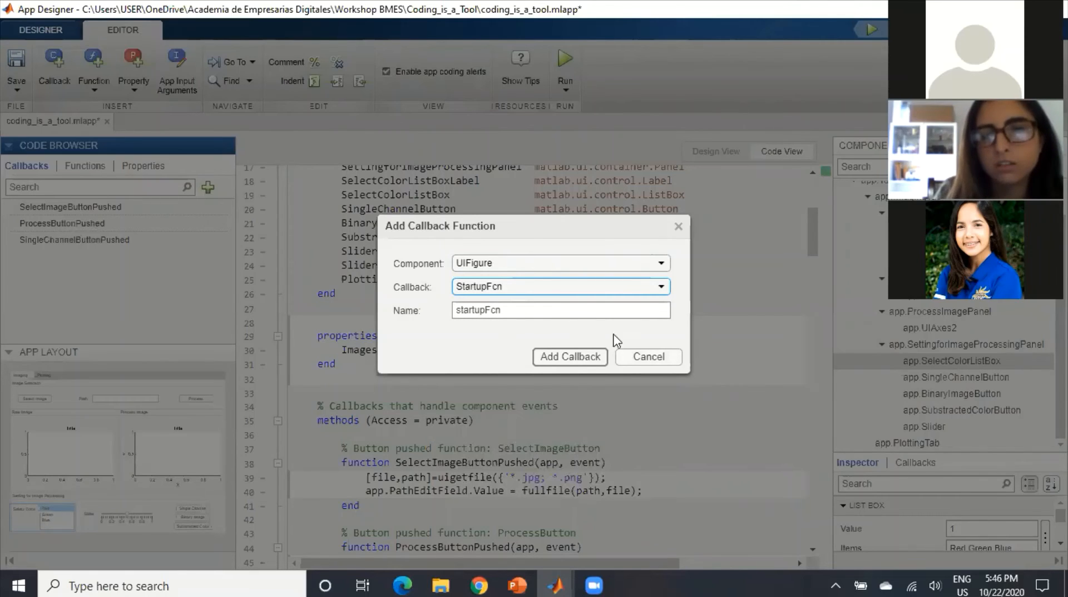
{"action": "left_click", "coordinate": [589, 359]}
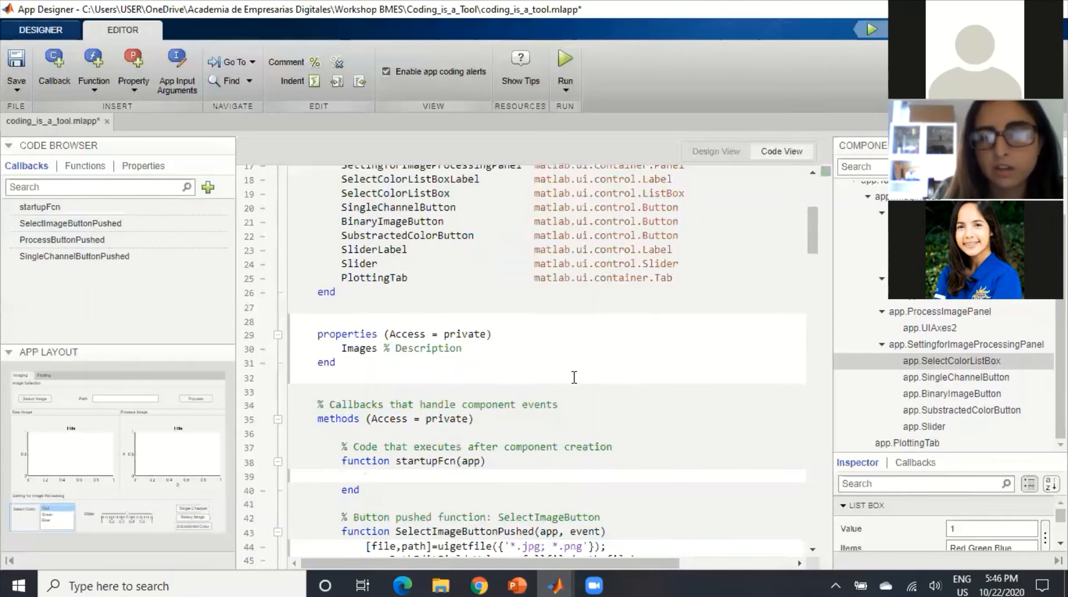
{"action": "scroll", "coordinate": [575, 378], "scroll_direction": "down", "scroll_amount": 4}
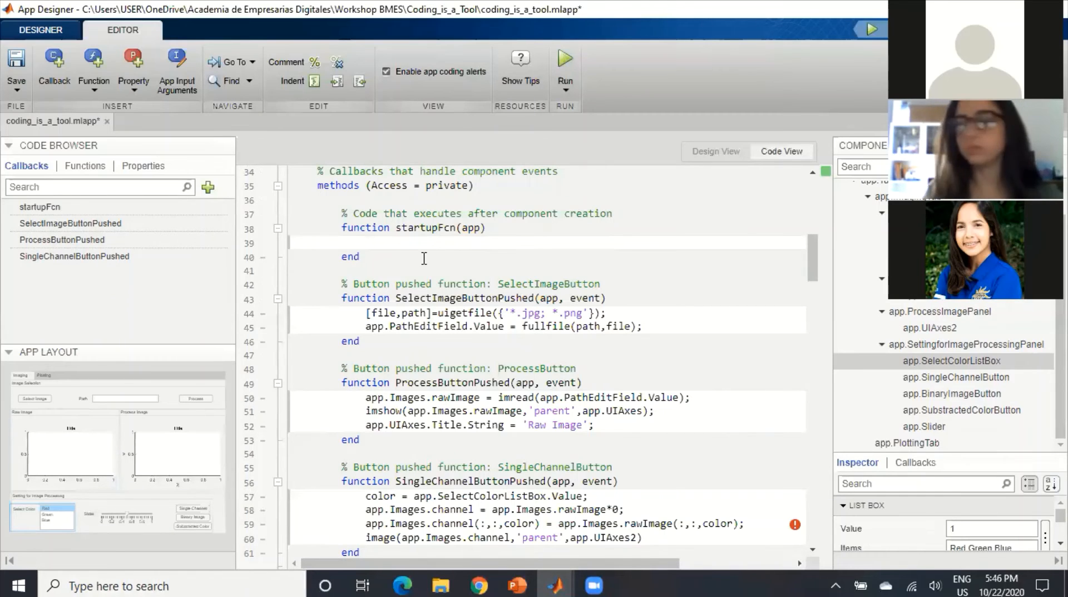
{"action": "type", "text": "app."}
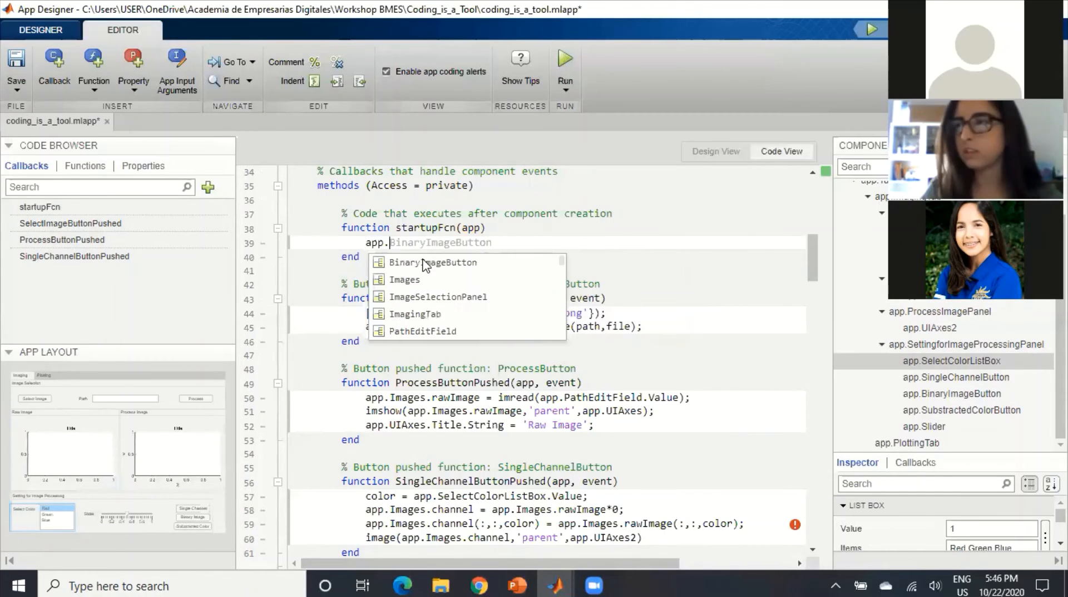
{"action": "type", "text": "SE"}
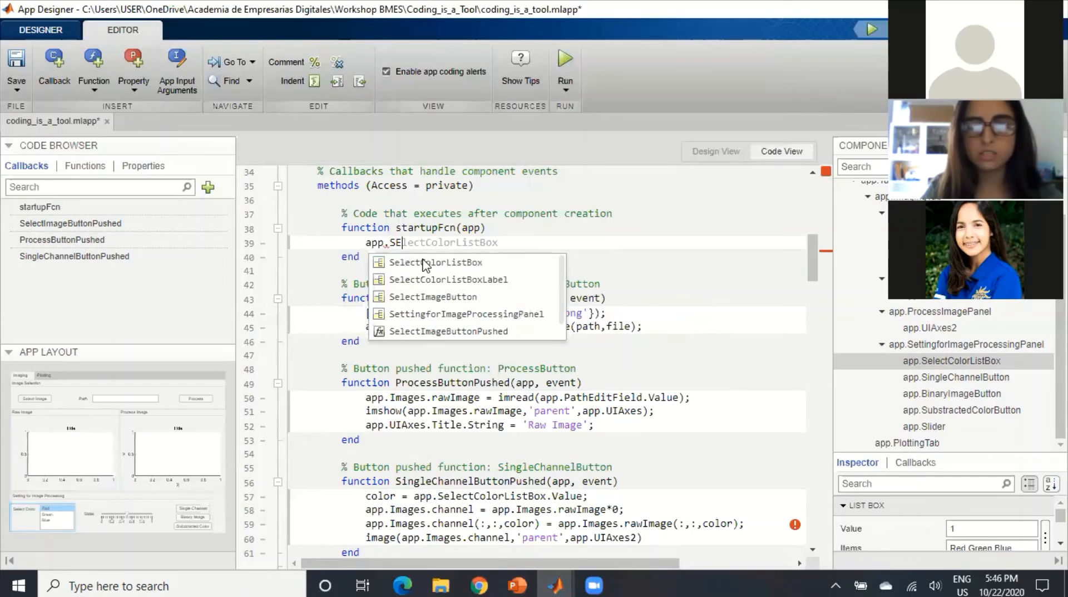
{"action": "key", "text": "BackSpace"}
{"action": "key", "text": "BackSpace"}
{"action": "key", "text": "BackSpace"}
{"action": "key", "text": "BackSpace"}
{"action": "key", "text": "BackSpace"}
{"action": "key", "text": "BackSpace"}
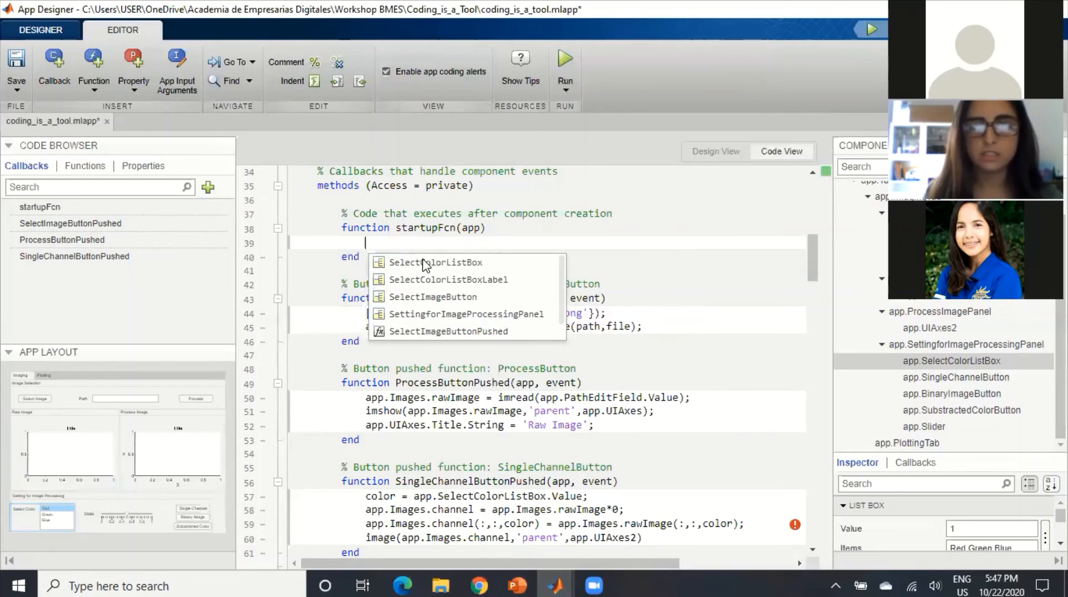
Reference app.SelectColorListBox.ItemsData on the empty line inside the startupFcn function
{"action": "type", "text": "app"}
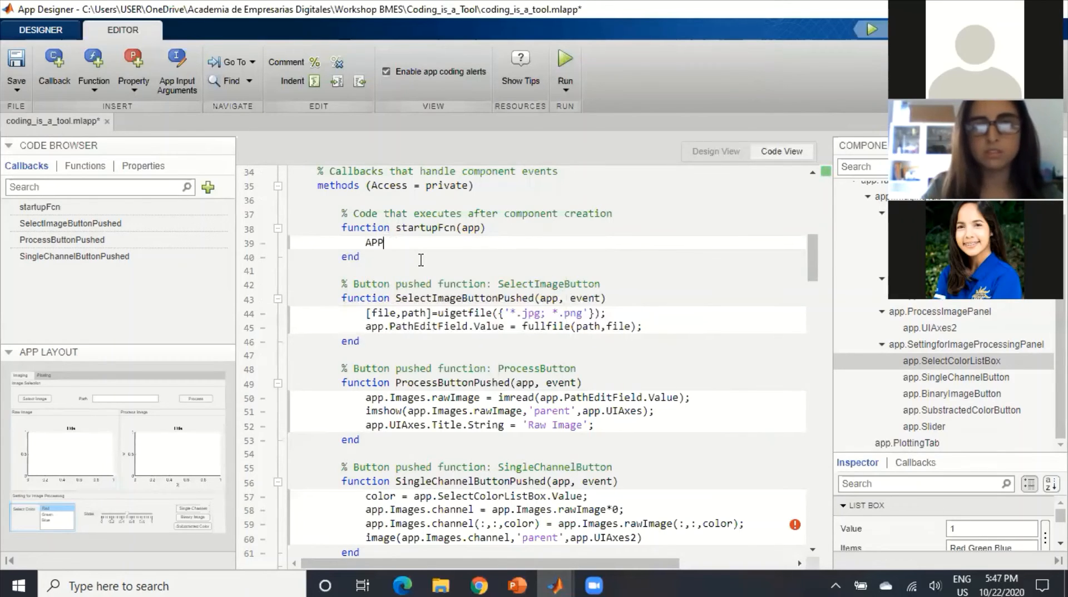
{"action": "key", "text": "BackSpace"}
{"action": "key", "text": "BackSpace"}
{"action": "type", "text": "pp"}
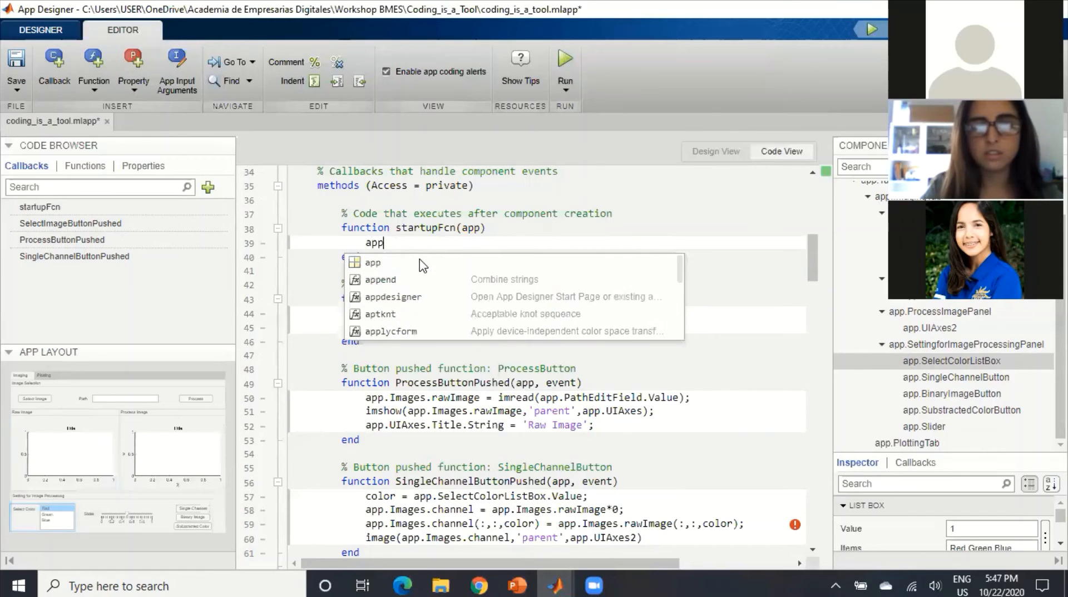
{"action": "type", "text": ".se"}
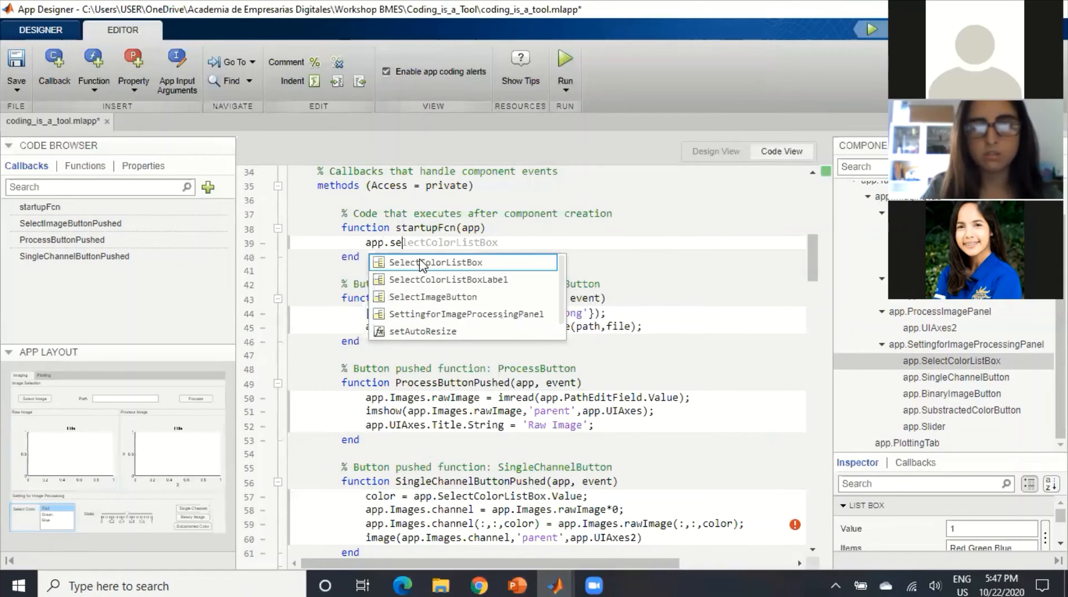
{"action": "key", "text": "Tab"}
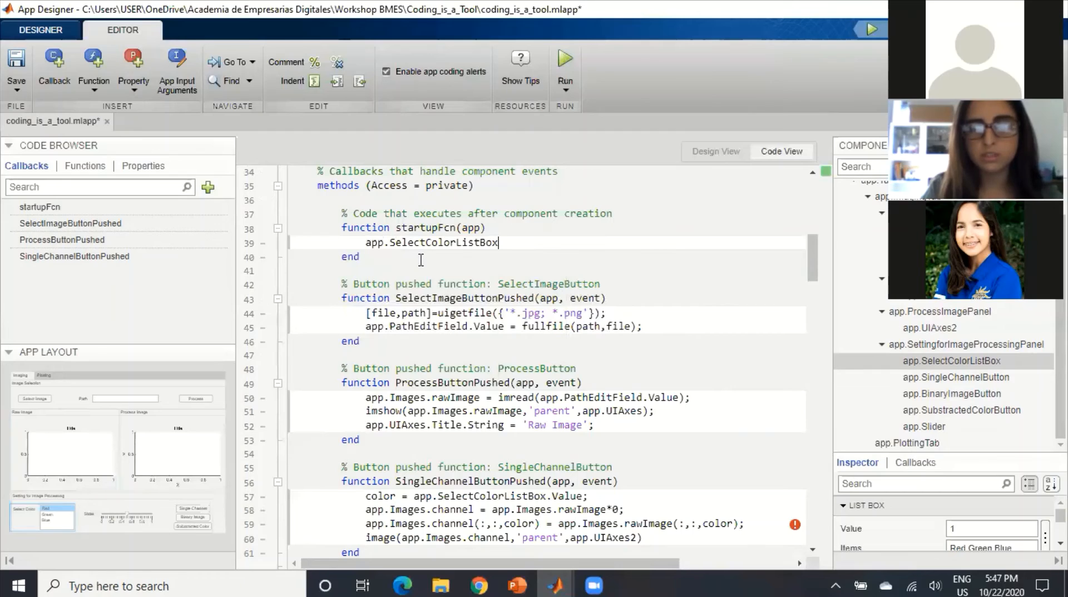
{"action": "type", "text": "."}
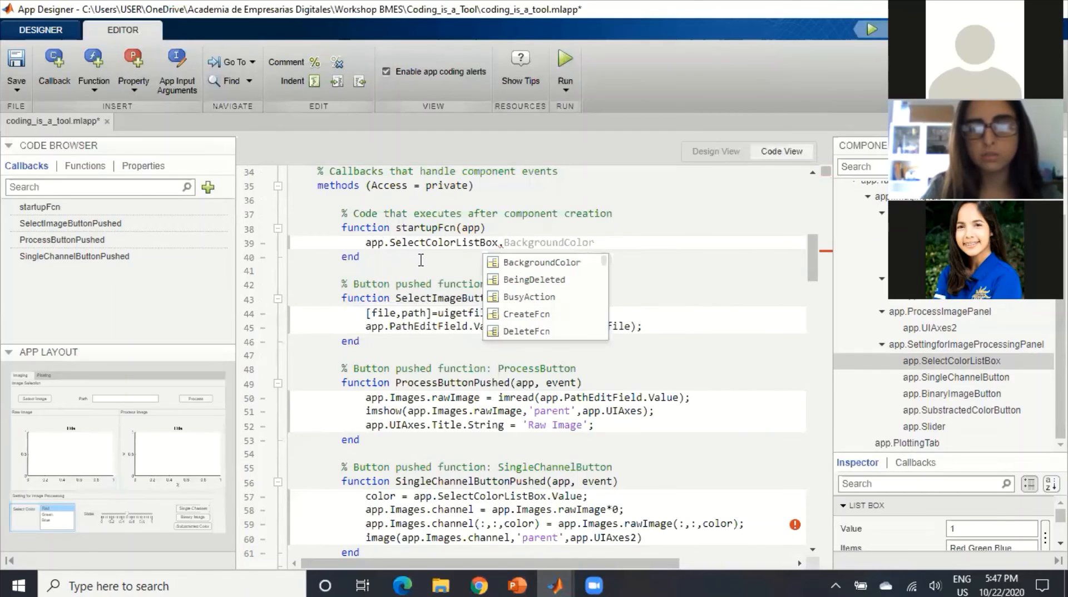
{"action": "type", "text": "i"}
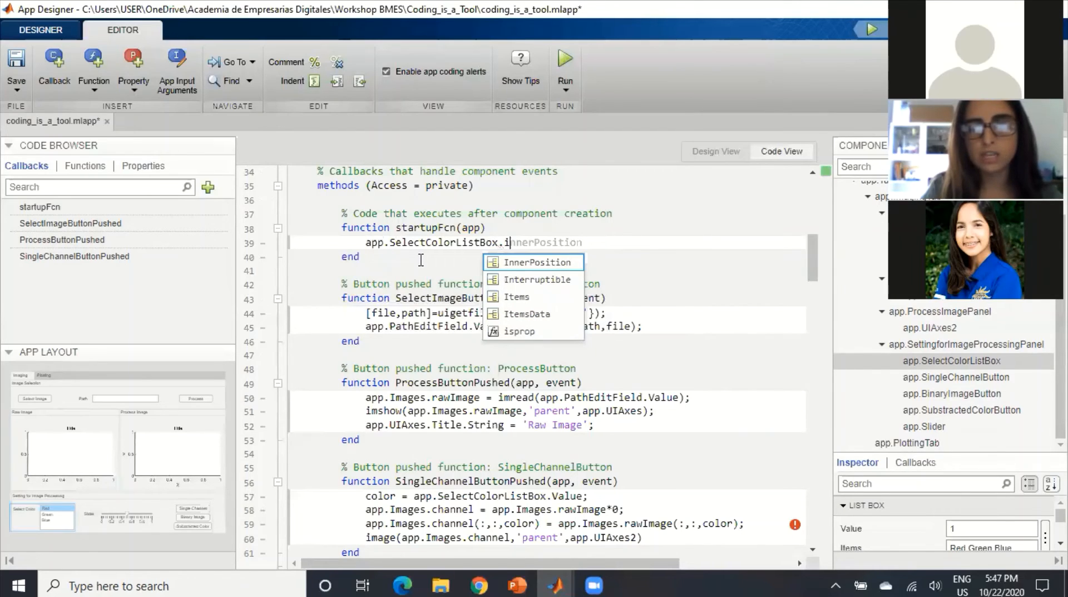
{"action": "key", "text": "Down"}
{"action": "key", "text": "Down"}
{"action": "key", "text": "Down"}
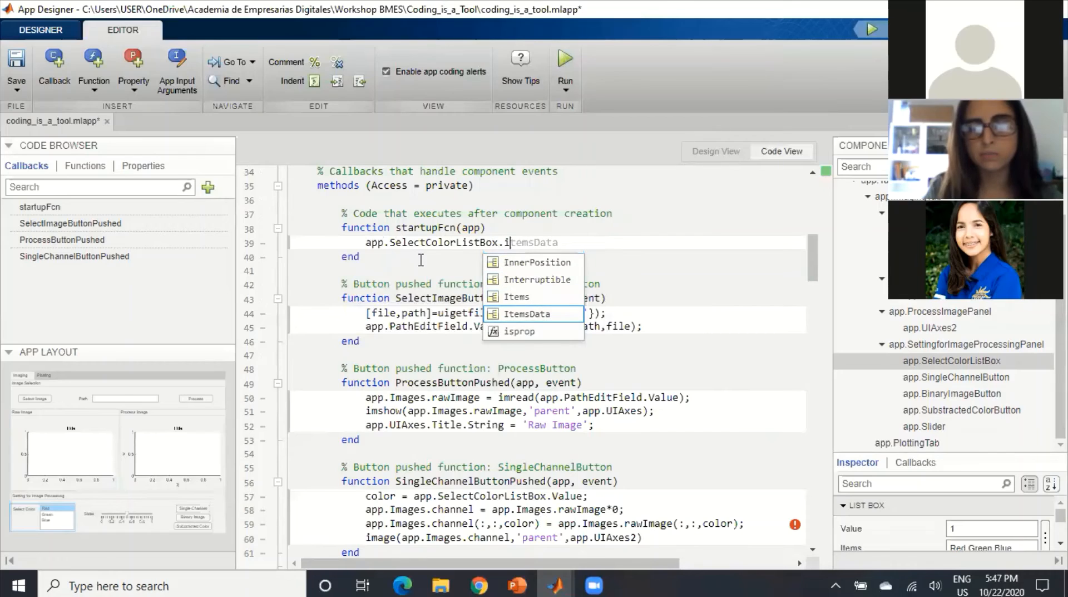
{"action": "key", "text": "Tab"}
Assign [1;2;3]; to the list box's ItemsData in startupFcn
{"action": "type", "text": "="}
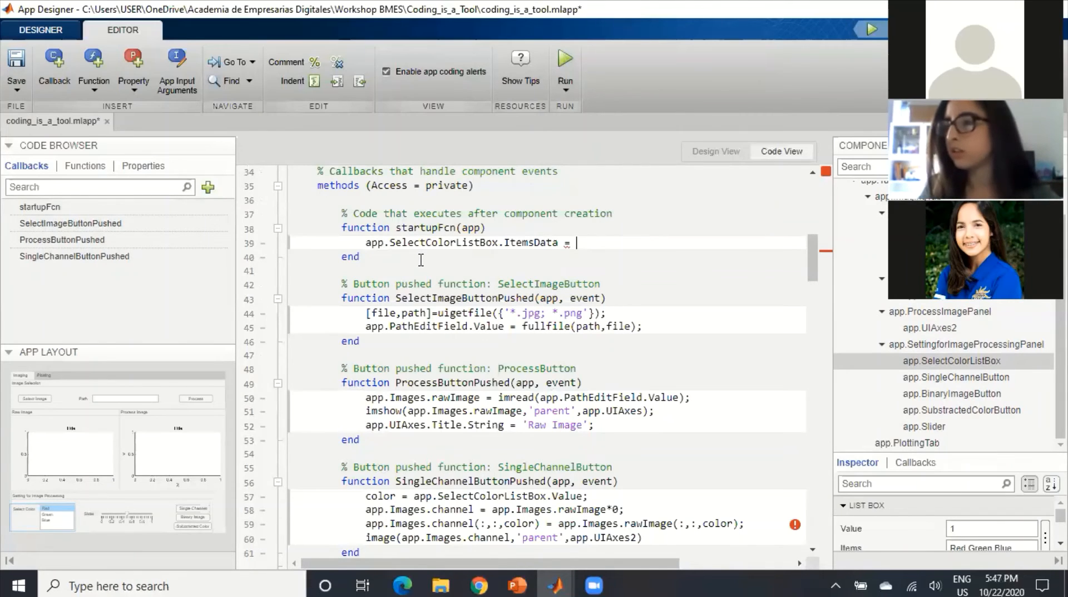
{"action": "type", "text": " []"}
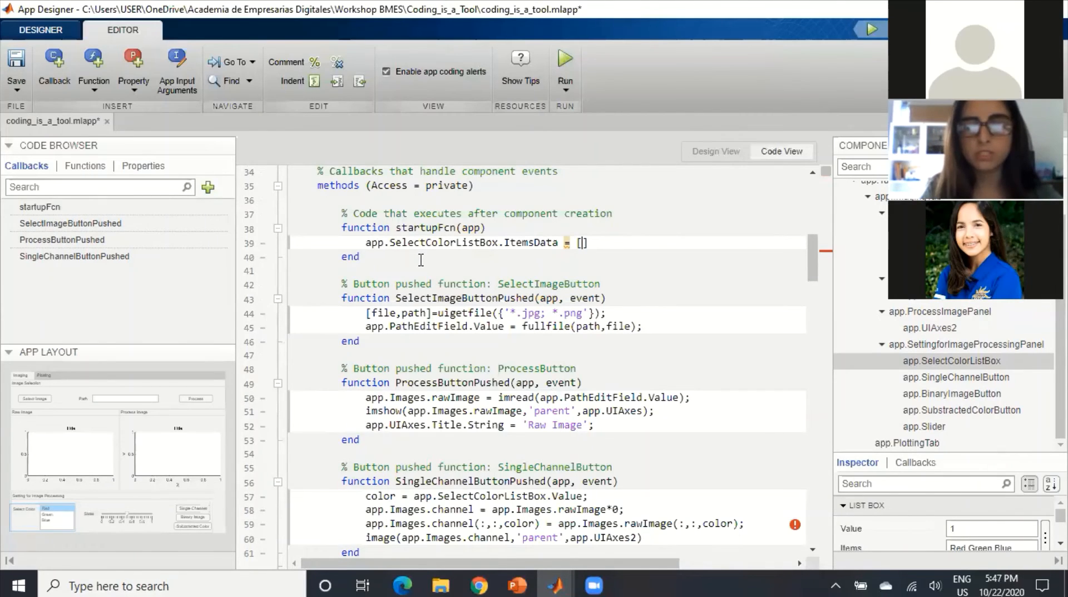
{"action": "type", "text": "1,"}
{"action": "key", "text": "BackSpace"}
{"action": "type", "text": ";"}
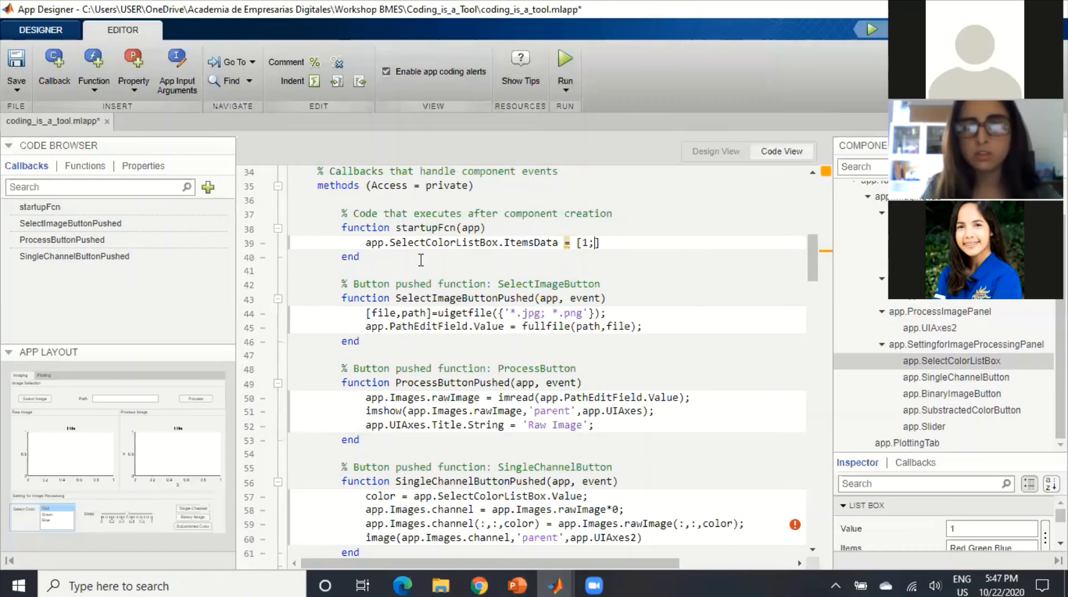
{"action": "type", "text": "2,"}
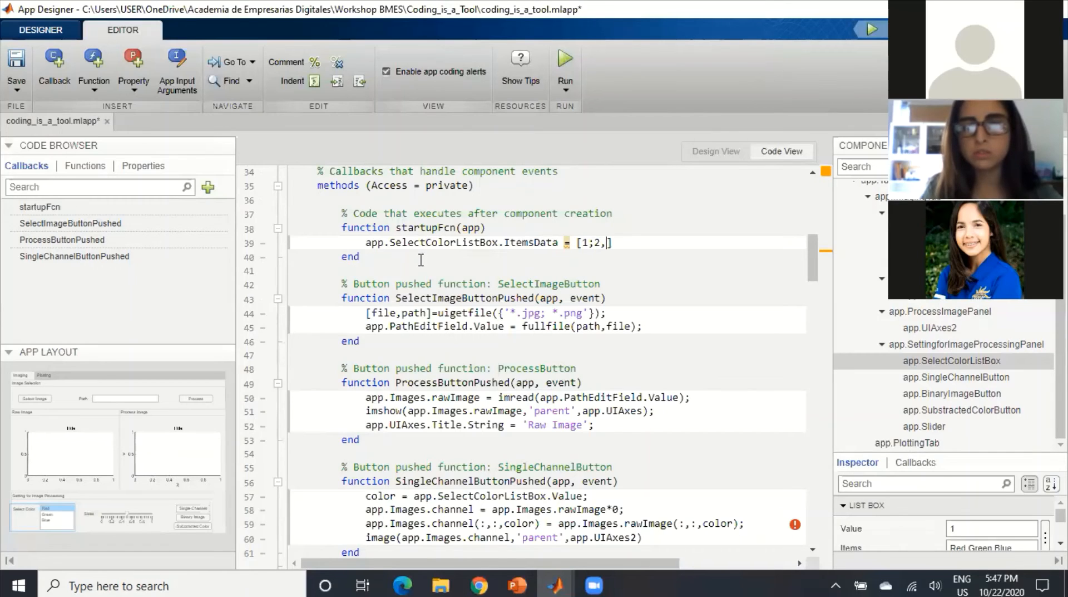
{"action": "key", "text": "BackSpace"}
{"action": "type", "text": ";"}
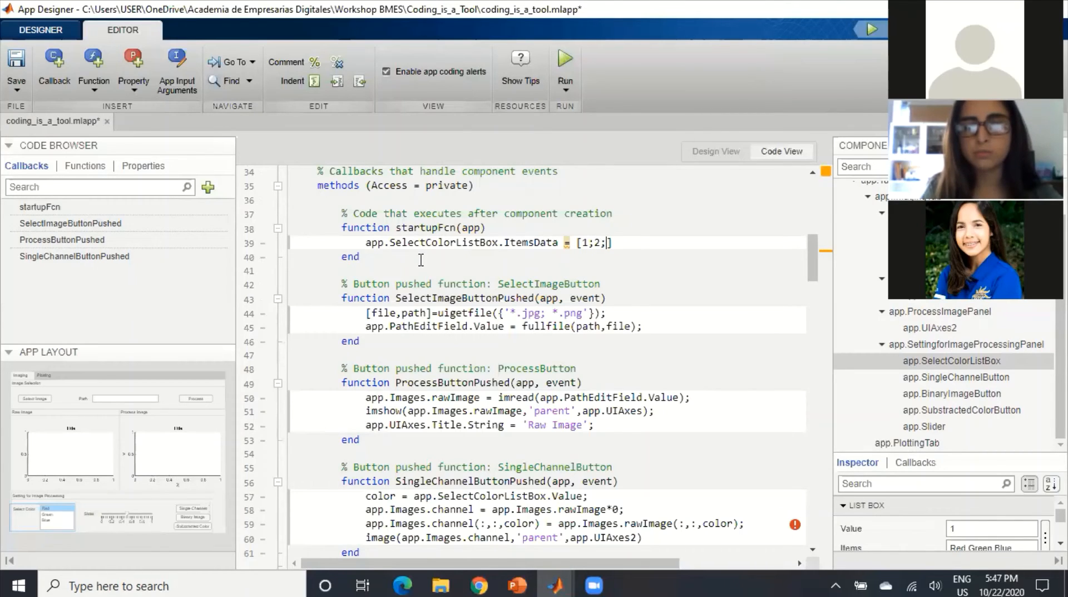
{"action": "type", "text": "3"}
{"action": "key", "text": "Right"}
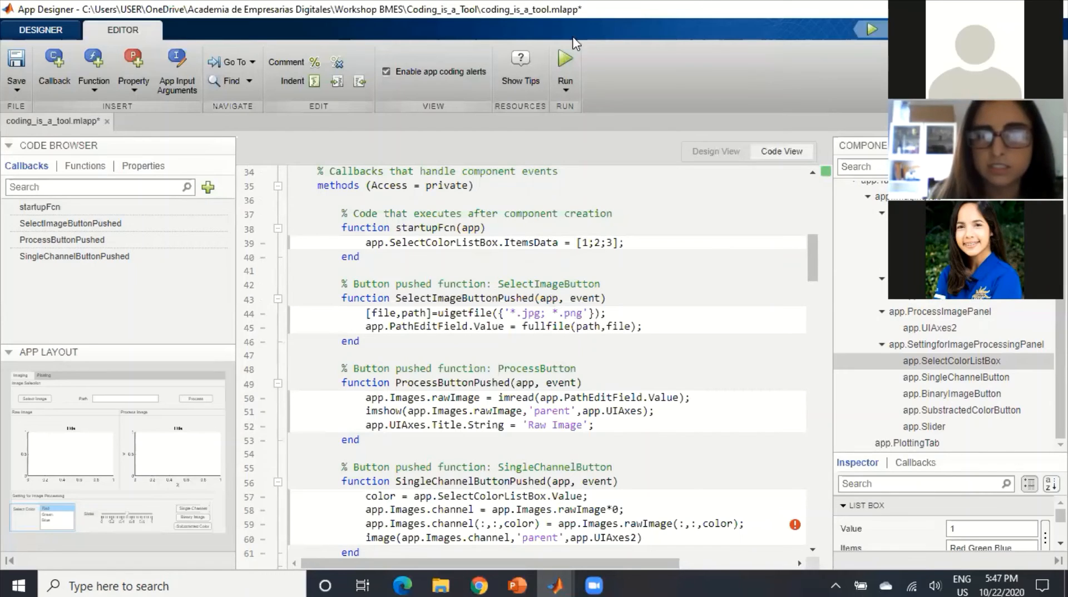
Run the app and load Histology-3.jpg as the selected image
{"action": "left_click", "coordinate": [566, 55]}
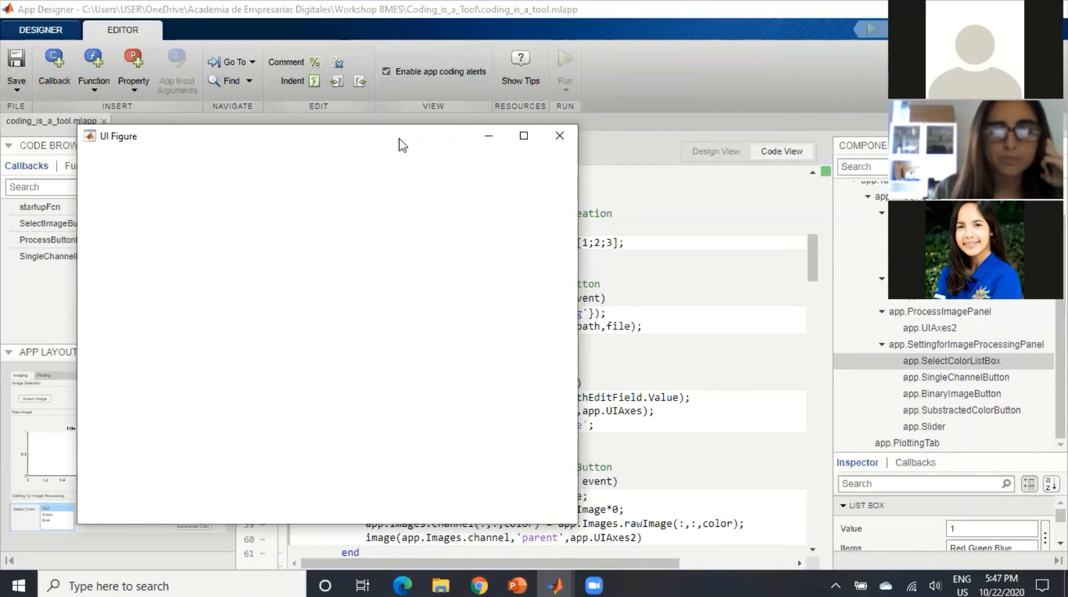
{"action": "left_click_drag", "start_coordinate": [417, 139], "coordinate": [555, 76]}
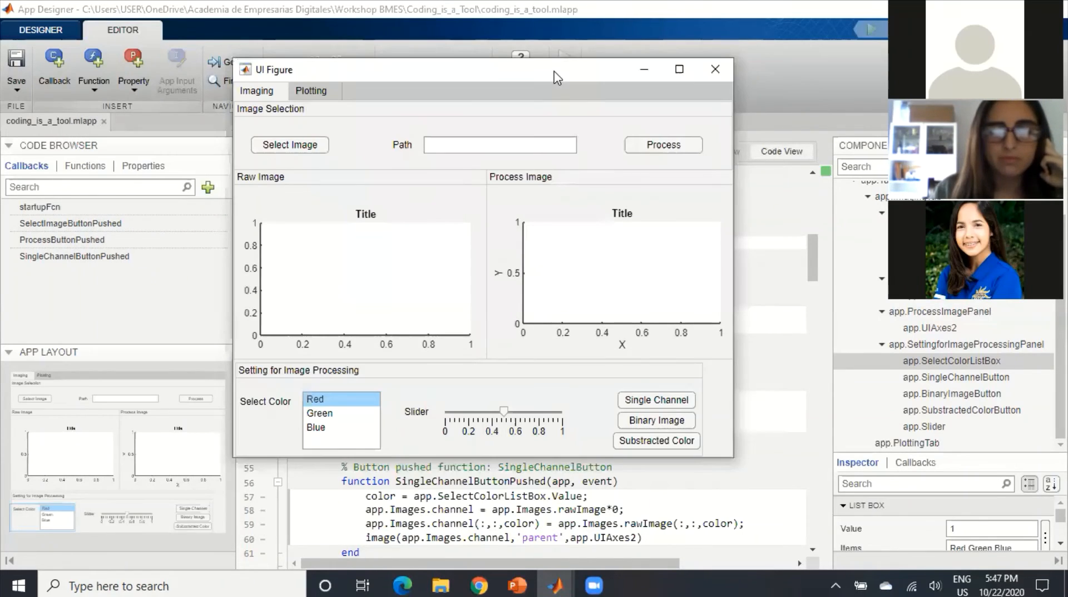
{"action": "left_click", "coordinate": [308, 148]}
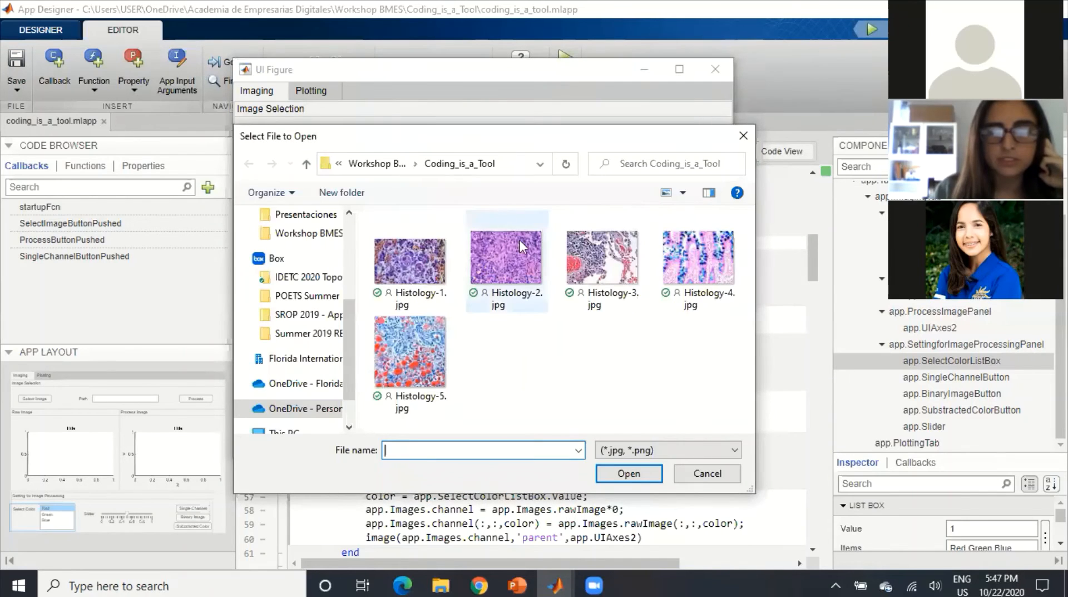
{"action": "left_click", "coordinate": [590, 275]}
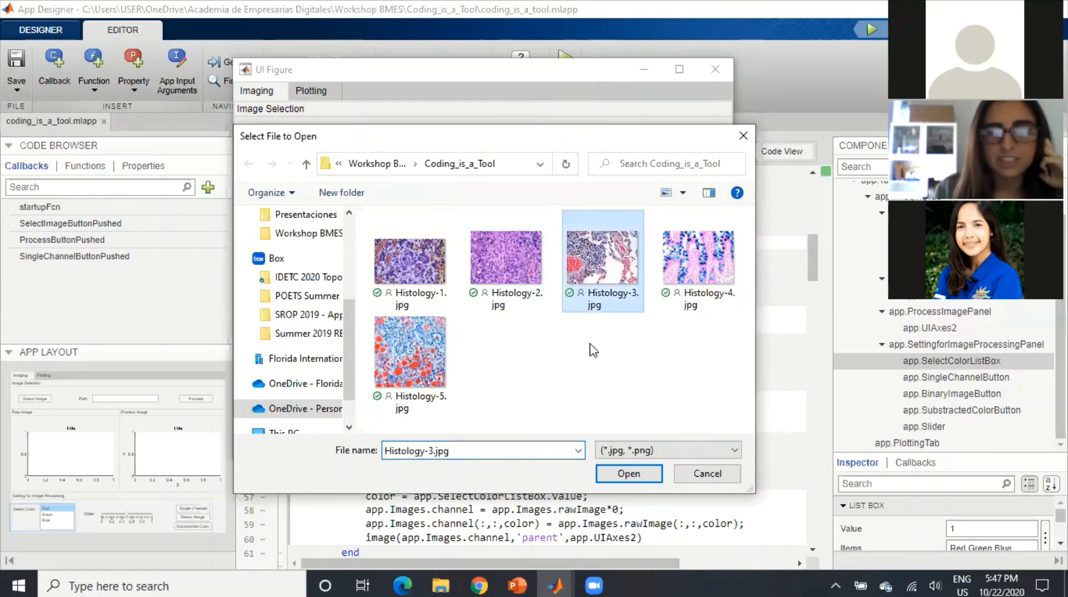
{"action": "left_click", "coordinate": [641, 475]}
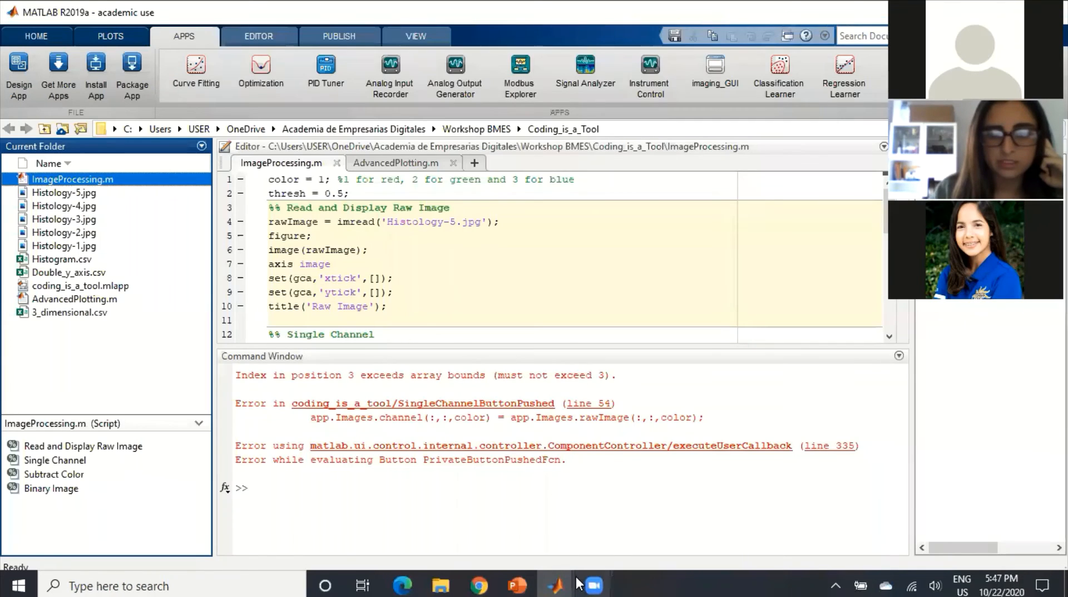
Return to the running app's window, process the loaded image and test Single Channel with Red selected
{"action": "mouse_move", "coordinate": [555, 584]}
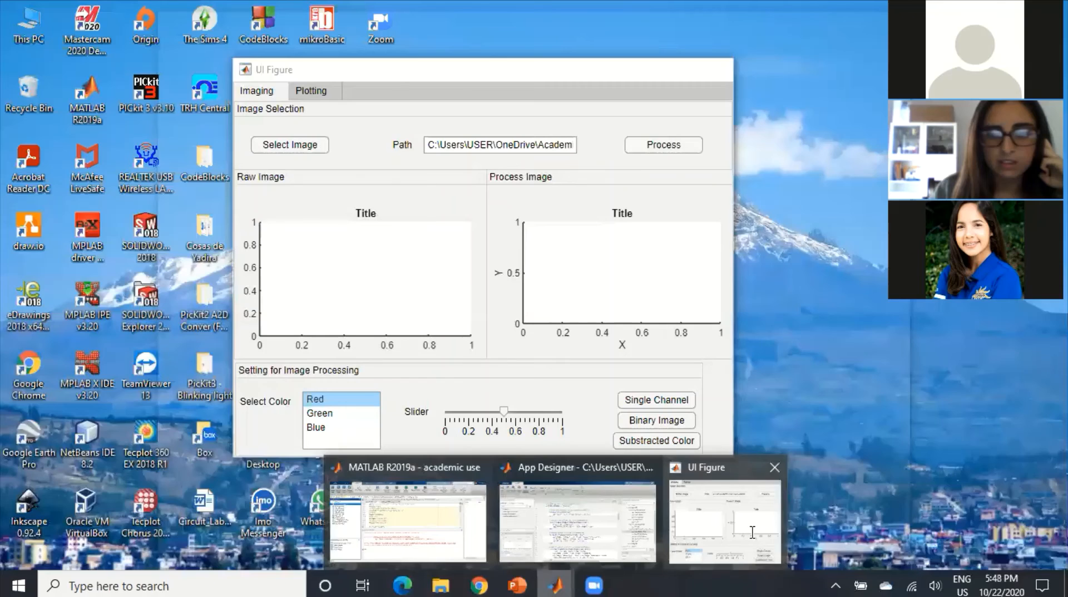
{"action": "left_click", "coordinate": [754, 537]}
{"action": "left_click", "coordinate": [666, 149]}
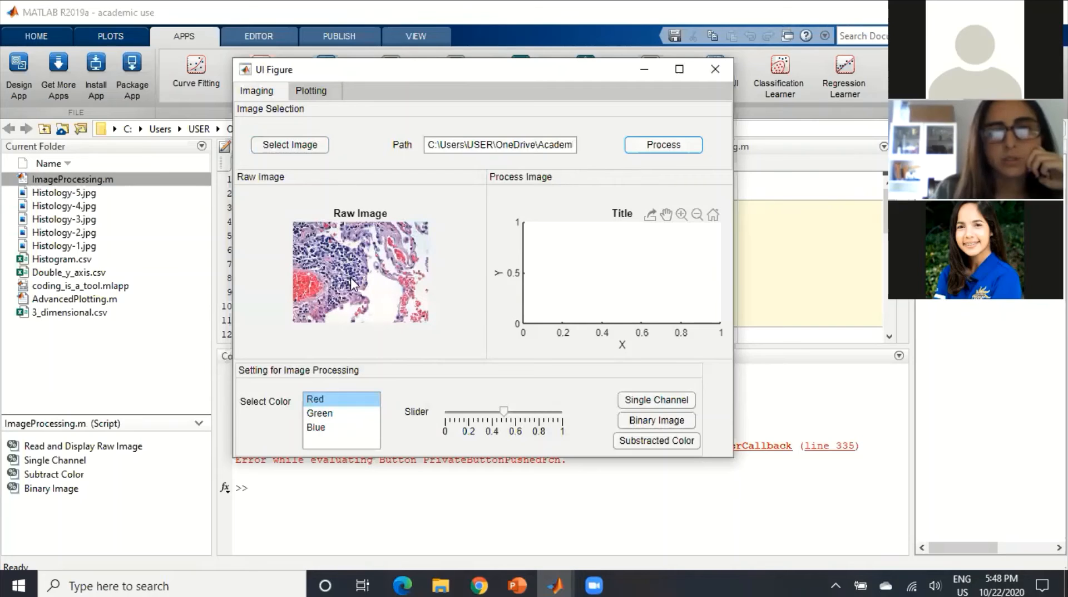
{"action": "left_click", "coordinate": [320, 401]}
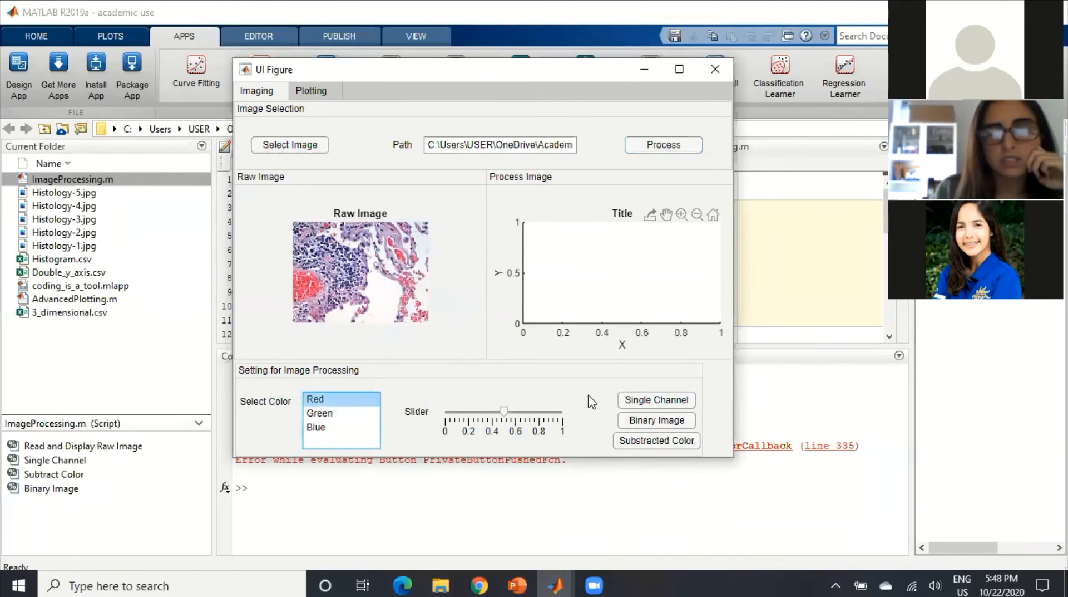
{"action": "left_click", "coordinate": [660, 401]}
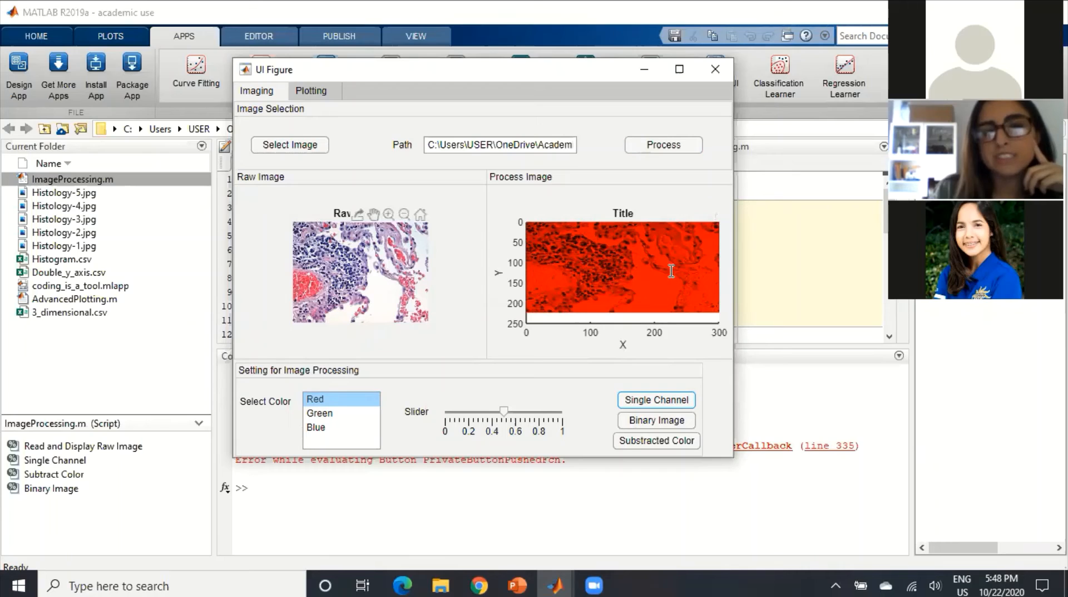
Test Single Channel in the running app with Green selected and again with Blue selected
{"action": "left_click", "coordinate": [332, 413]}
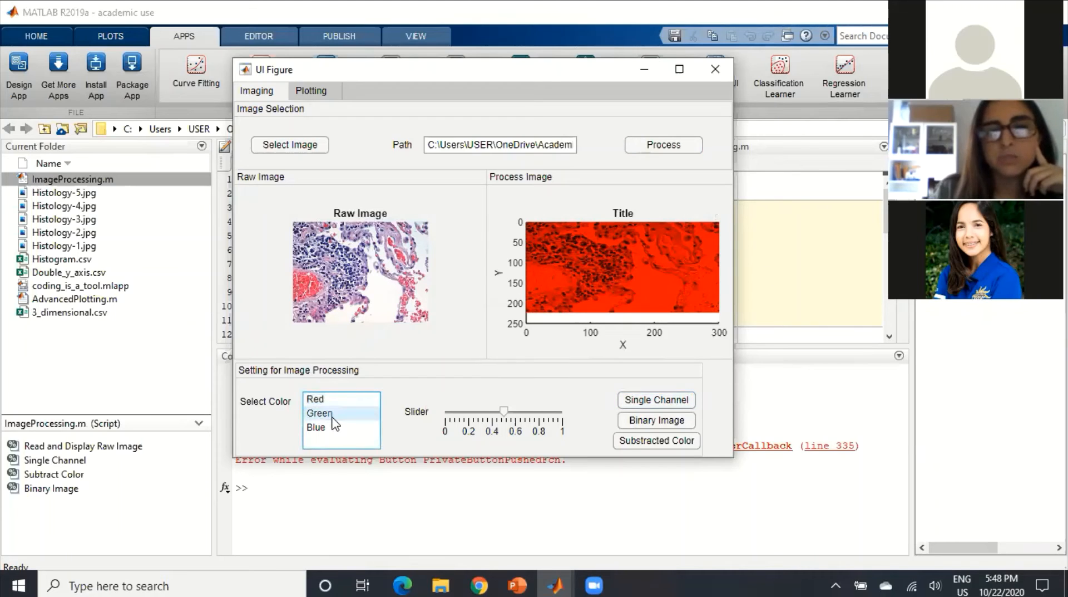
{"action": "left_click", "coordinate": [654, 406]}
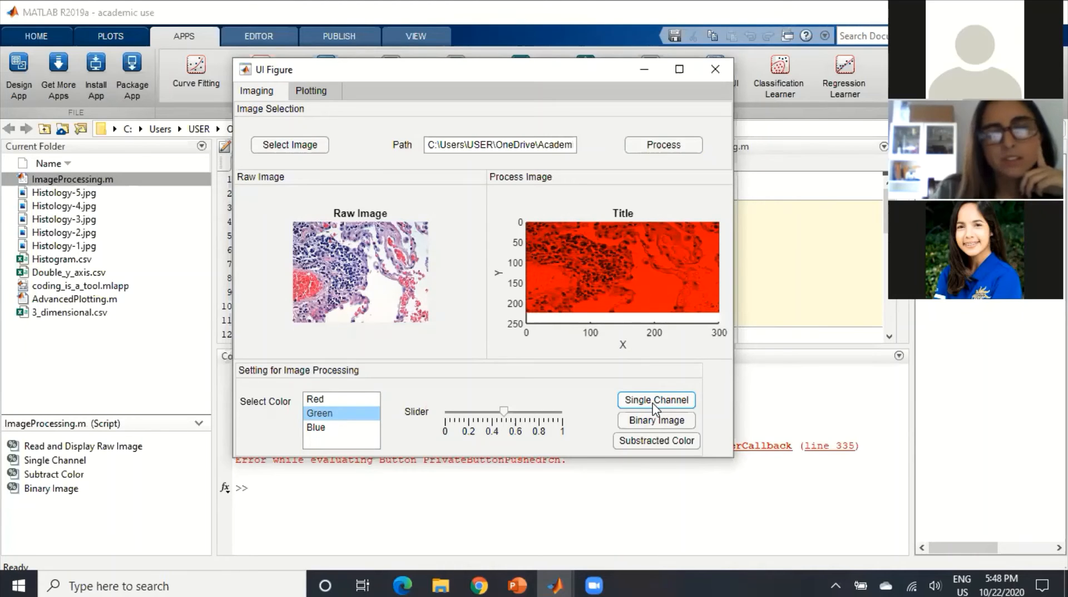
{"action": "left_click", "coordinate": [654, 409]}
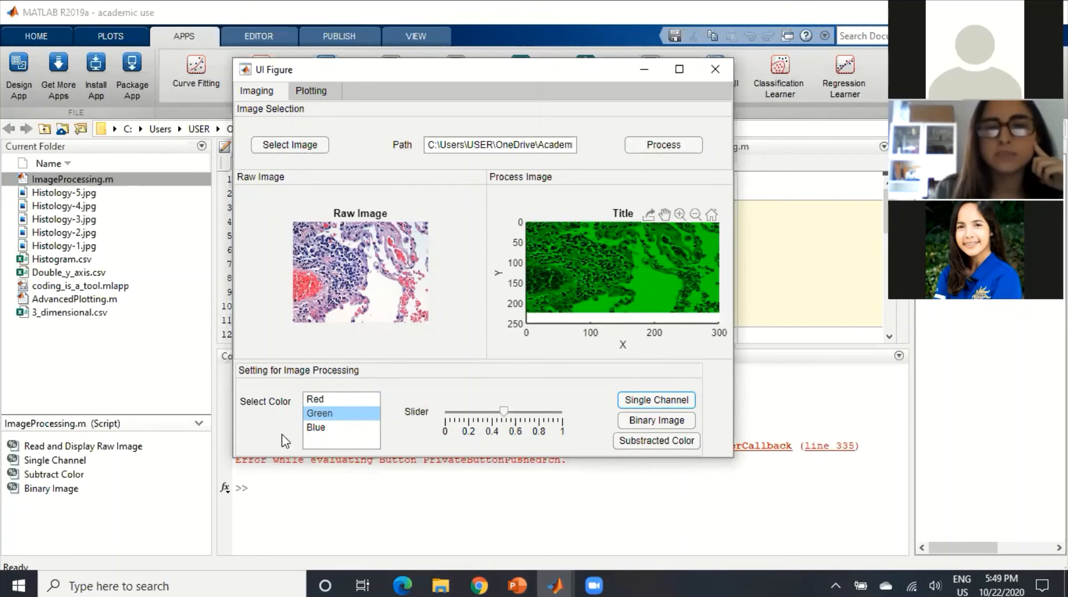
{"action": "left_click", "coordinate": [324, 427]}
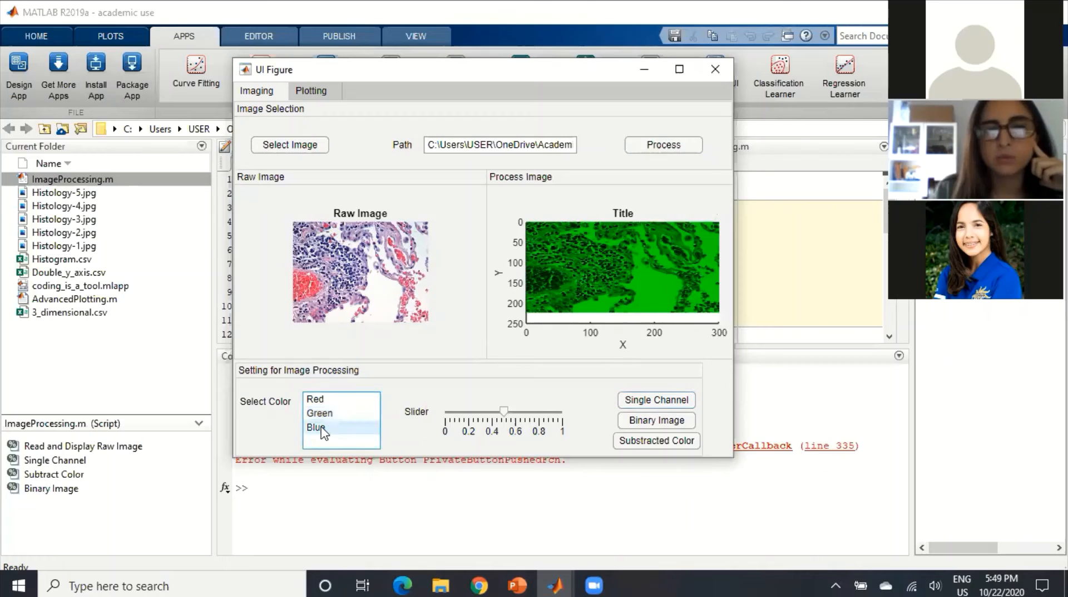
{"action": "left_click", "coordinate": [658, 401]}
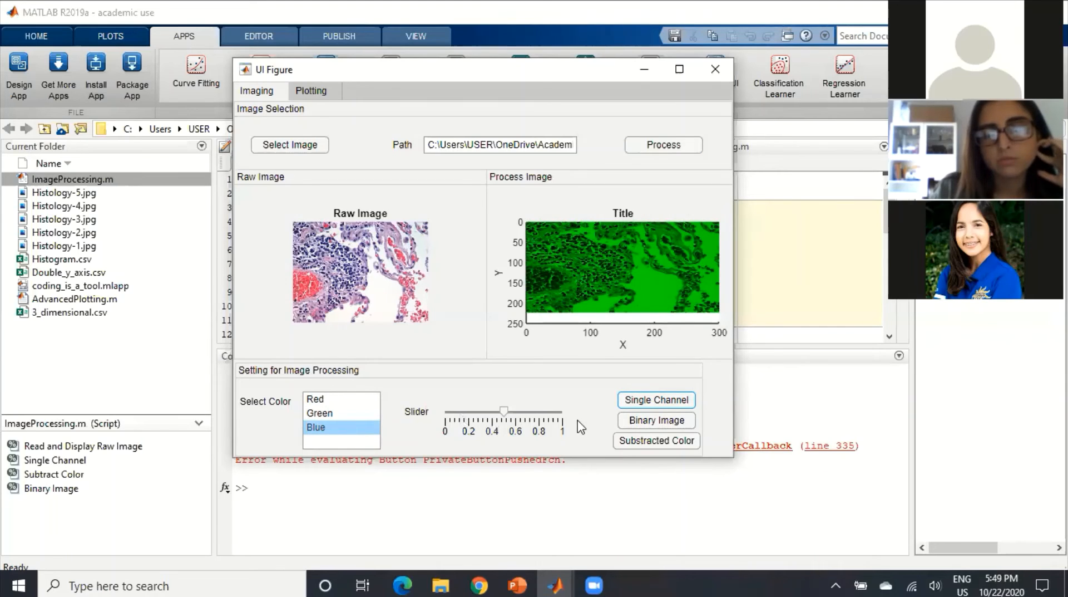
{"action": "left_click", "coordinate": [638, 401]}
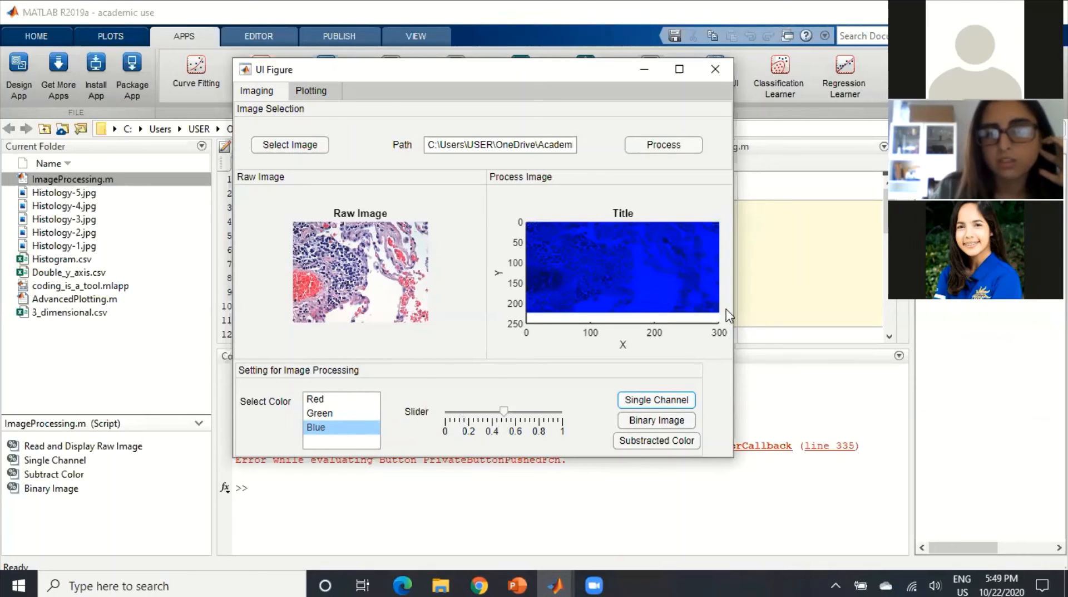
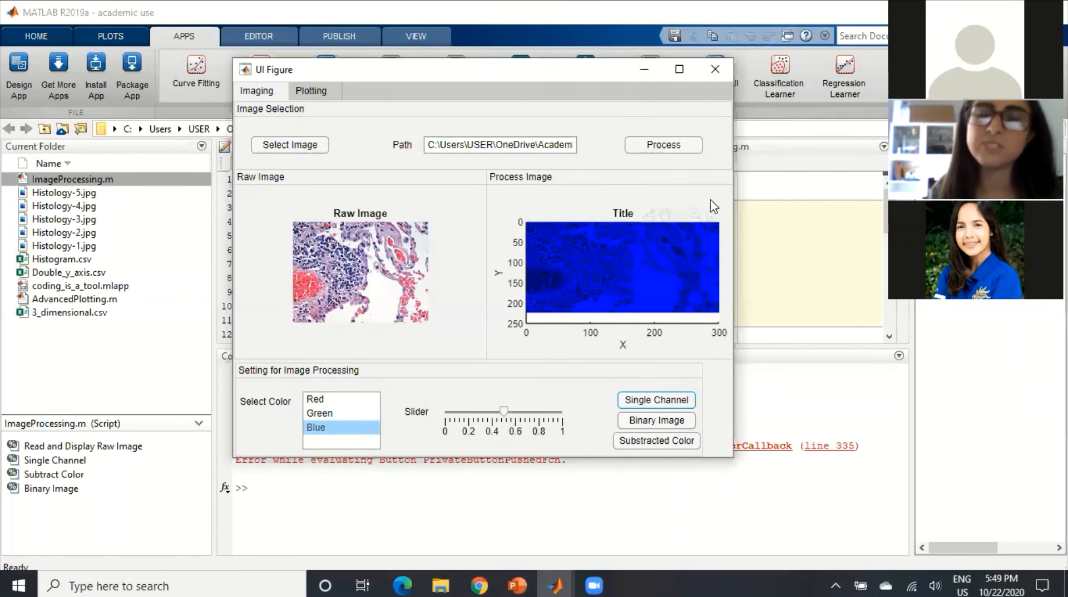
Minimize the running app, switch back to App Designer and add a ButtonPushedFcn callback named SubstractedColorButtonPushed for the Substracted Color button
{"action": "left_click", "coordinate": [645, 71]}
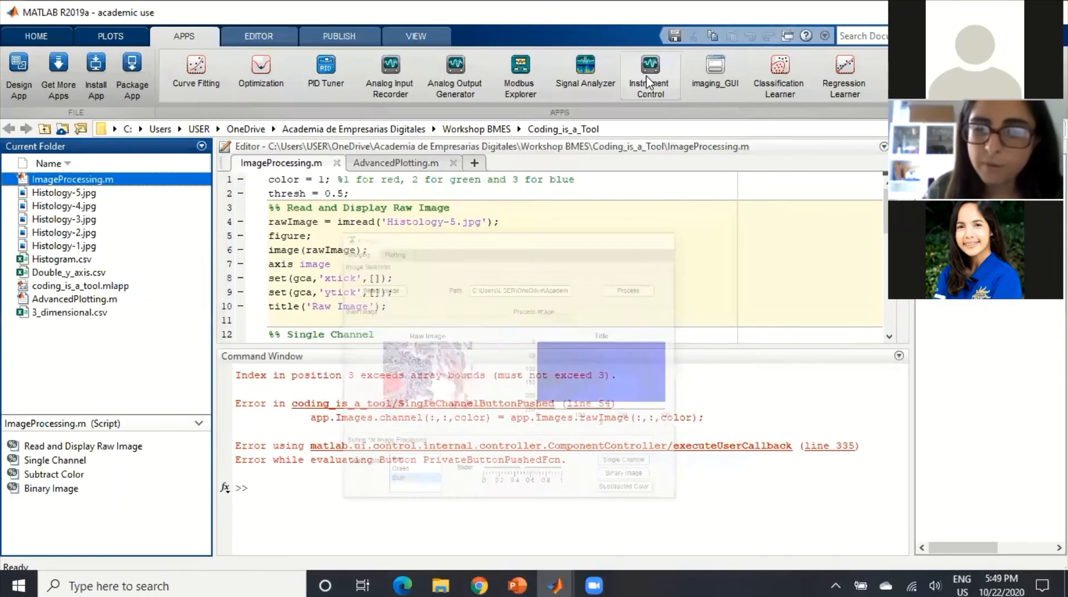
{"action": "left_click", "coordinate": [413, 164]}
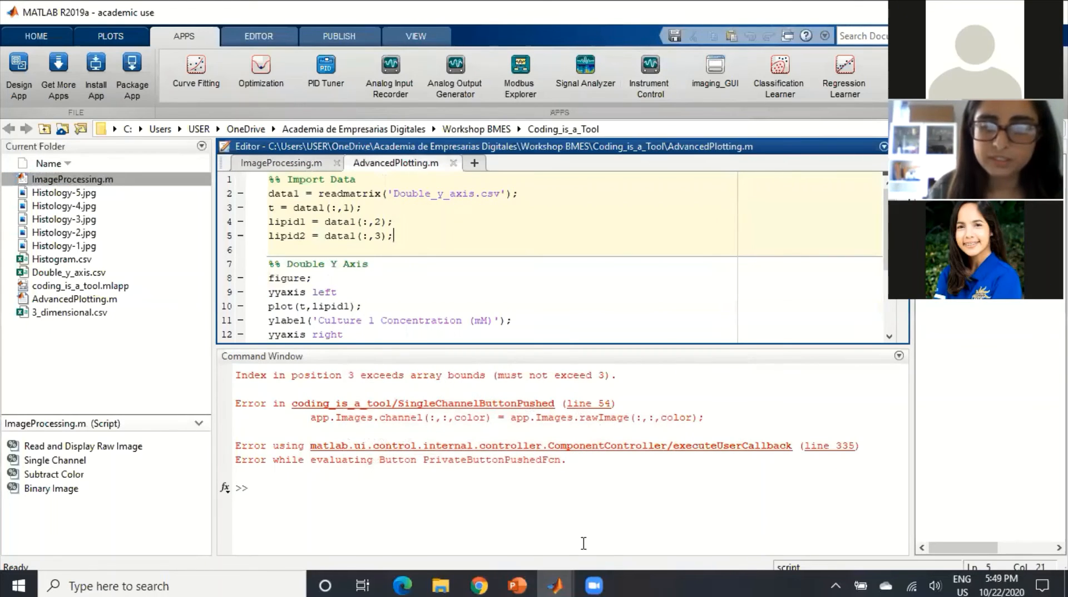
{"action": "mouse_move", "coordinate": [564, 583]}
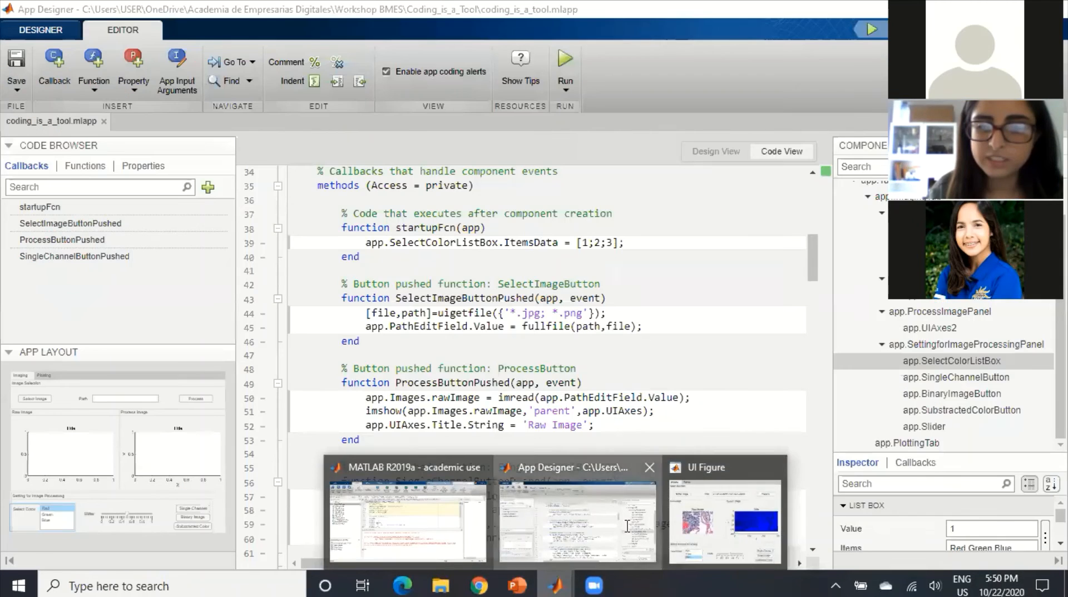
{"action": "left_click", "coordinate": [627, 525]}
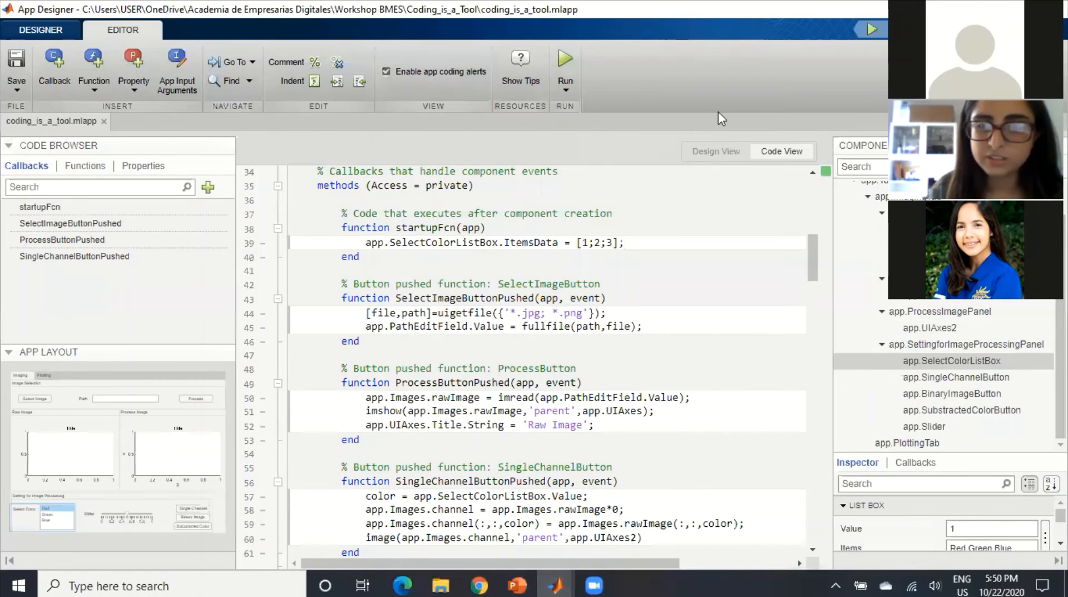
{"action": "left_click", "coordinate": [717, 151]}
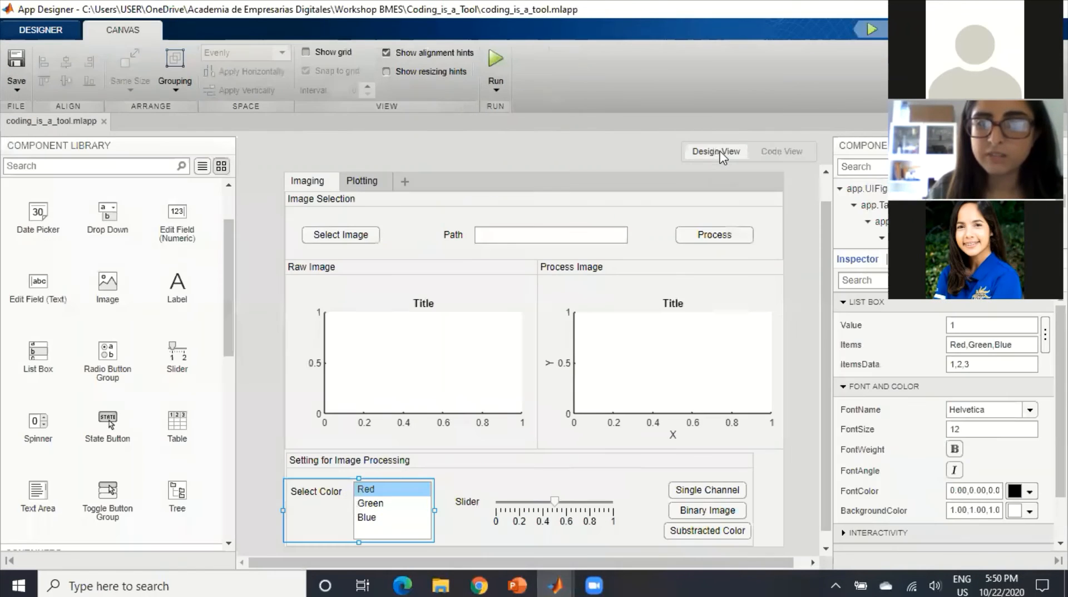
{"action": "left_click", "coordinate": [707, 532]}
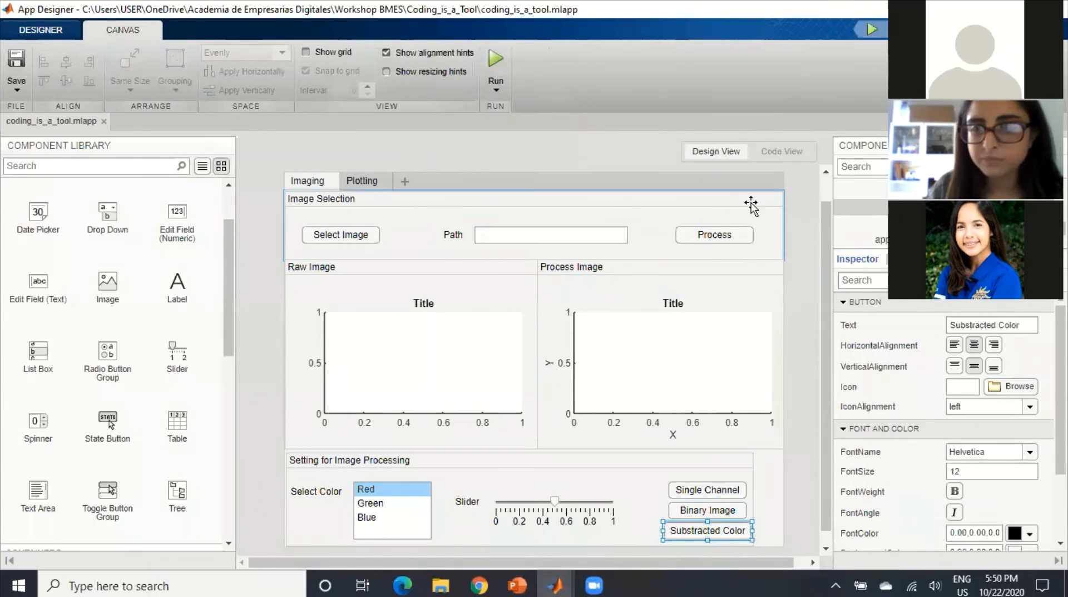
{"action": "left_click", "coordinate": [782, 153]}
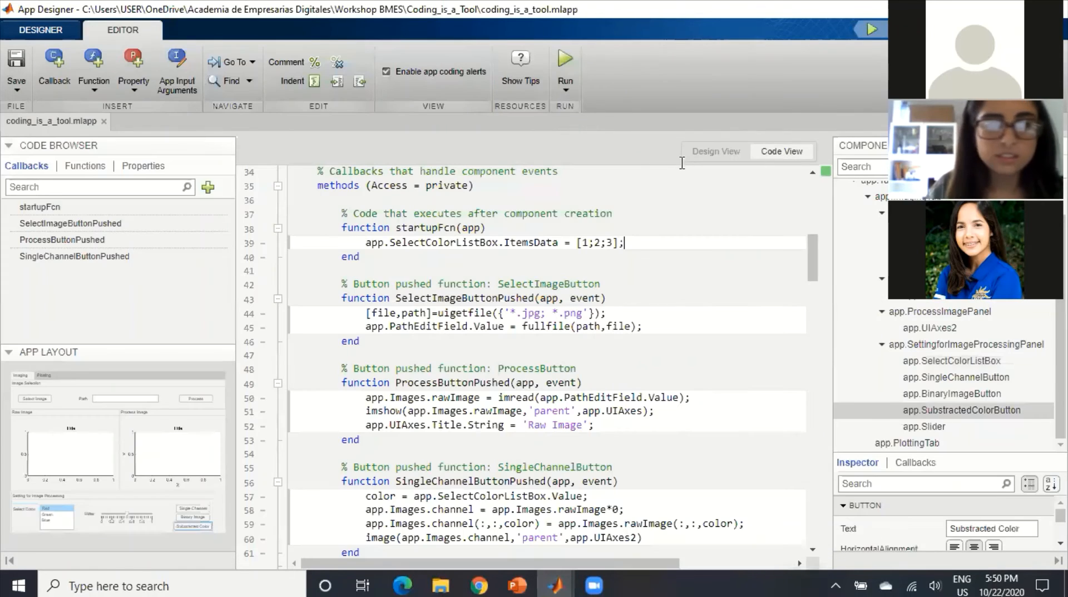
{"action": "left_click", "coordinate": [210, 188]}
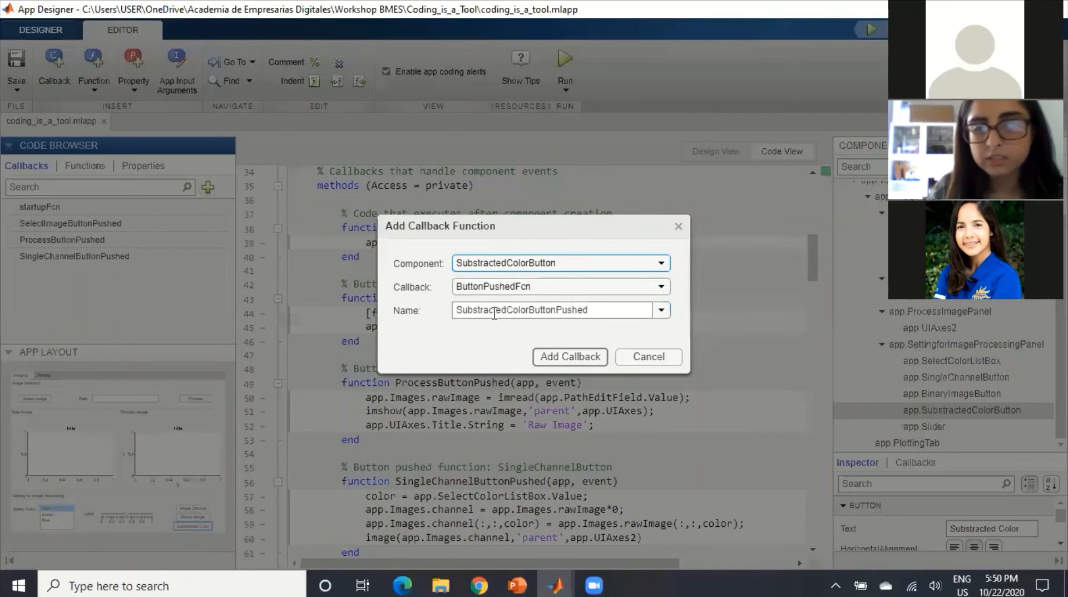
{"action": "left_click", "coordinate": [577, 359]}
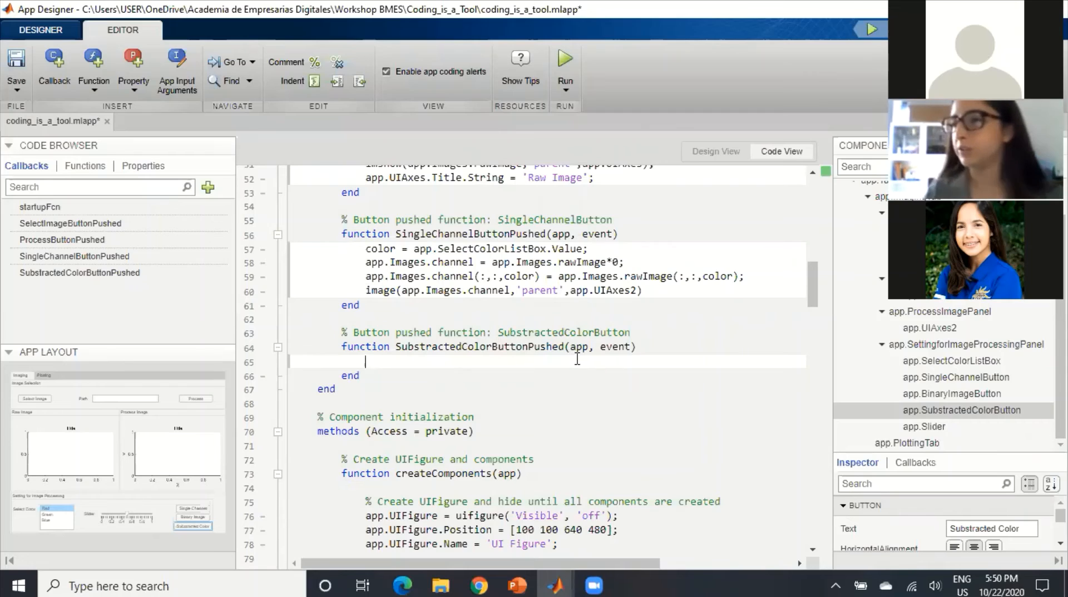
Copy the line color = app.SelectColorListBox.Value; from SingleChannelButtonPushed into the empty body of SubstractedColorButtonPushed
{"action": "left_click", "coordinate": [378, 248]}
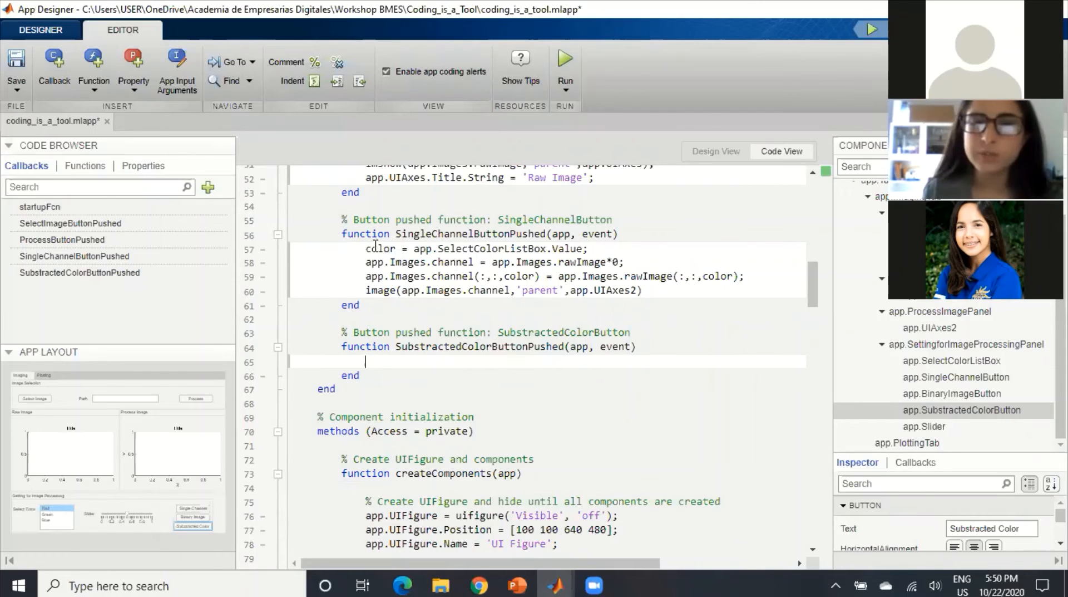
{"action": "left_click_drag", "start_coordinate": [488, 245], "coordinate": [601, 248]}
{"action": "key", "text": "ctrl+c"}
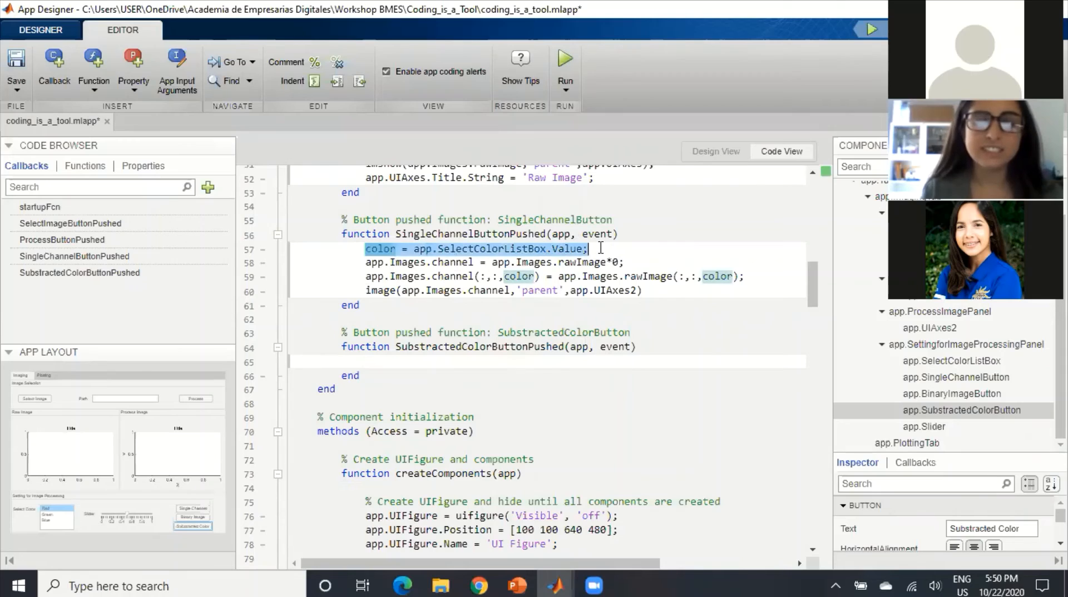
{"action": "left_click", "coordinate": [394, 361]}
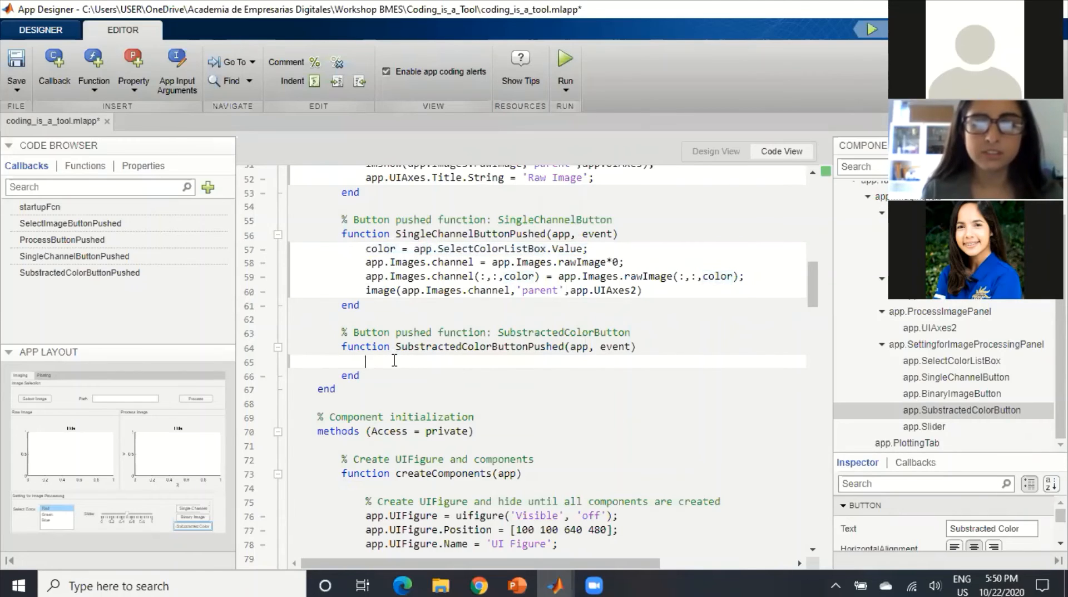
{"action": "key", "text": "ctrl+v"}
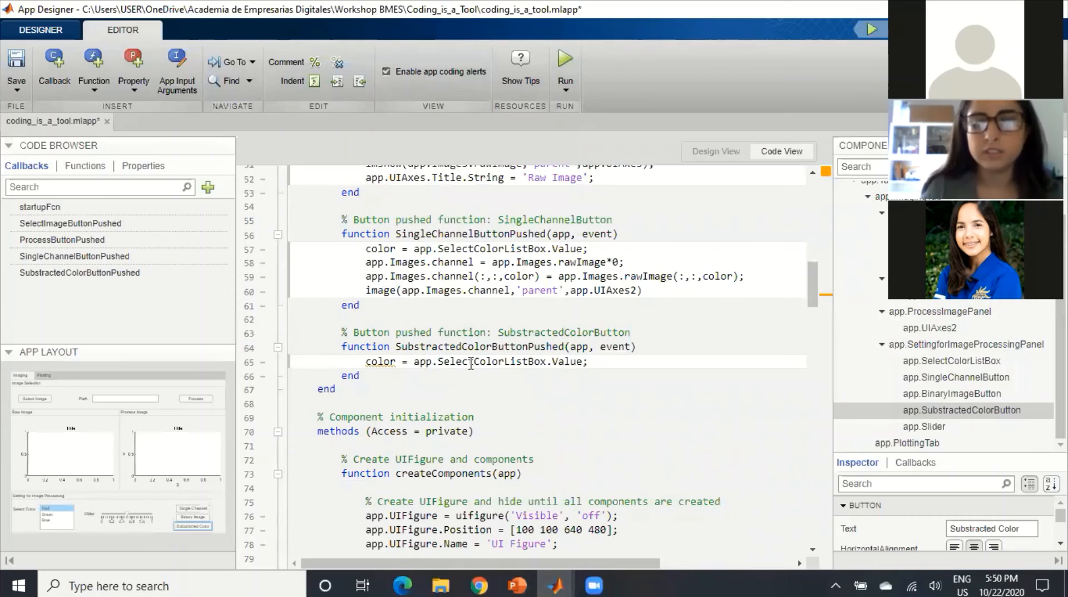
Start an assignment to app.Images.filter on a new line below the color line in SubstractedColorButtonPushed
{"action": "key", "text": "Return"}
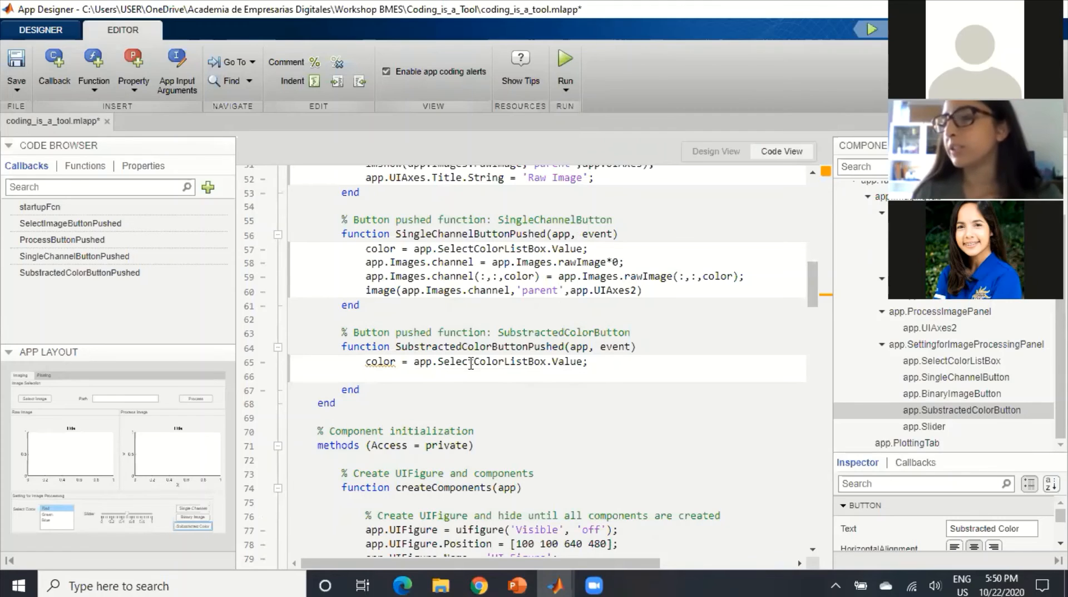
{"action": "type", "text": "app"}
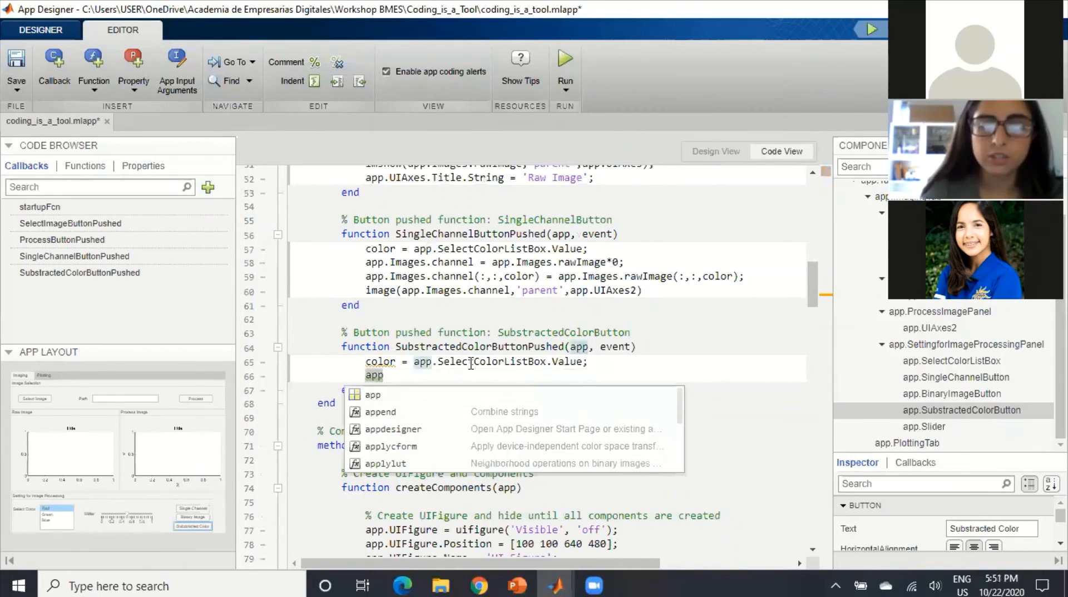
{"action": "type", "text": "."}
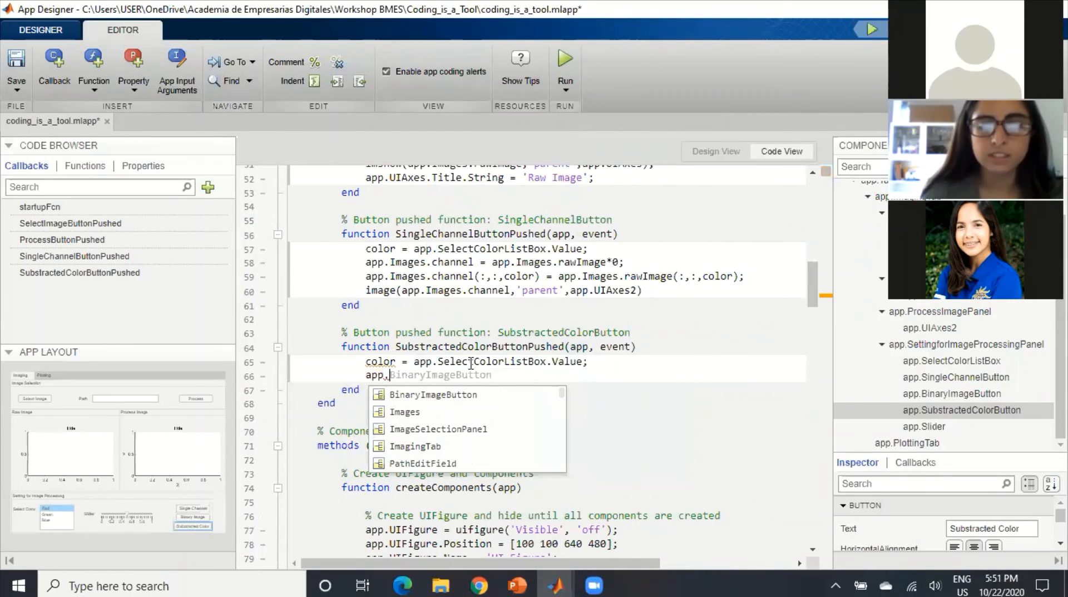
{"action": "type", "text": "Imag"}
{"action": "key", "text": "Tab"}
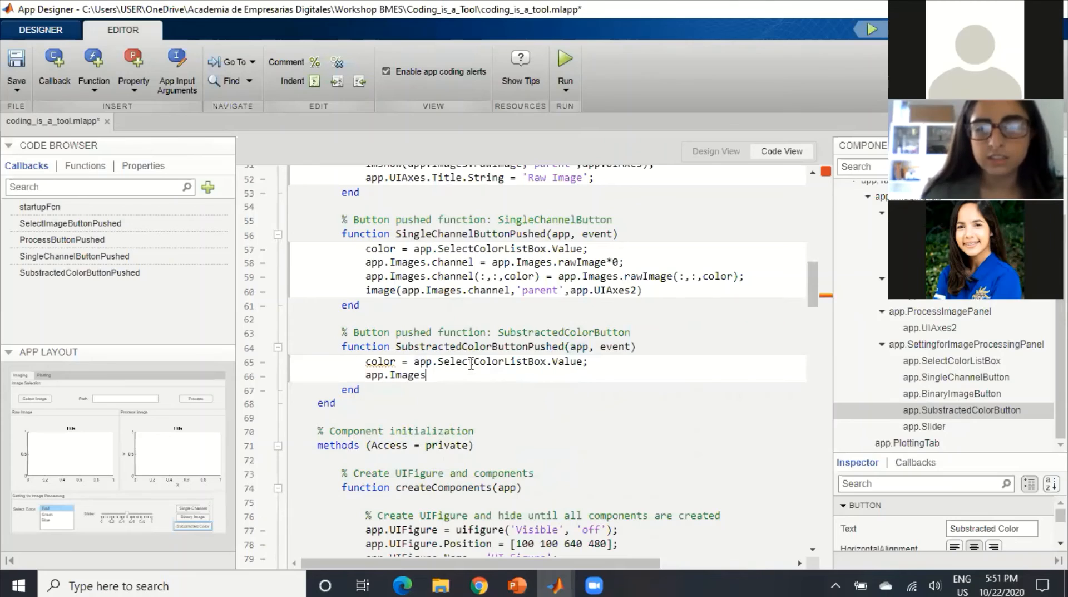
{"action": "type", "text": "."}
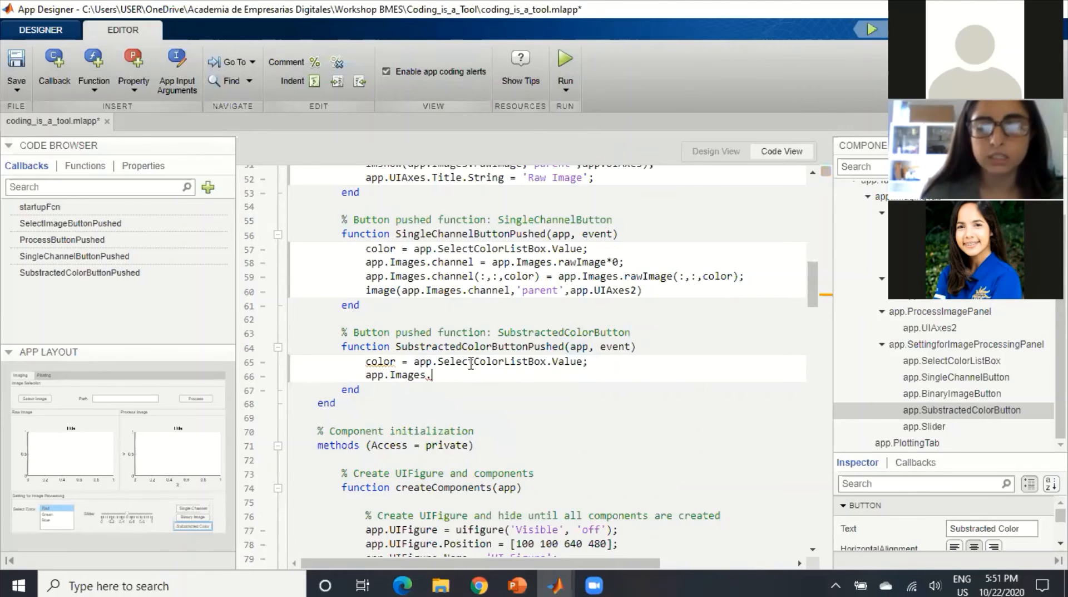
{"action": "type", "text": "filter"}
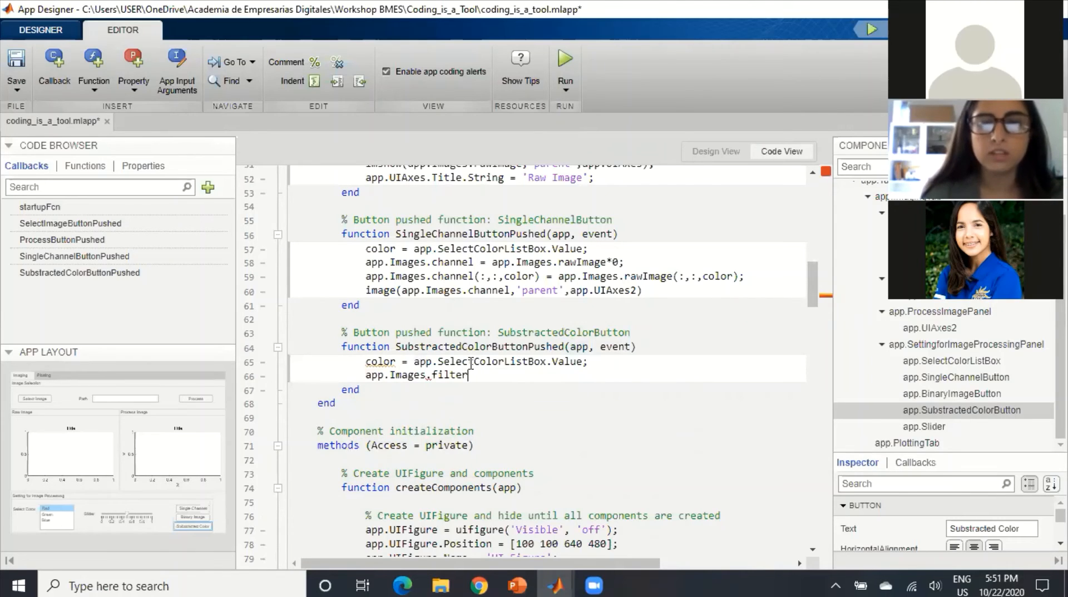
{"action": "type", "text": " ="}
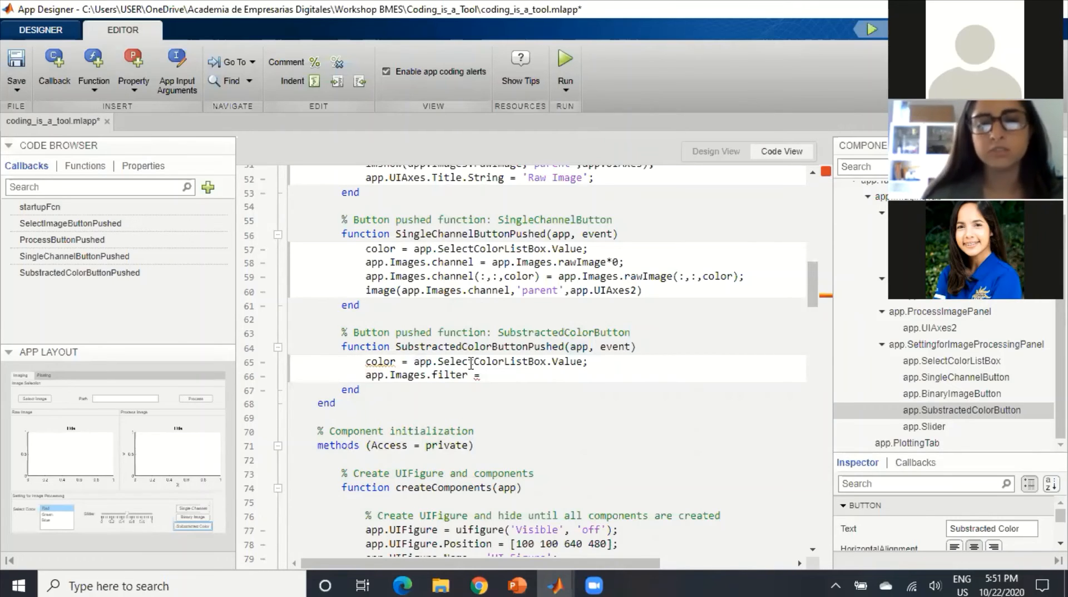
Continue the app.Images.filter assignment in SubstractedColorButtonPushed with app.Images.rawImage followed by a minus sign
{"action": "type", "text": " app"}
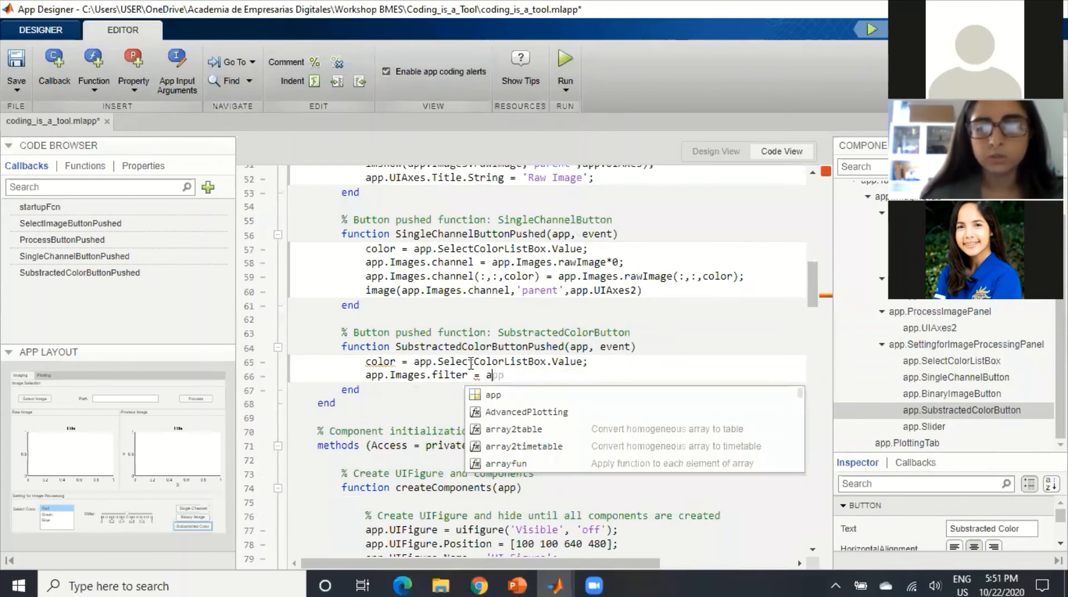
{"action": "type", "text": ".Im"}
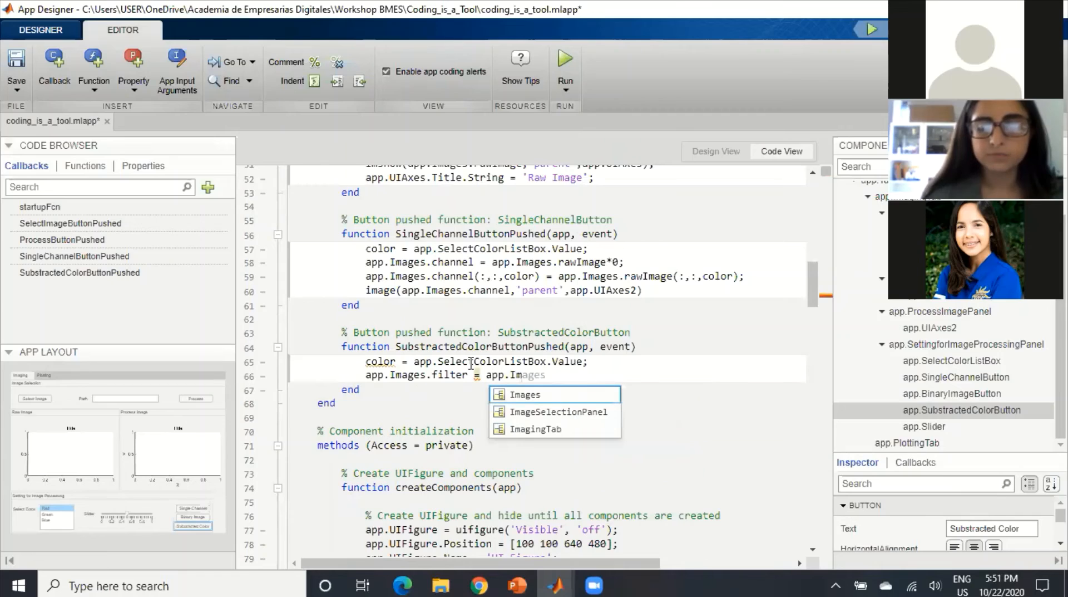
{"action": "key", "text": "Tab"}
{"action": "type", "text": "."}
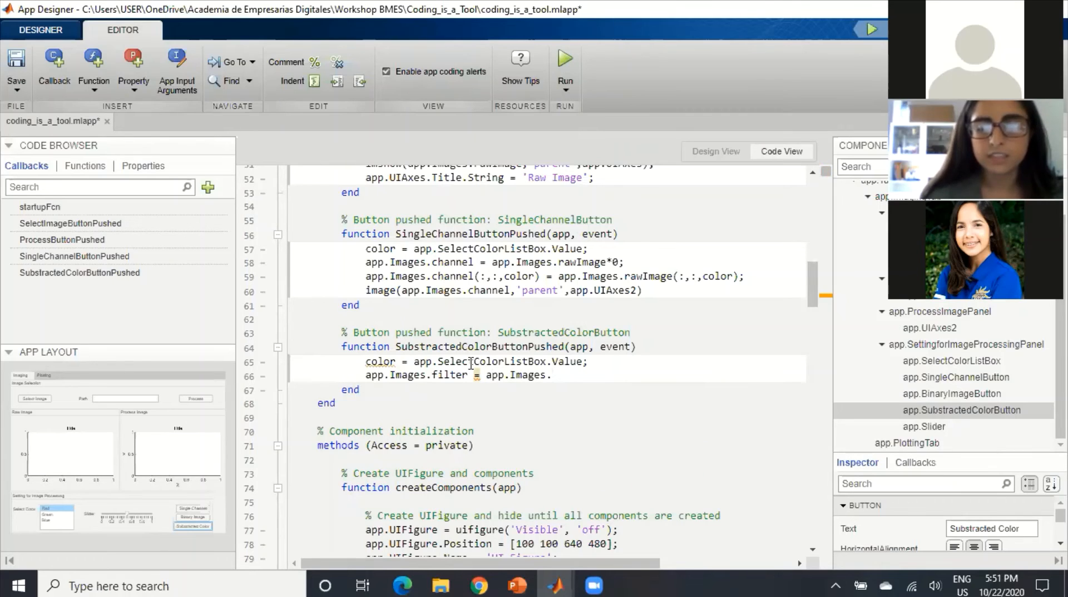
{"action": "type", "text": "ra"}
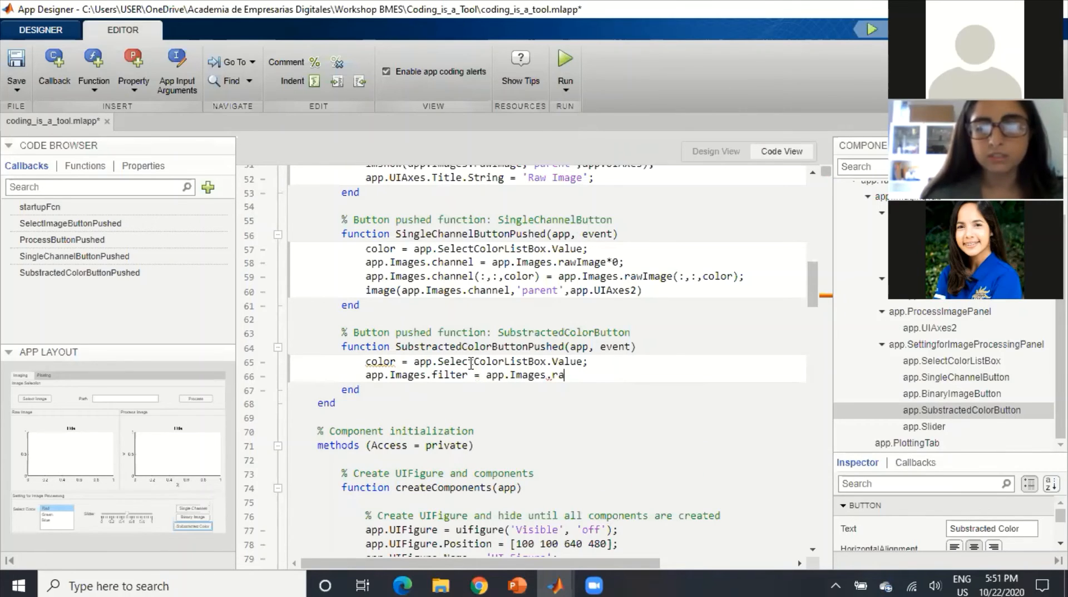
{"action": "key", "text": "BackSpace"}
{"action": "key", "text": "BackSpace"}
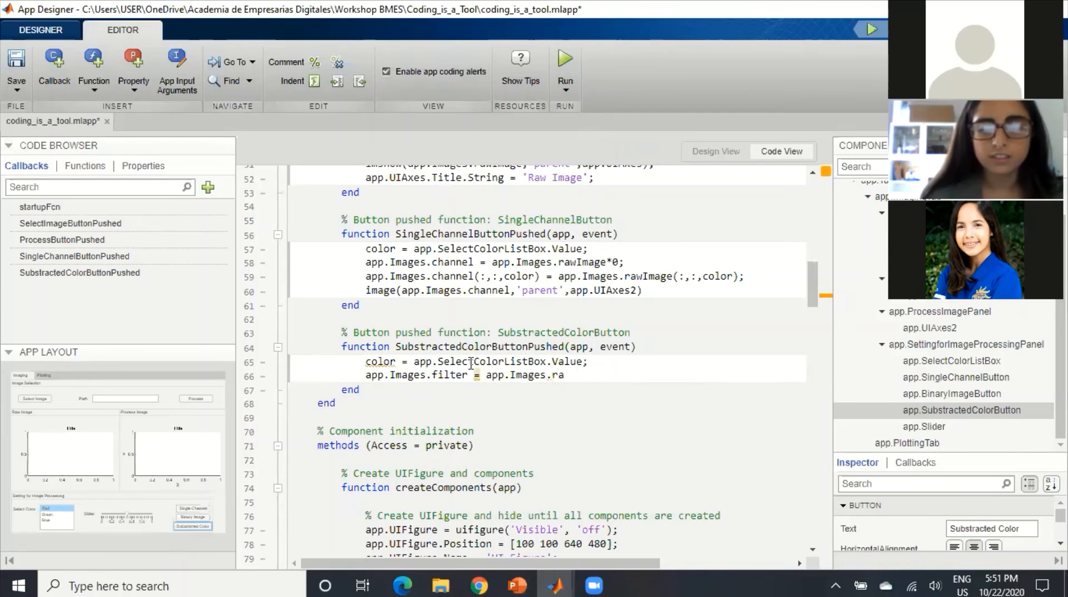
{"action": "type", "text": "w"}
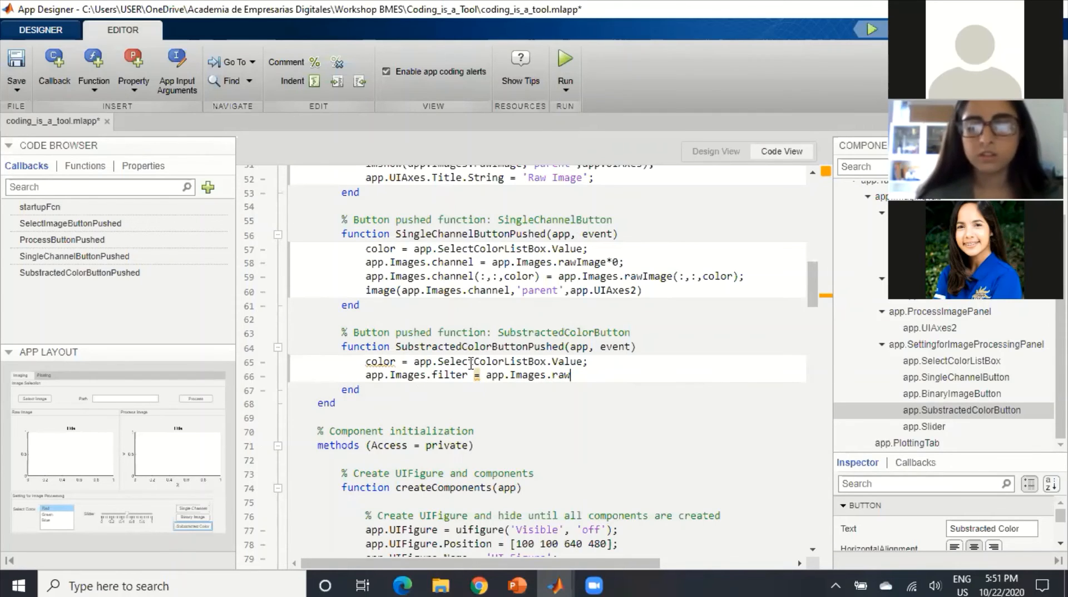
{"action": "type", "text": "Image "}
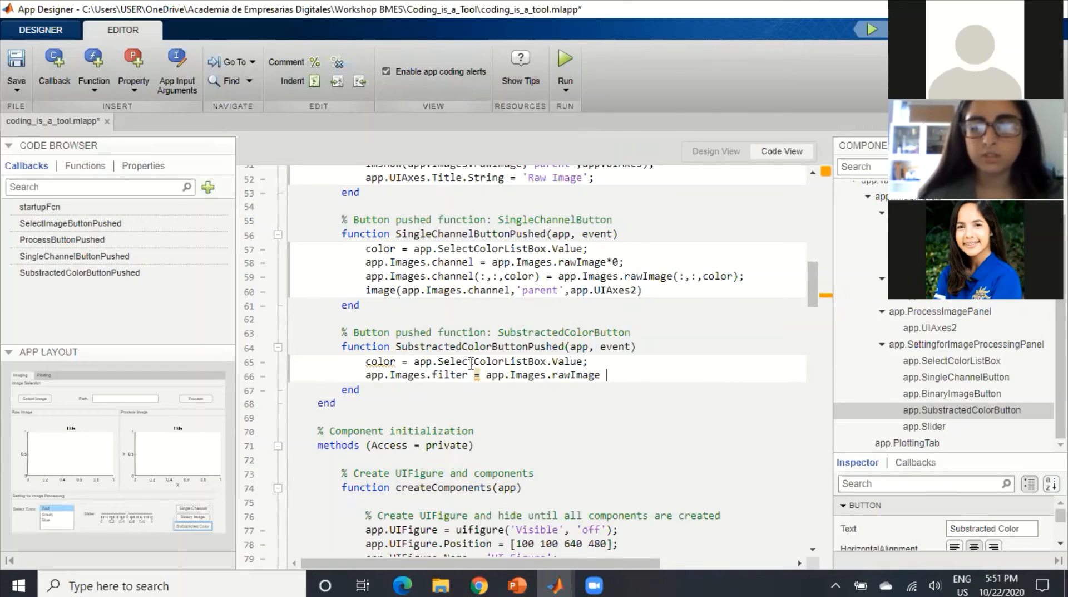
{"action": "type", "text": "-"}
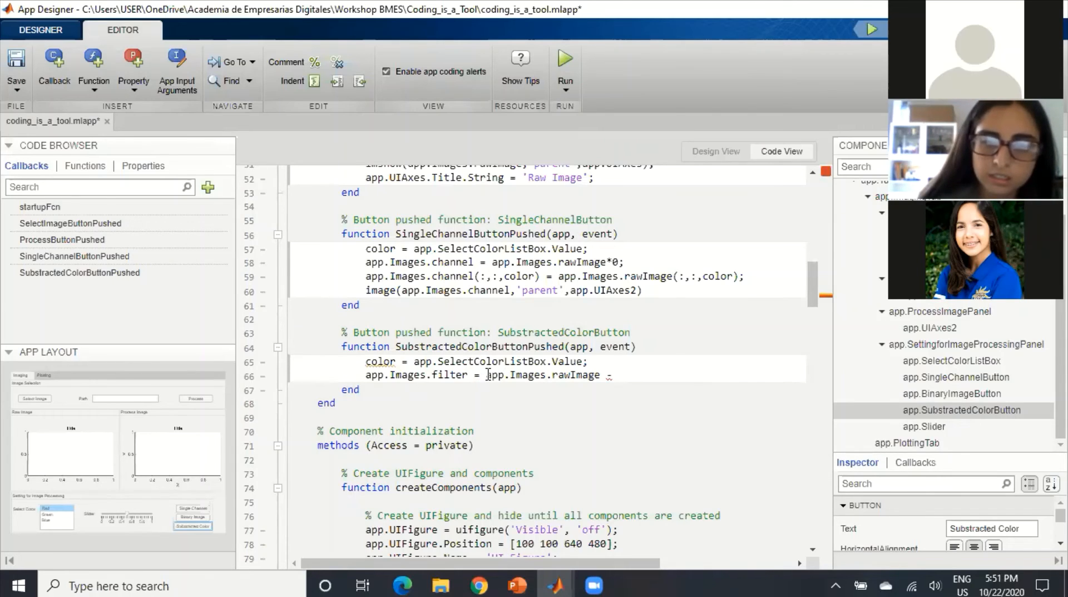
Copy app.Images.rawImage from the same line and insert it after the minus sign as the term being subtracted
{"action": "left_click_drag", "start_coordinate": [488, 375], "coordinate": [603, 376]}
{"action": "key", "text": "ctrl+c"}
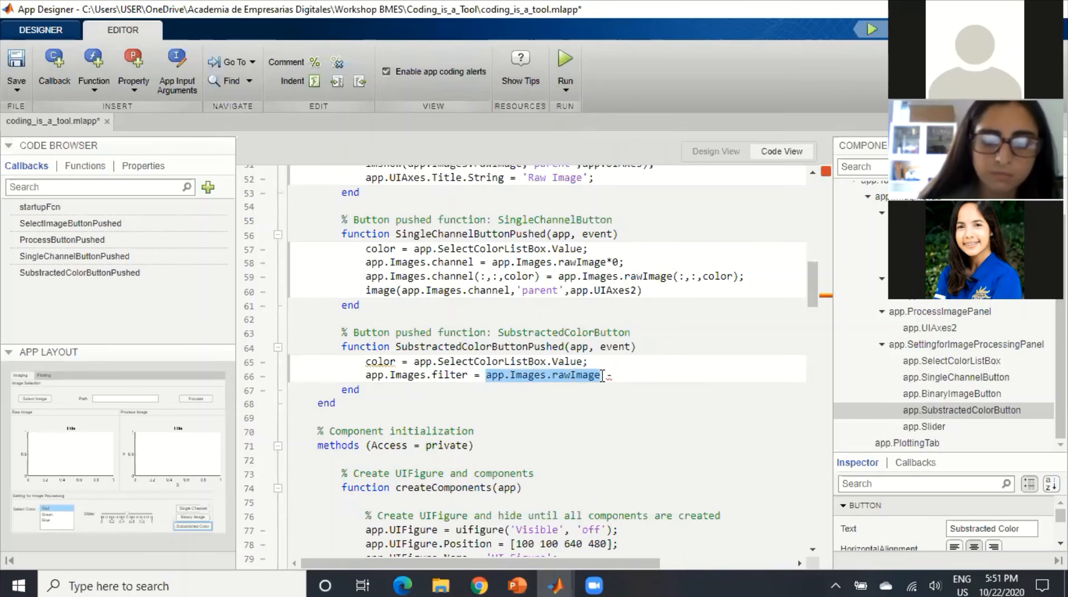
{"action": "left_click", "coordinate": [624, 377]}
{"action": "key", "text": "ctrl+v"}
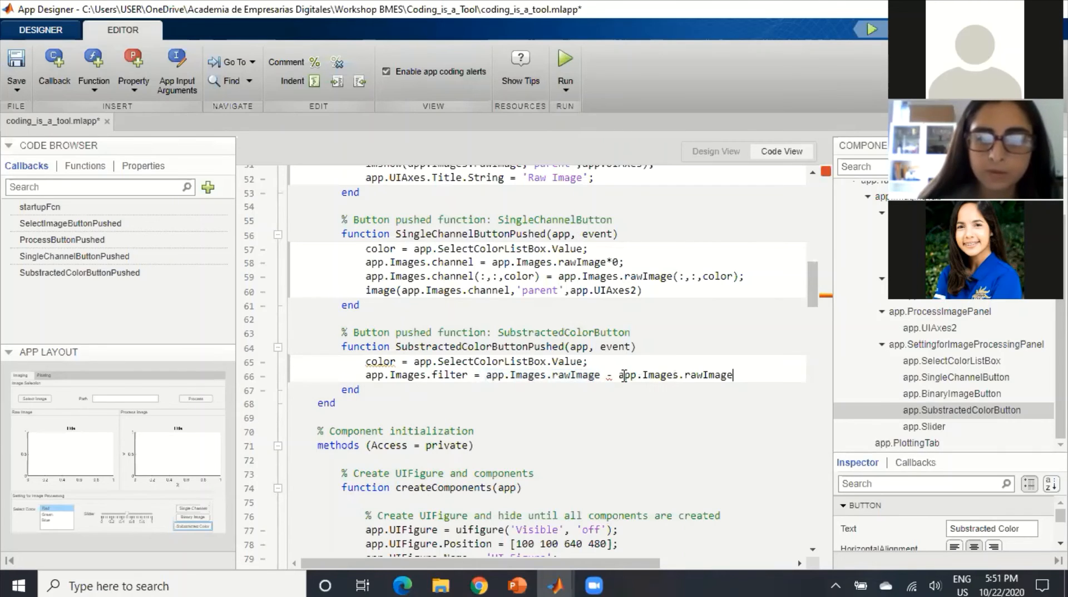
Index the second app.Images.rawImage with (:,:,color) and end the statement with a semicolon
{"action": "type", "text": "()"}
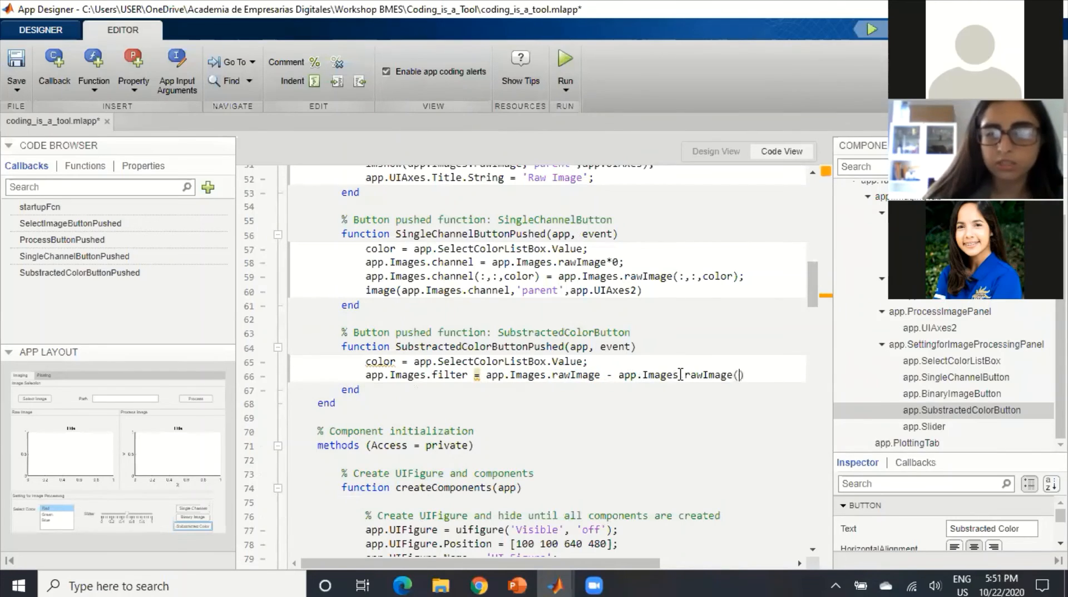
{"action": "type", "text": ";"}
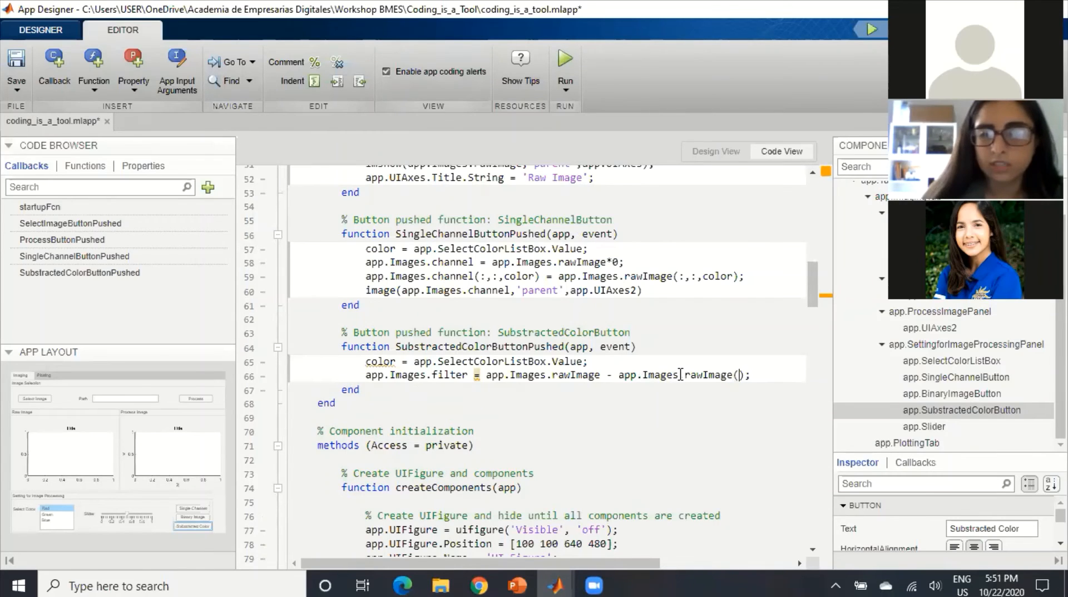
{"action": "key", "text": "Left"}
{"action": "key", "text": "Left"}
{"action": "type", "text": ":"}
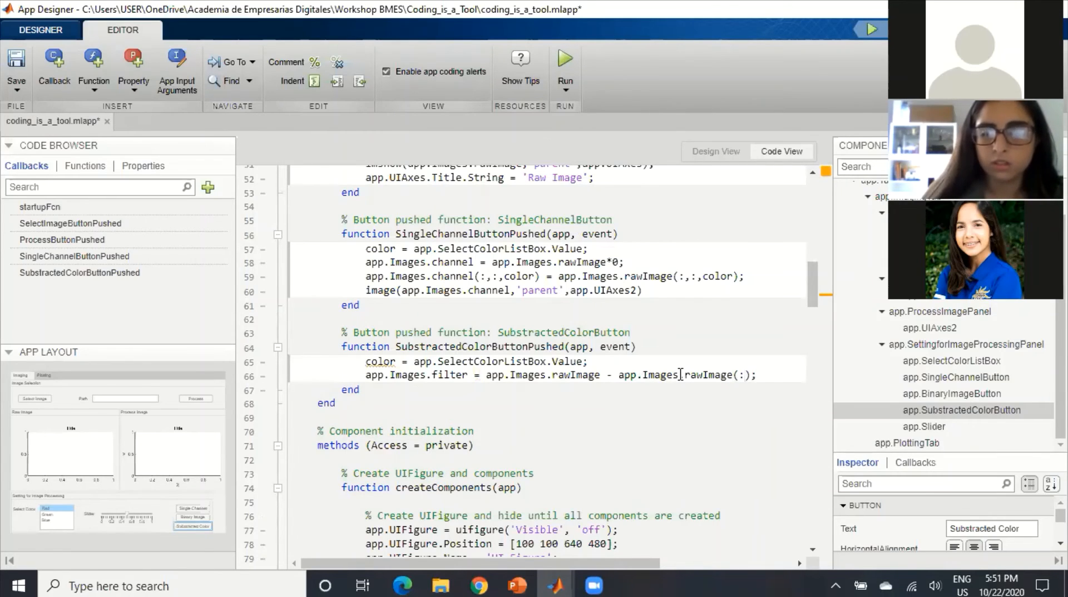
{"action": "type", "text": ",:"}
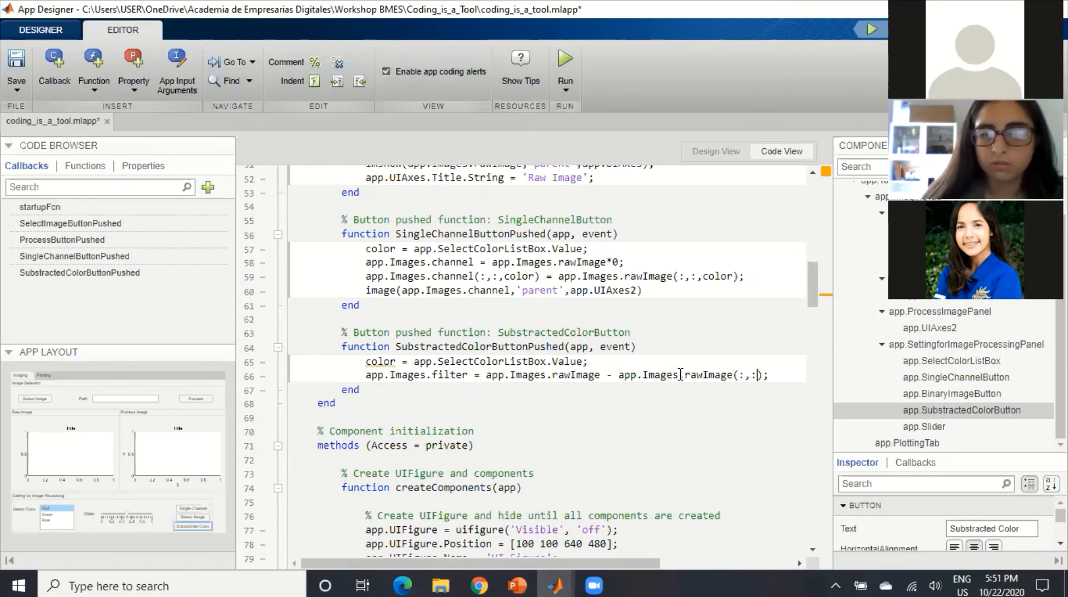
{"action": "type", "text": ","}
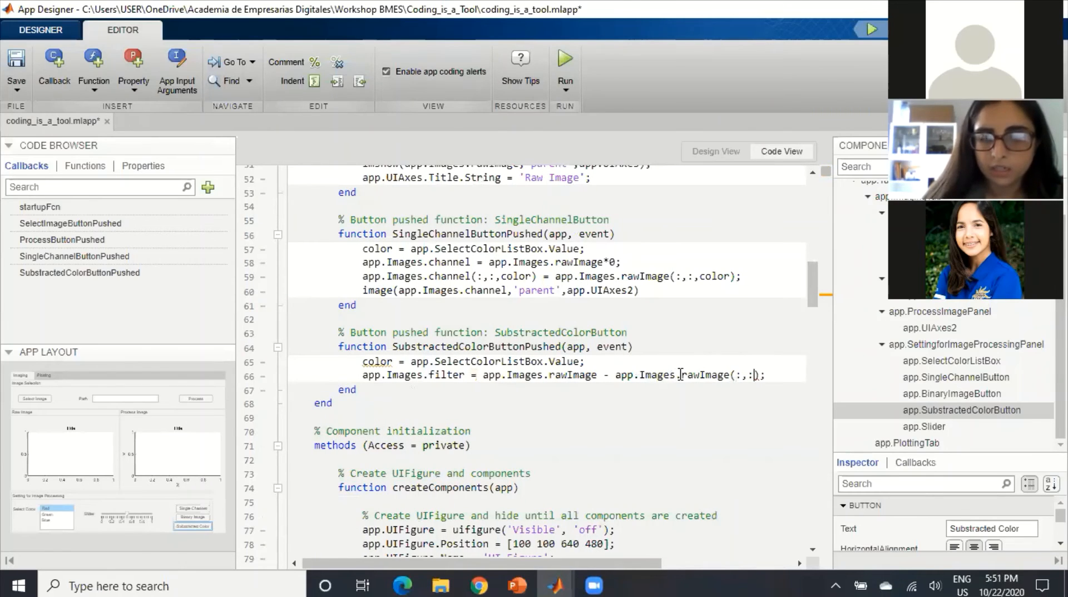
{"action": "type", "text": "color"}
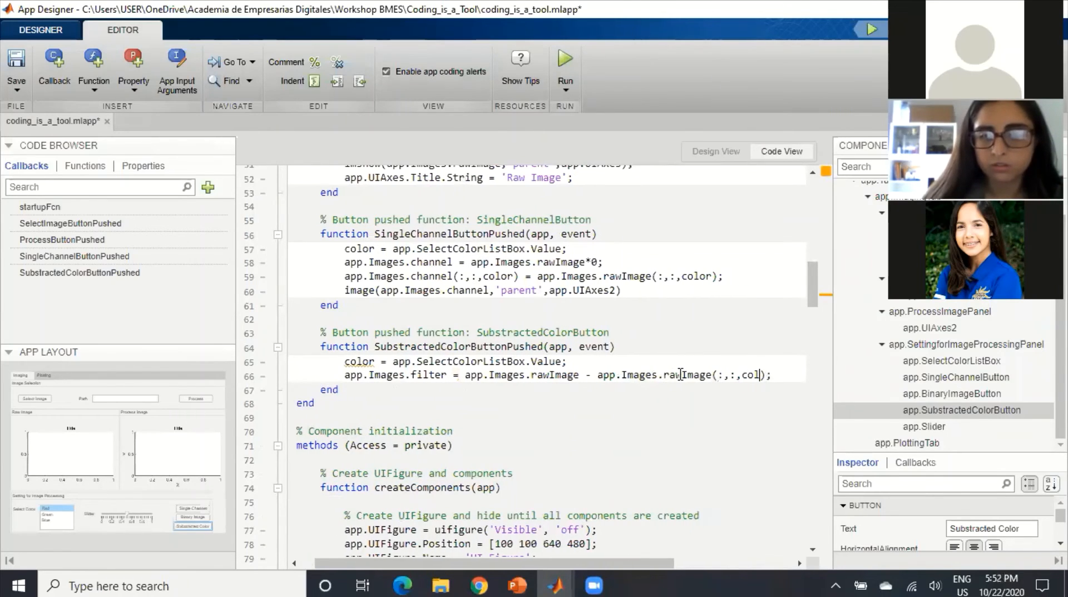
{"action": "left_click", "coordinate": [782, 374]}
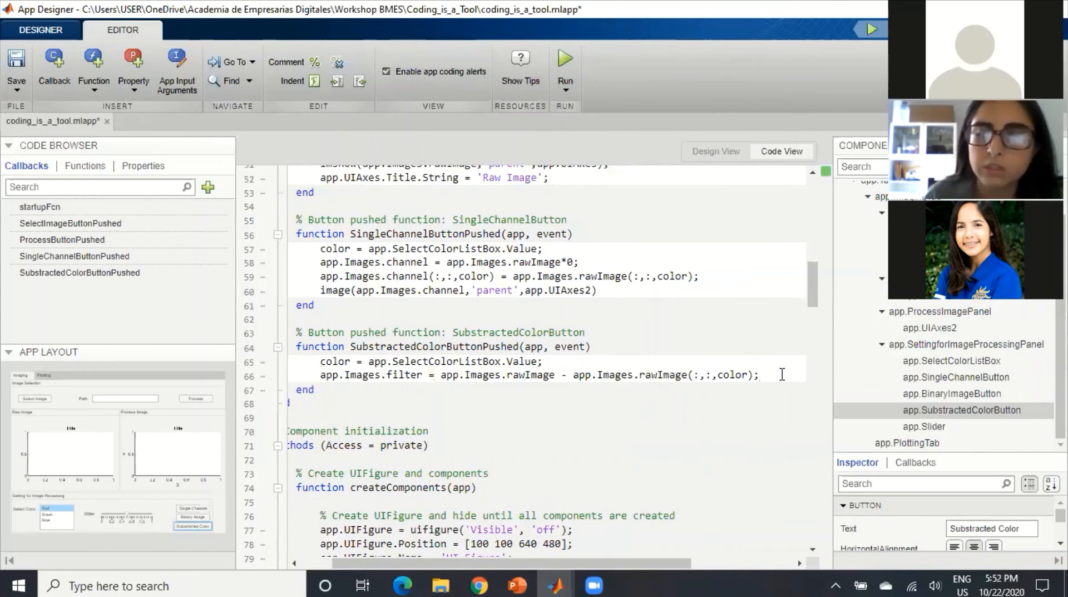
Add an empty imagesc(); call on a new line below the app.Images.filter assignment
{"action": "key", "text": "Return"}
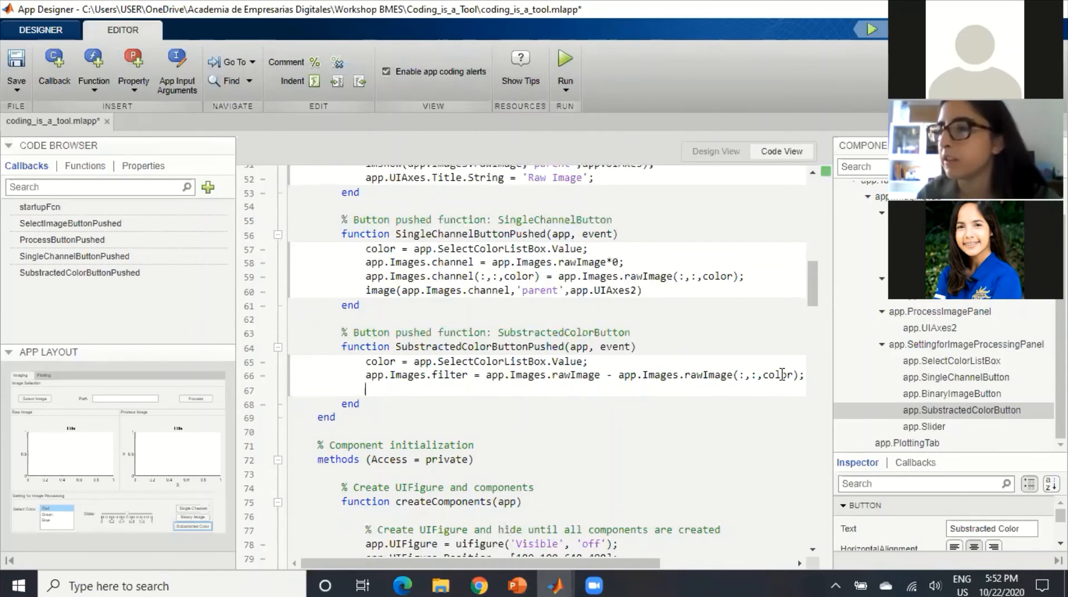
{"action": "type", "text": "im"}
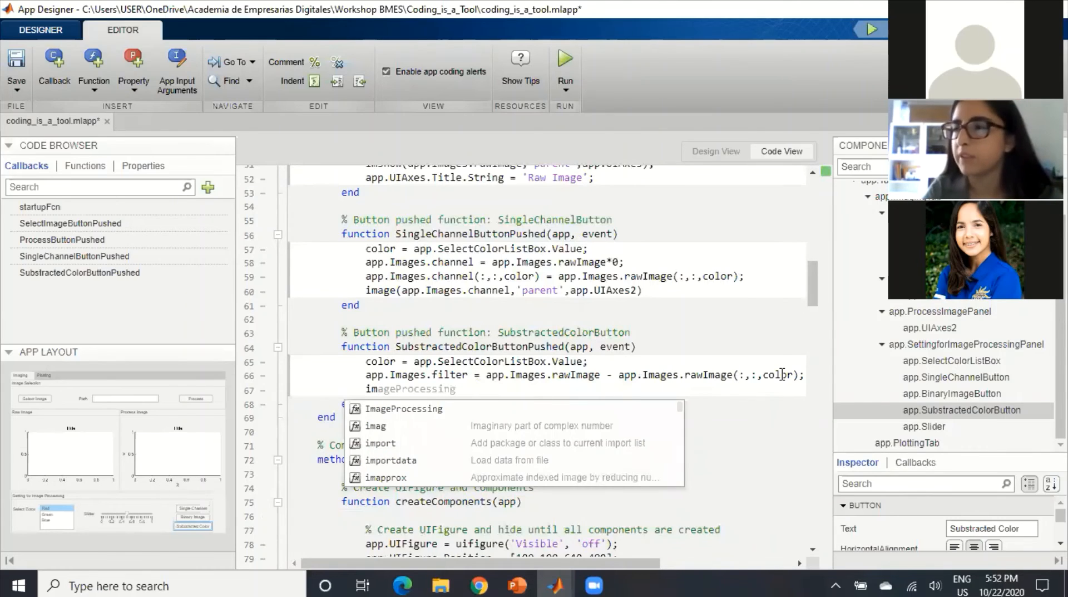
{"action": "type", "text": "ea"}
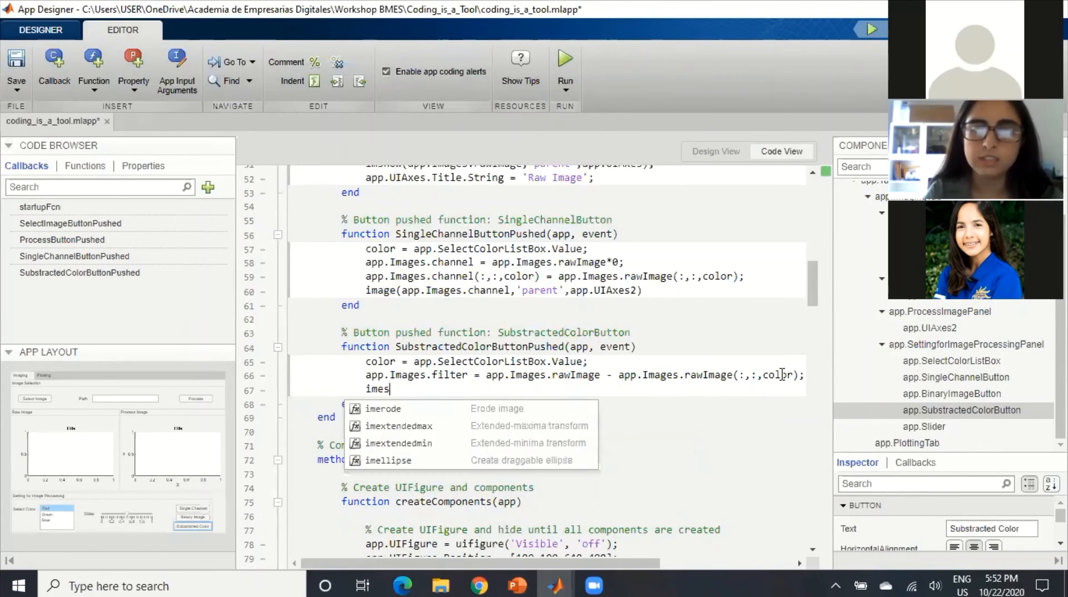
{"action": "key", "text": "BackSpace"}
{"action": "key", "text": "BackSpace"}
{"action": "type", "text": "ge"}
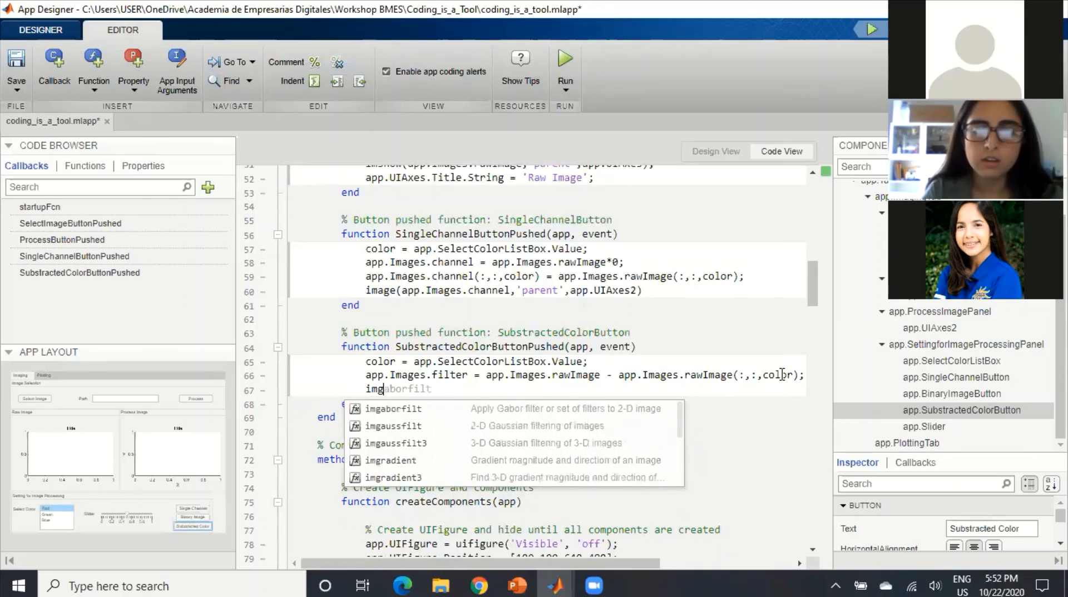
{"action": "key", "text": "BackSpace"}
{"action": "key", "text": "BackSpace"}
{"action": "type", "text": "age"}
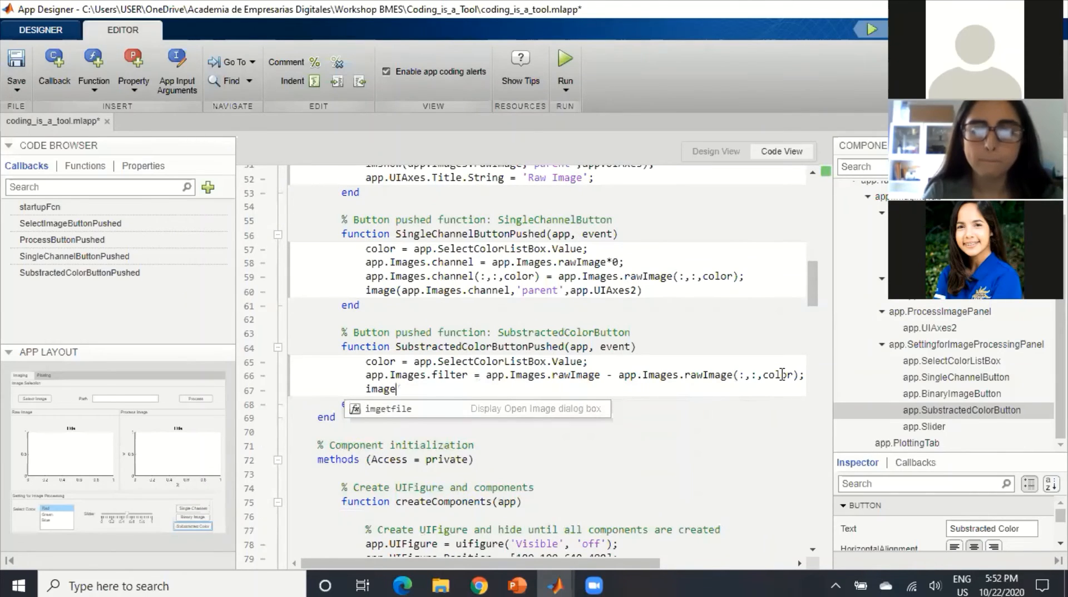
{"action": "type", "text": "sc"}
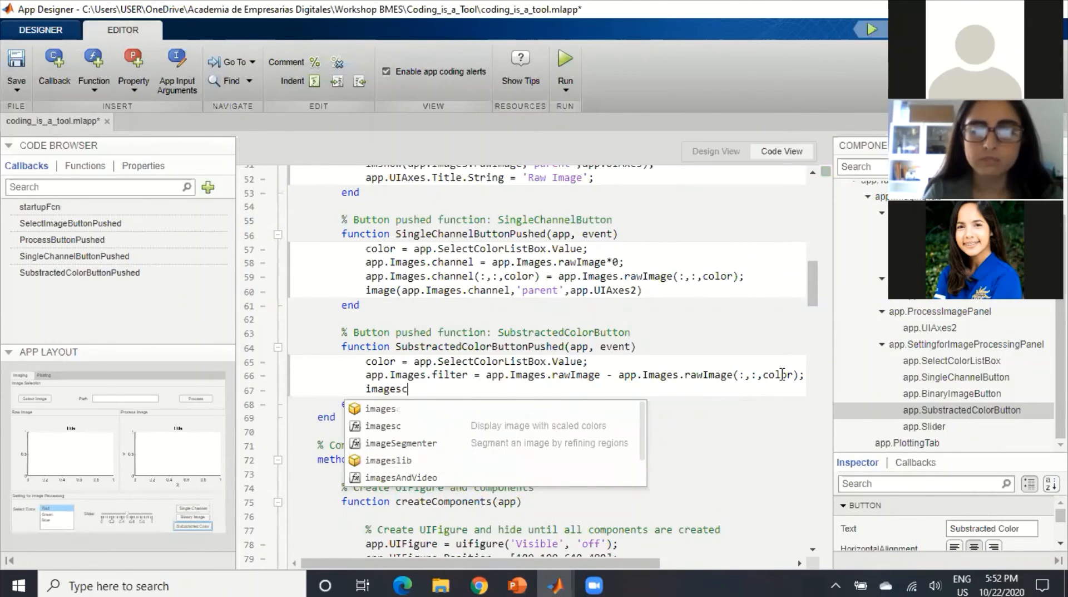
{"action": "type", "text": "();"}
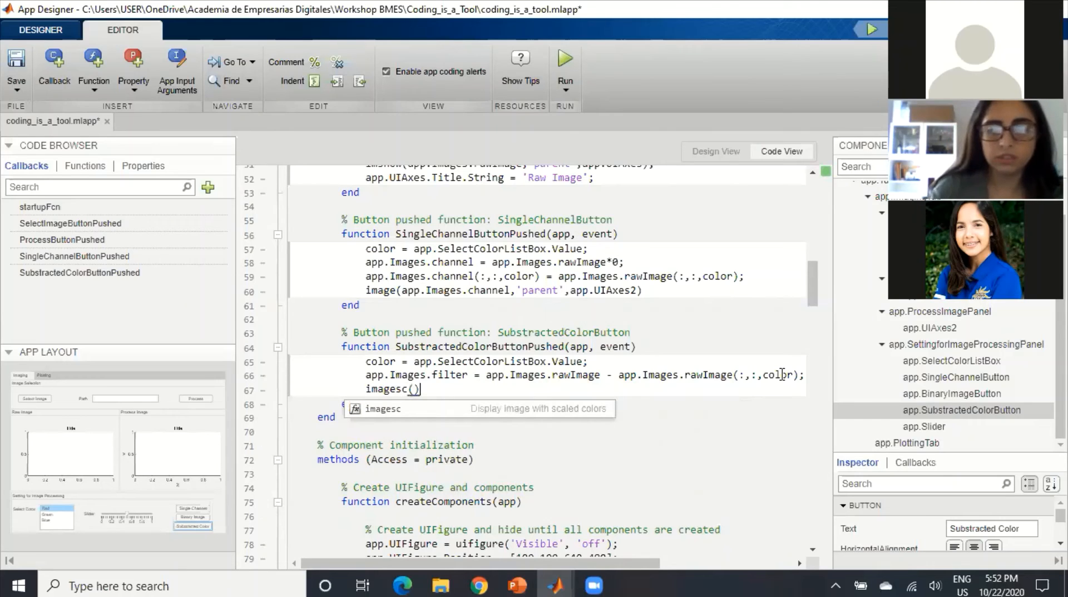
{"action": "key", "text": "Left"}
{"action": "key", "text": "Left"}
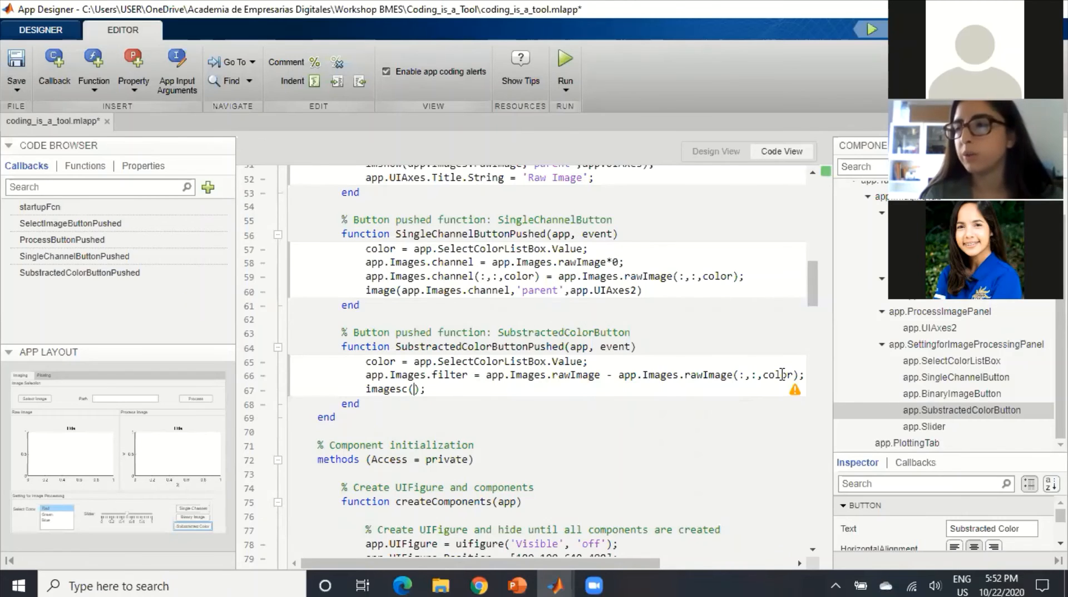
Enter app.UIAxes2 as the first argument of the imagesc call, followed by a comma
{"action": "type", "text": "app"}
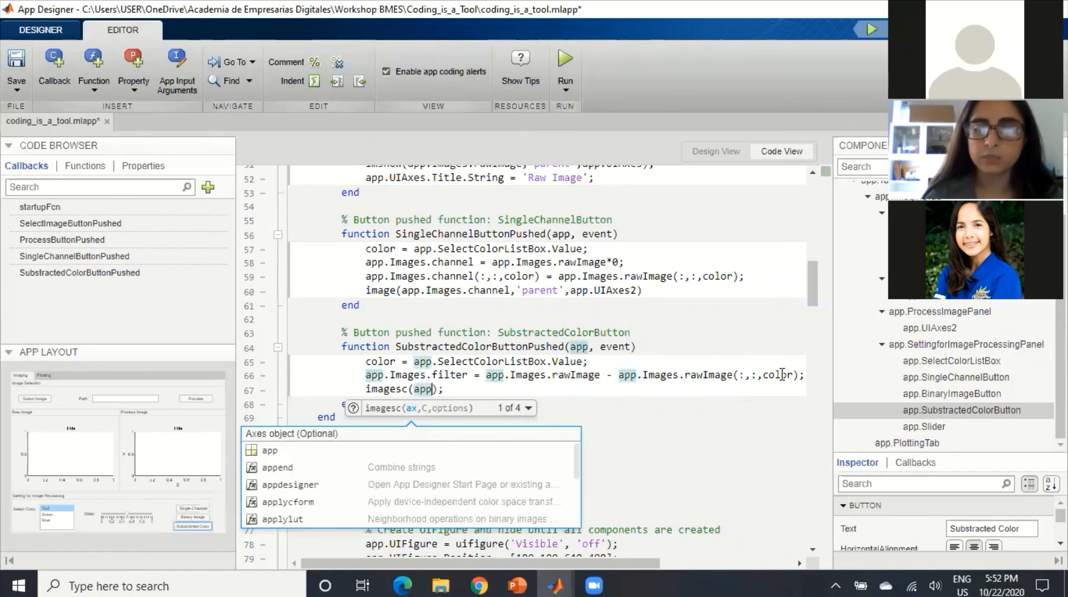
{"action": "type", "text": "."}
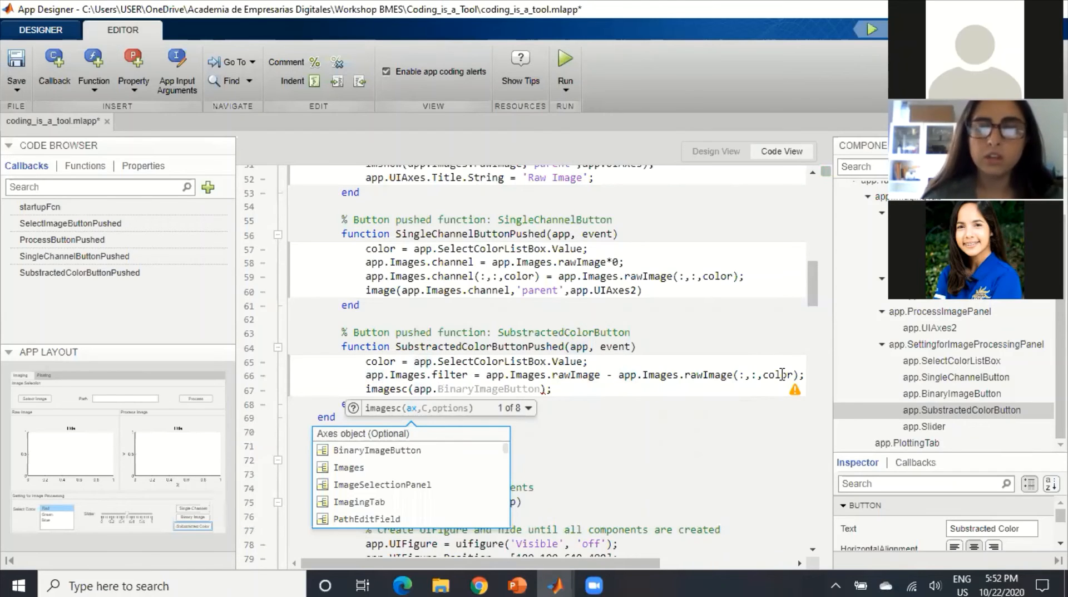
{"action": "type", "text": "UI"}
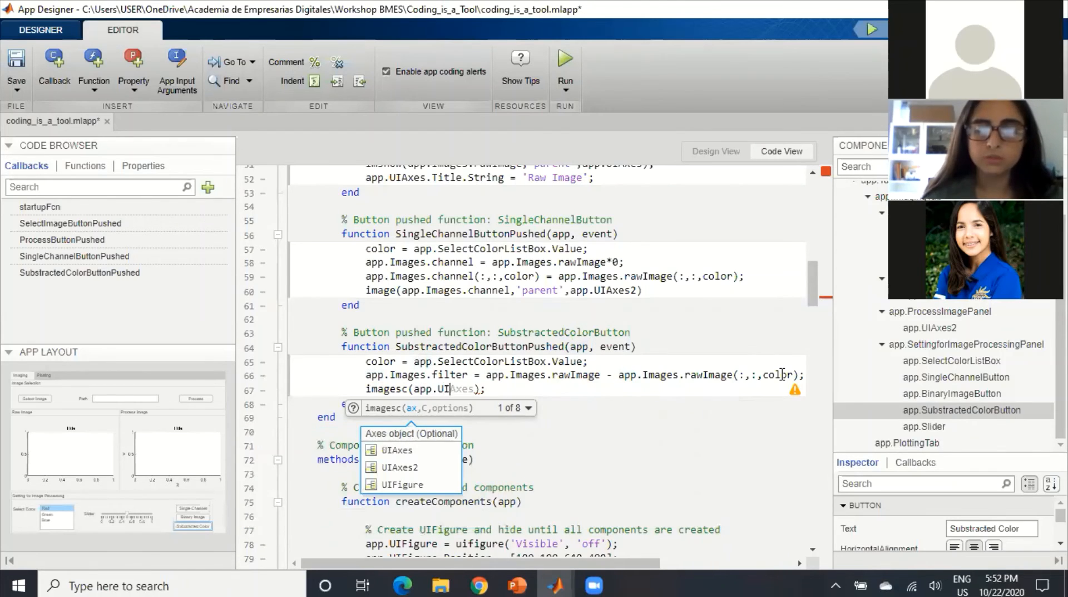
{"action": "type", "text": "Axes"}
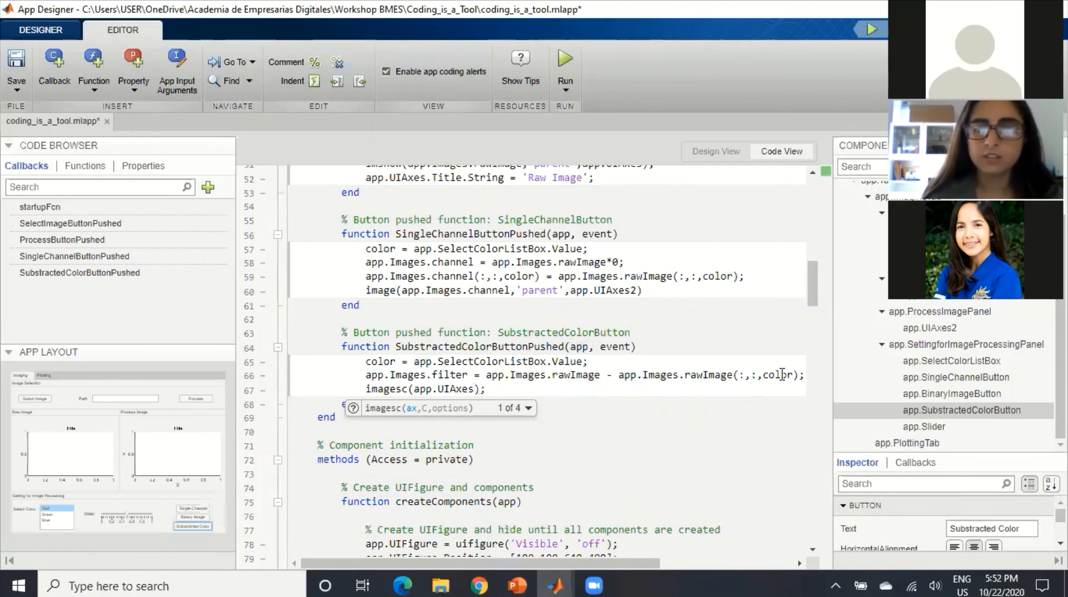
{"action": "type", "text": "2"}
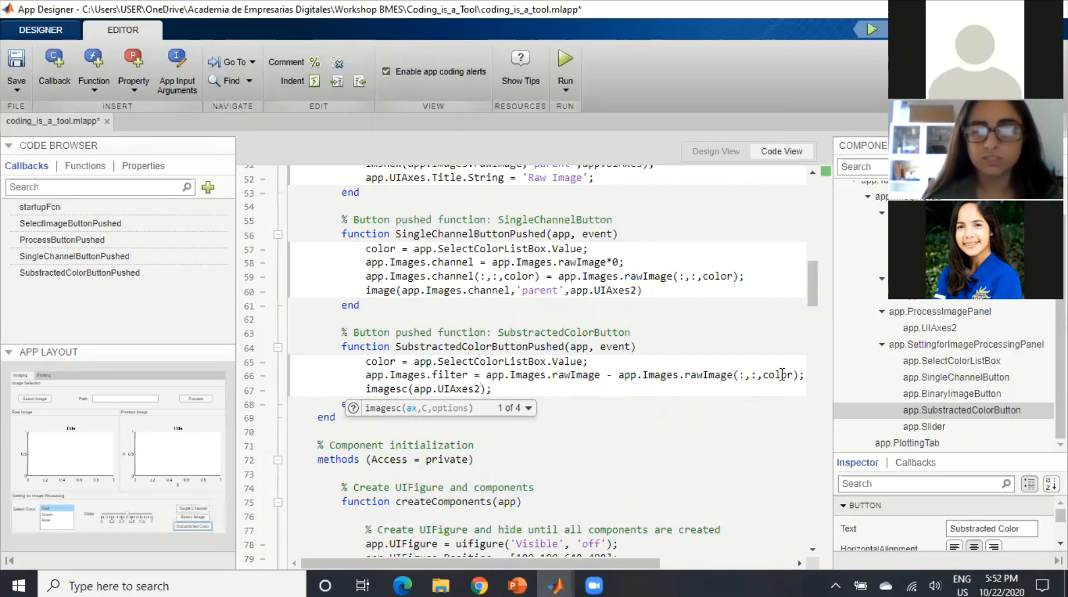
{"action": "key", "text": "BackSpace"}
{"action": "key", "text": "BackSpace"}
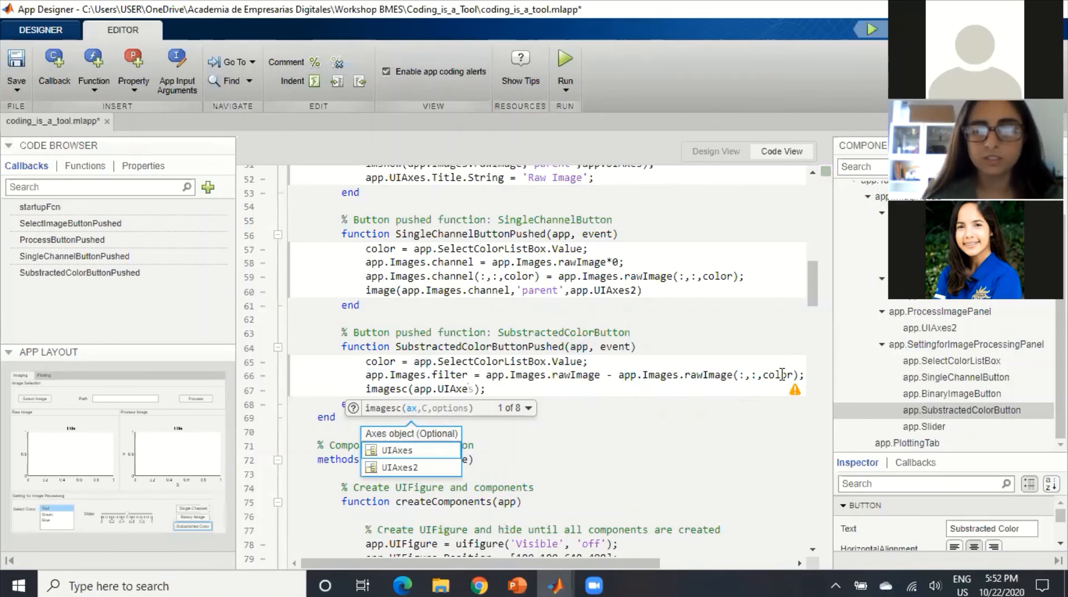
{"action": "key", "text": "Down"}
{"action": "key", "text": "Return"}
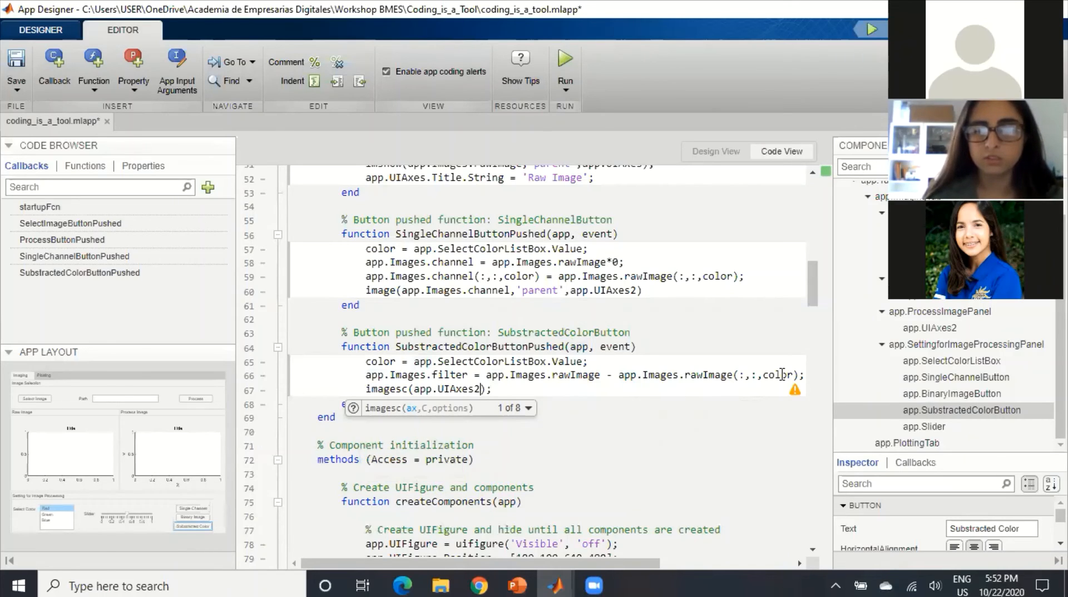
{"action": "type", "text": ","}
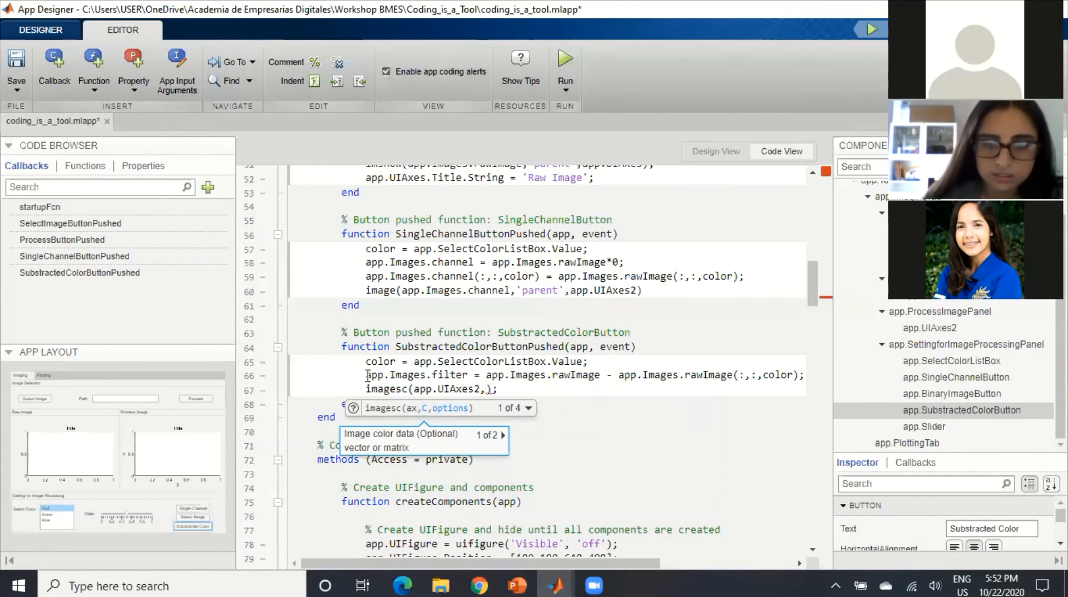
Copy app.Images.filter from the assignment line and insert it as the second argument of the imagesc call
{"action": "left_click_drag", "start_coordinate": [366, 375], "coordinate": [469, 375]}
{"action": "key", "text": "ctrl+c"}
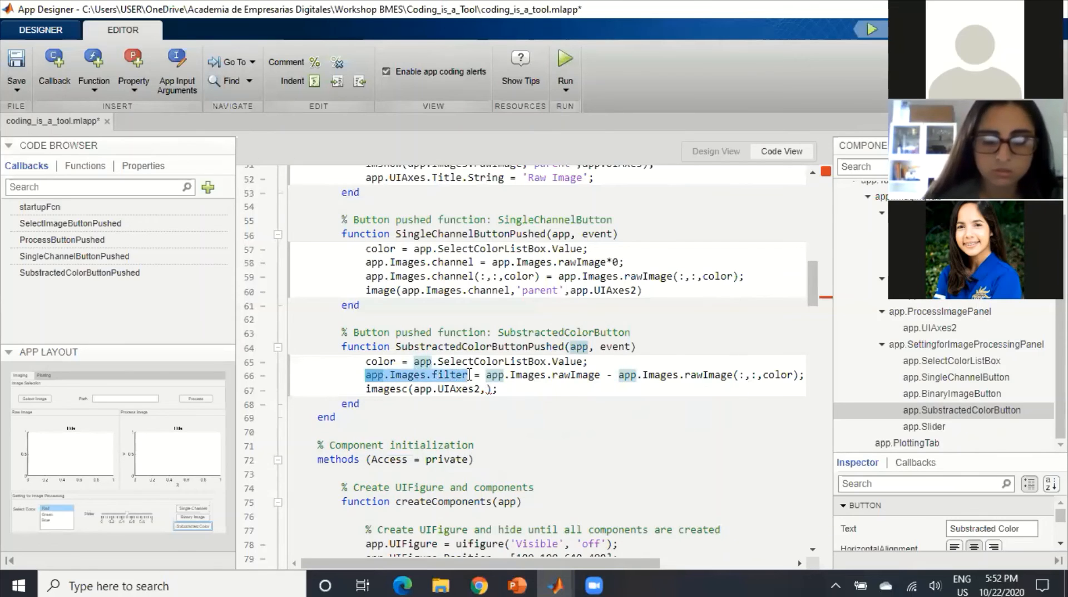
{"action": "left_click", "coordinate": [486, 389]}
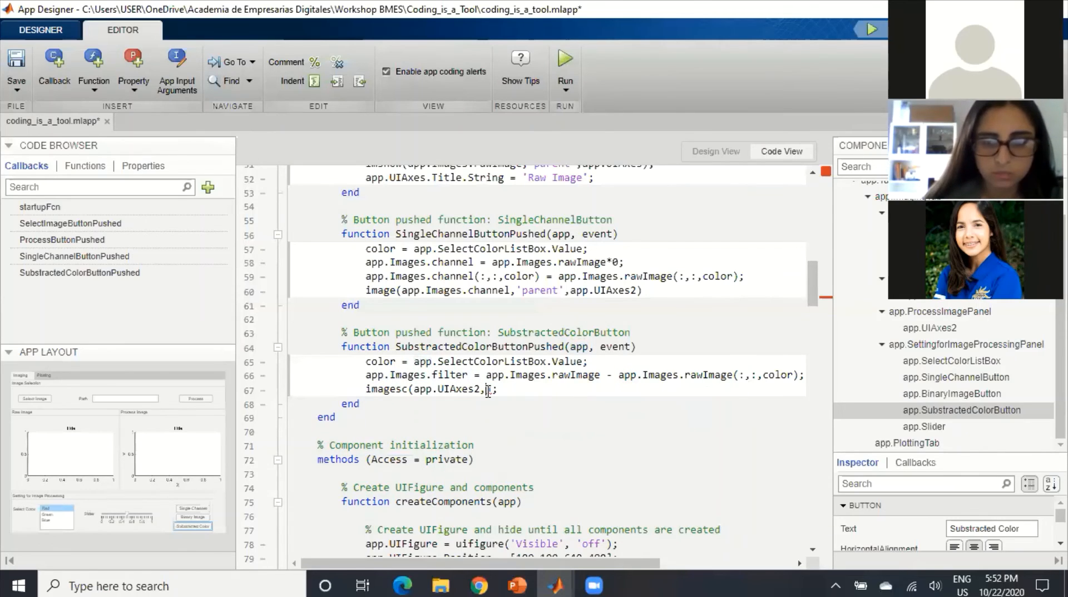
{"action": "key", "text": "ctrl+v"}
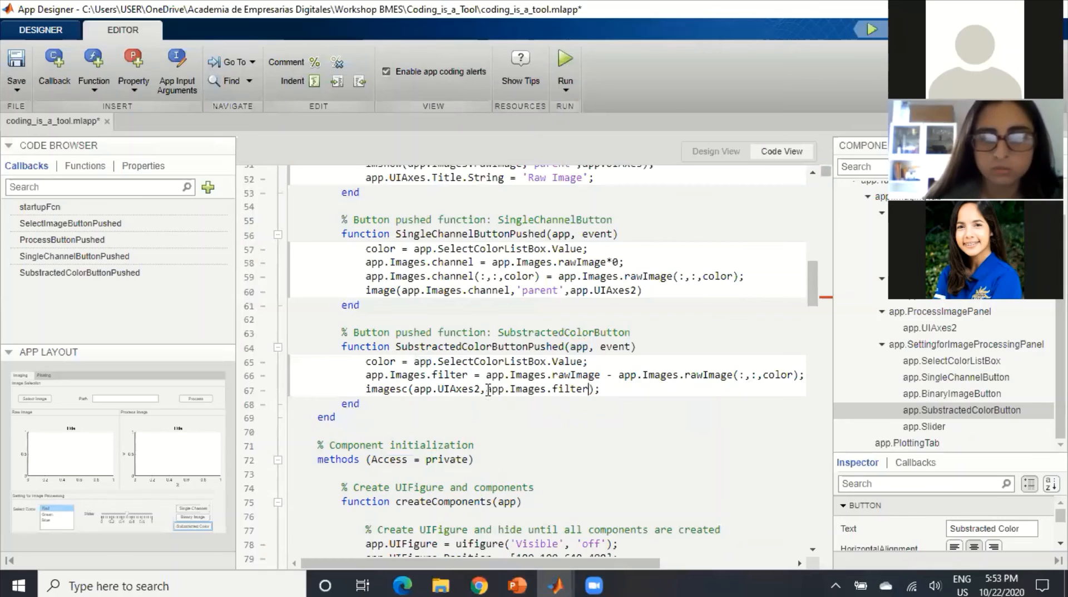
{"action": "left_click_drag", "start_coordinate": [486, 389], "coordinate": [587, 390]}
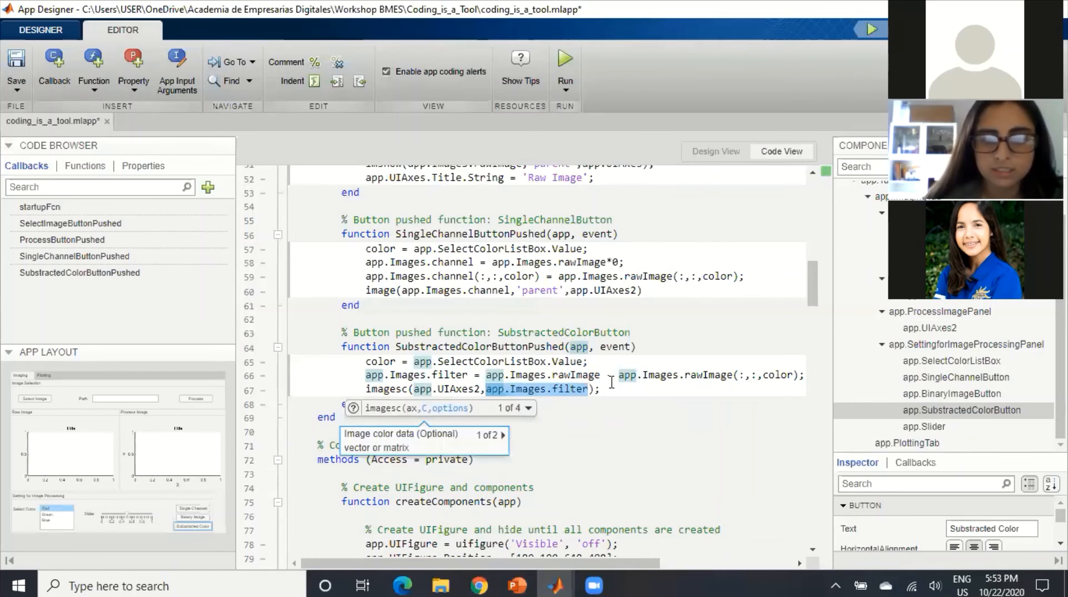
{"action": "left_click", "coordinate": [632, 385]}
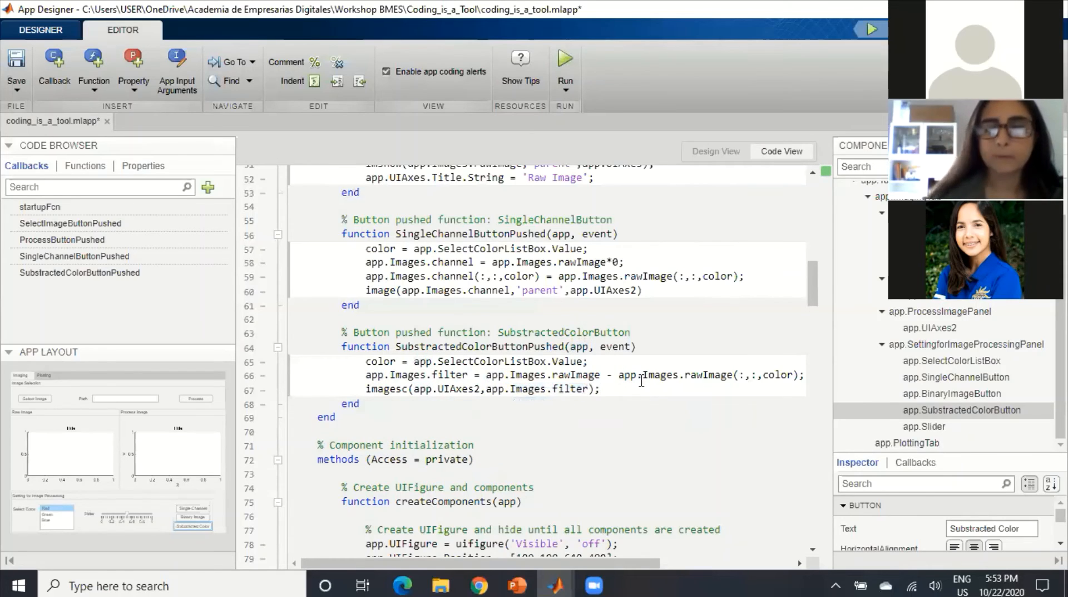
Add a new line below the imagesc call in the Substracted Color callback and begin it with app.UIAxes2
{"action": "key", "text": "Return"}
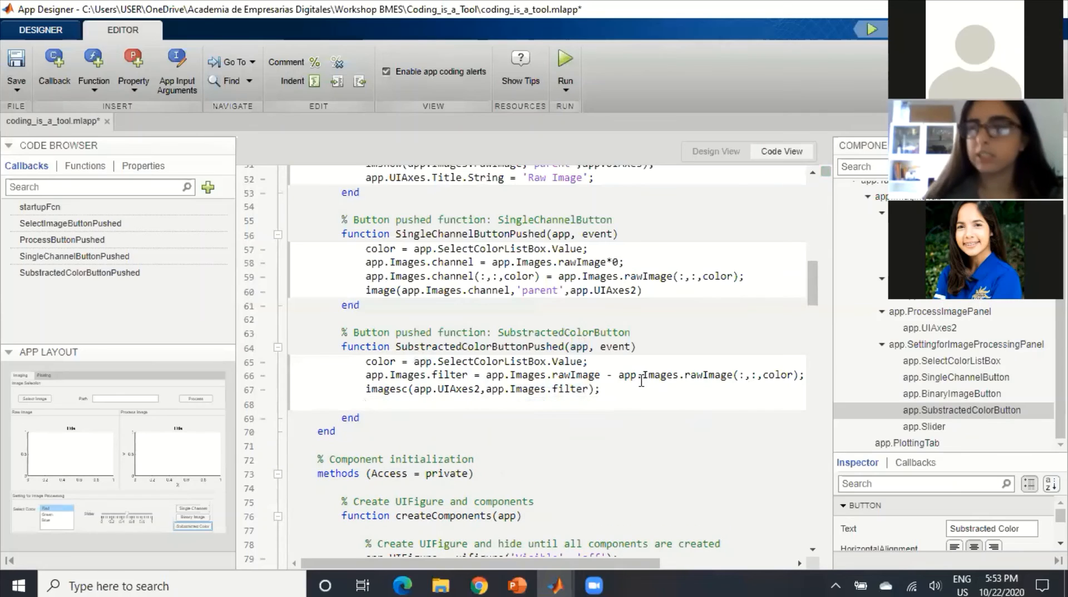
{"action": "type", "text": "APP"}
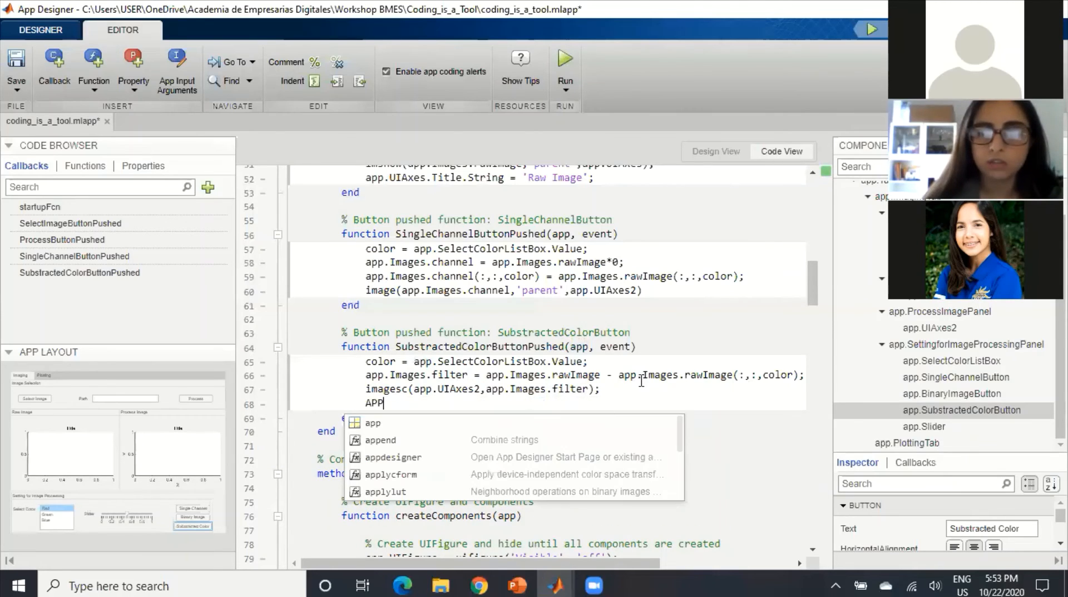
{"action": "key", "text": "BackSpace"}
{"action": "key", "text": "BackSpace"}
{"action": "key", "text": "BackSpace"}
{"action": "type", "text": "a"}
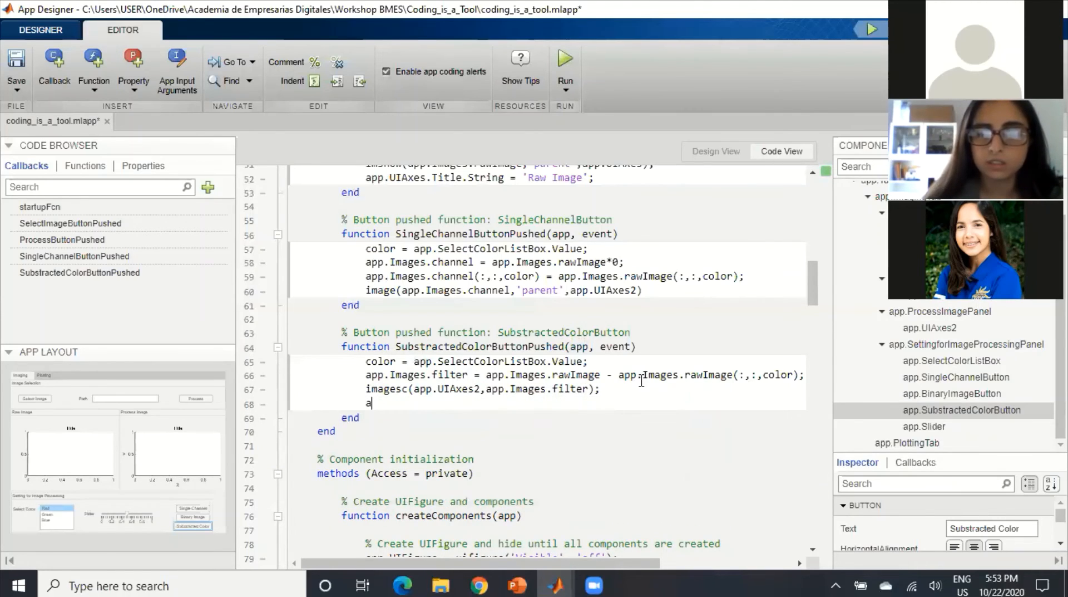
{"action": "type", "text": "pp."}
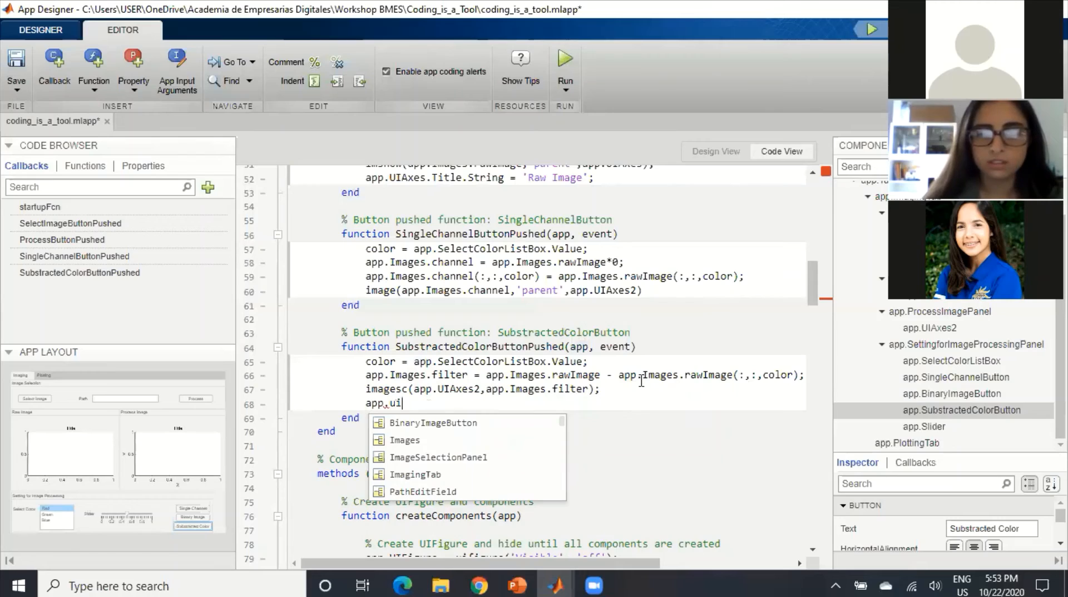
{"action": "type", "text": "ui"}
{"action": "key", "text": "Tab"}
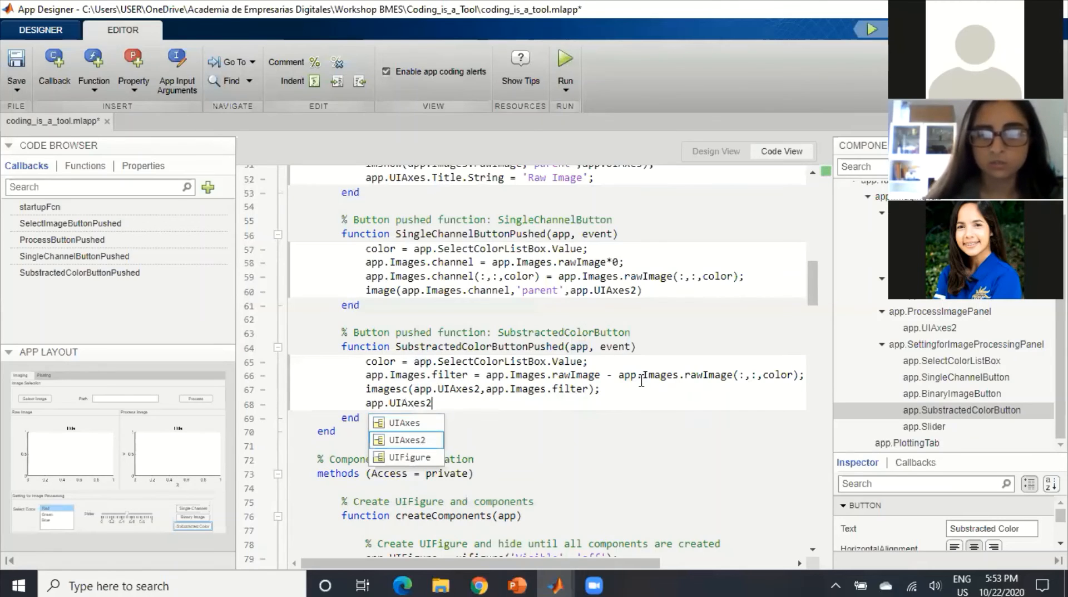
Complete the app.UIAxes2 line by assigning its Colormap property to hot, ending with a semicolon
{"action": "type", "text": "."}
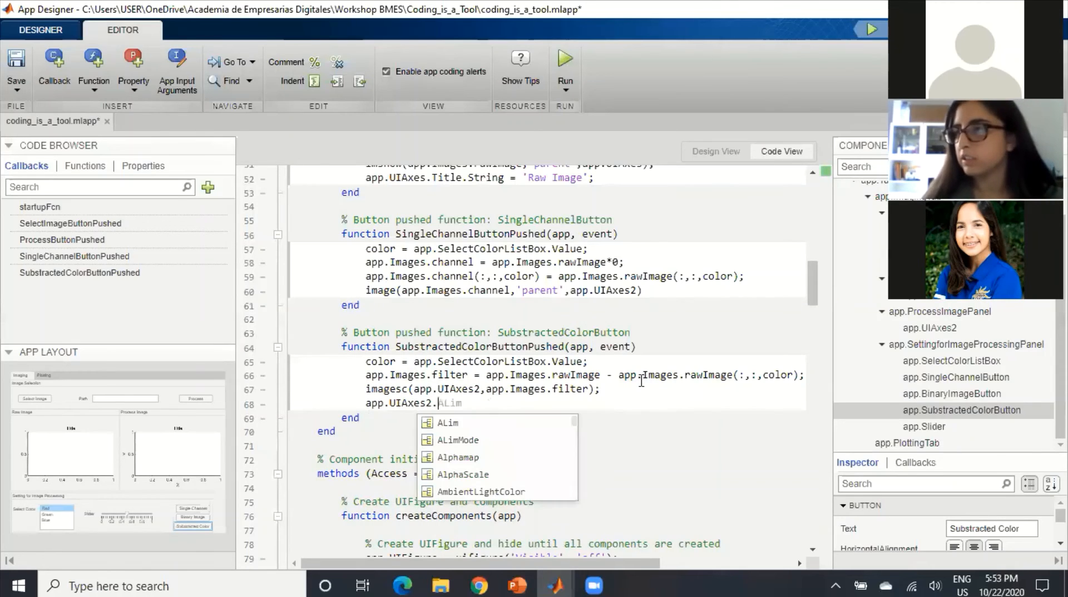
{"action": "type", "text": "C"}
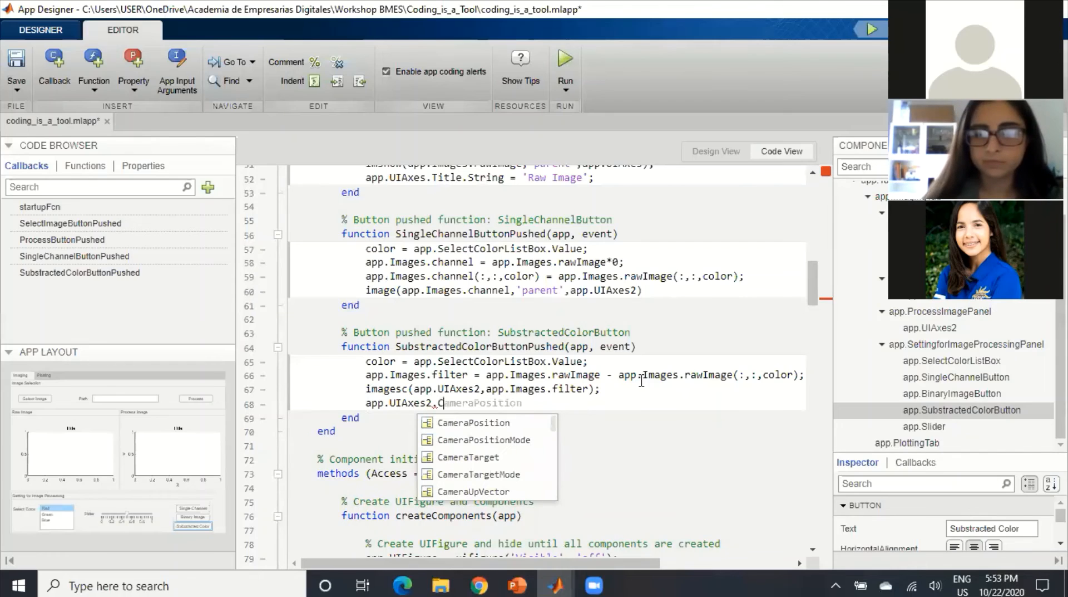
{"action": "type", "text": "olor"}
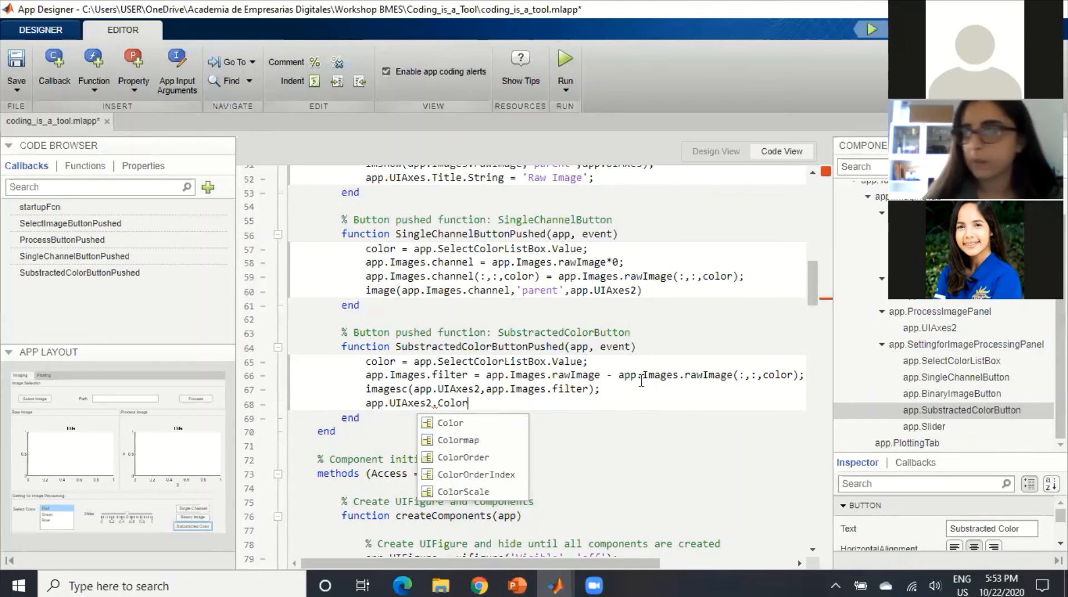
{"action": "type", "text": "map"}
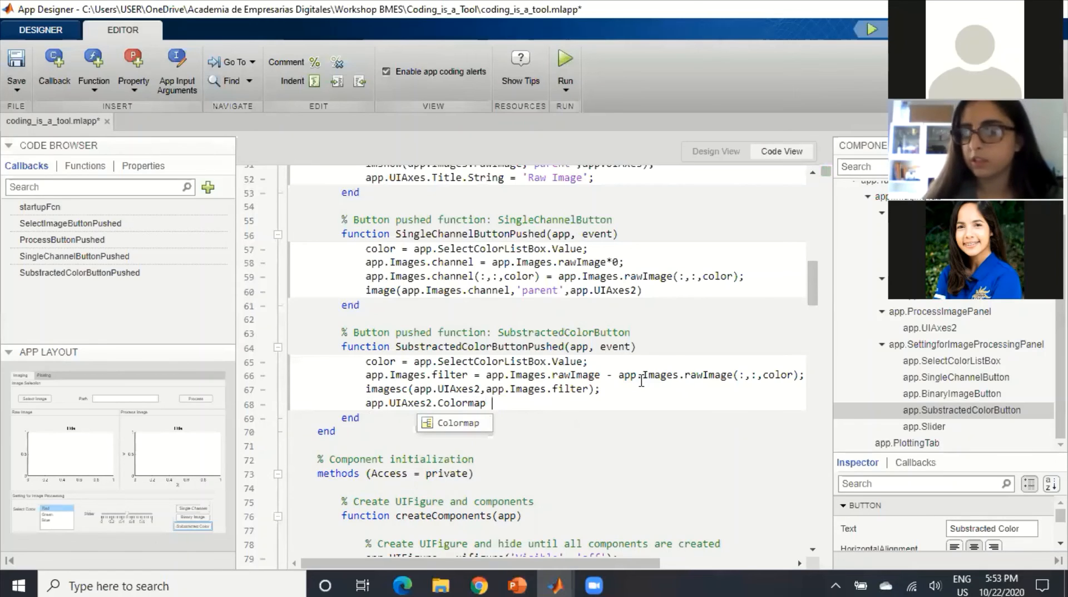
{"action": "type", "text": " = g"}
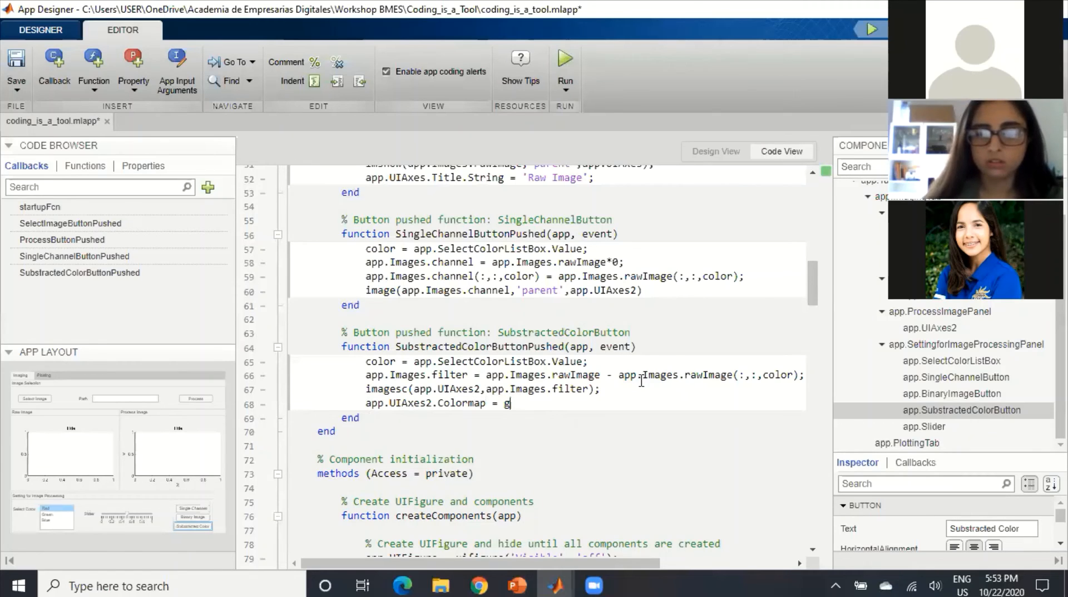
{"action": "key", "text": "BackSpace"}
{"action": "type", "text": "hot;"}
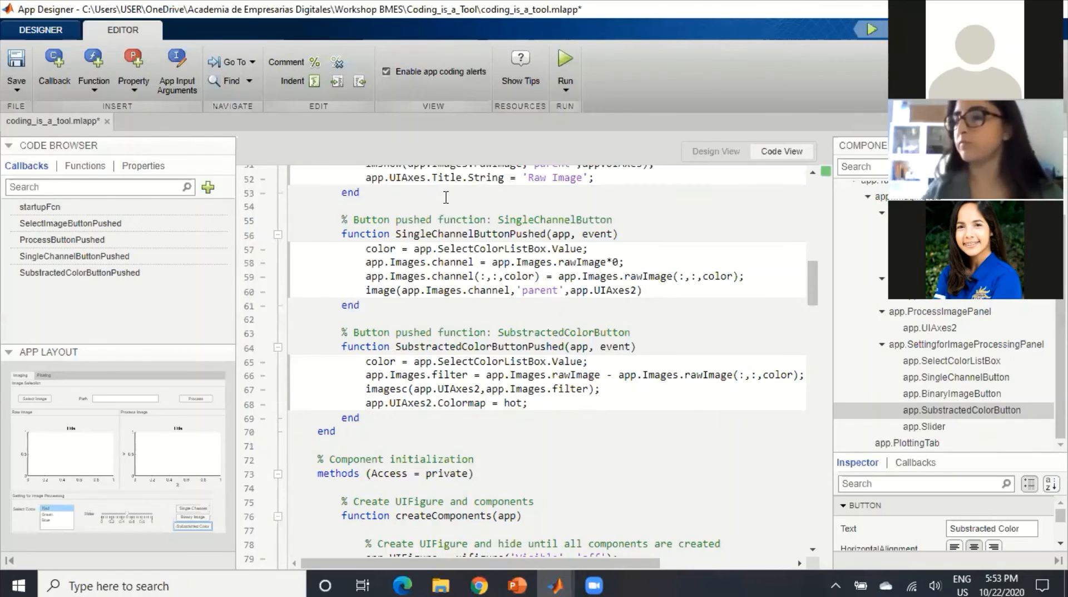
Run the app in a maximized window, load Histology-3.jpg as the raw image, and return to the app's figure window
{"action": "left_click", "coordinate": [566, 58]}
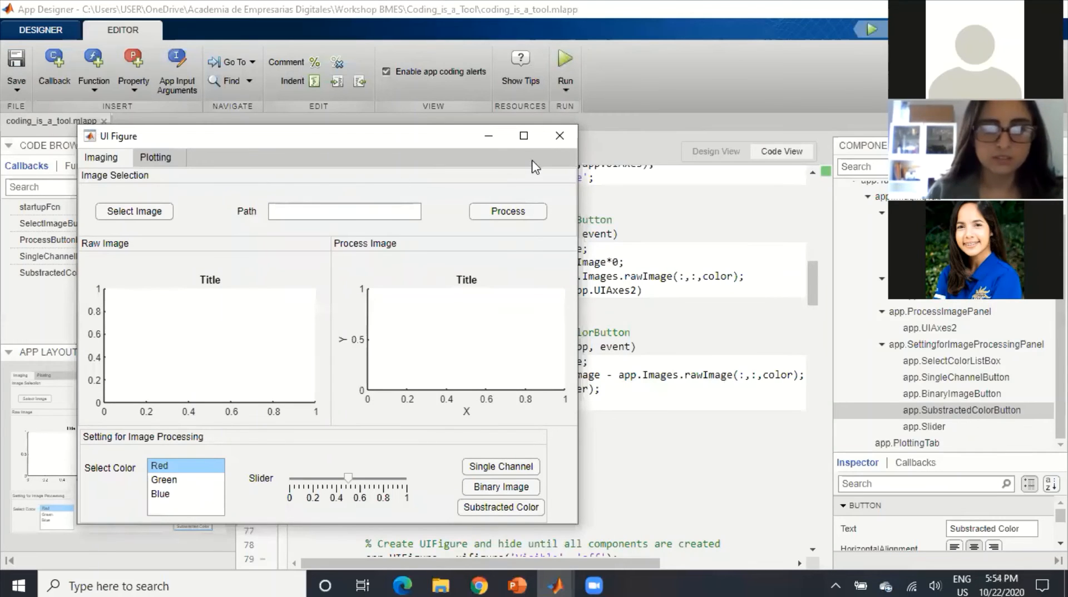
{"action": "left_click", "coordinate": [525, 136]}
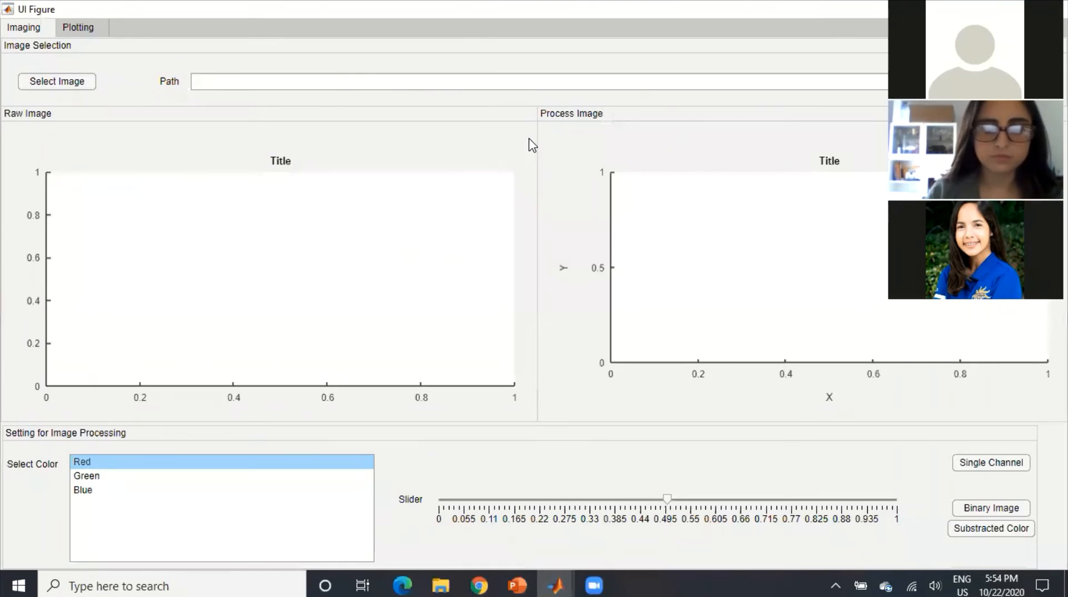
{"action": "left_click", "coordinate": [67, 83]}
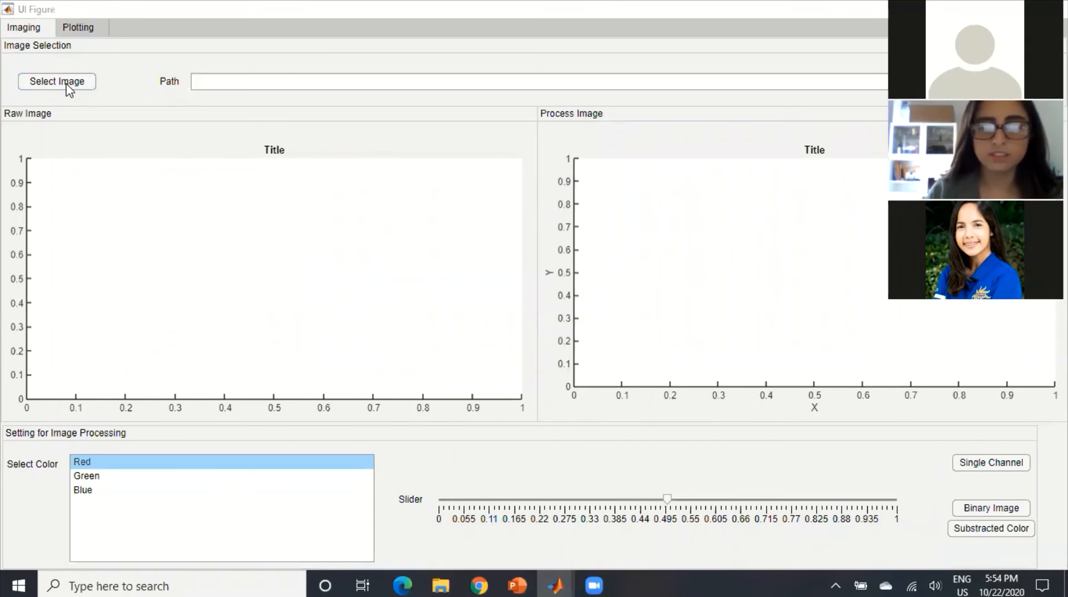
{"action": "left_click", "coordinate": [607, 259]}
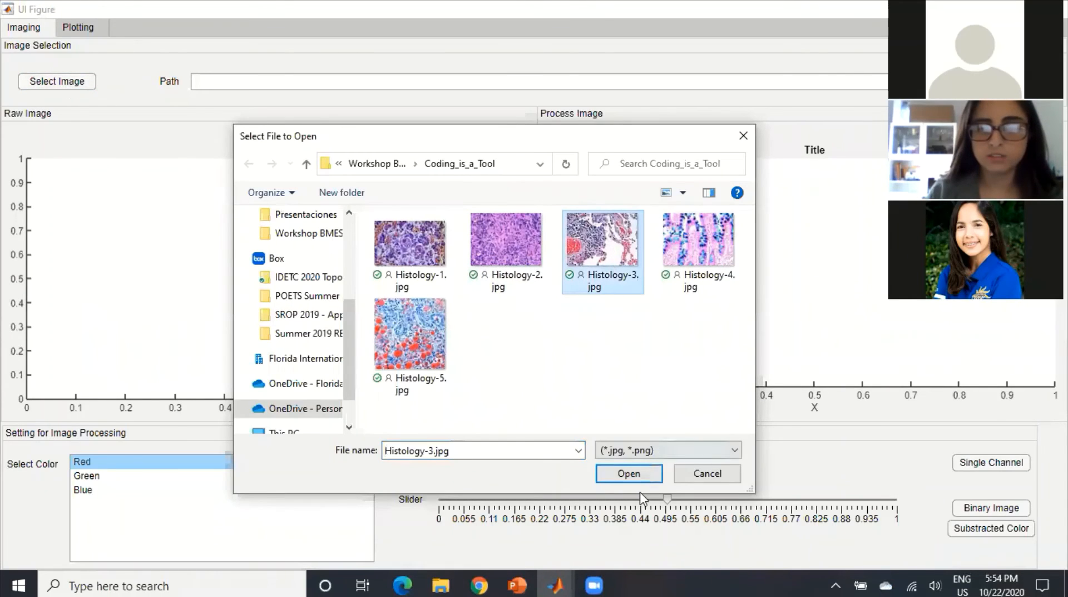
{"action": "left_click", "coordinate": [634, 474]}
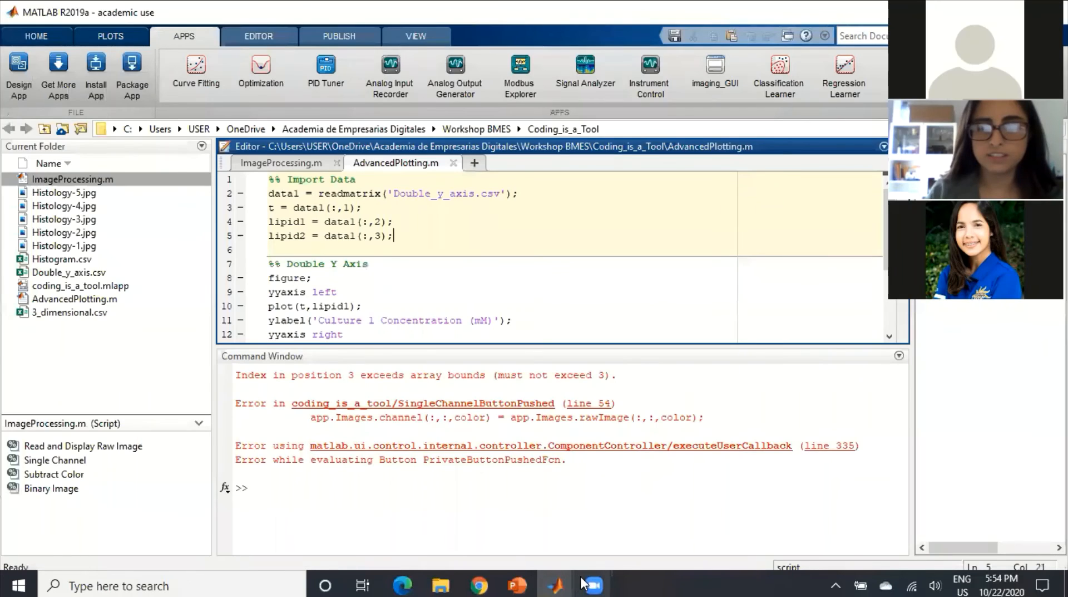
{"action": "mouse_move", "coordinate": [590, 584]}
{"action": "mouse_move", "coordinate": [555, 584]}
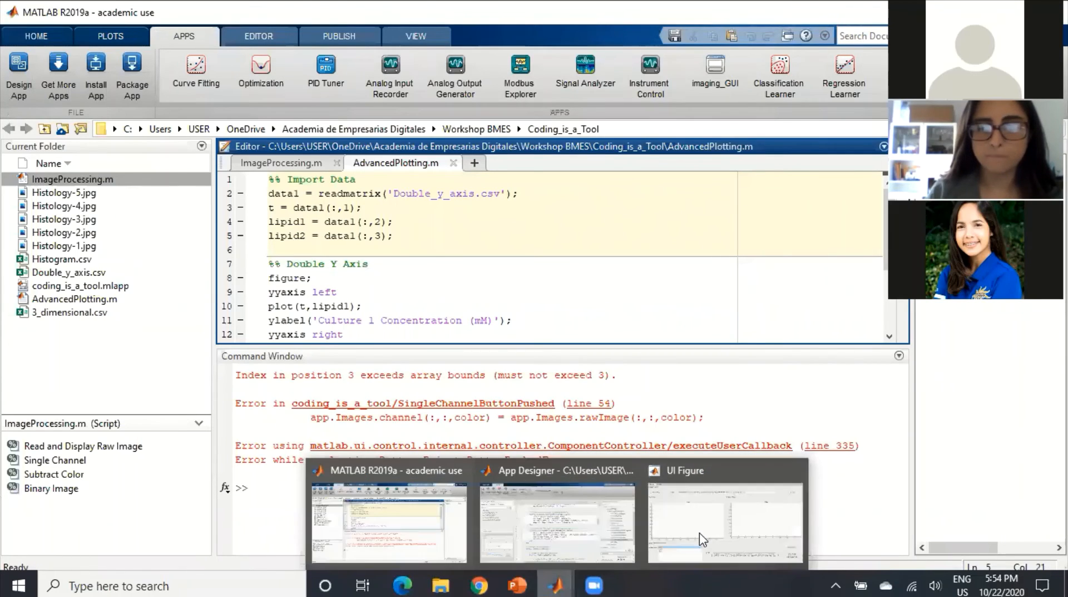
{"action": "left_click", "coordinate": [648, 512]}
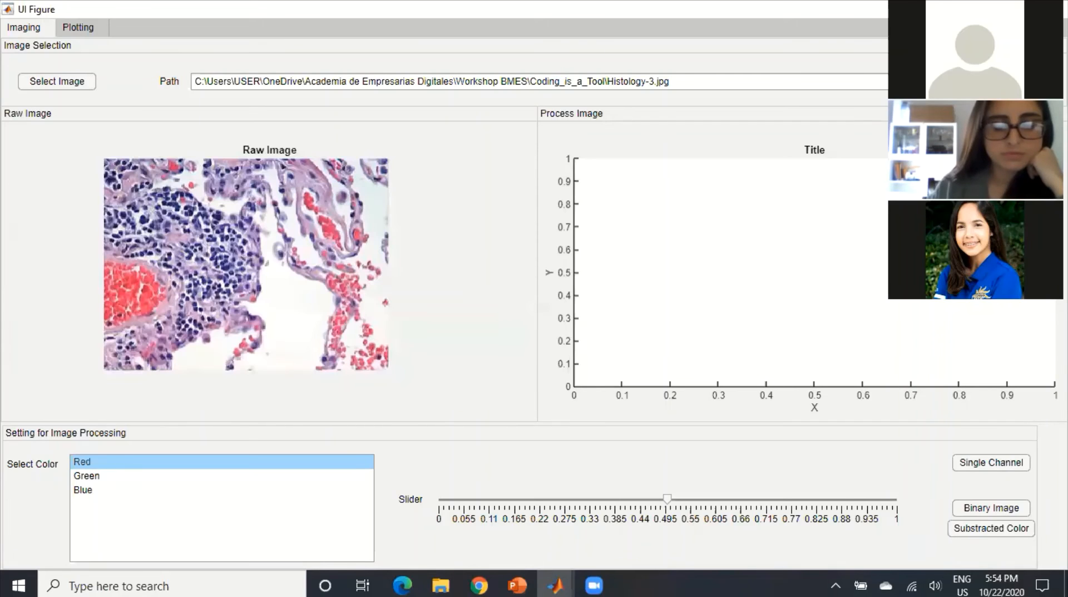
Select Green as the color and test the Substracted Color function on the loaded image
{"action": "left_click", "coordinate": [106, 478]}
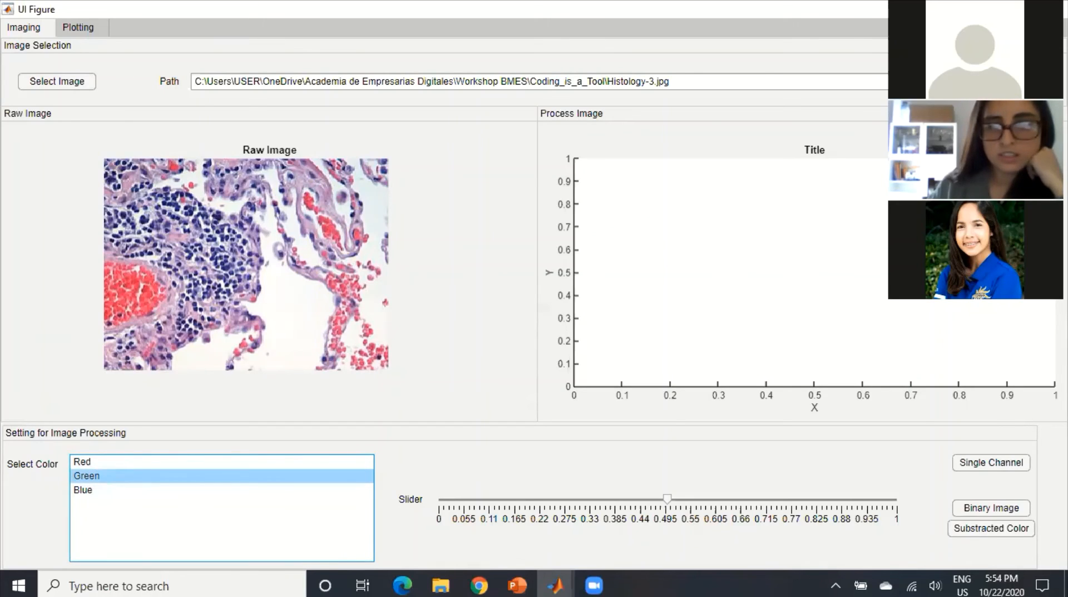
{"action": "left_click", "coordinate": [995, 531]}
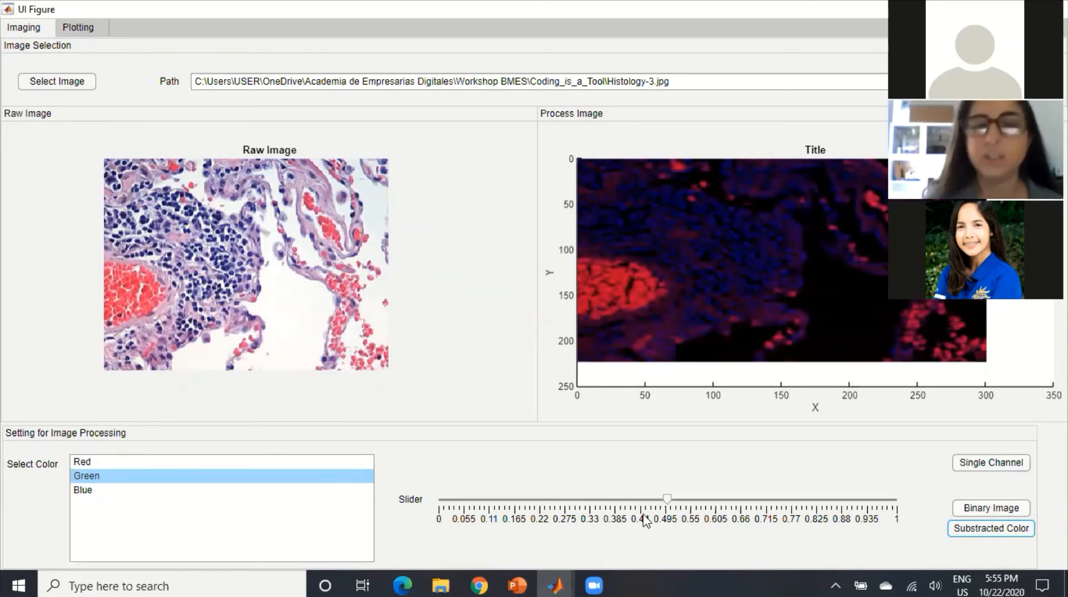
Switch to the BMES Workshop presentation in PowerPoint and show slide 42 with the mechanism and motion plots
{"action": "left_click", "coordinate": [517, 584]}
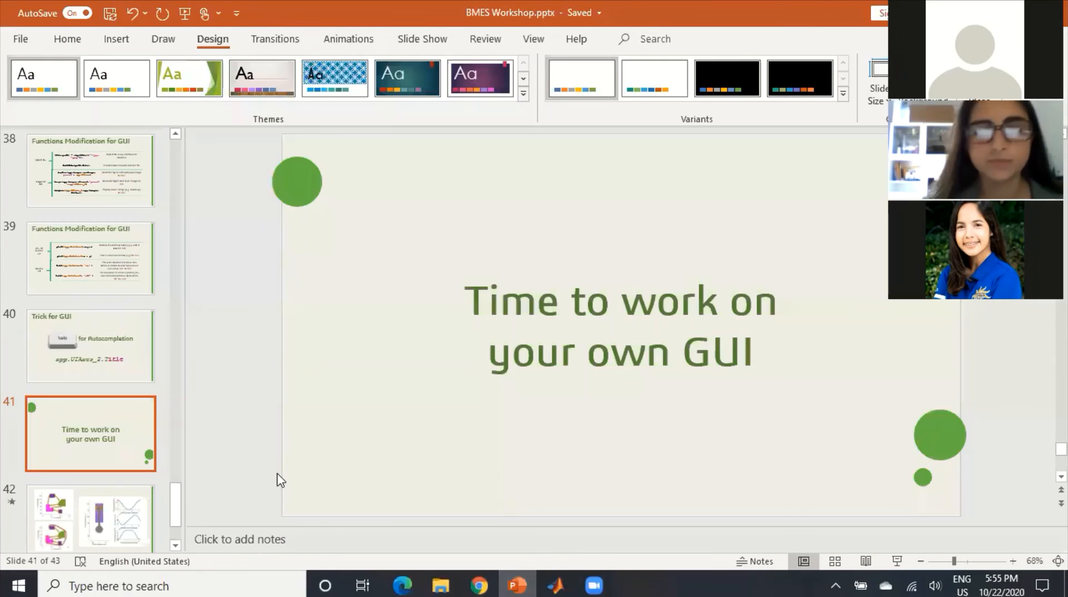
{"action": "scroll", "coordinate": [127, 466], "scroll_direction": "down", "scroll_amount": 3}
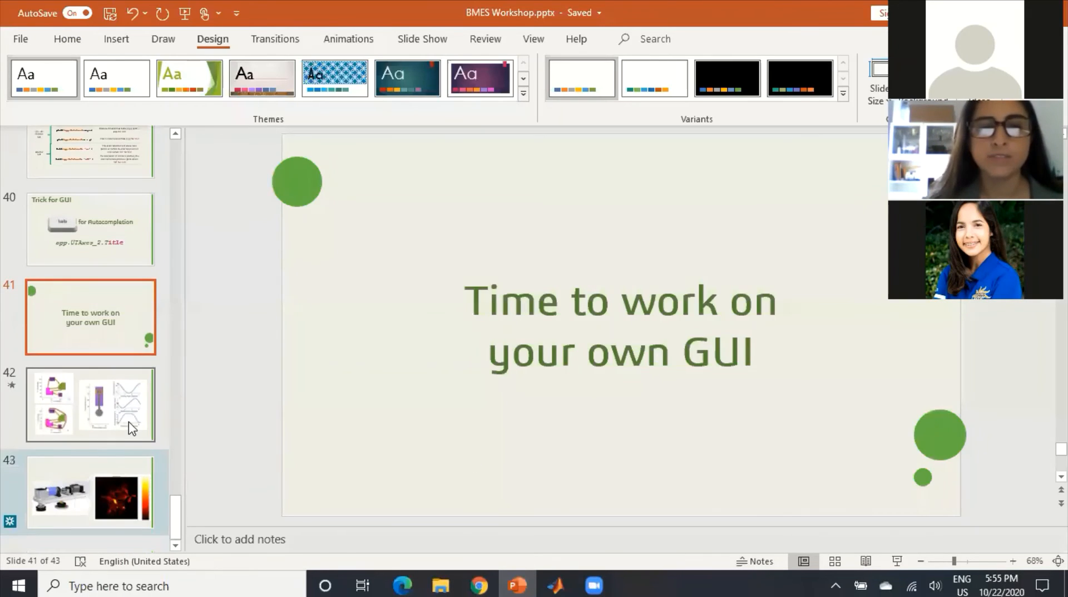
{"action": "left_click", "coordinate": [131, 428]}
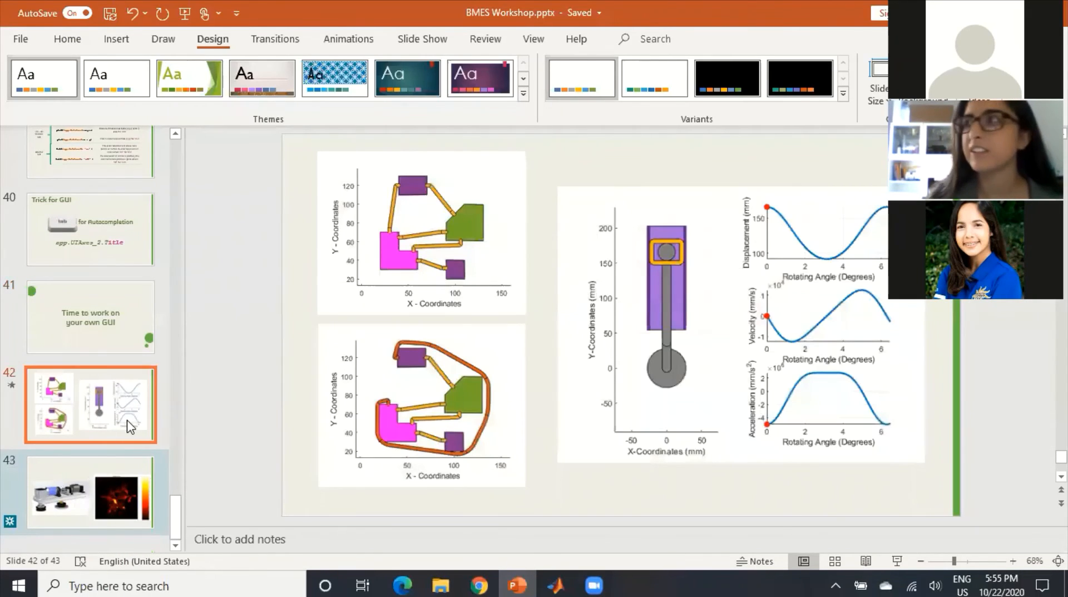